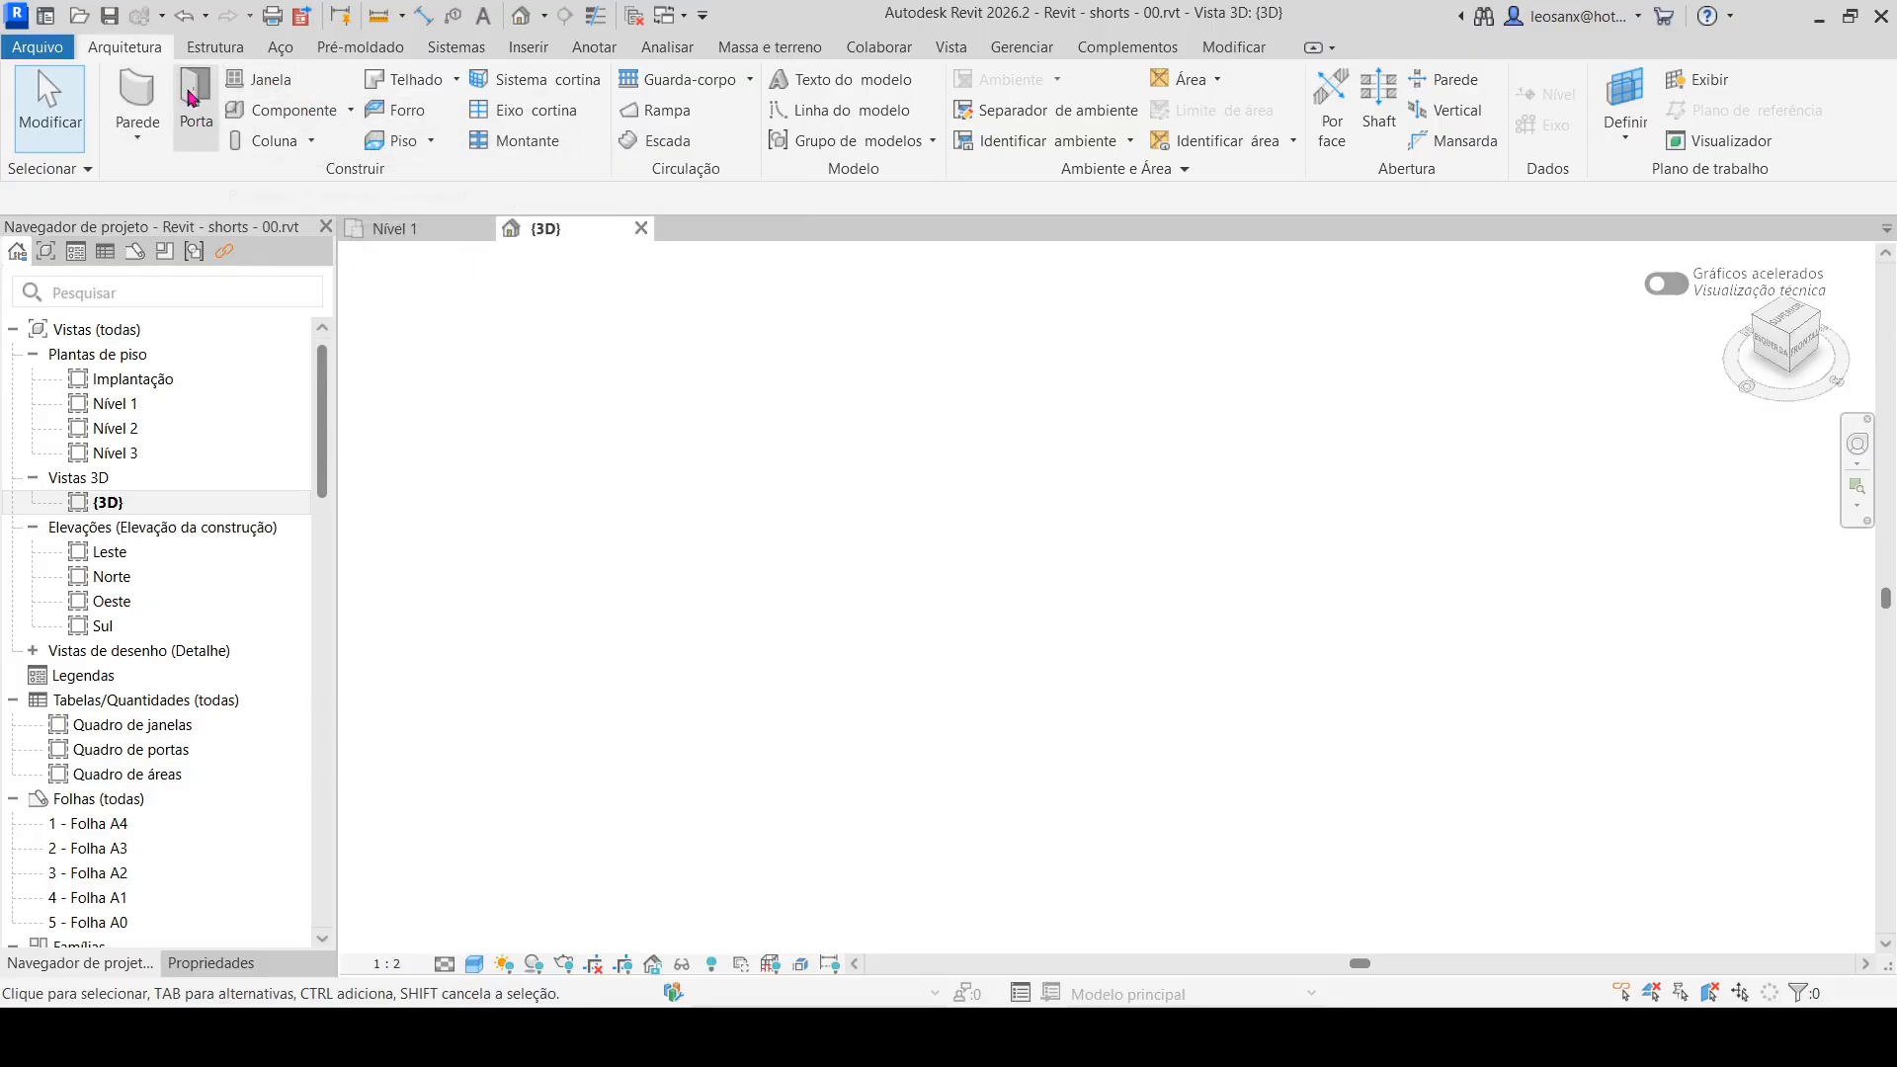
Start the Wall tool and browse the available wall types, keeping the basic wall UAc - Alvenaria 15cm
left_click(139, 91)
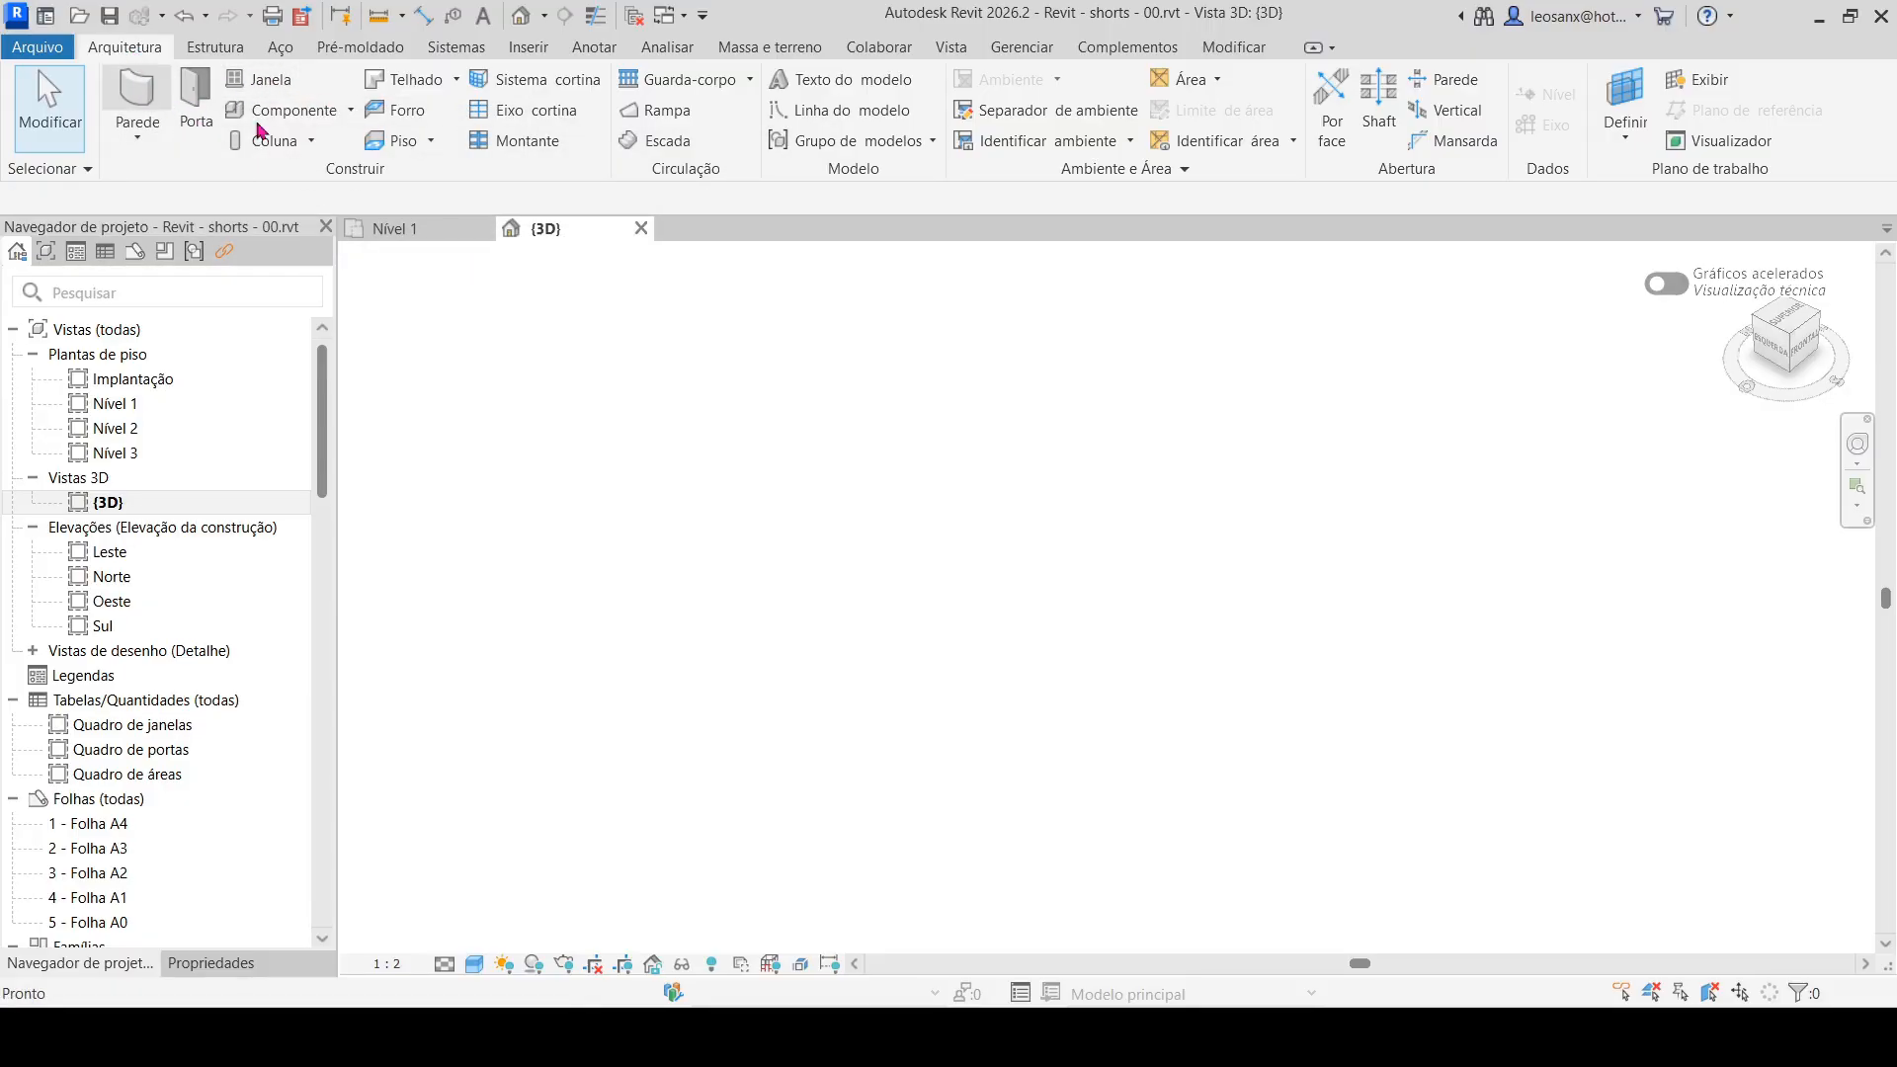
left_click(178, 962)
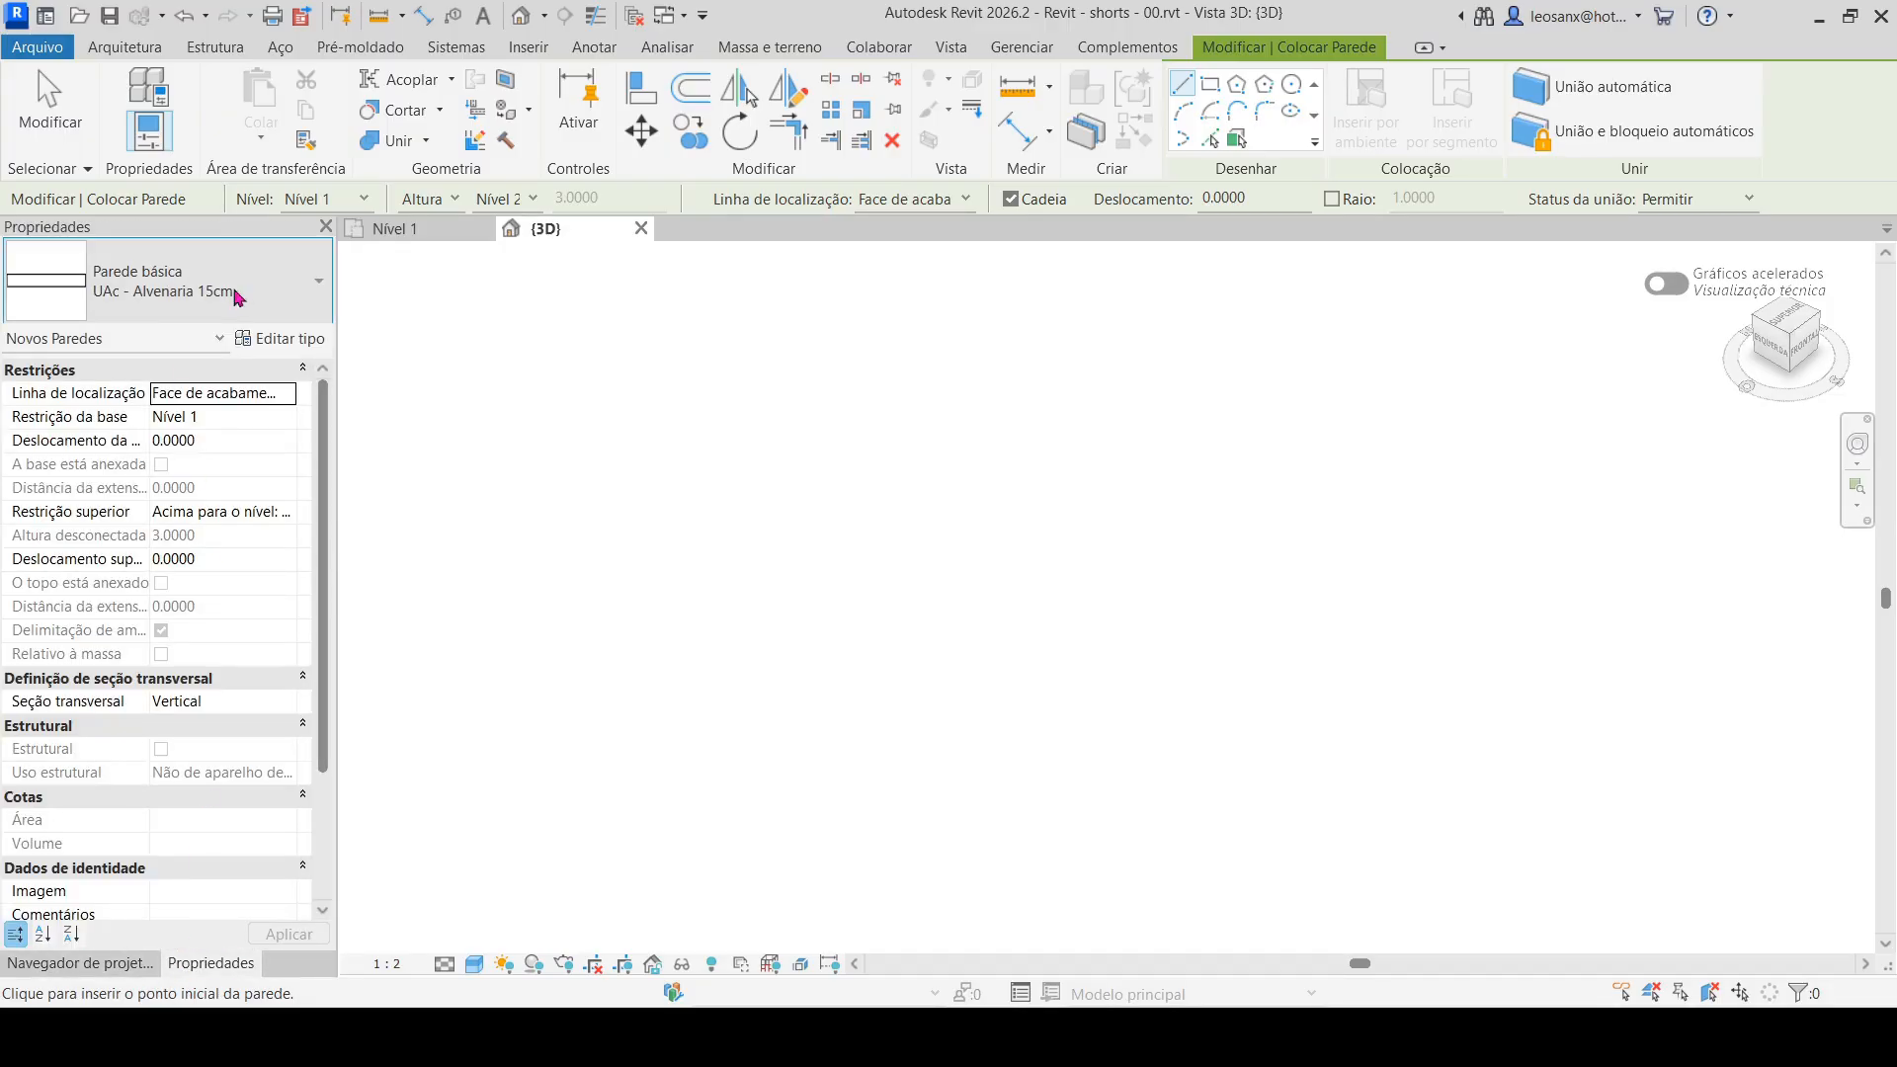
left_click(240, 297)
scroll(178, 488, "up", 3)
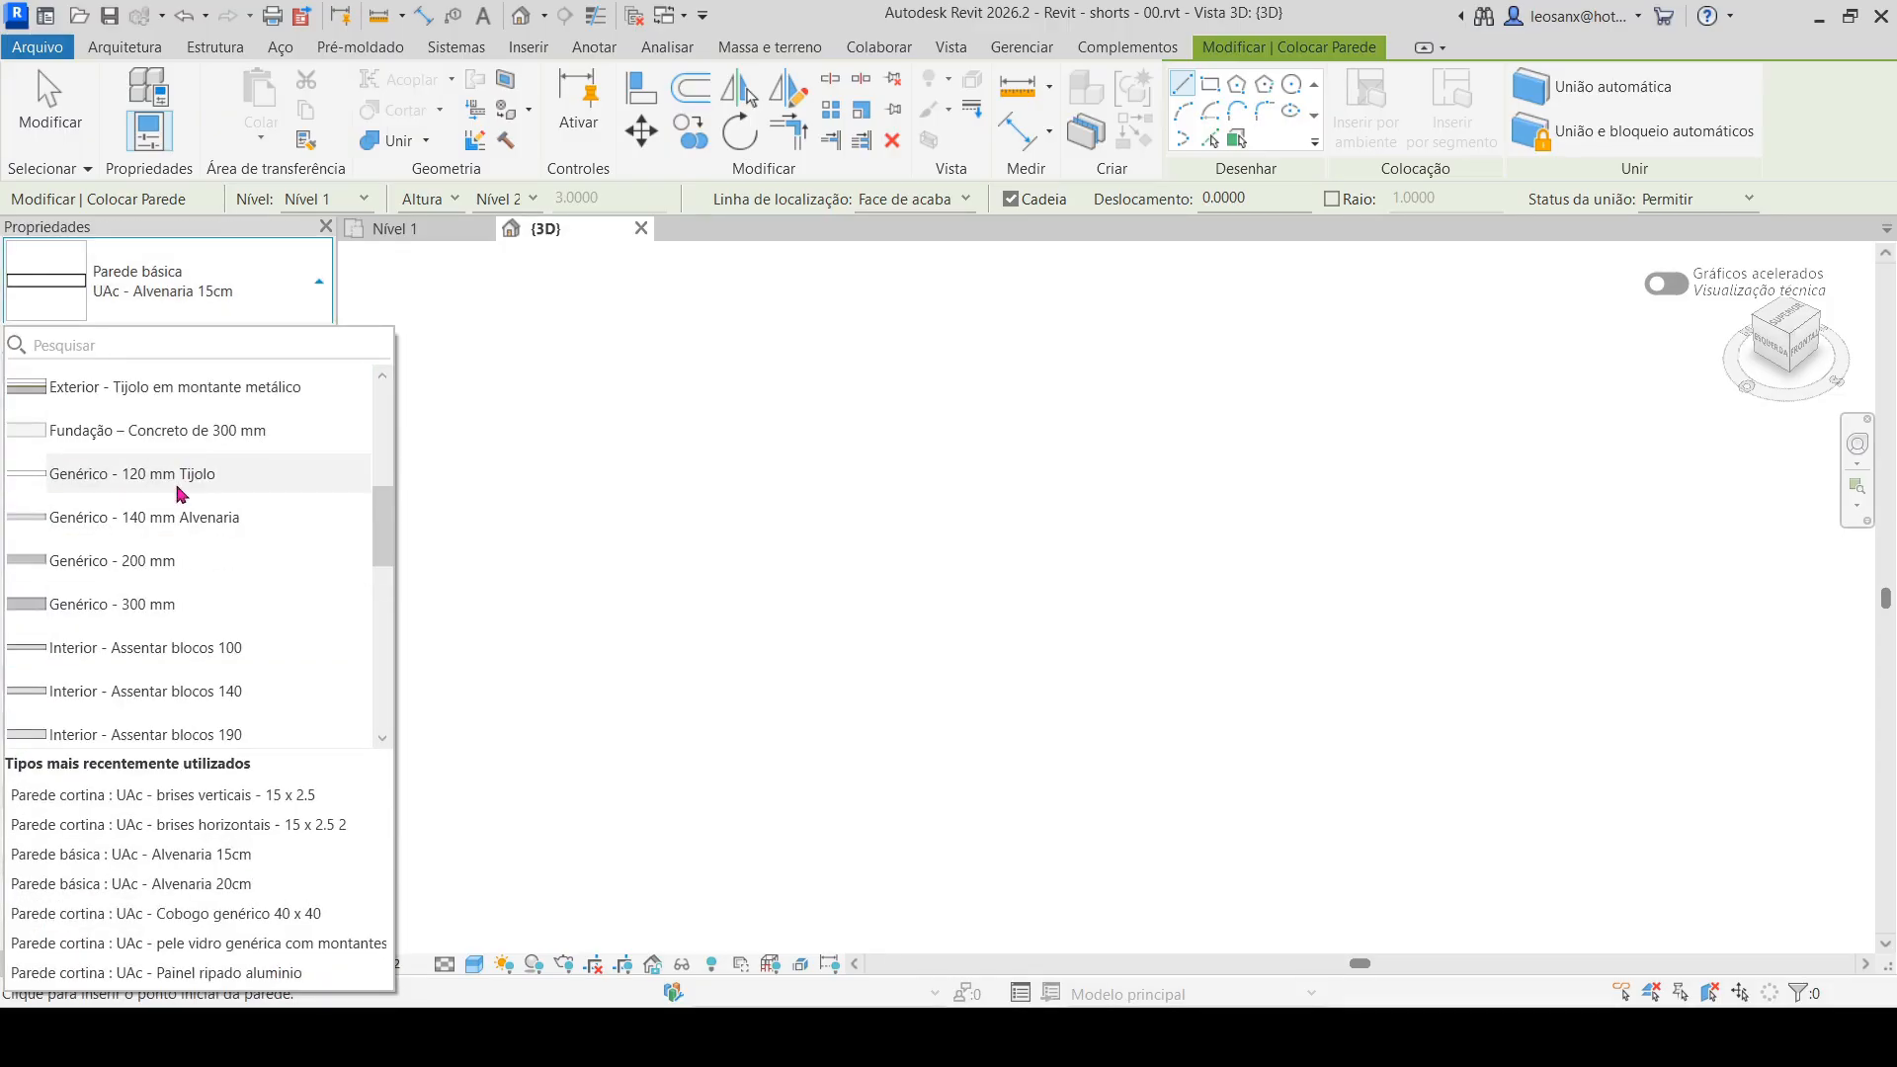
scroll(177, 488, "down", 2)
left_click(218, 295)
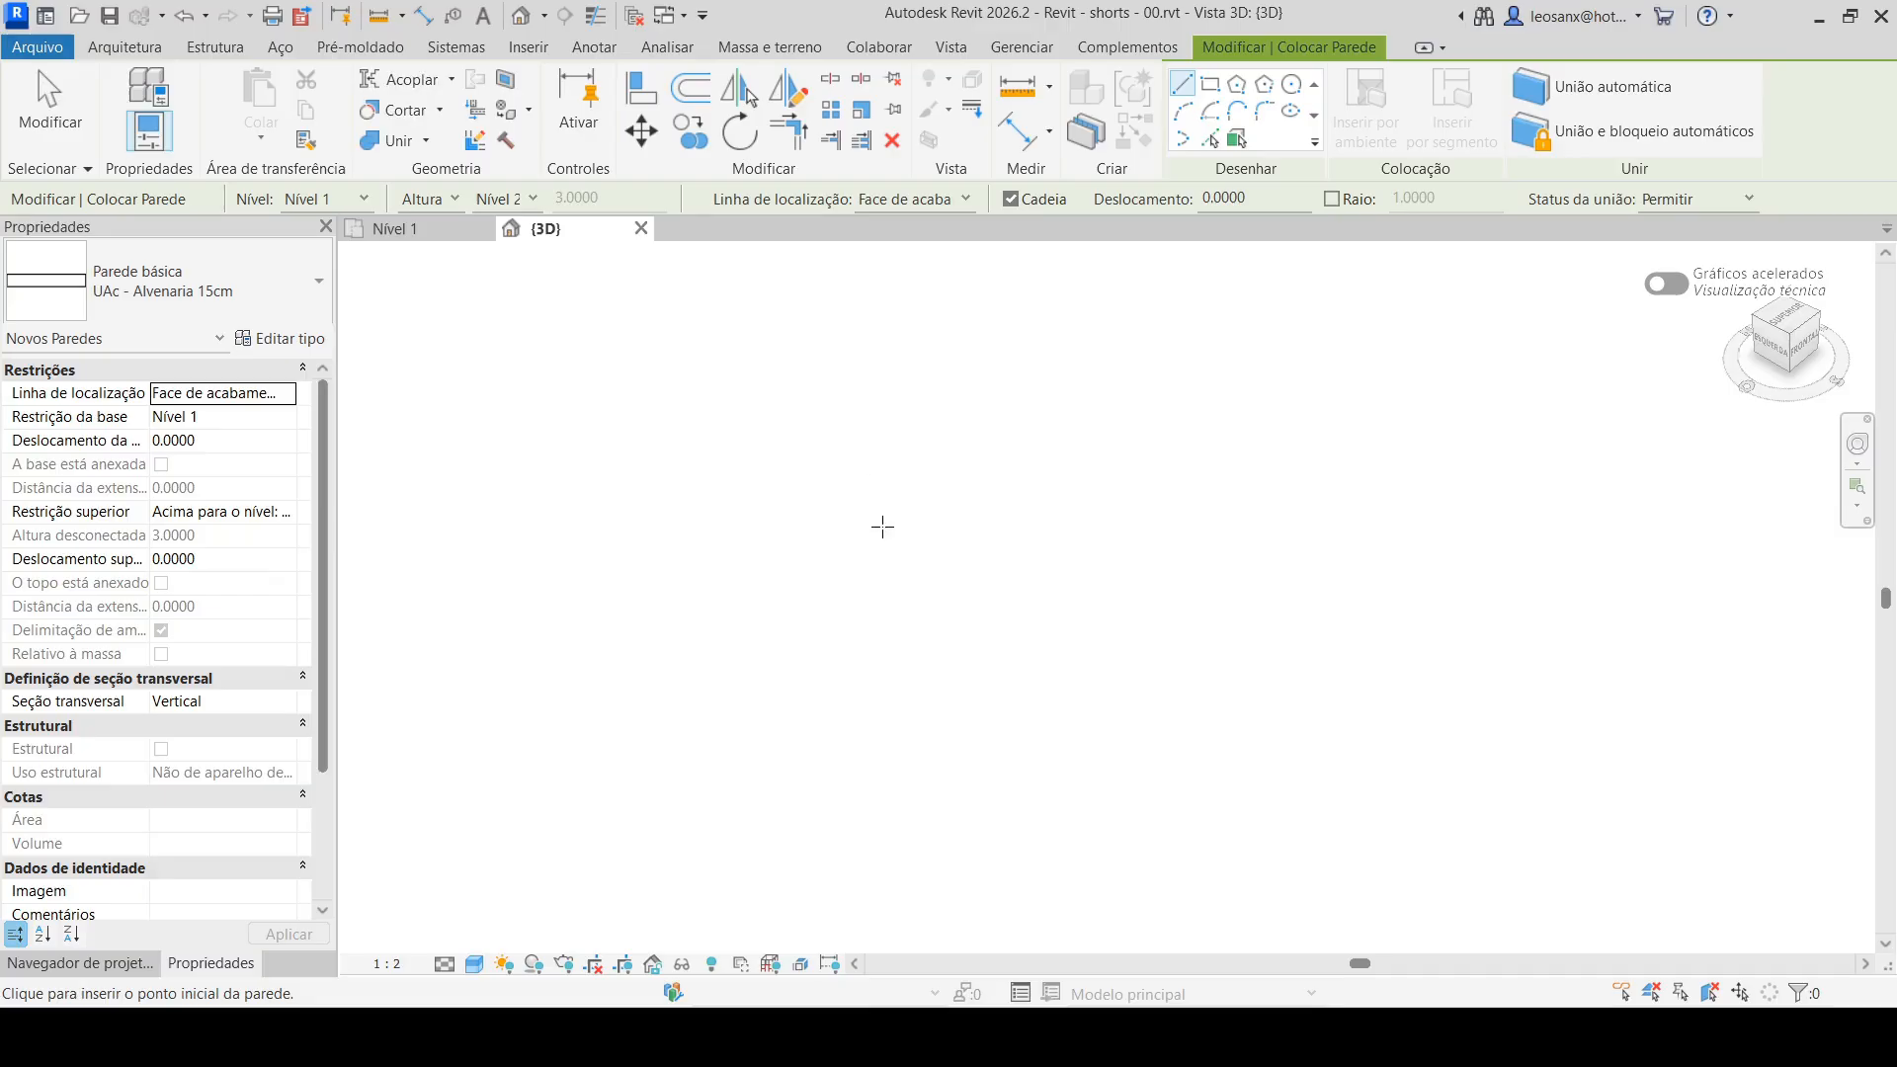
Draw a closed rectangular loop of four walls in the 3D view, about 10 by 11 m, and finish the Wall command
left_click(791, 506)
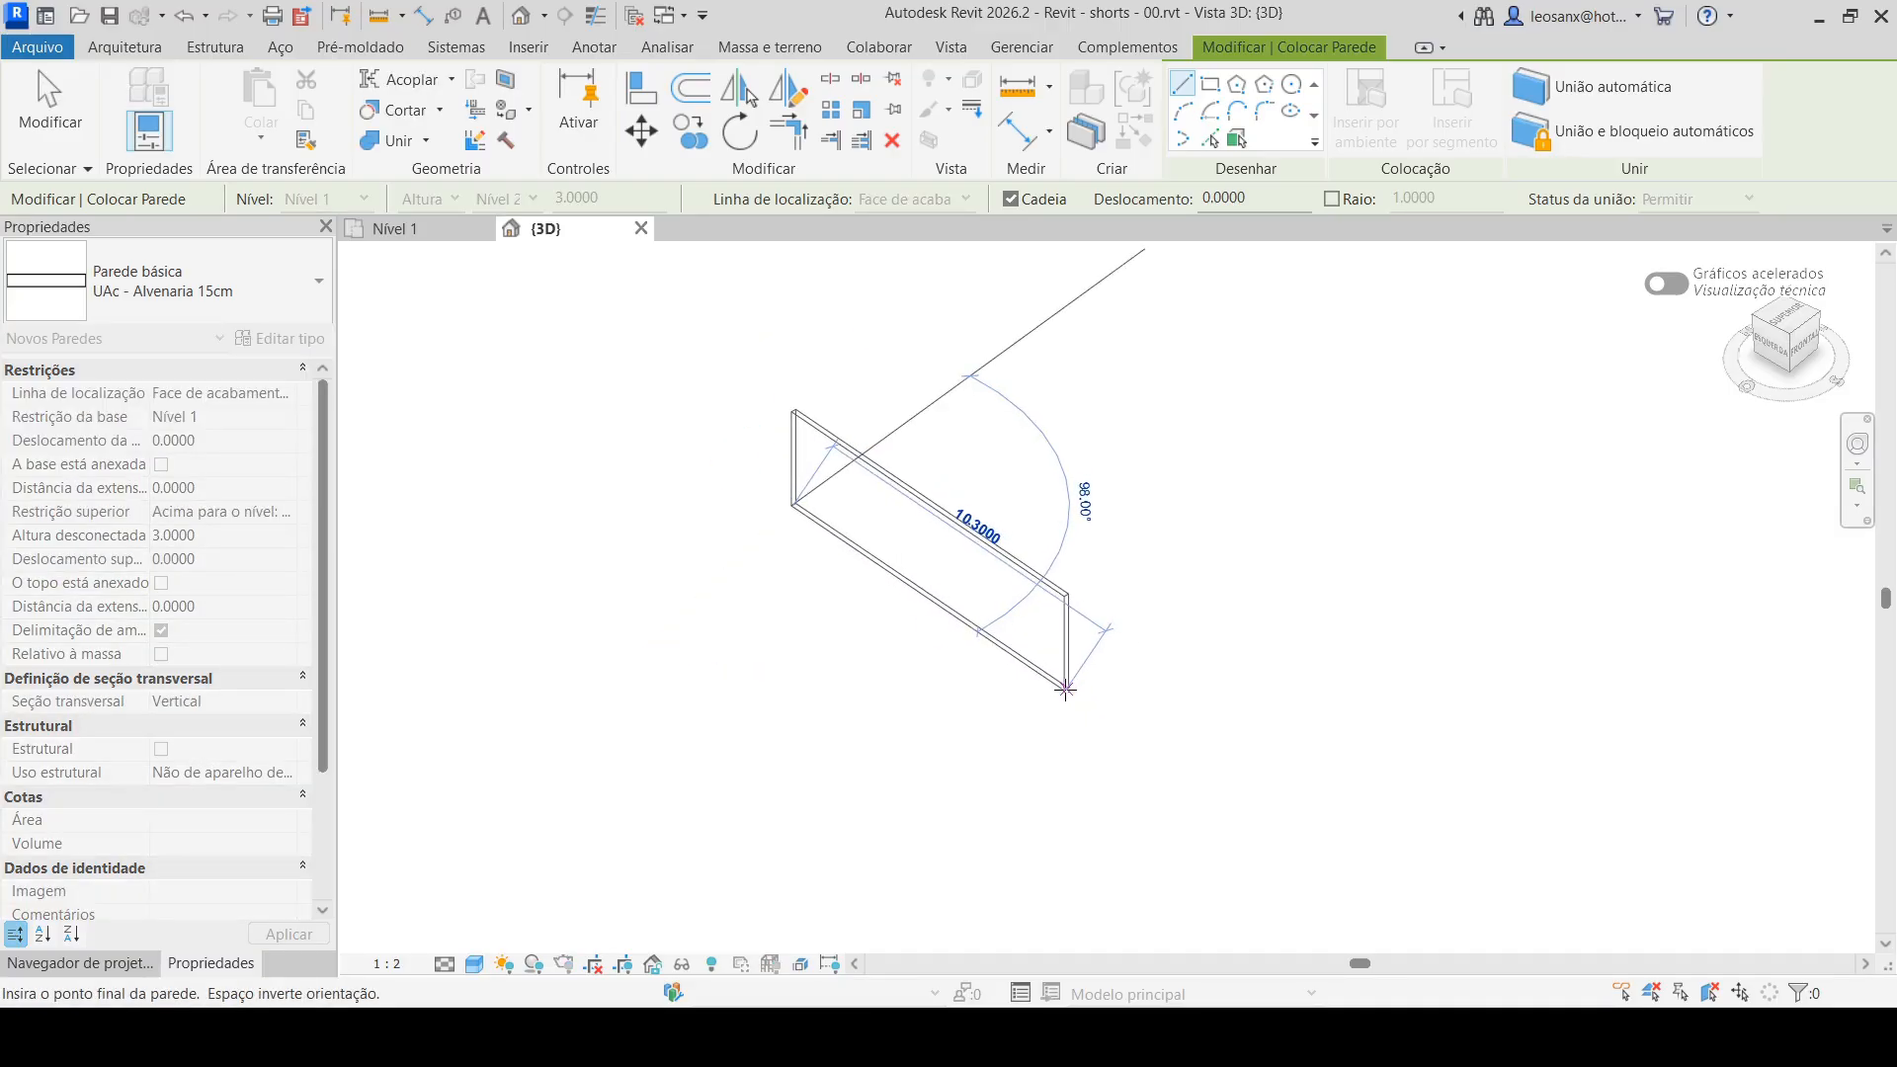
left_click(1068, 682)
left_click(1371, 481)
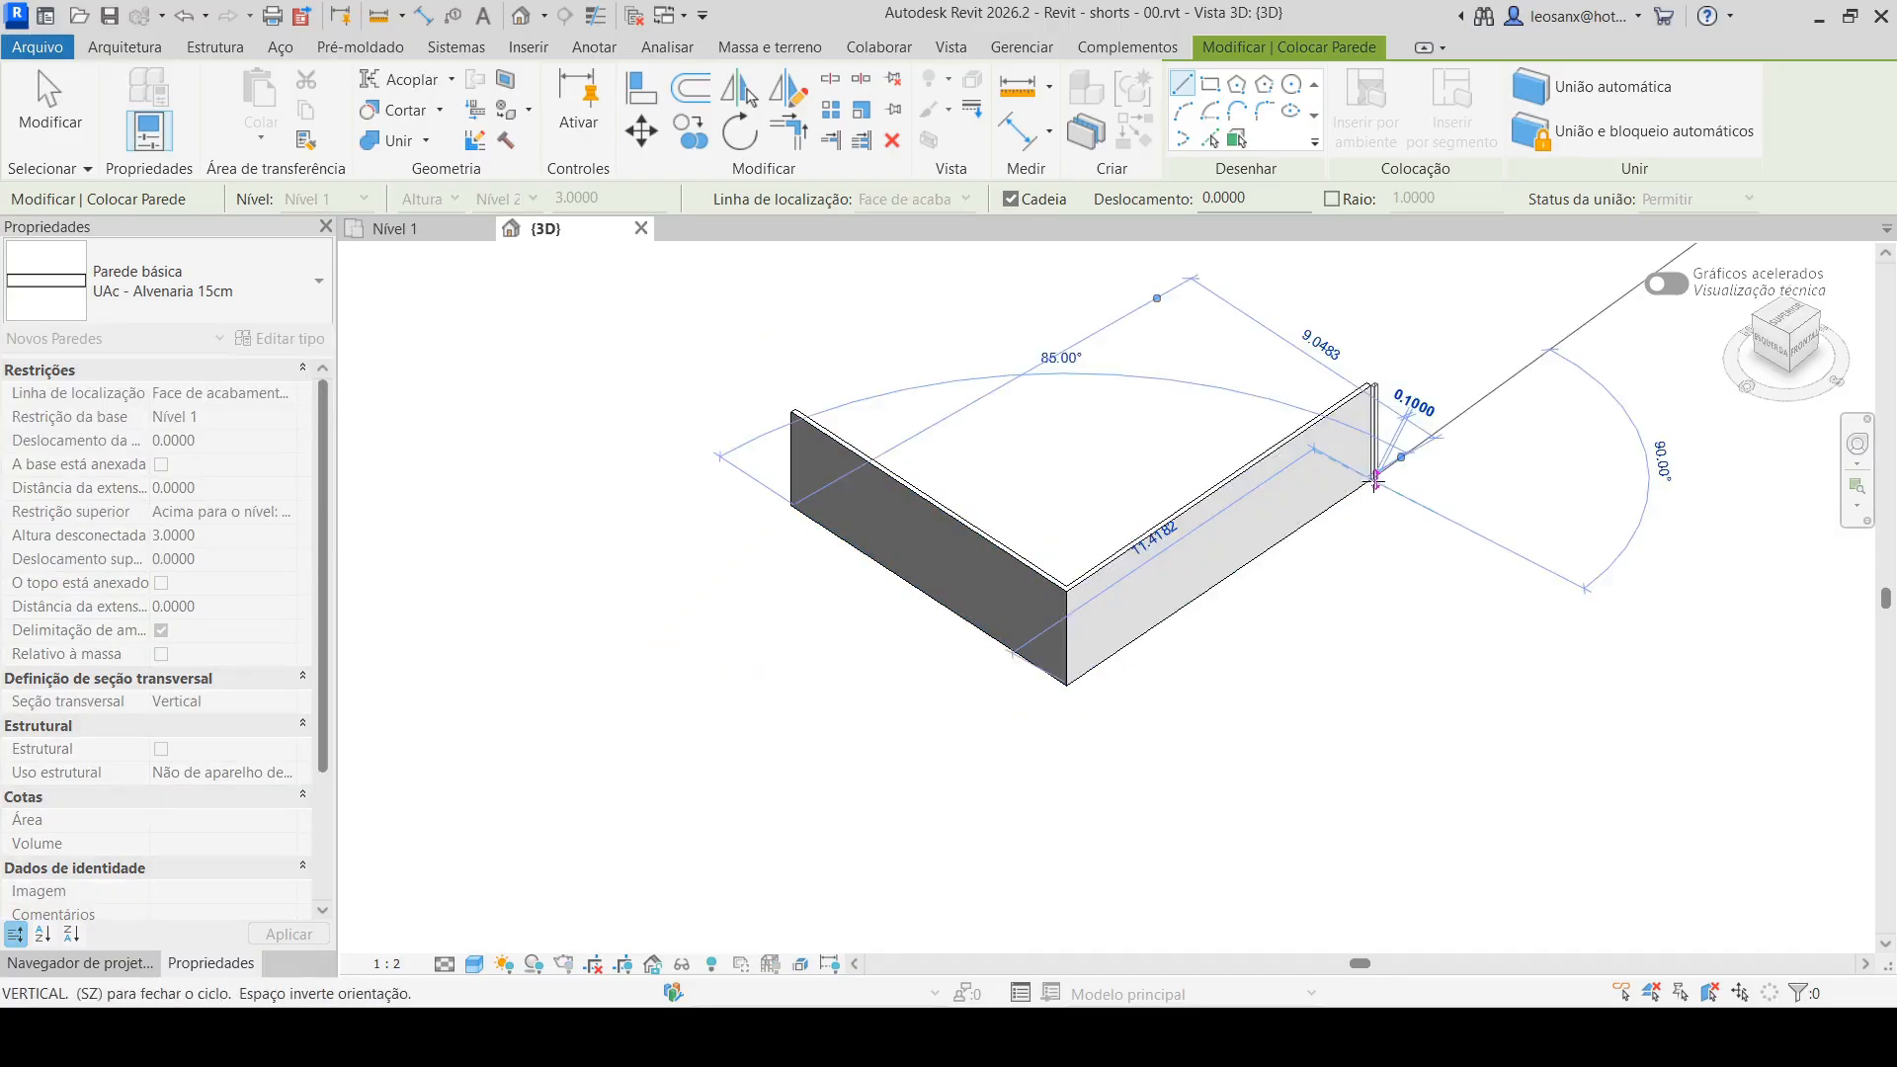
left_click(1120, 318)
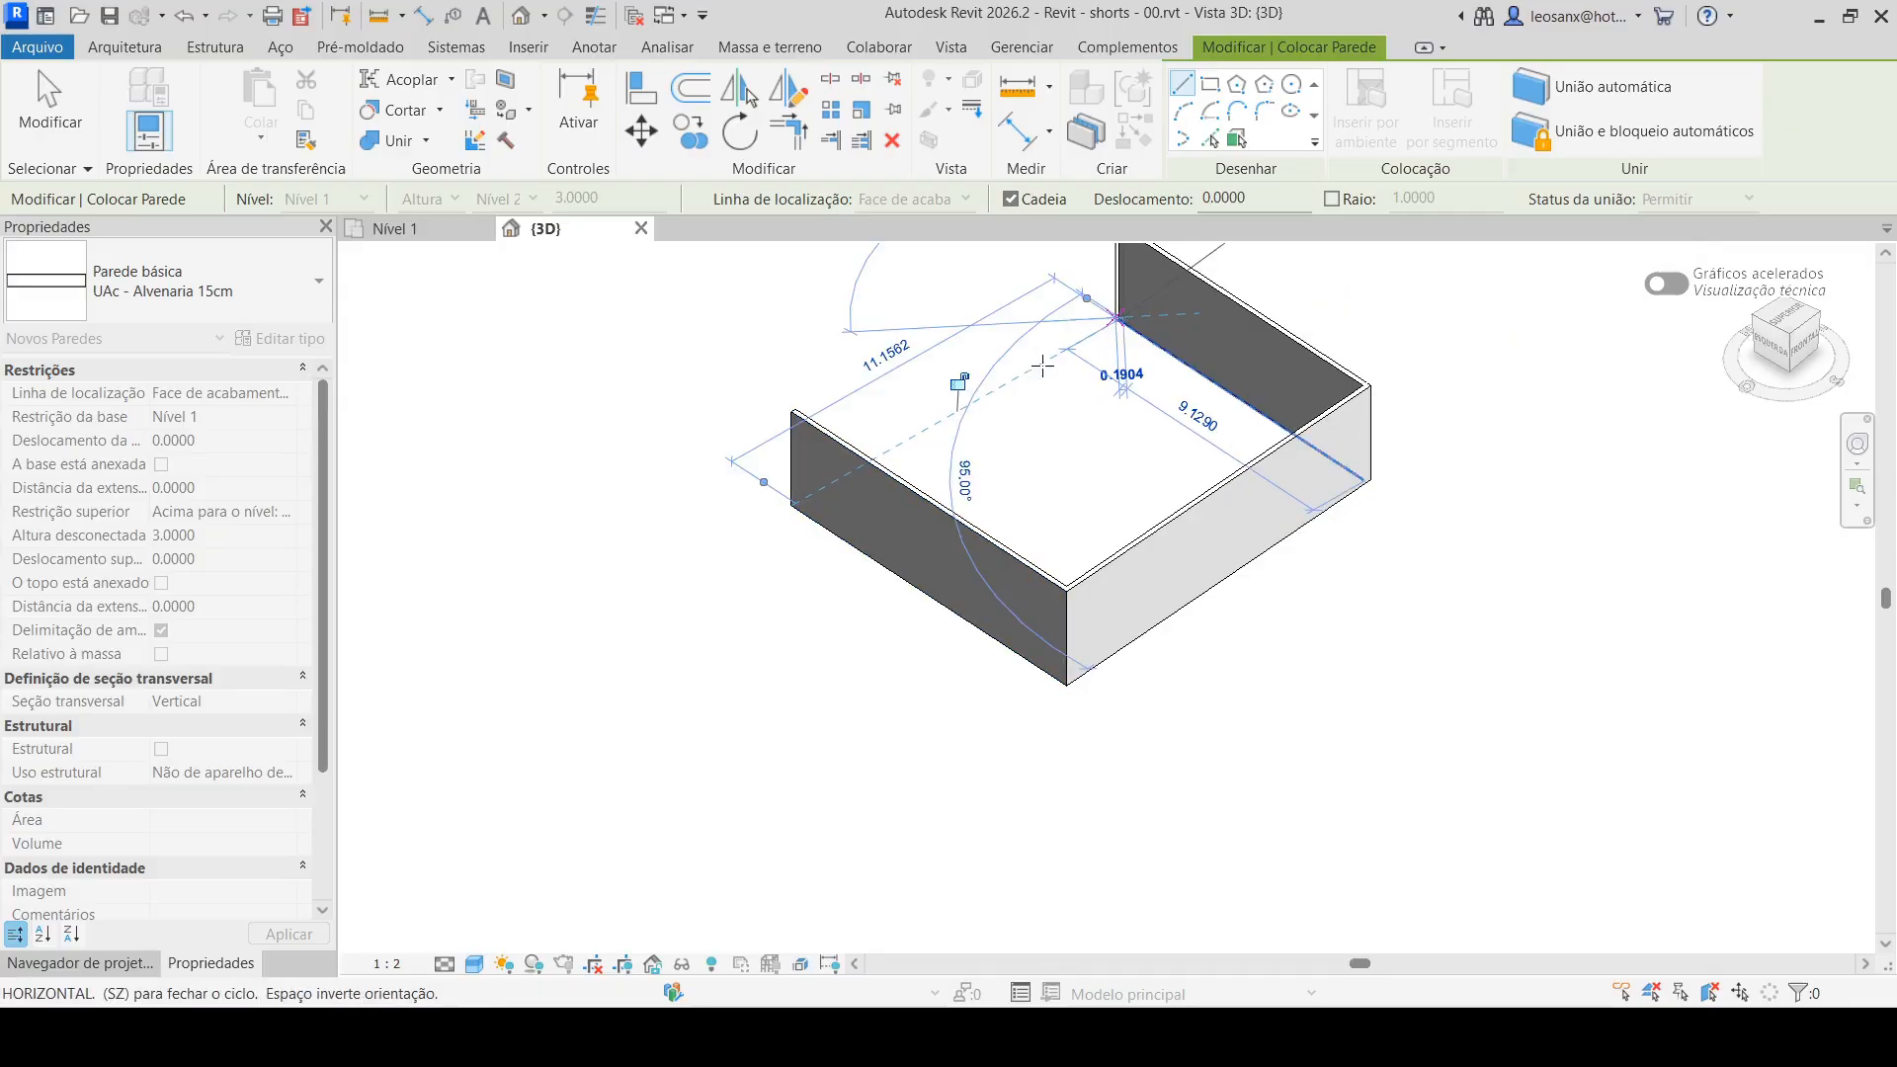
left_click(792, 507)
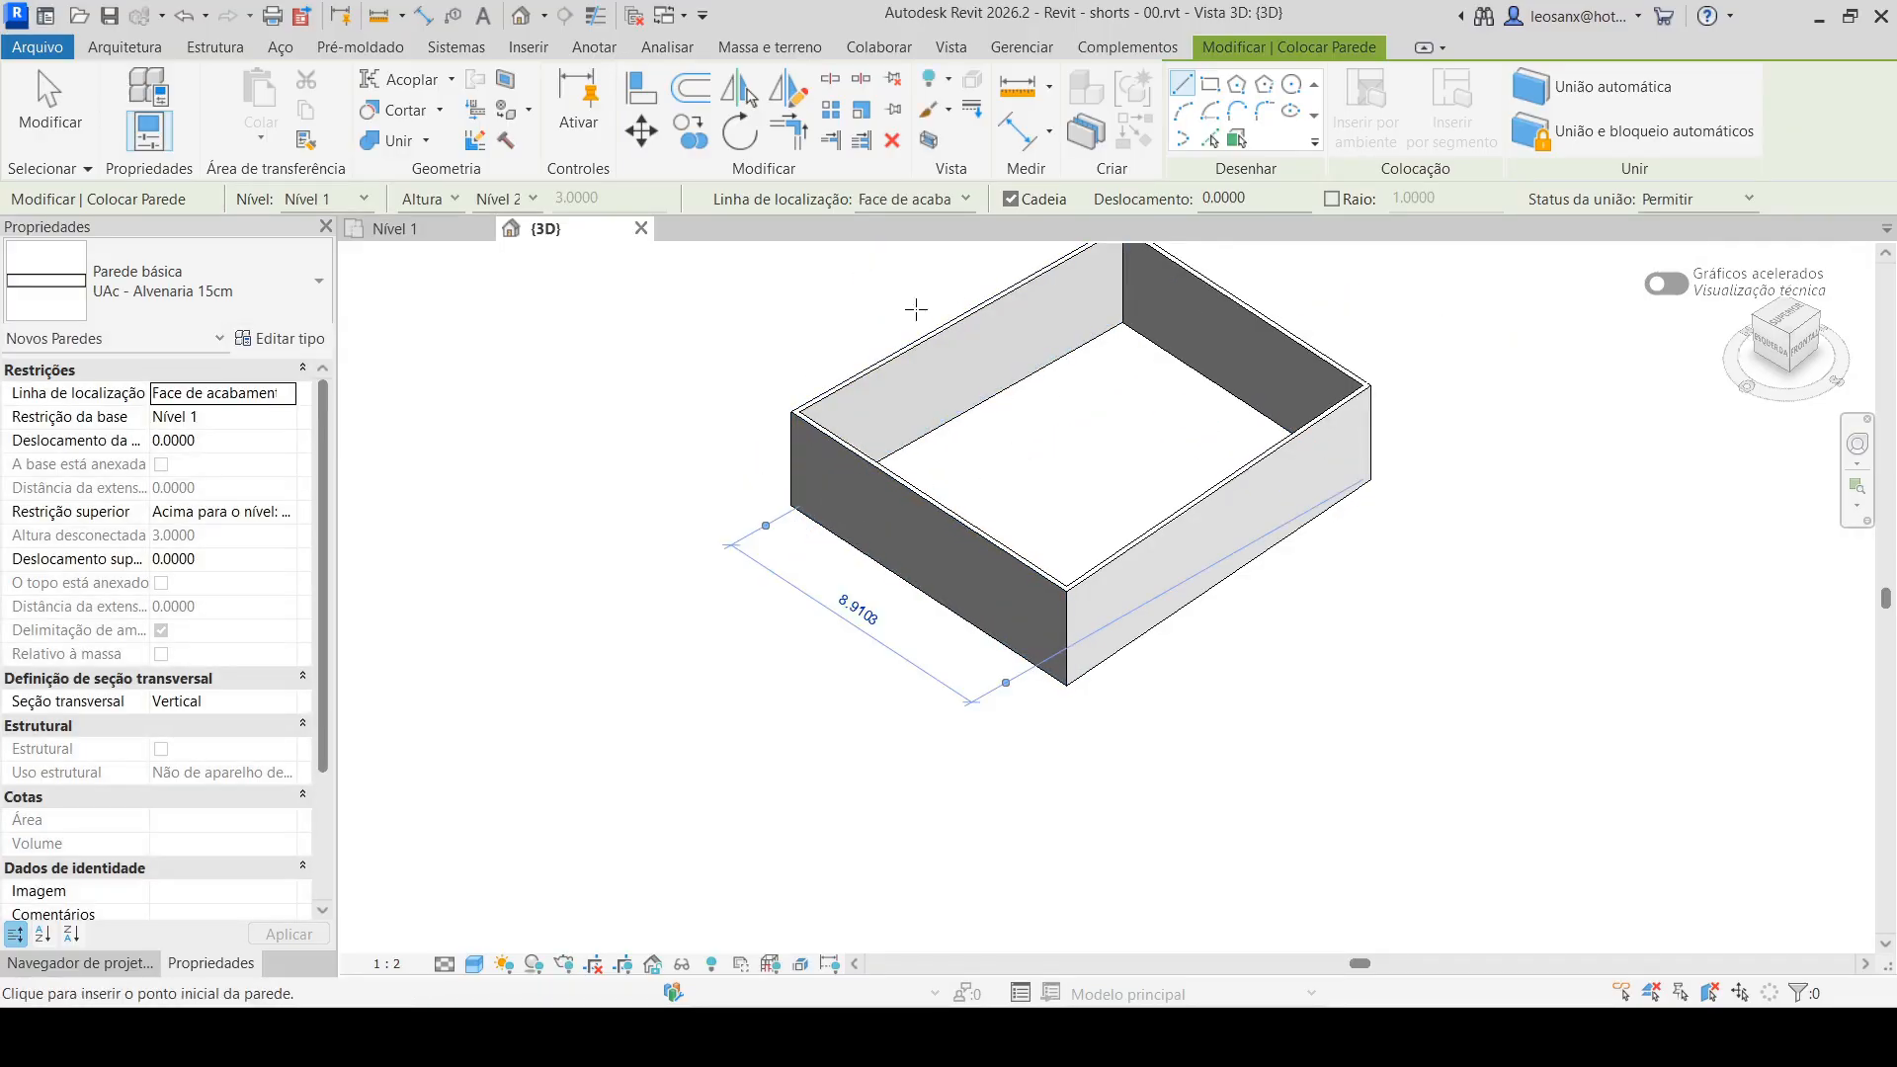
key("Escape")
key("Escape")
middle_click_drag(1033, 472, 886, 622)
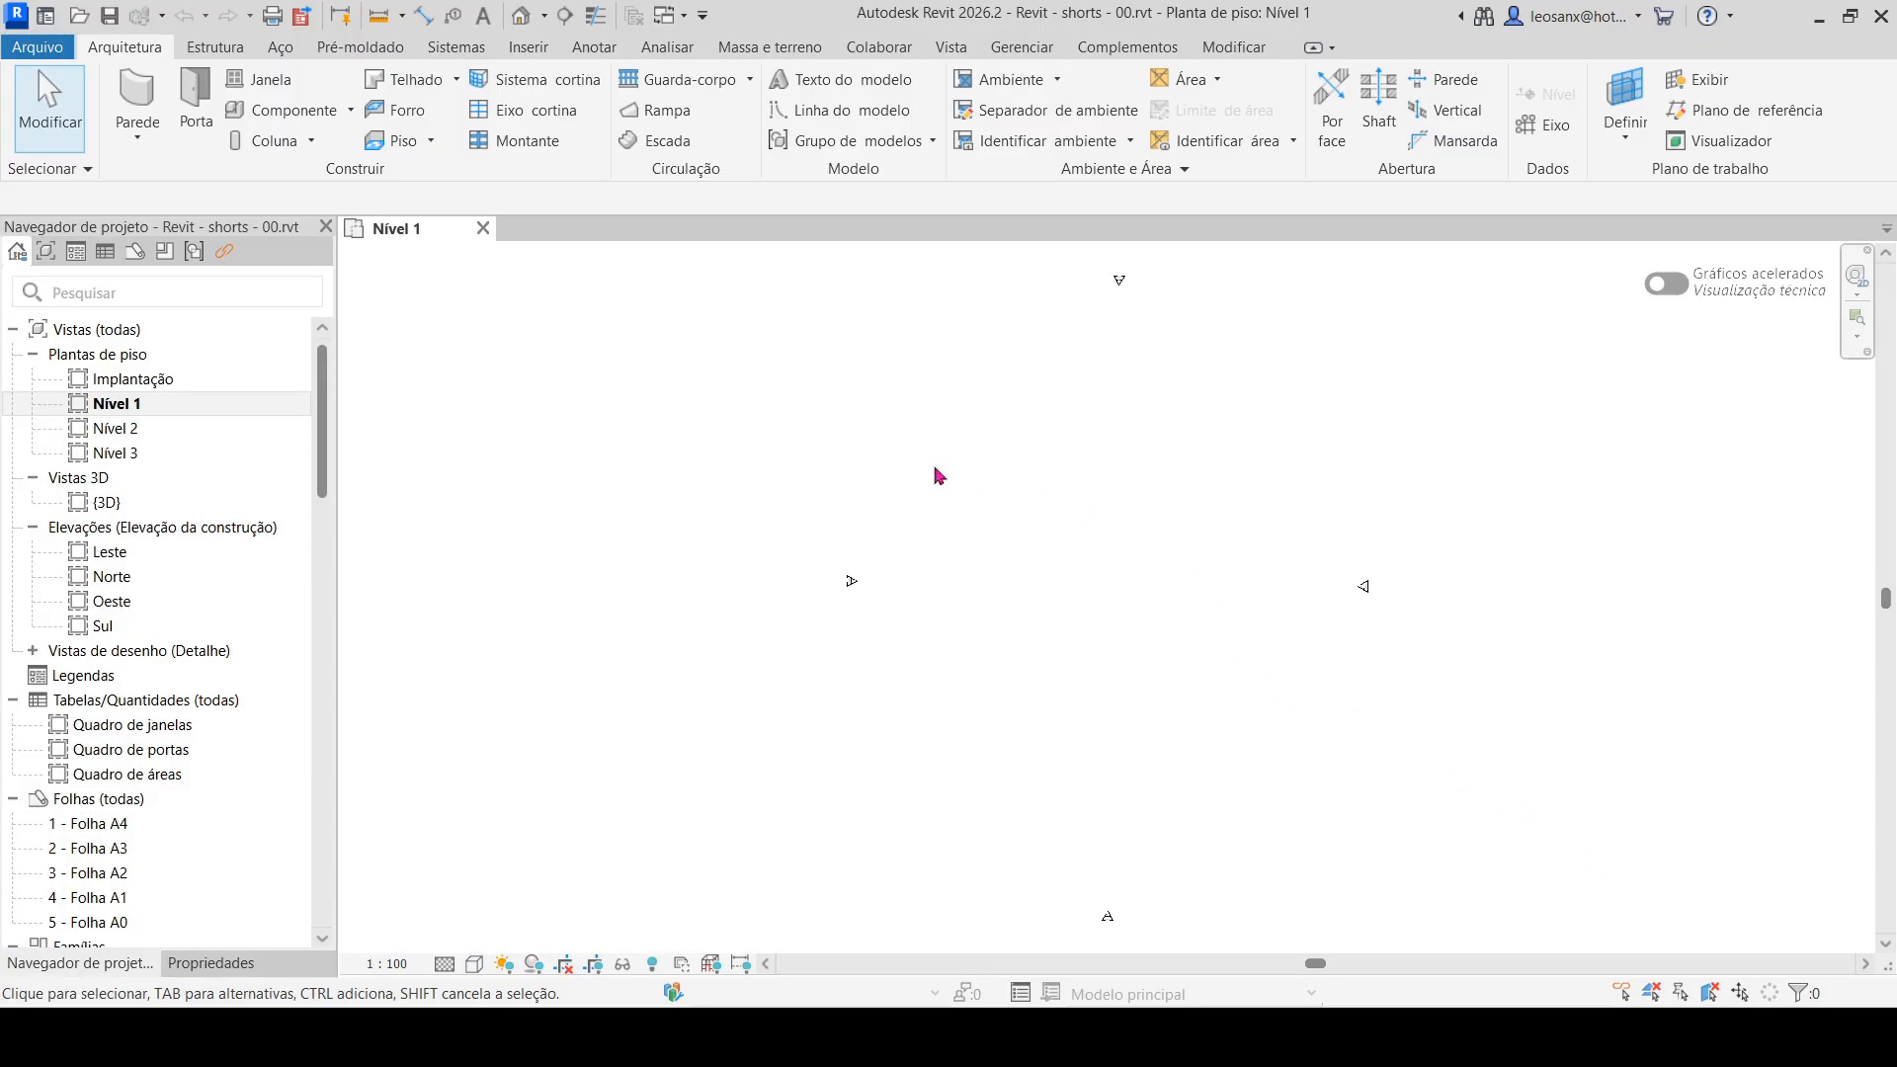
left_click(137, 99)
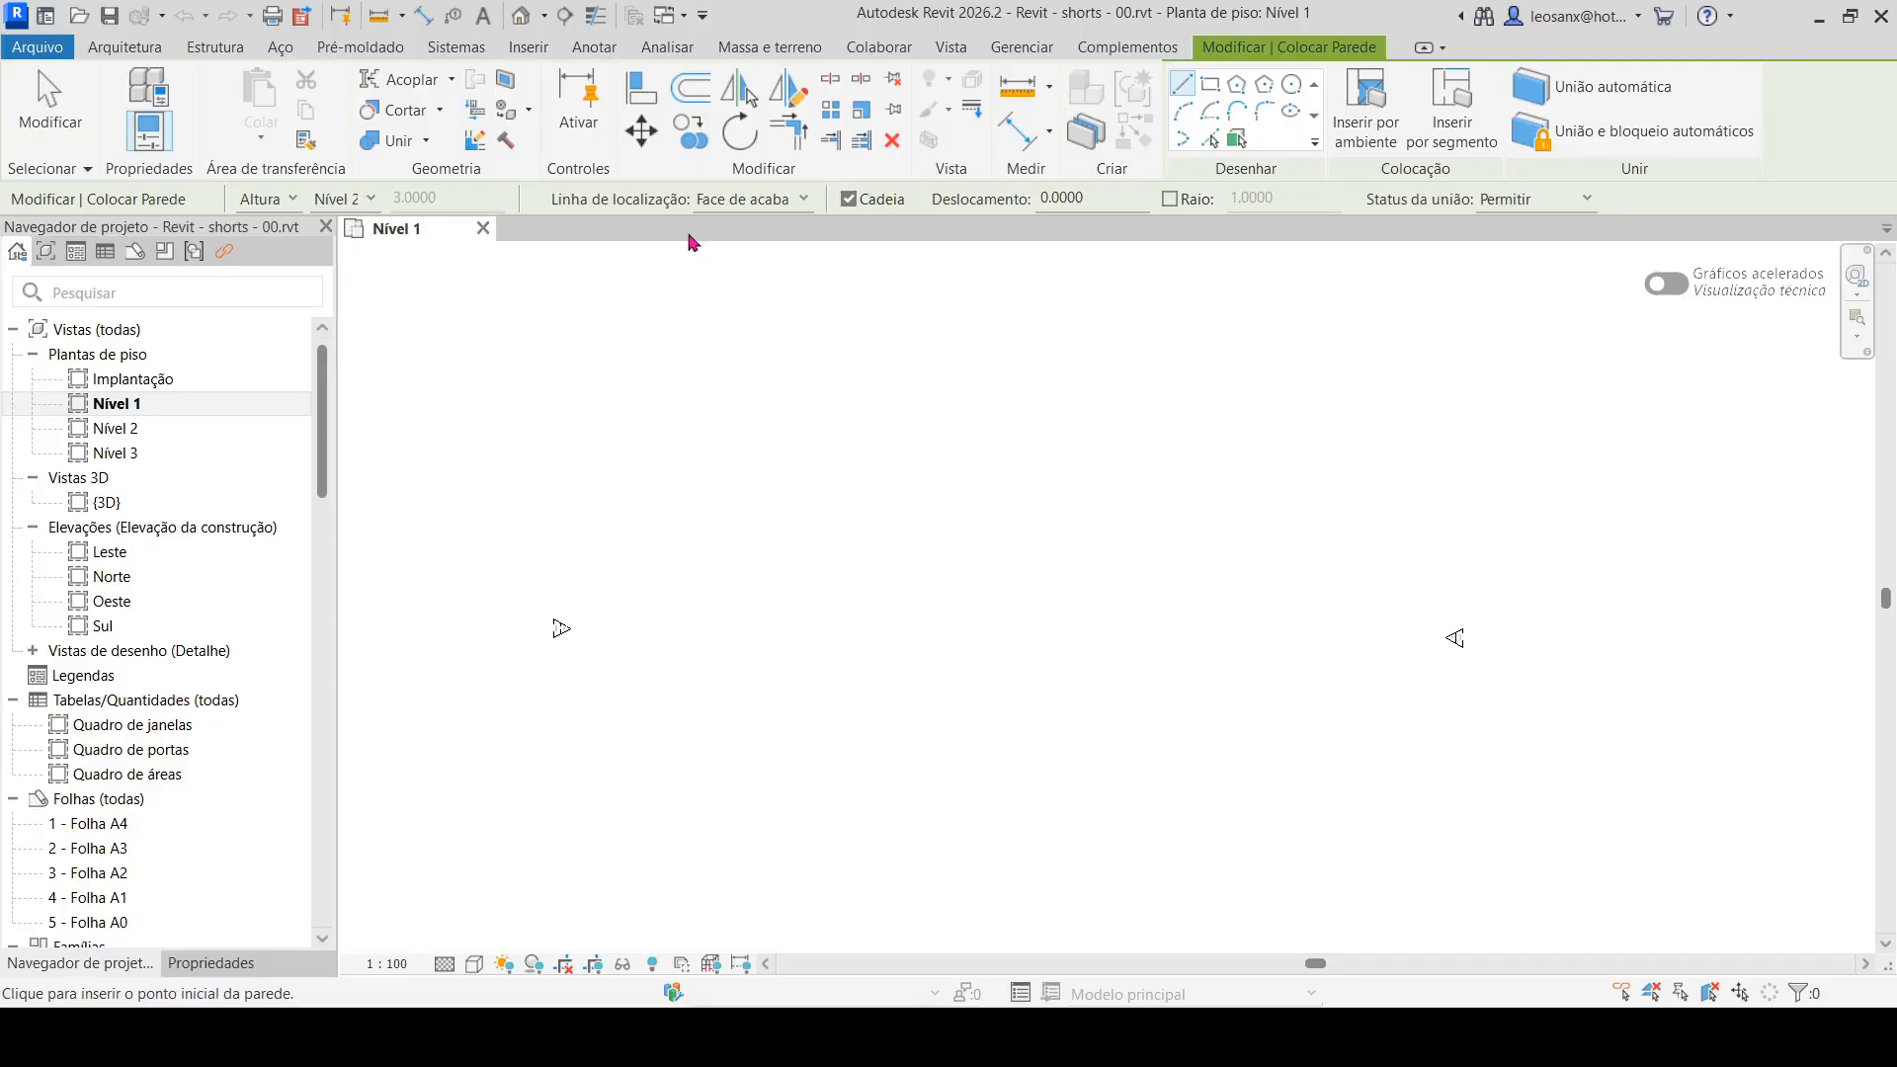
left_click(801, 199)
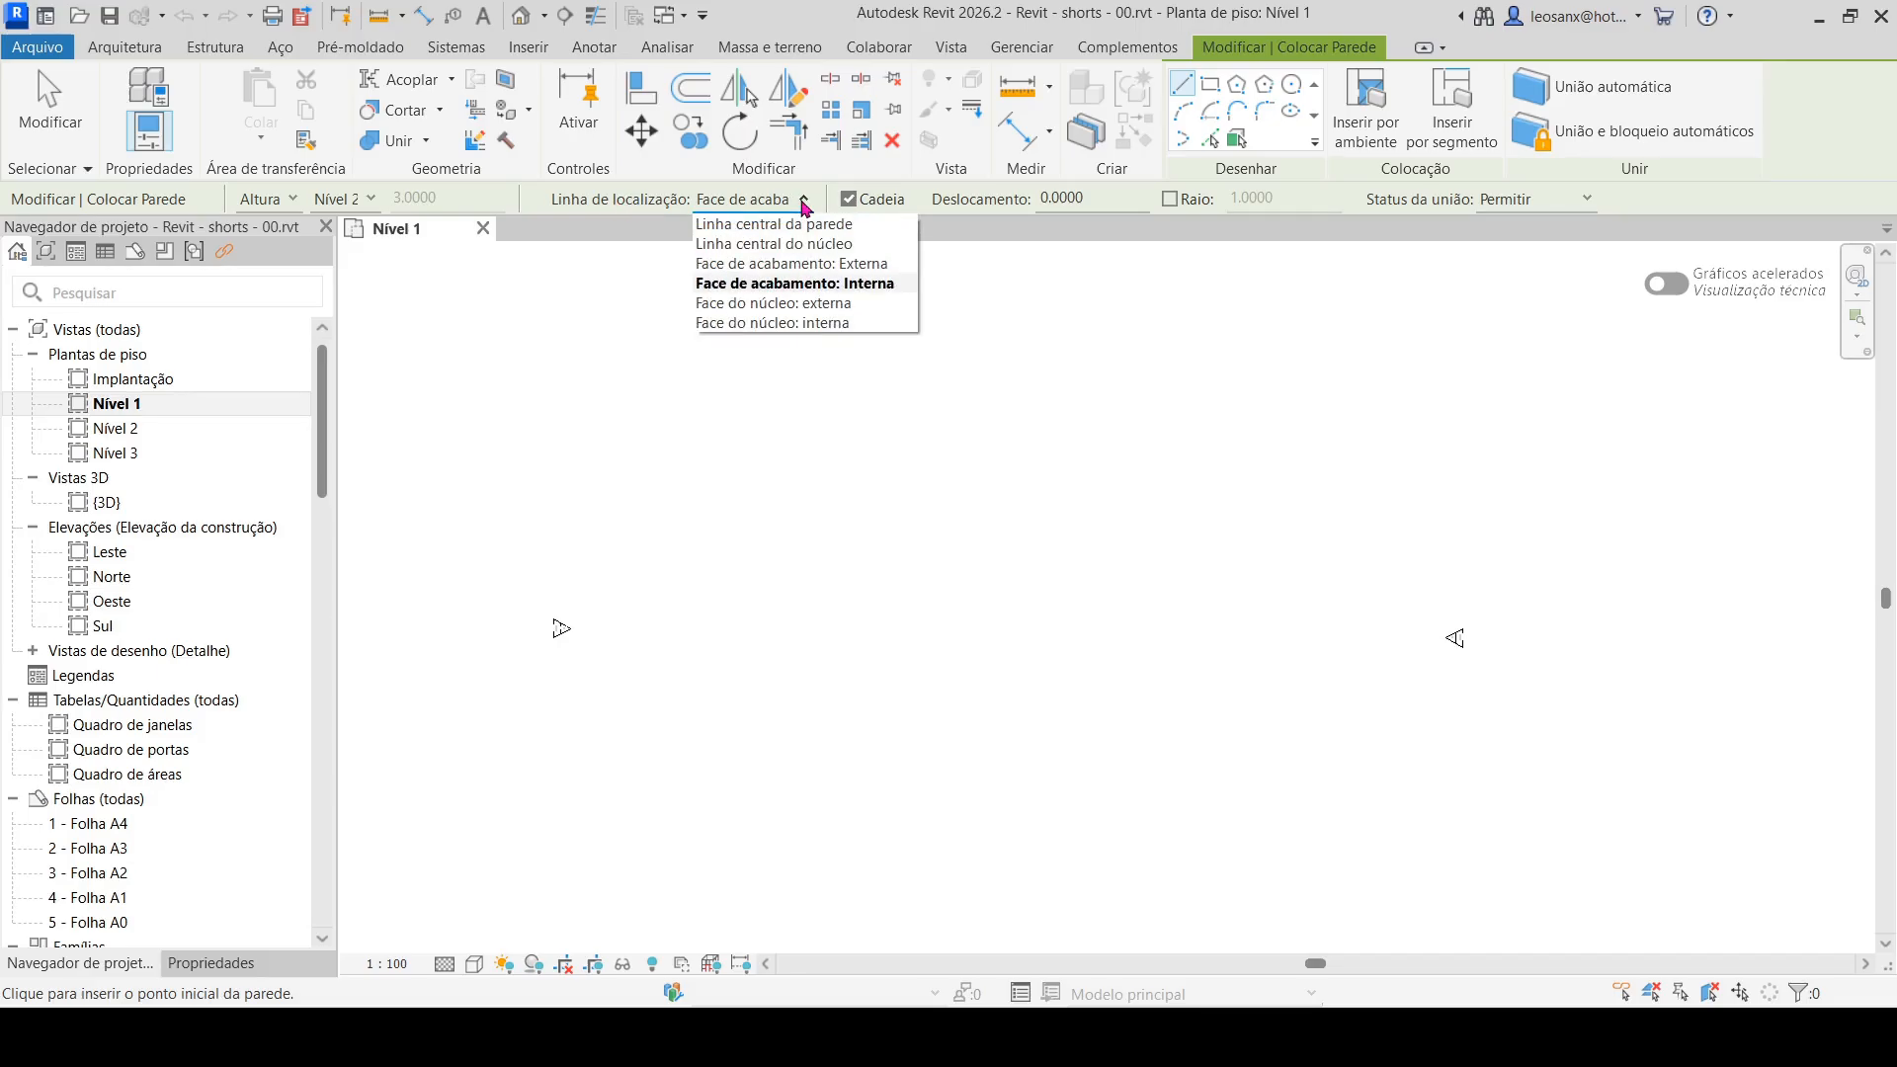
key("Escape")
key("Escape")
Draw a horizontal wall 2.5 m long on the Nível 1 plan and continue it with a vertical wall down from its right end
left_click(137, 103)
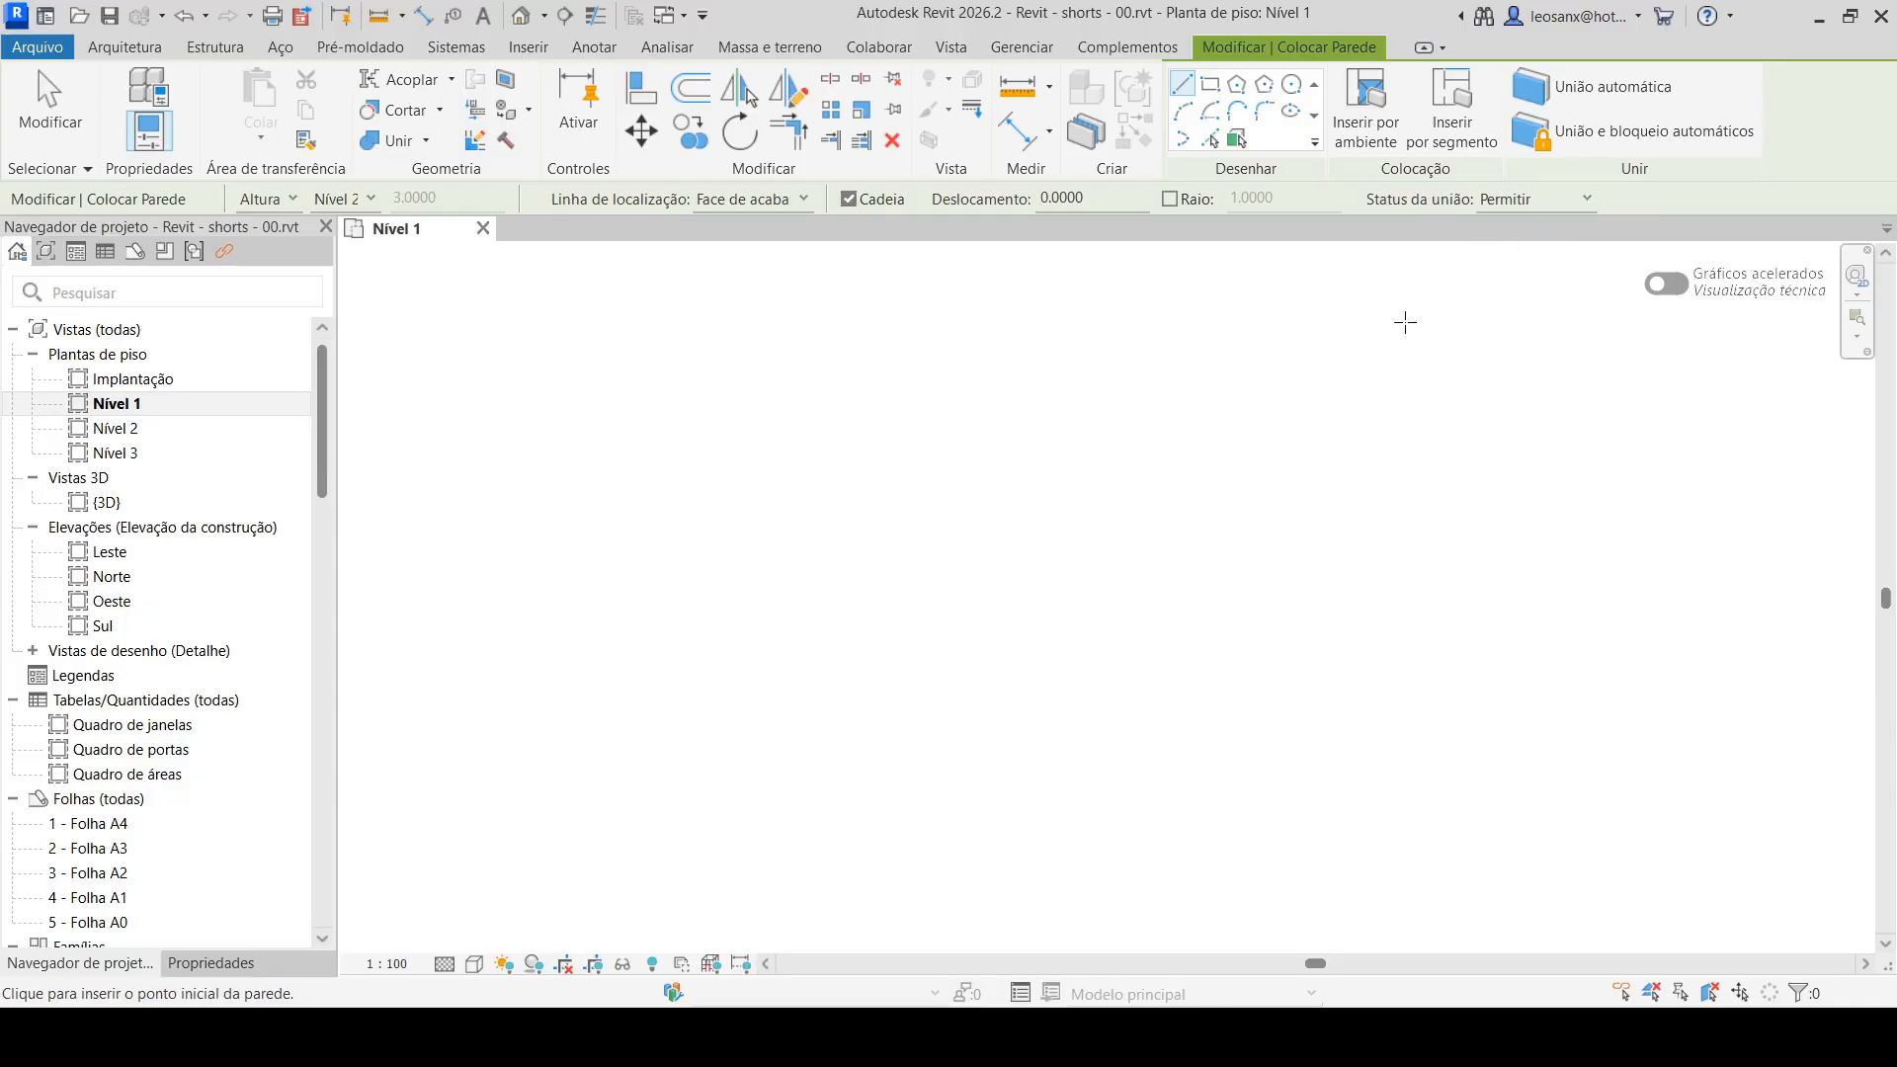
left_click(649, 436)
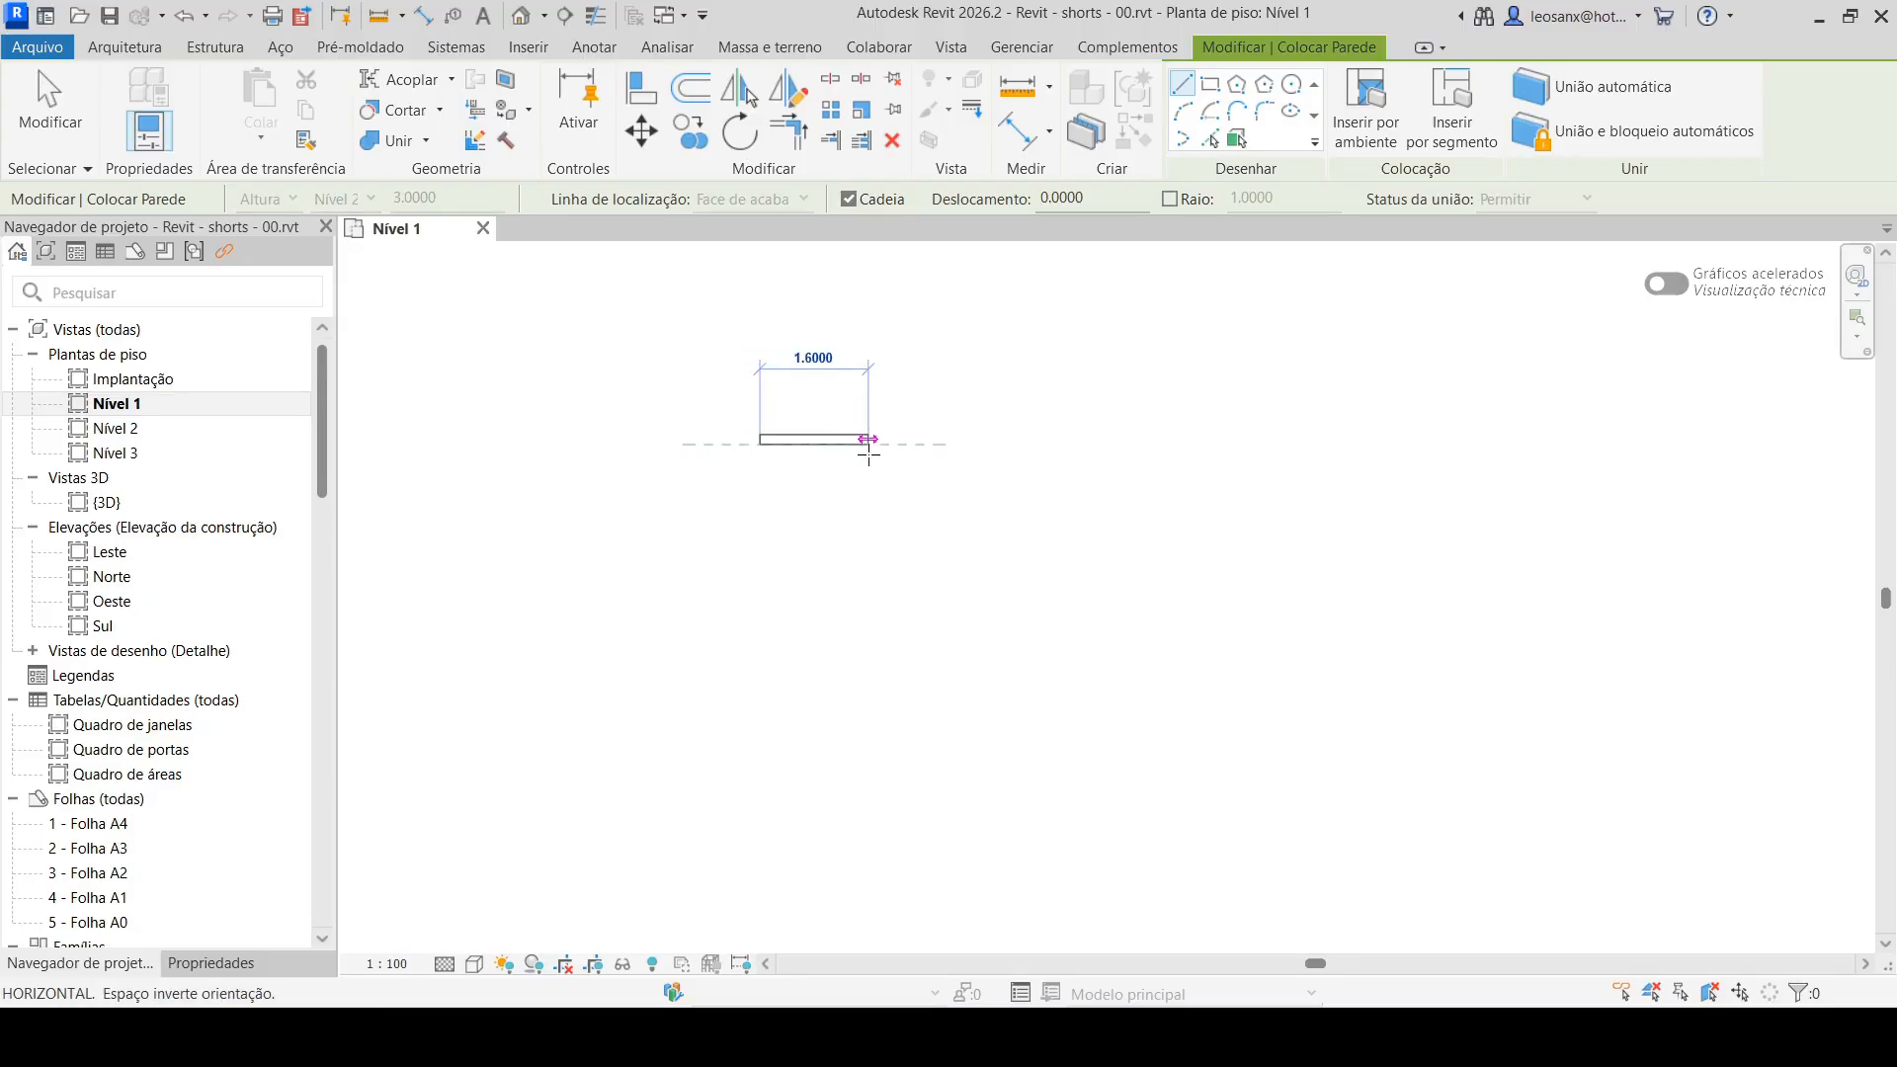
left_click(946, 429)
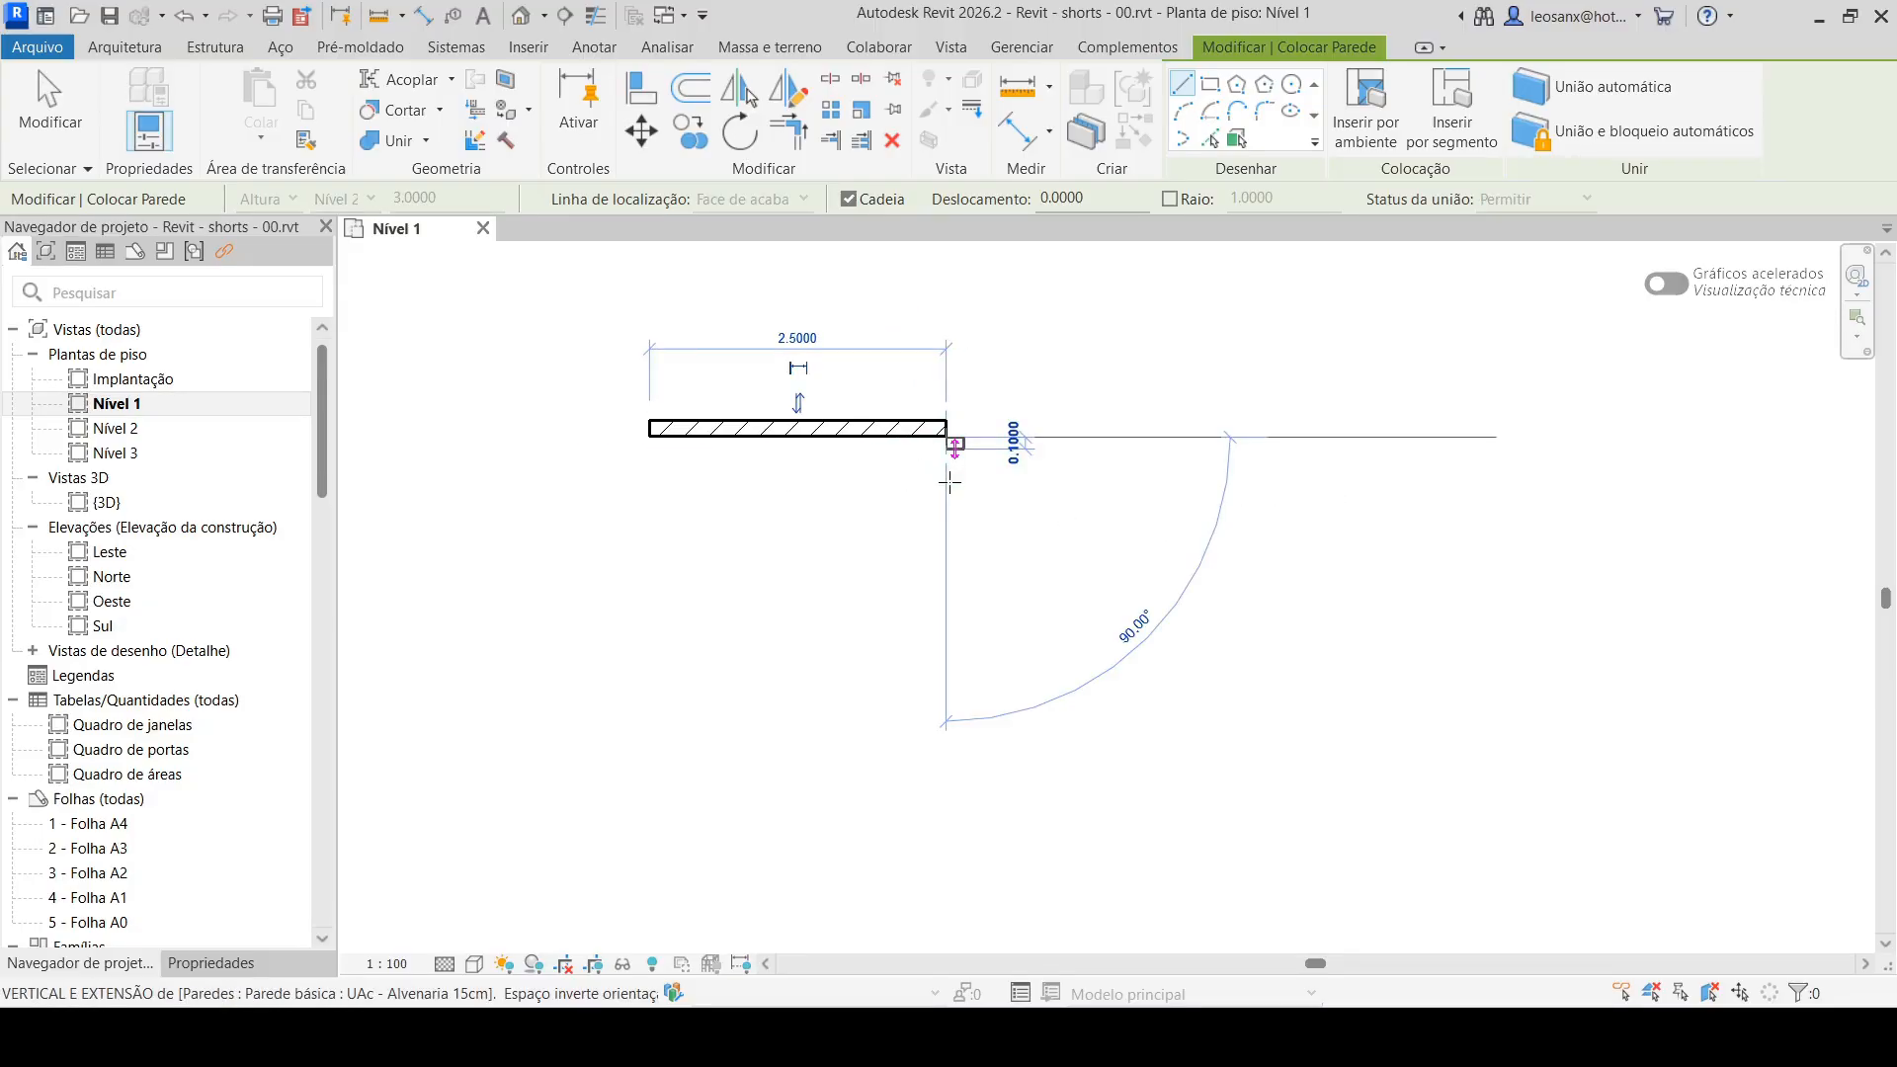
left_click(954, 627)
key("Escape")
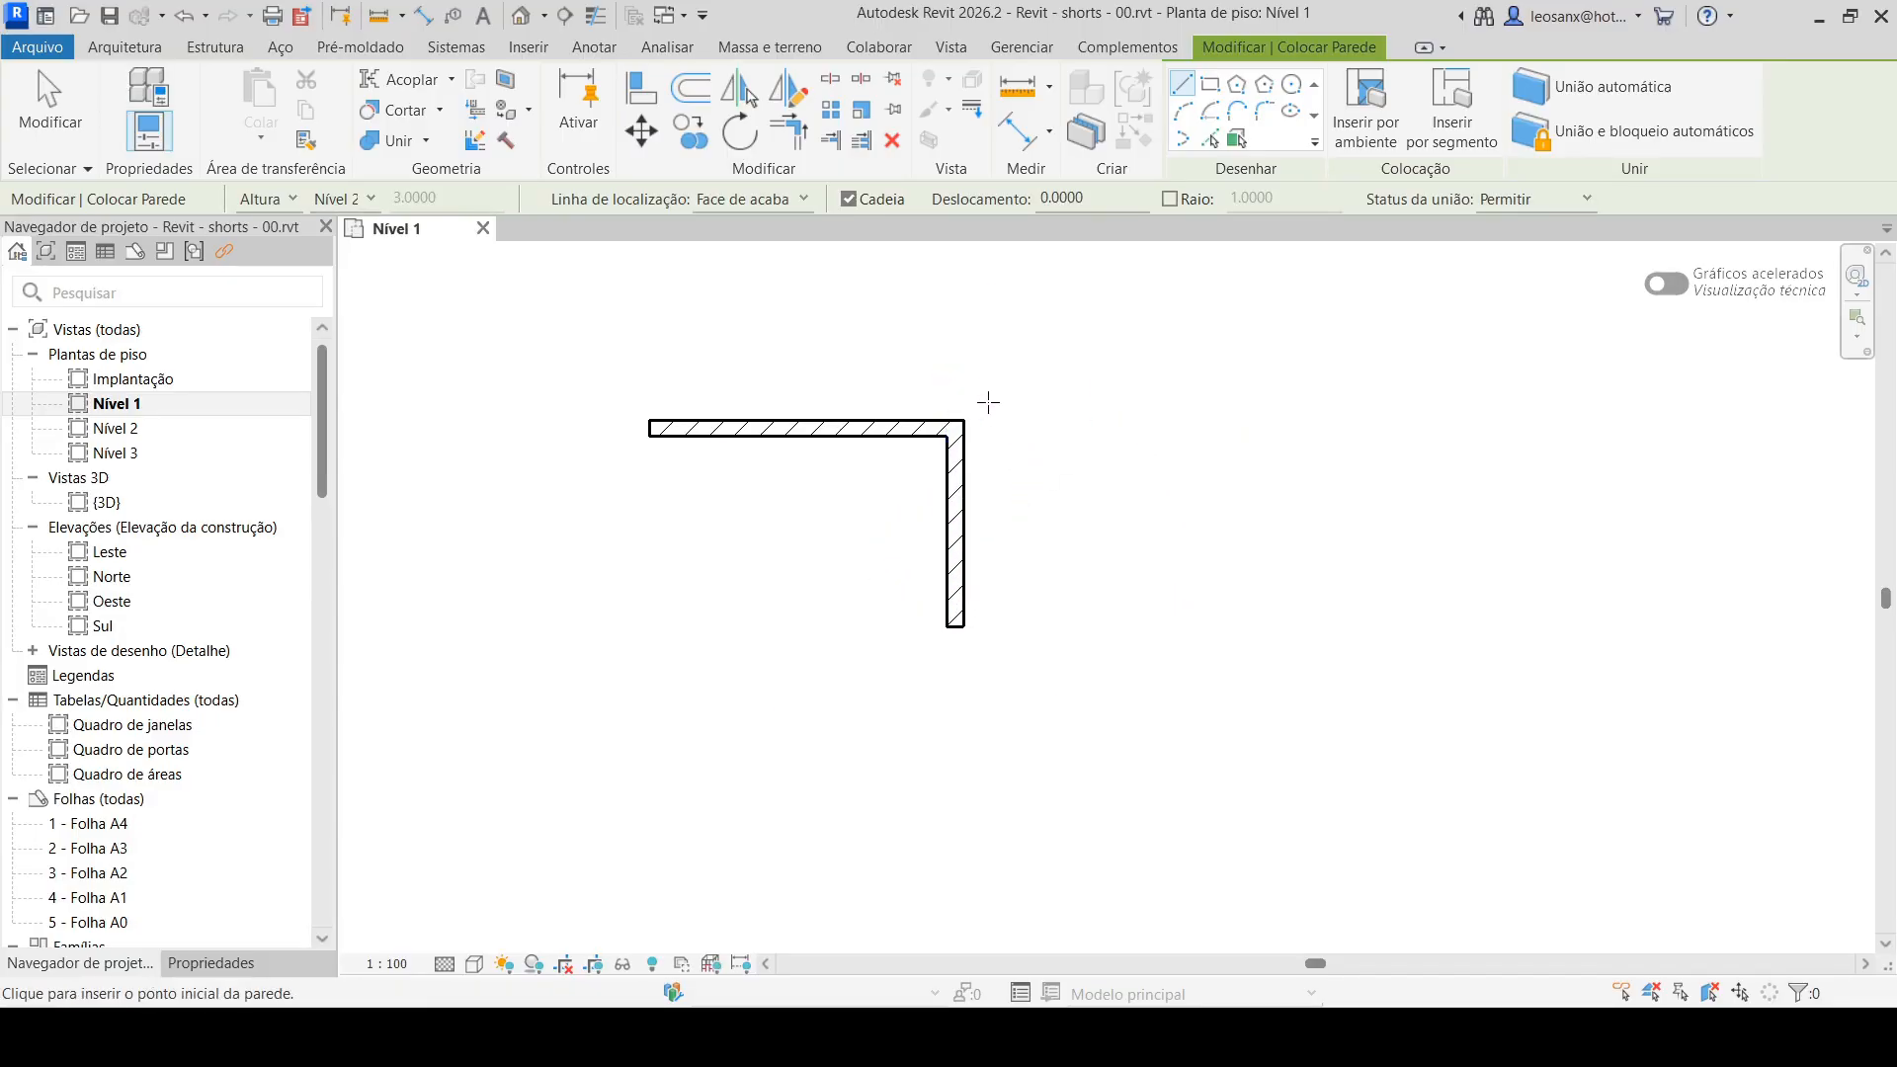
scroll(962, 428, "up", 4)
scroll(1067, 480, "down", 4)
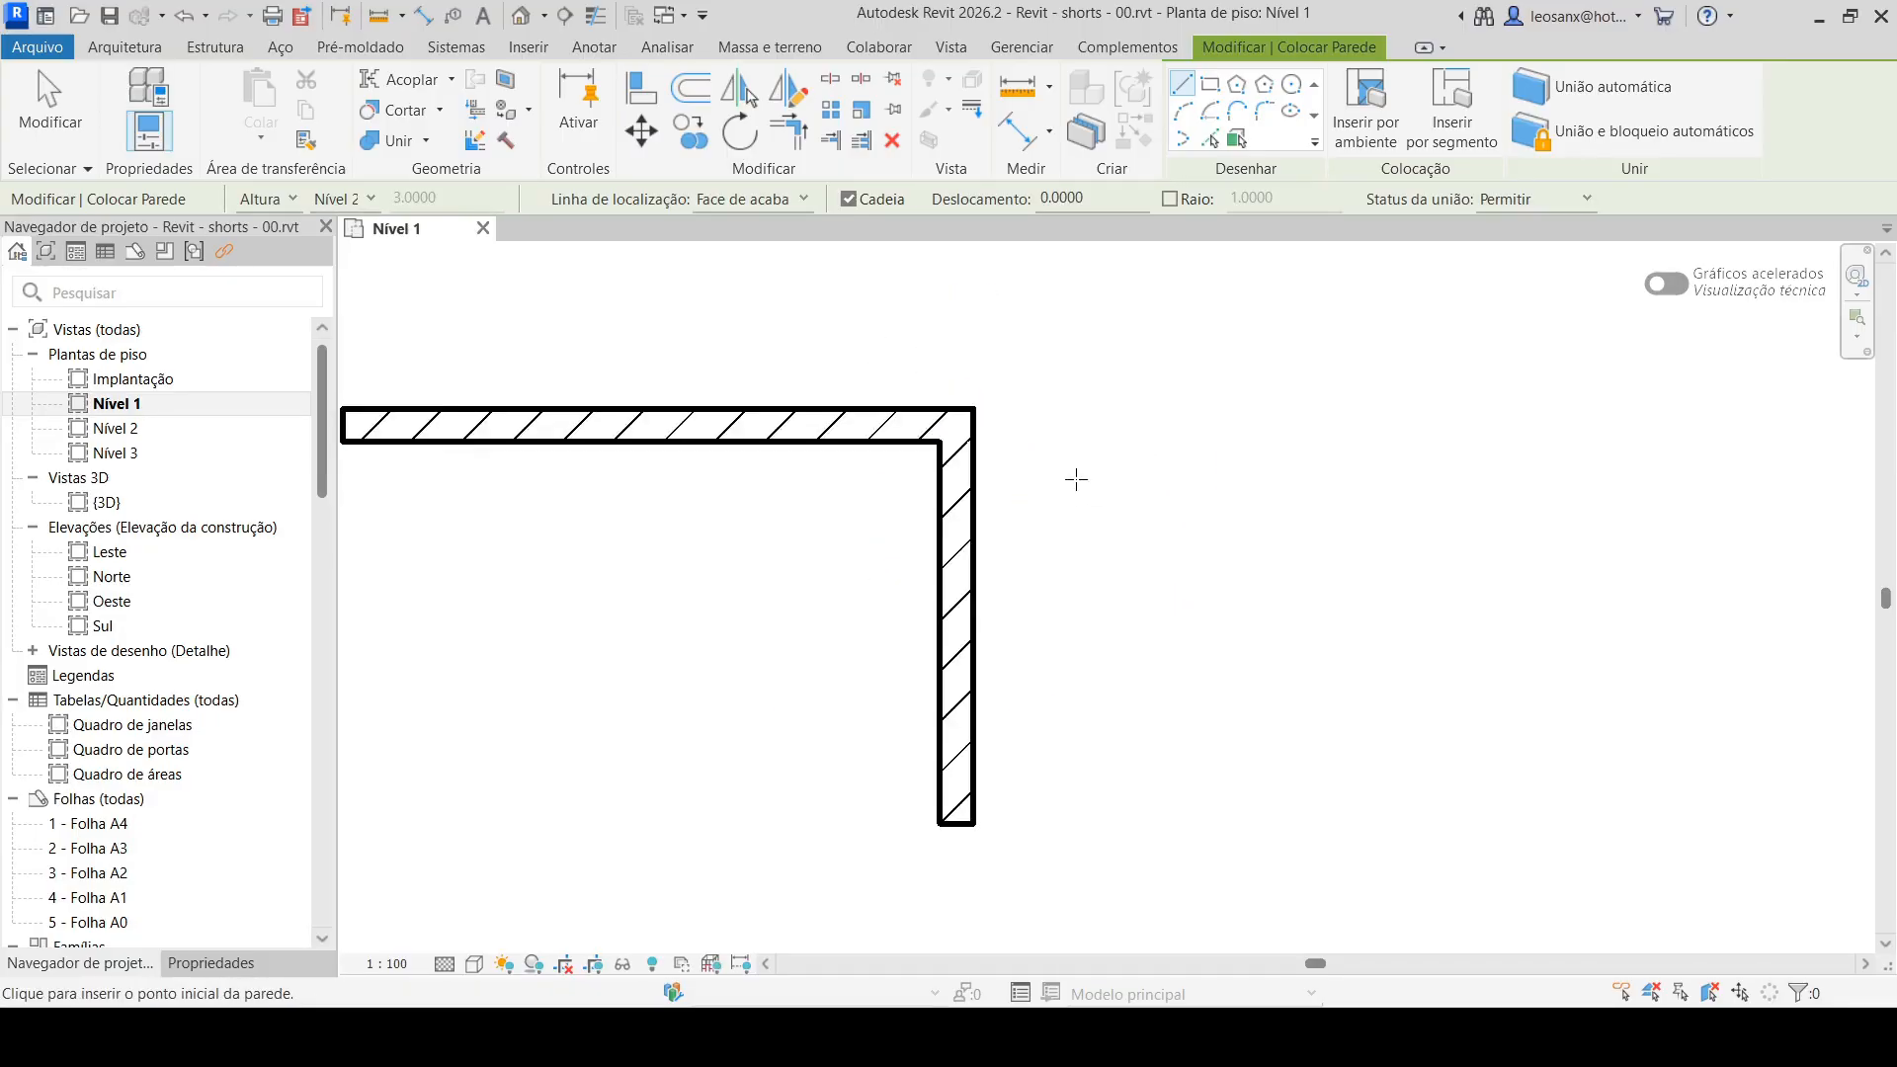
Extend the wall chain from the vertical wall's lower end with a horizontal wall to the right and a short upward wall about 0.9 m long
middle_click_drag(1218, 552, 1088, 542)
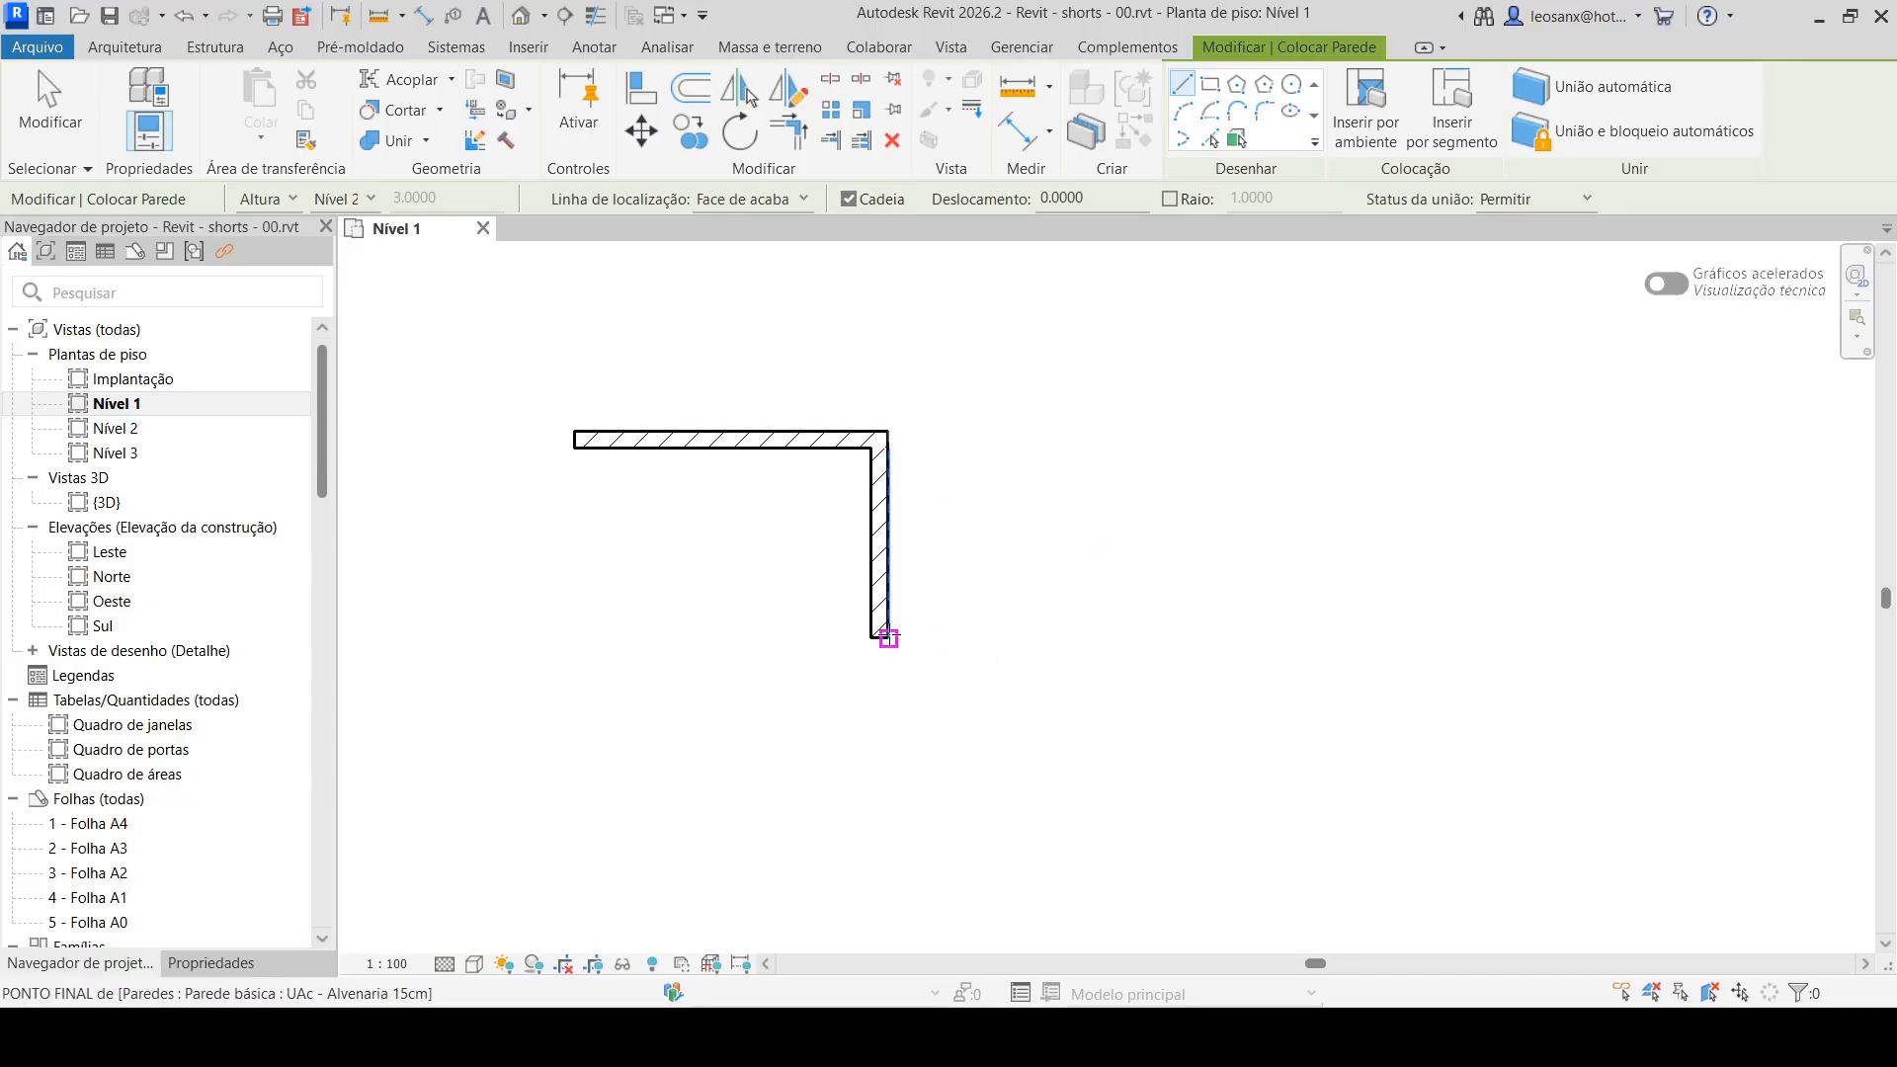
left_click(886, 636)
left_click(1102, 634)
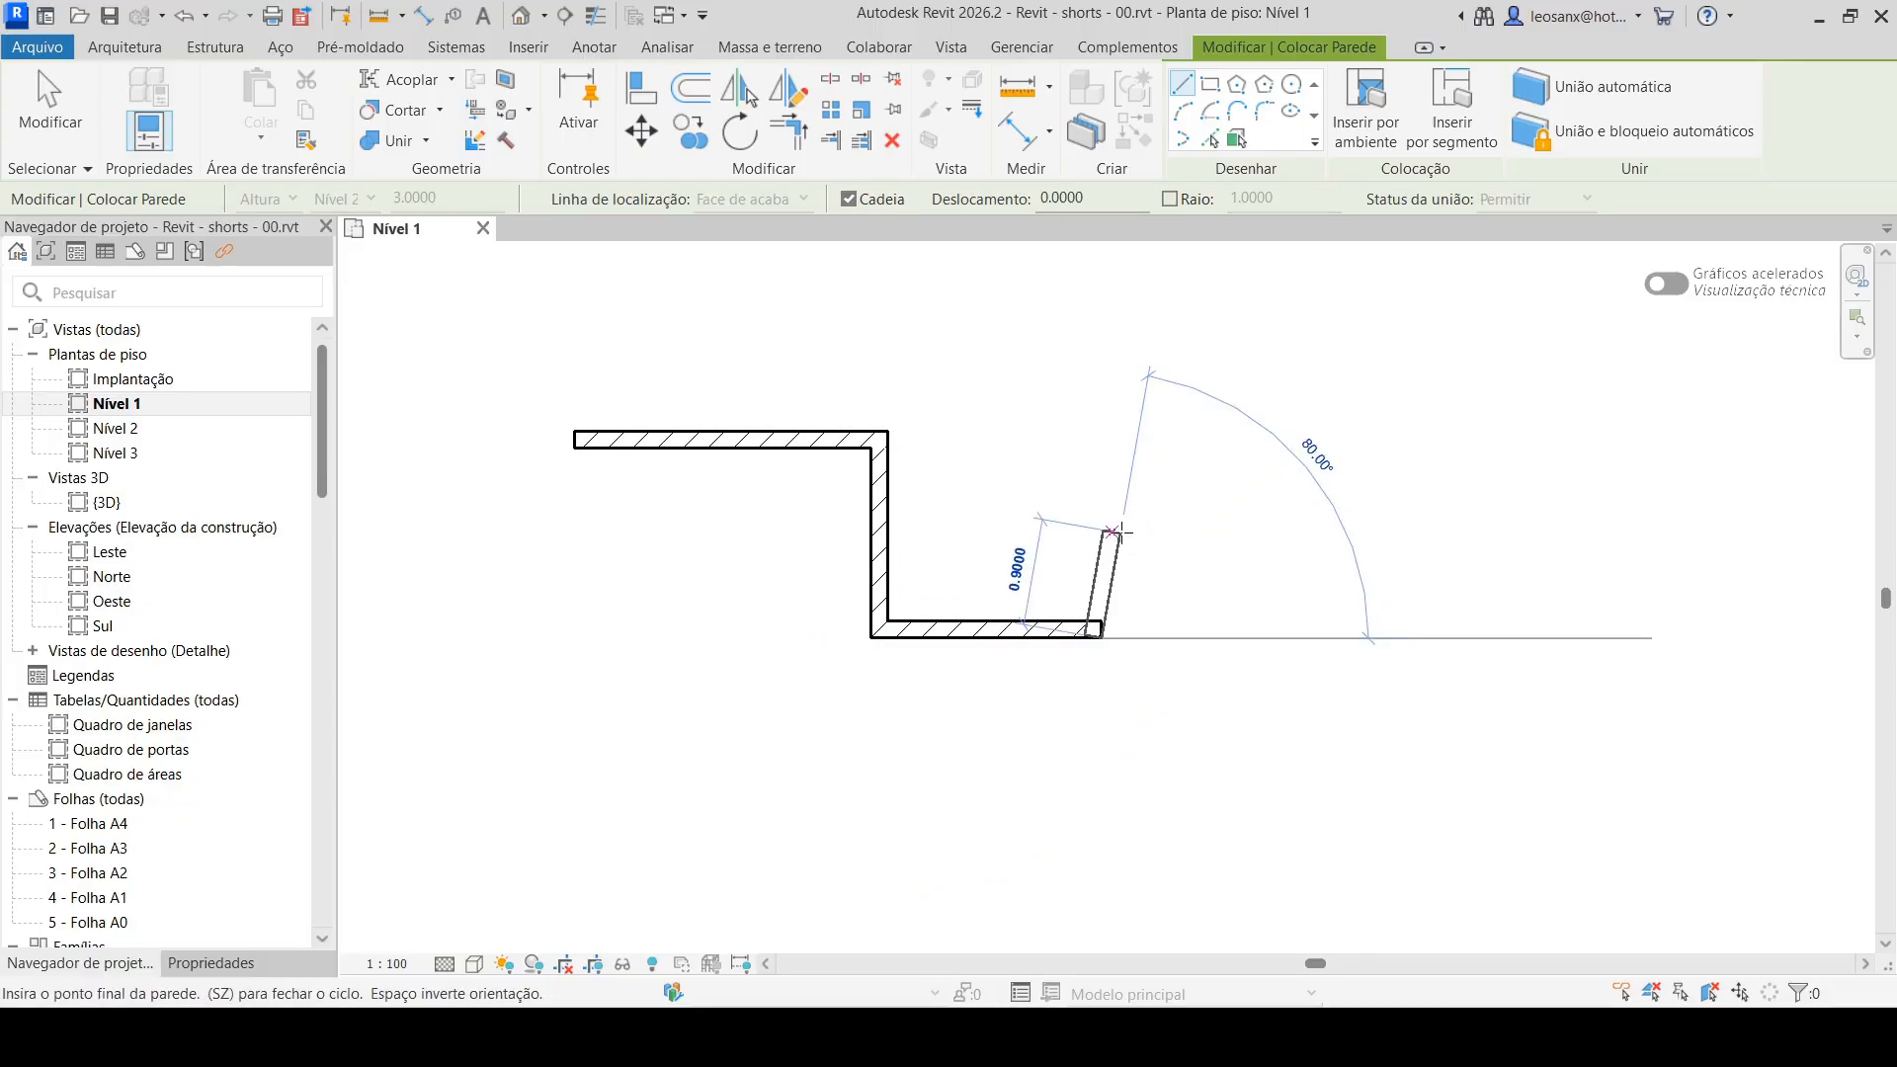
left_click(1101, 531)
key("Escape")
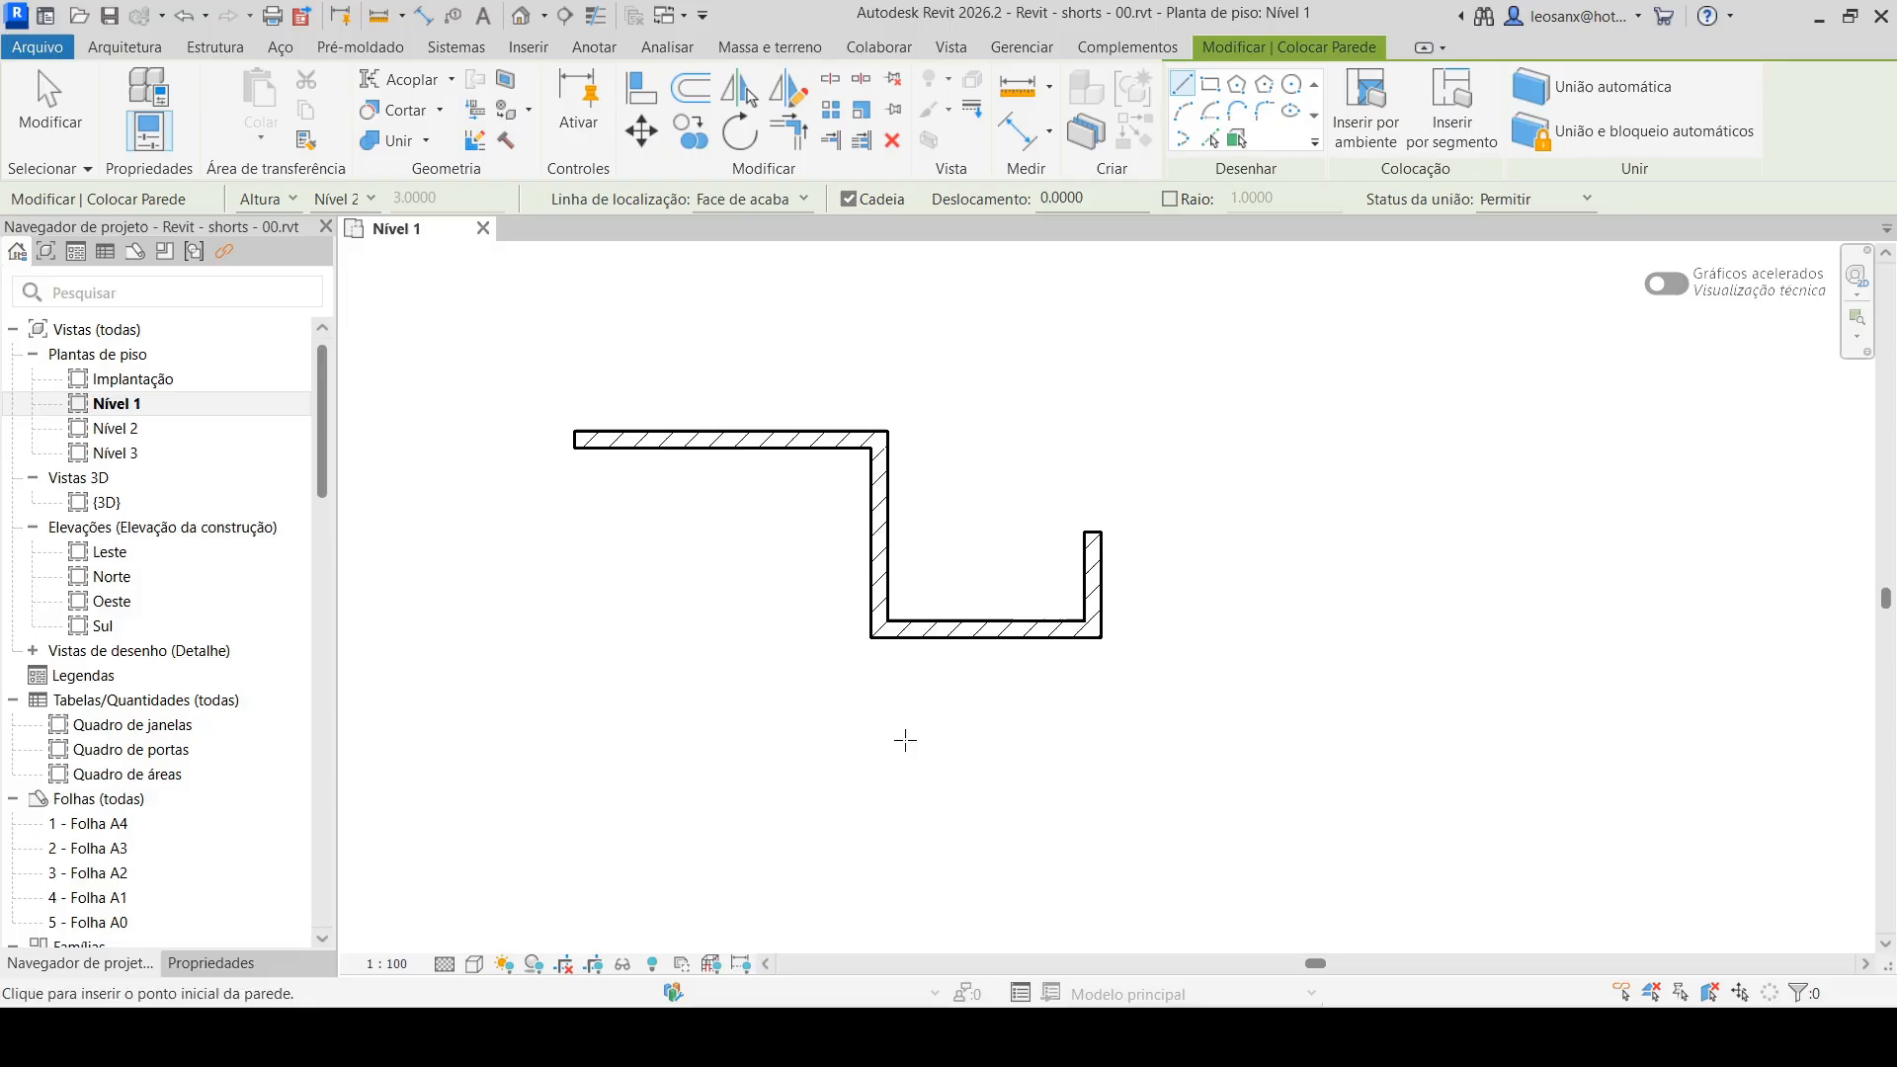
Draw a vertical wall from below up to the middle of the upper horizontal wall, forming a T junction, and finish the Wall command
left_click(695, 770)
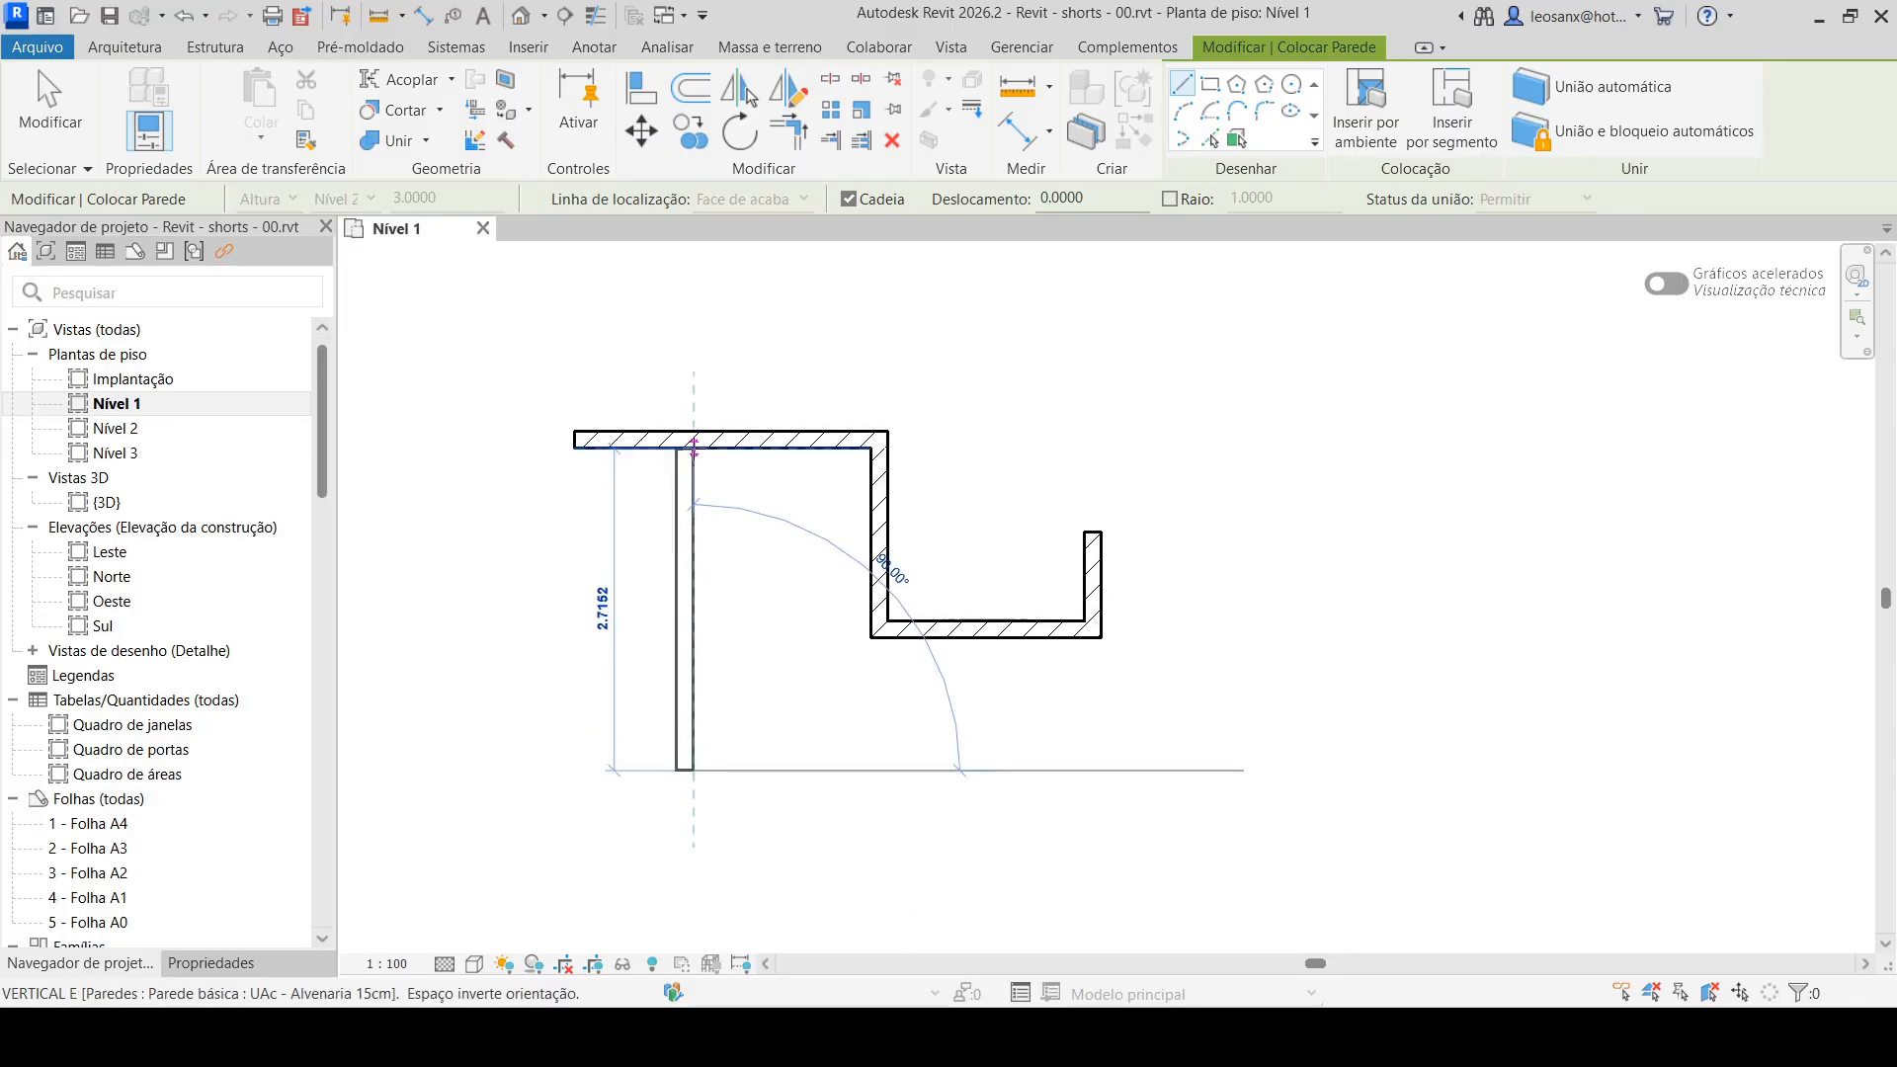
left_click(695, 435)
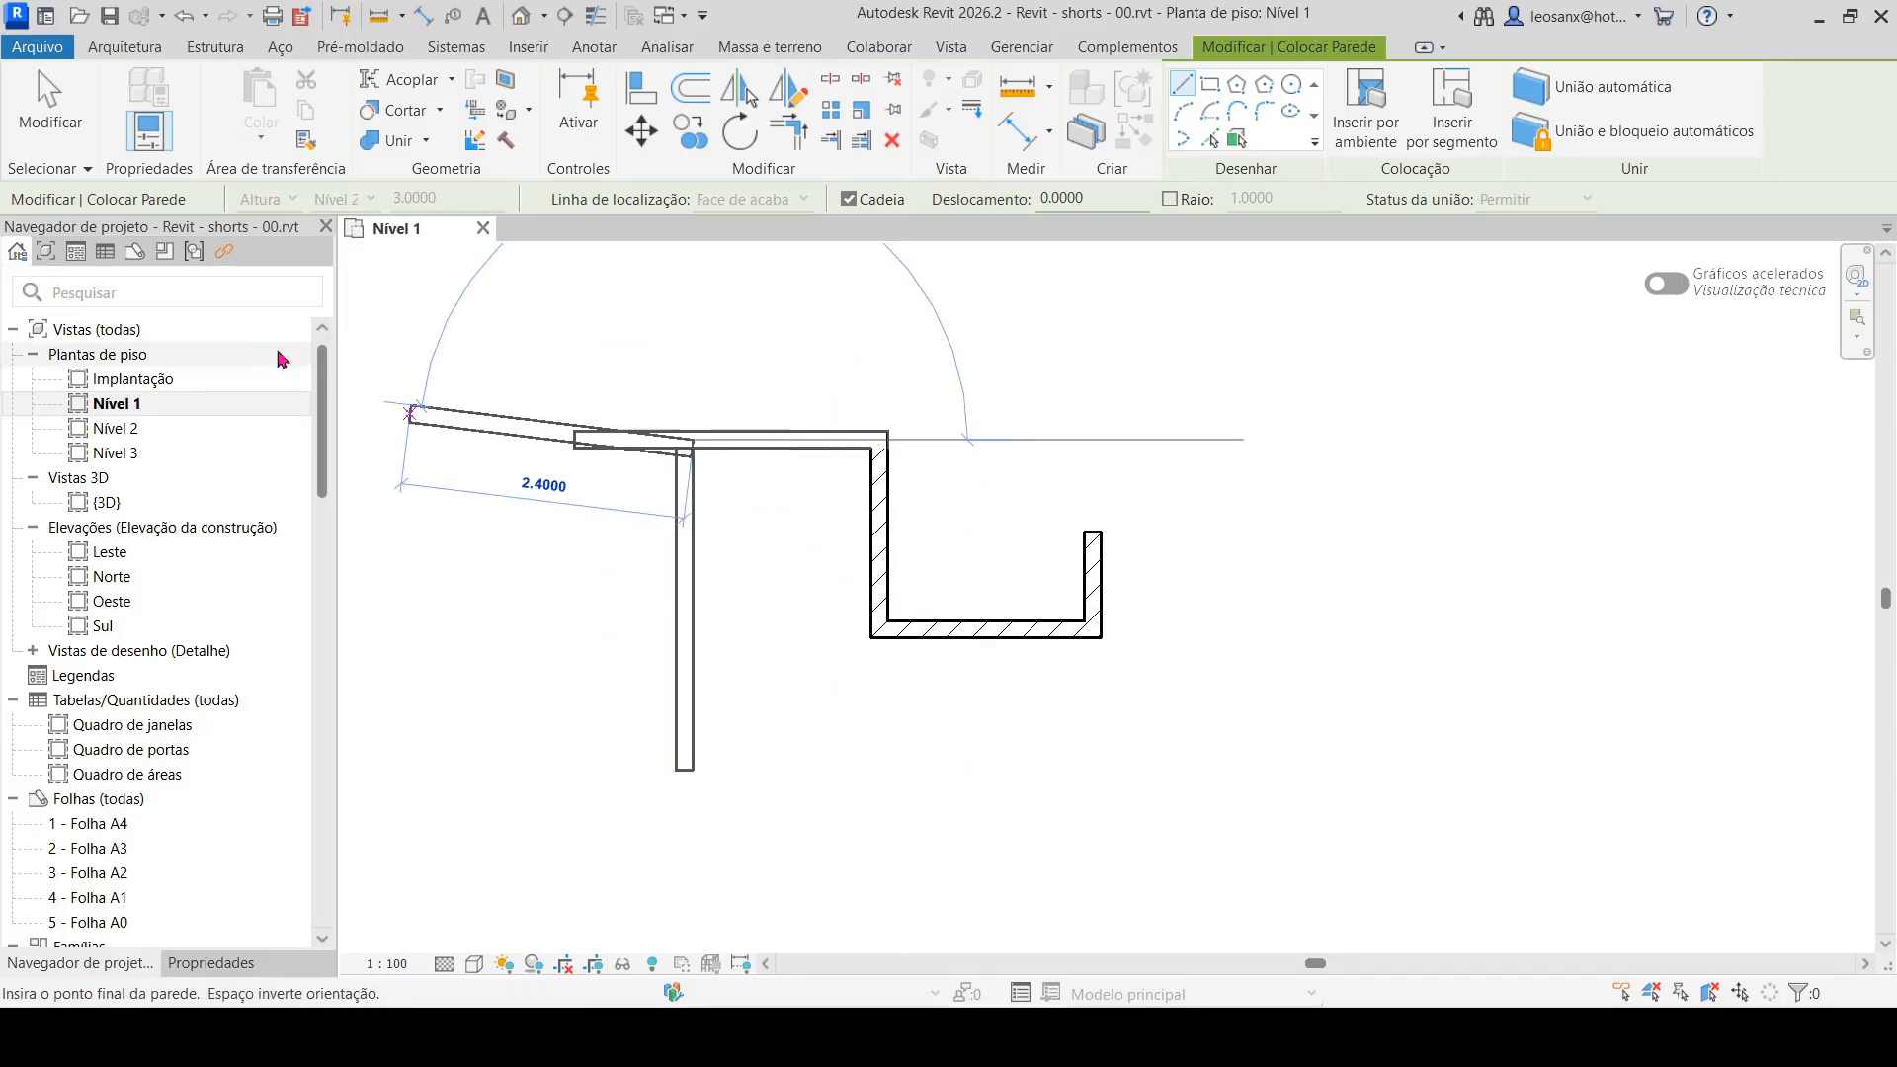
left_click(49, 109)
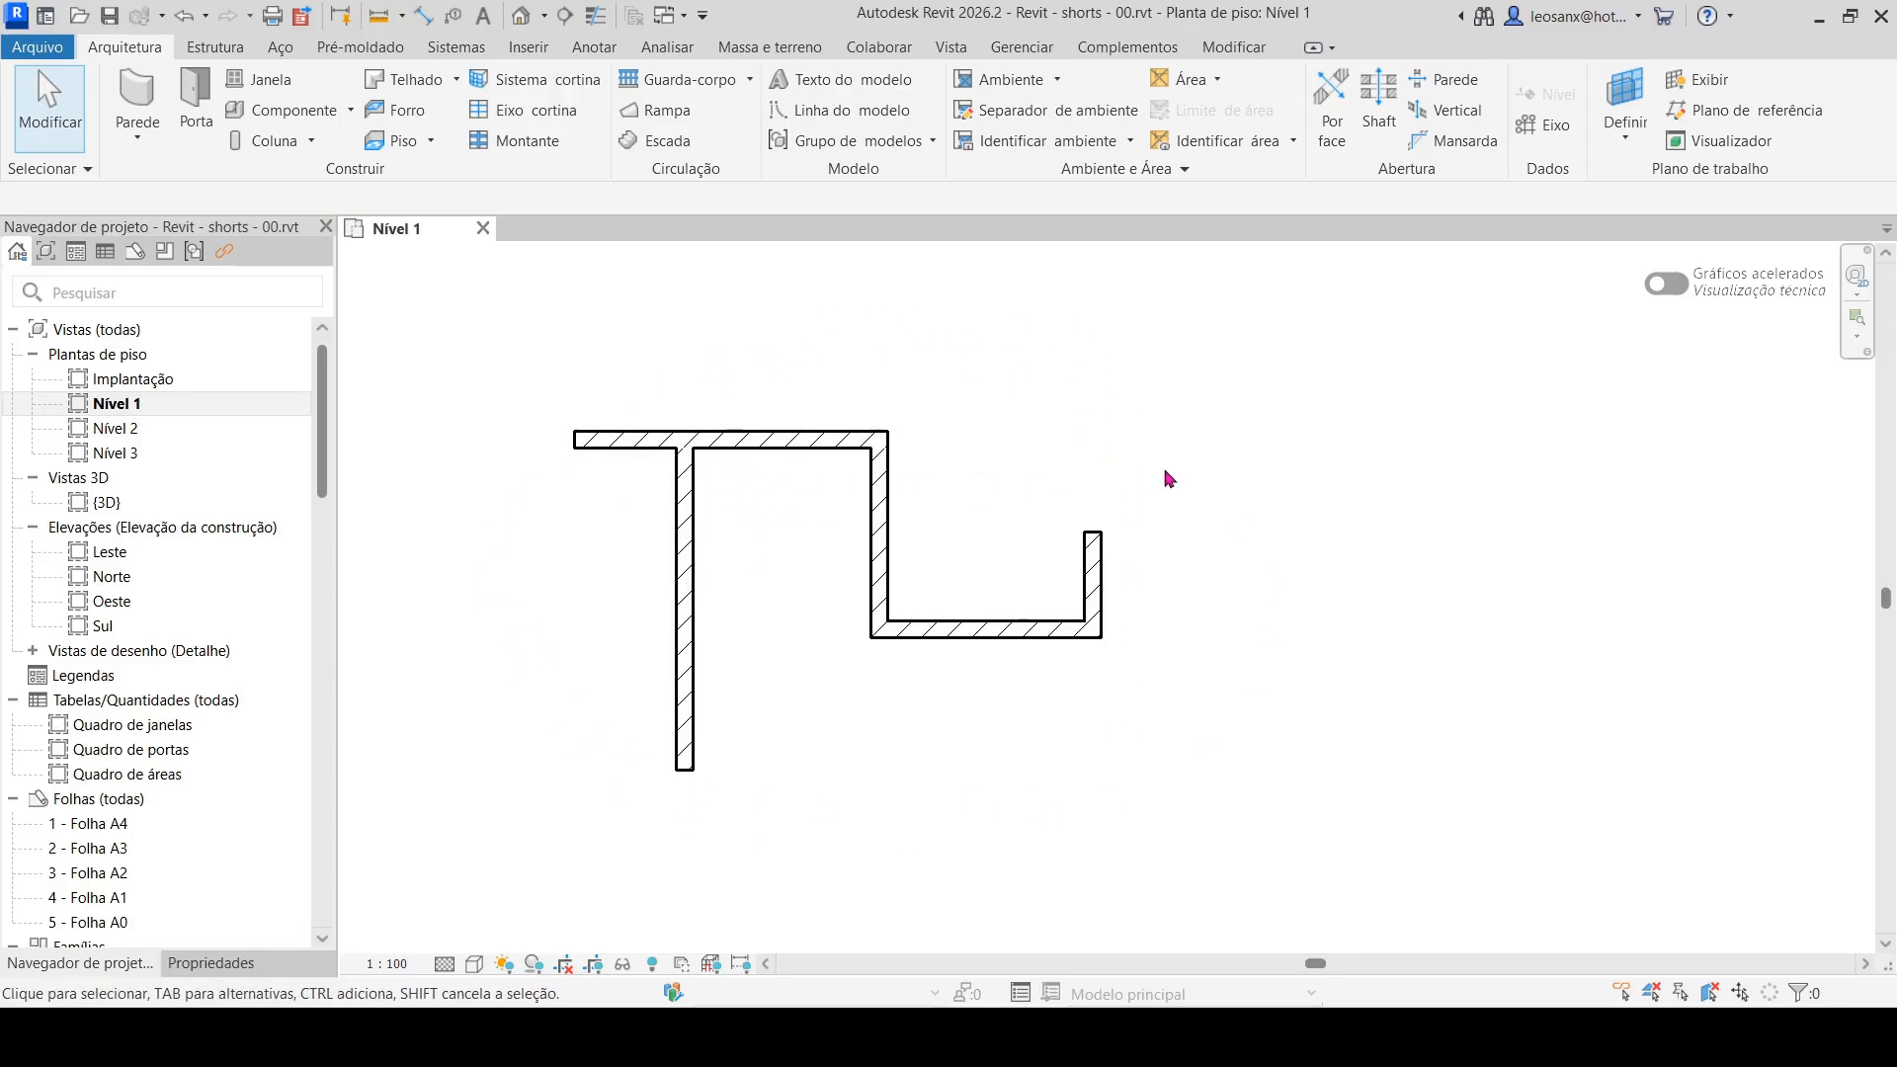
Set the wall join status to Não permitir and draw a 2.9 m horizontal wall crossing the short vertical wall
left_click(145, 94)
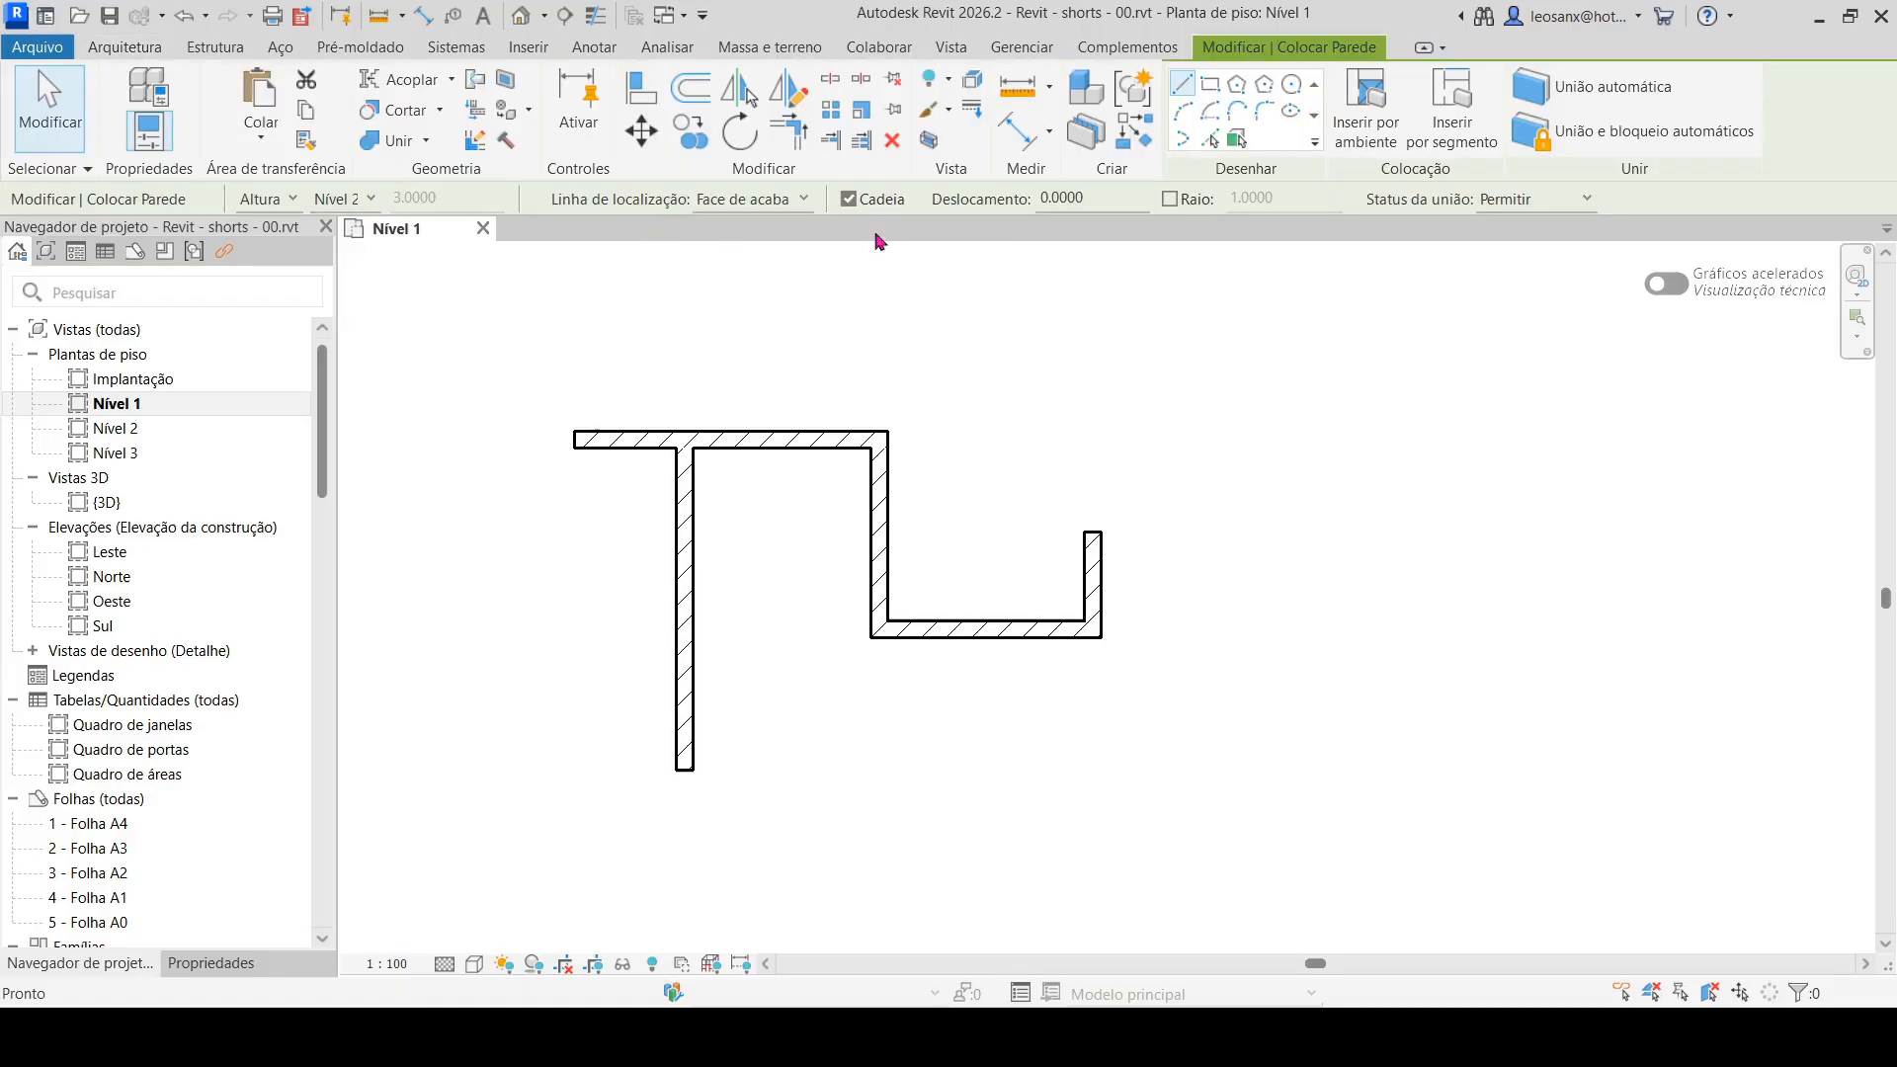
left_click(1580, 204)
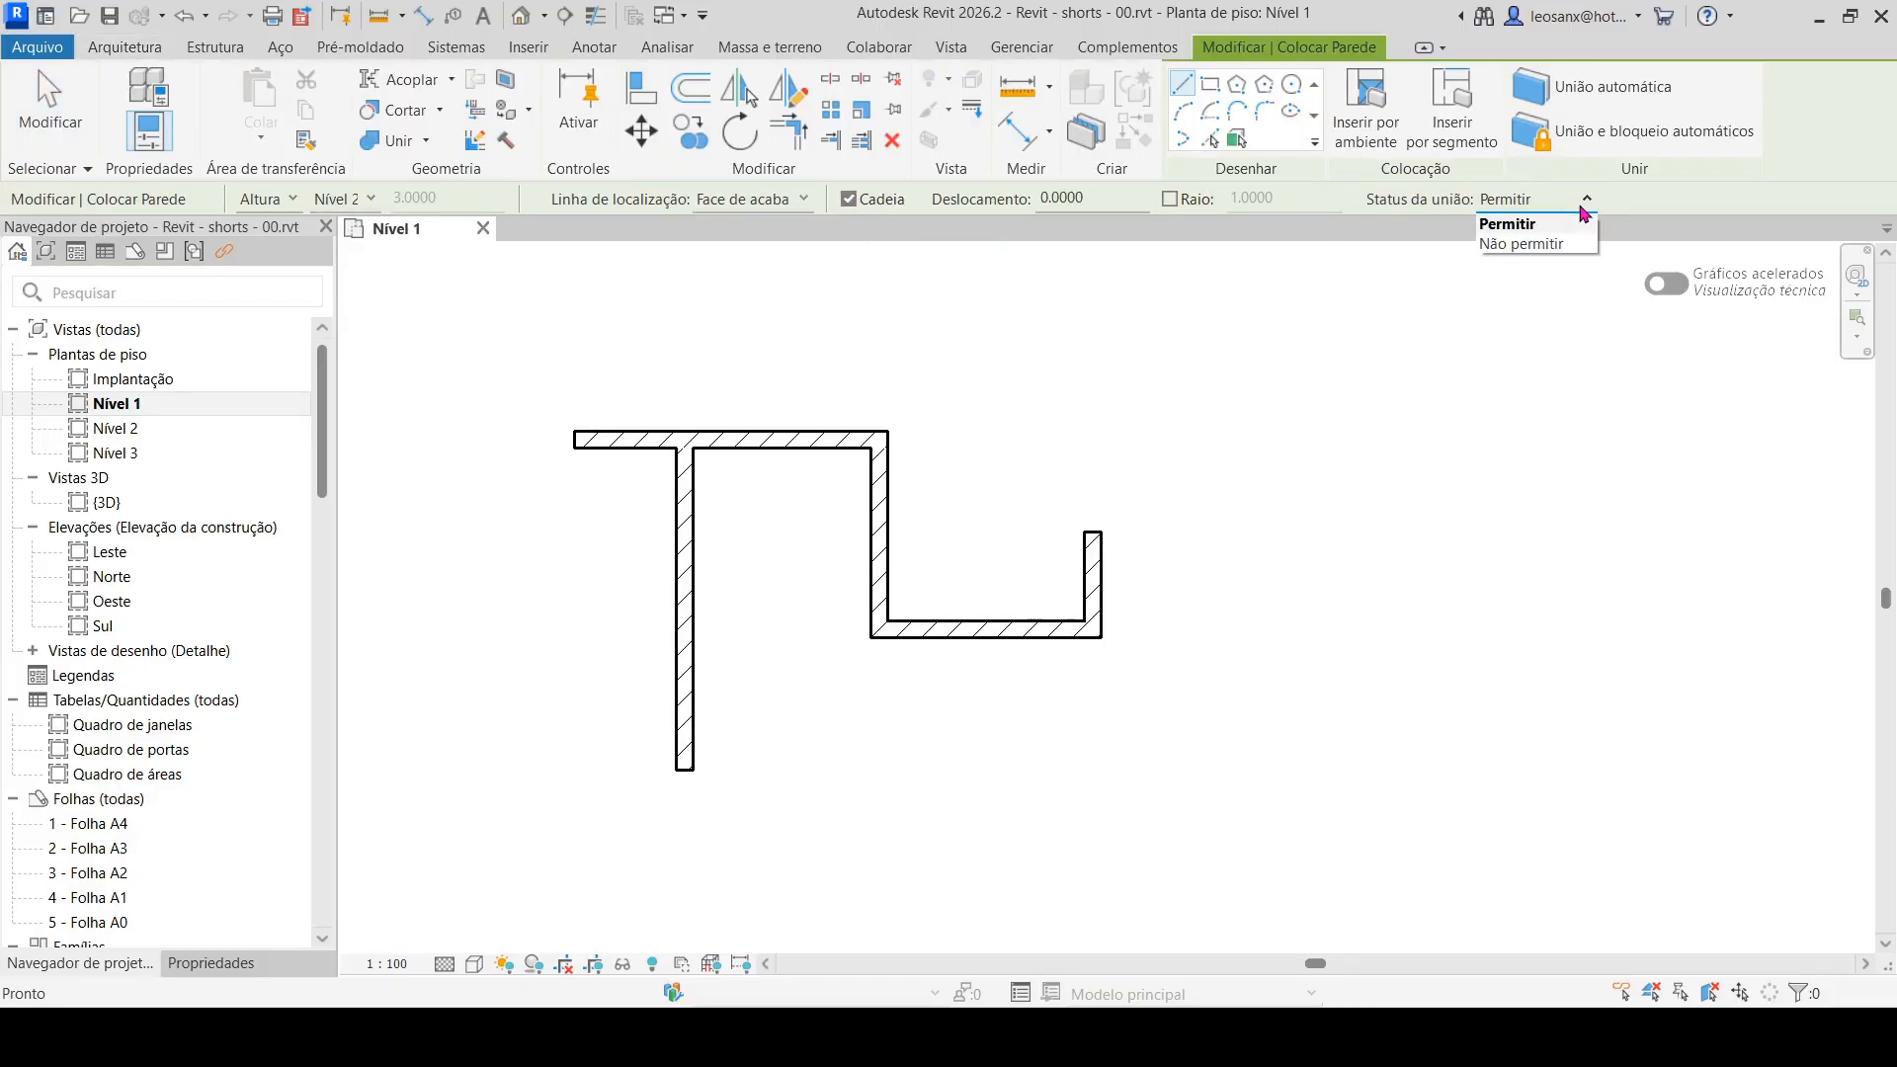
left_click(1545, 247)
left_click(1316, 587)
left_click(975, 588)
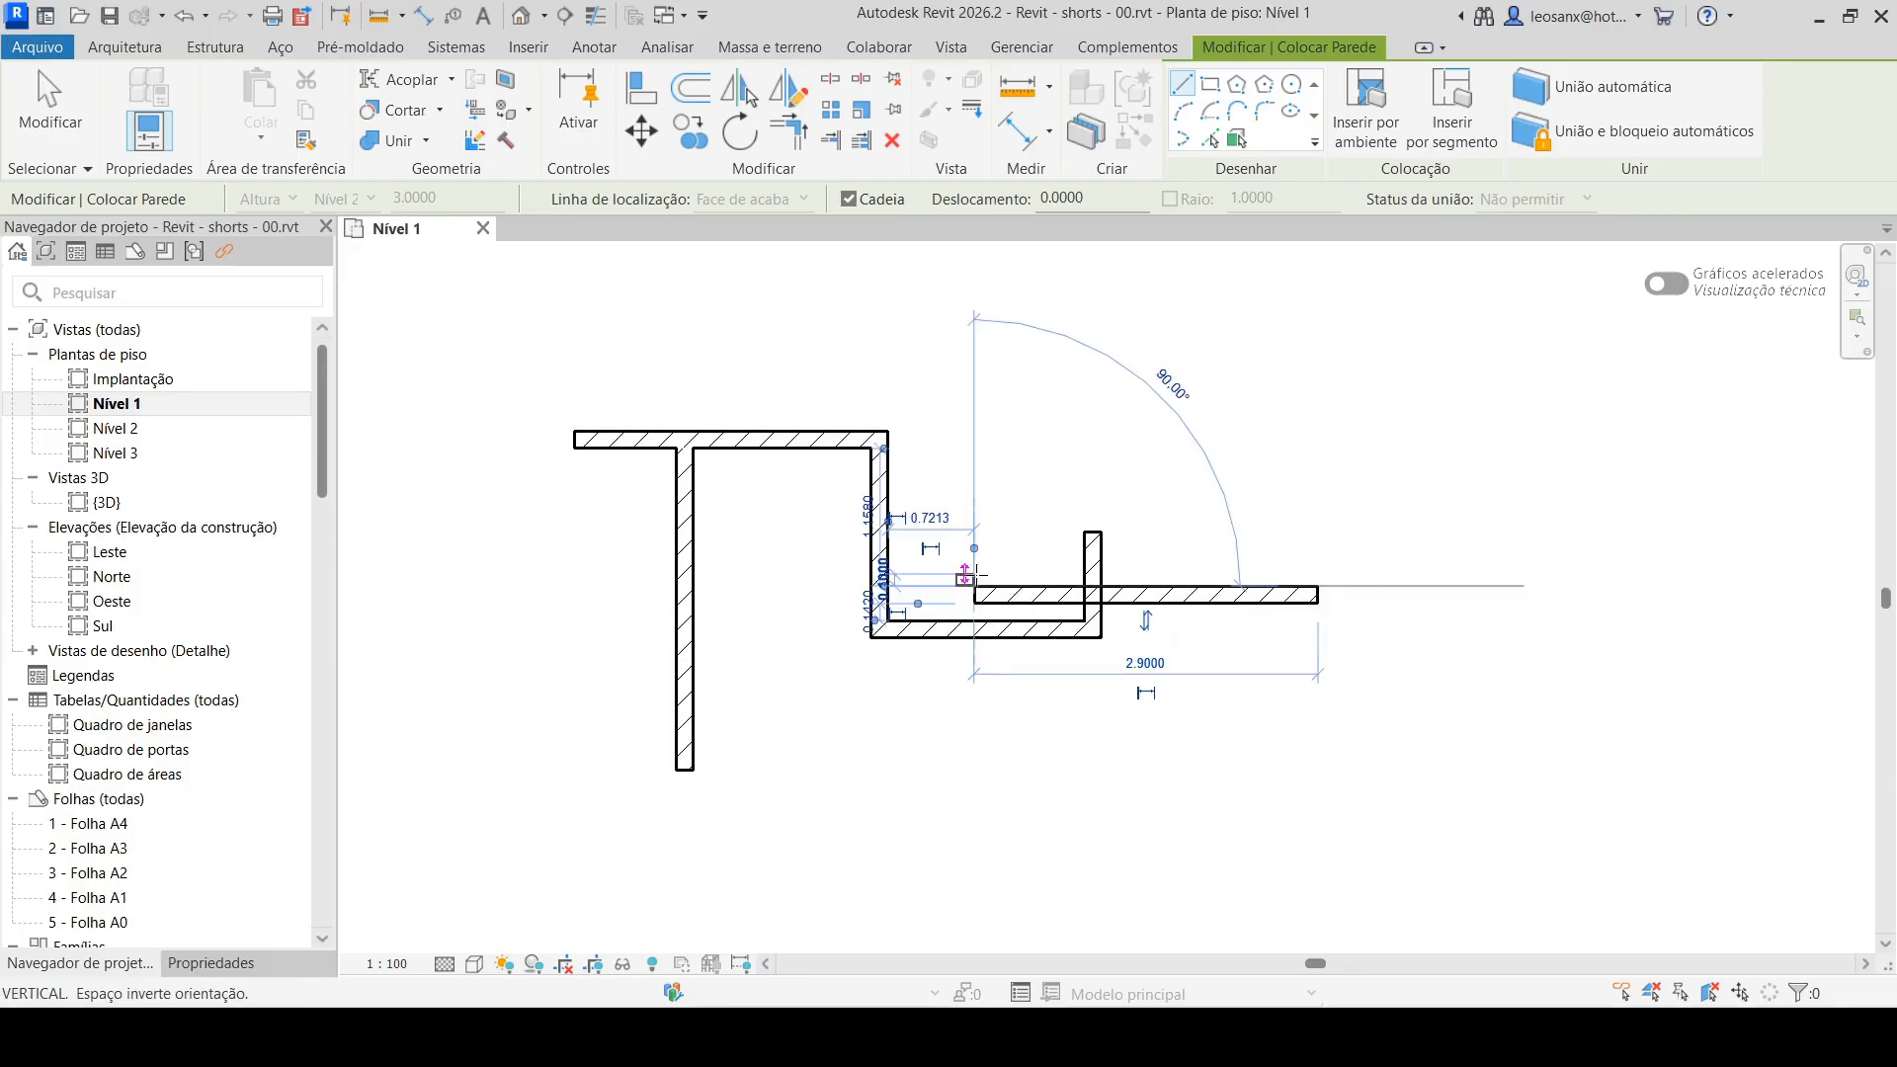
key("Escape")
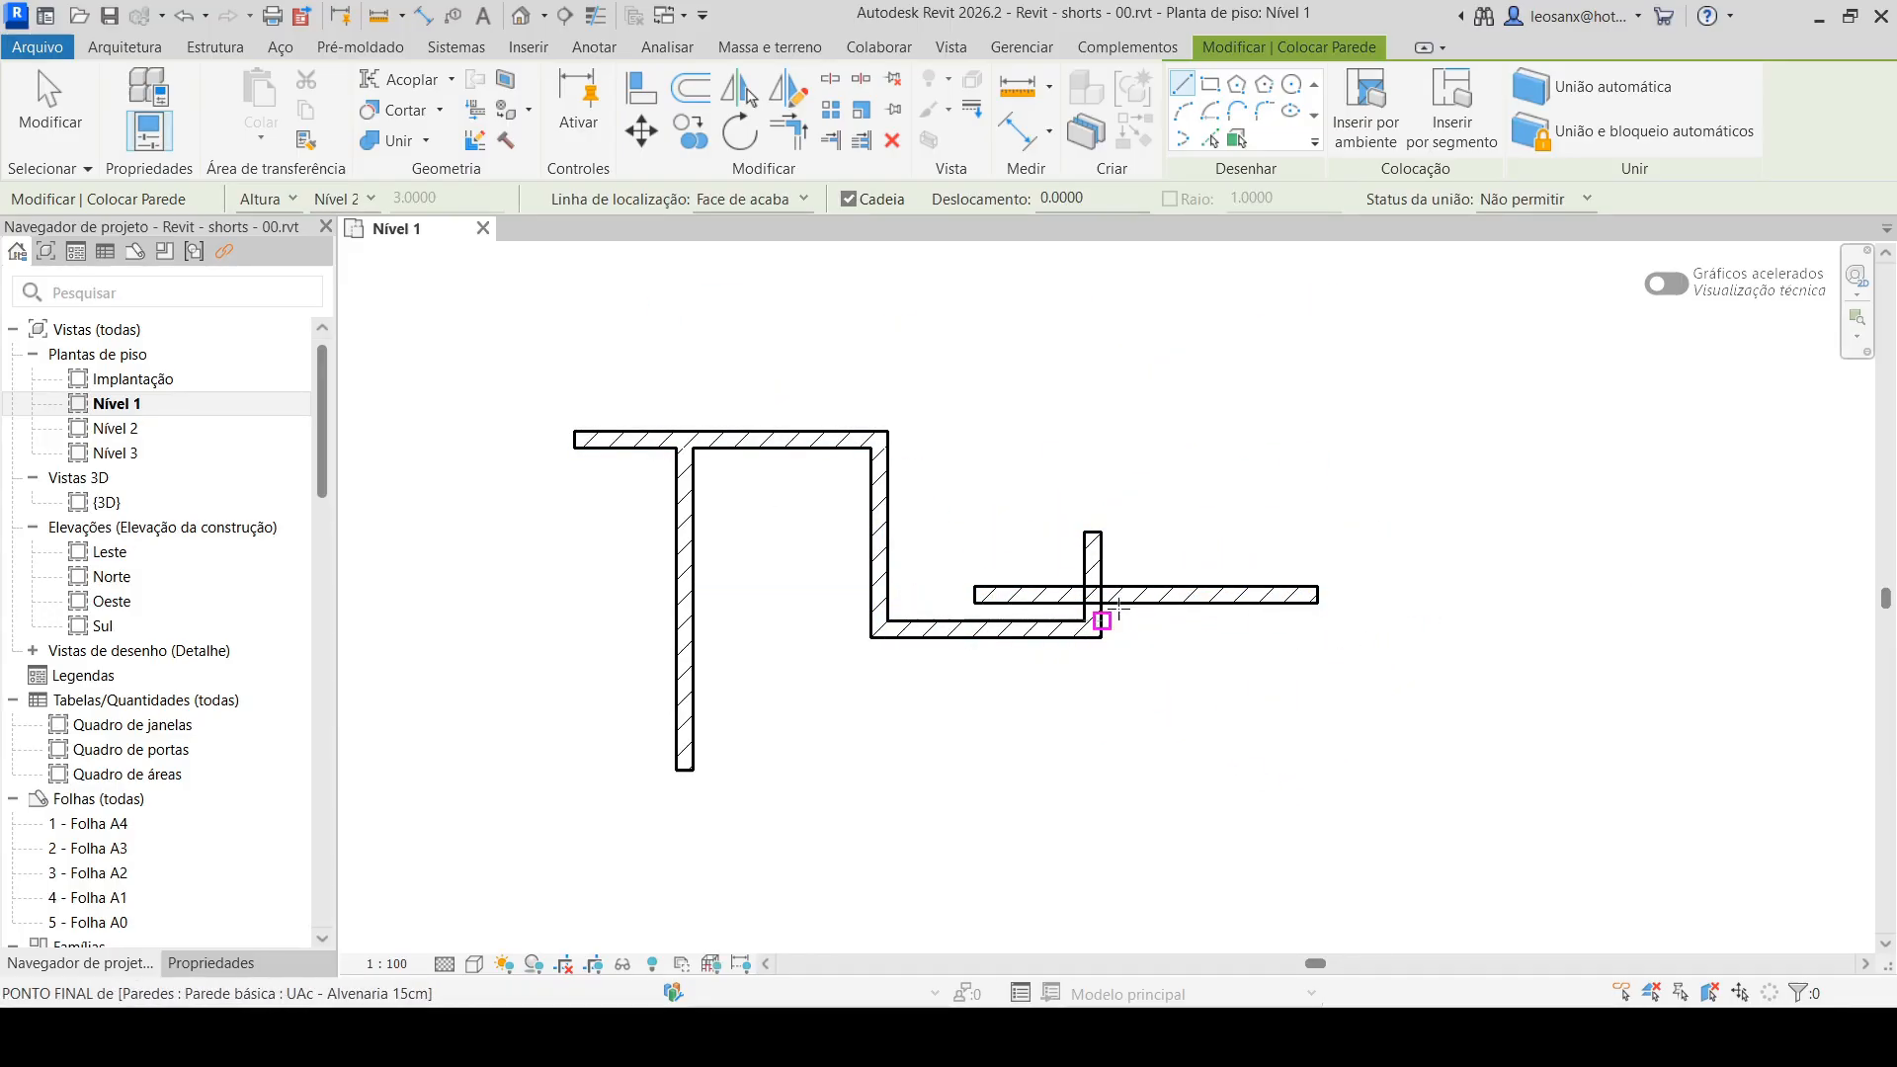
Draw two chained walls at a right angle above the crossing wall, with joining still disallowed
left_click(1164, 384)
left_click(1306, 383)
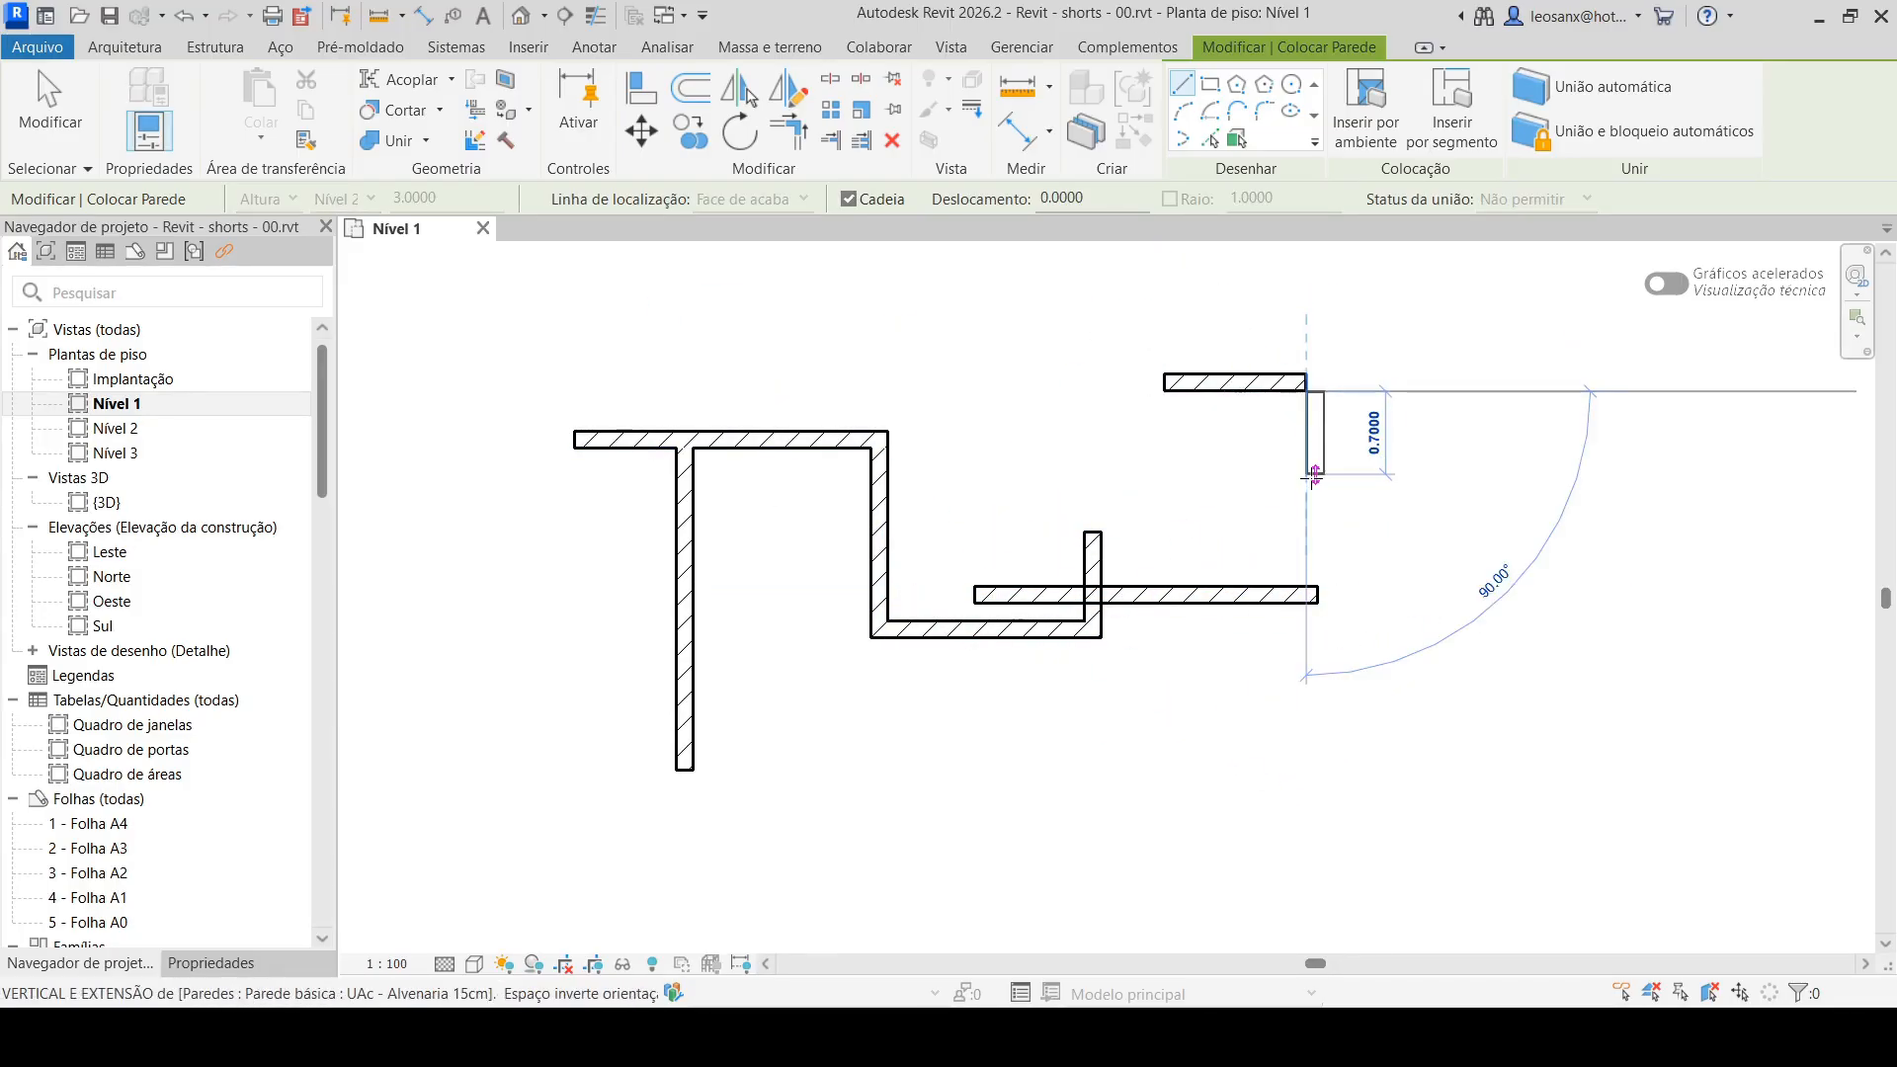
left_click(1315, 484)
key("Escape")
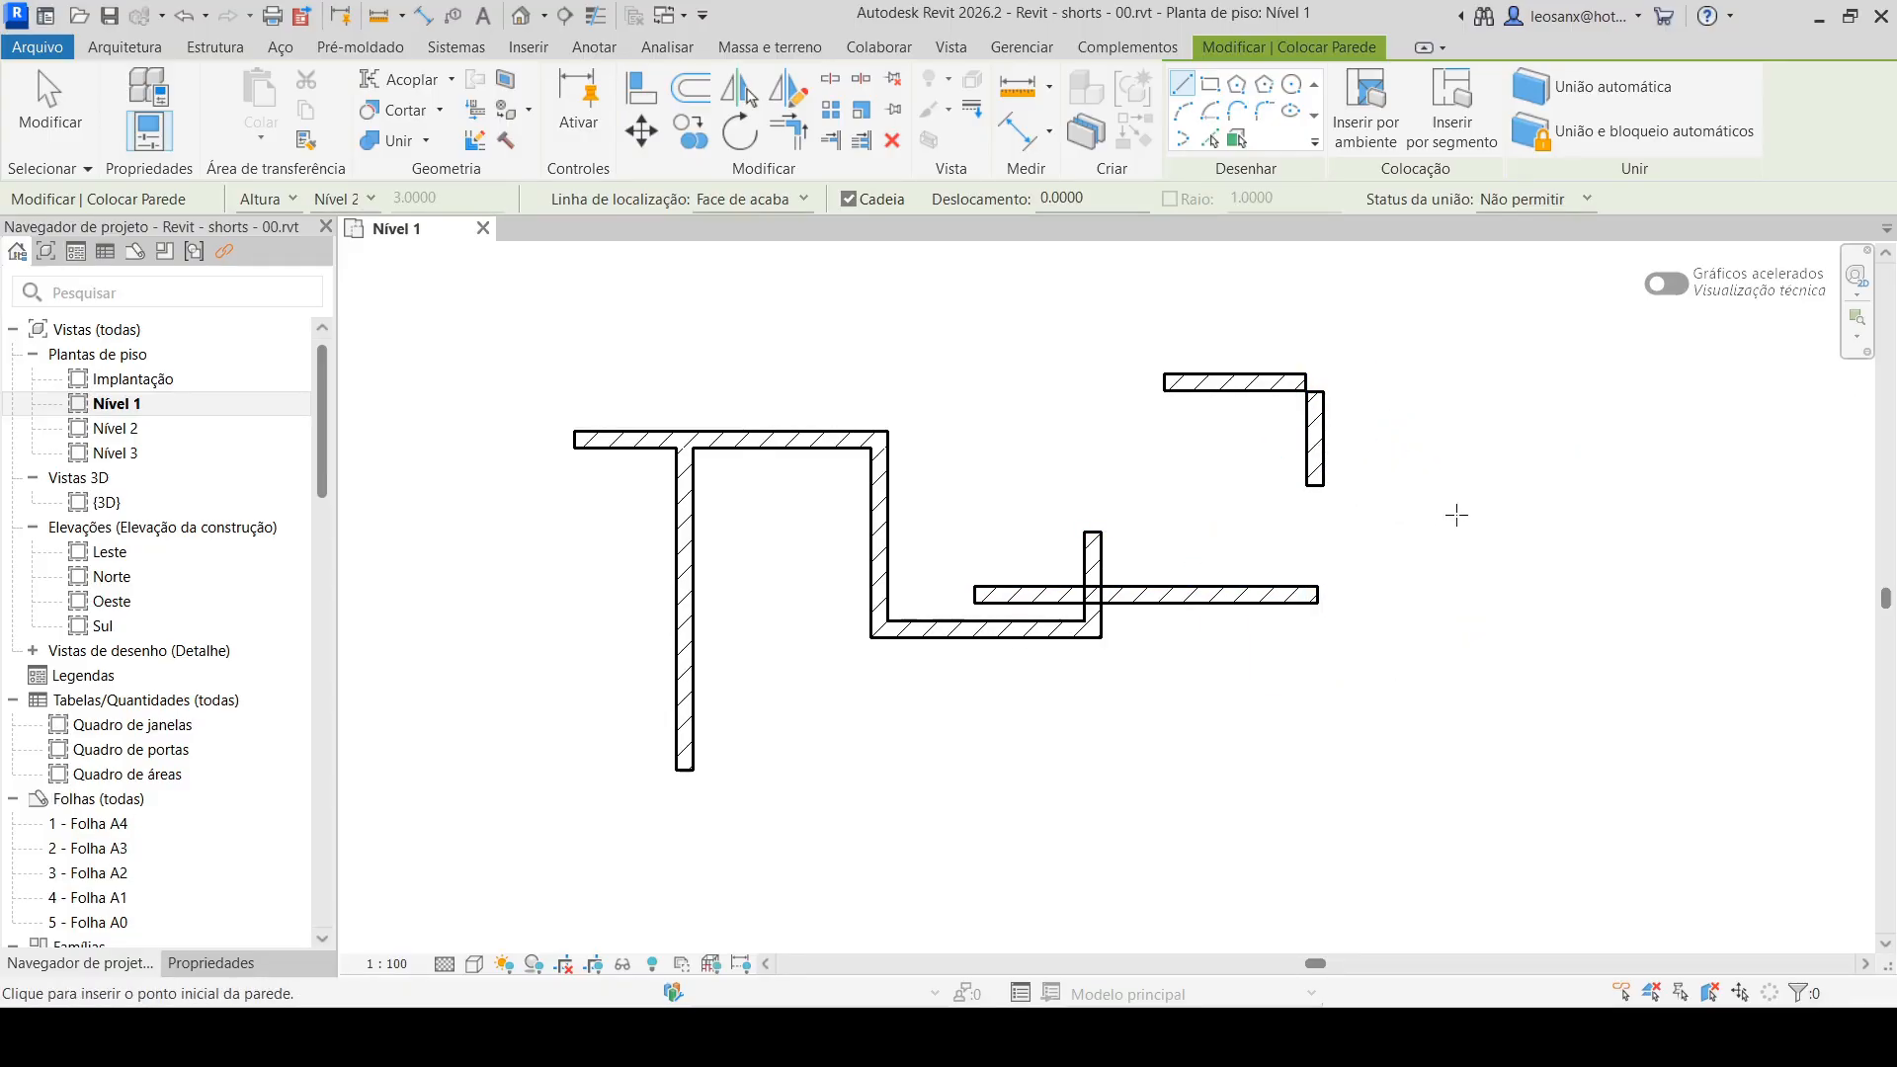
Set the wall join status back to Permitir and leave the Wall command
left_click(1581, 201)
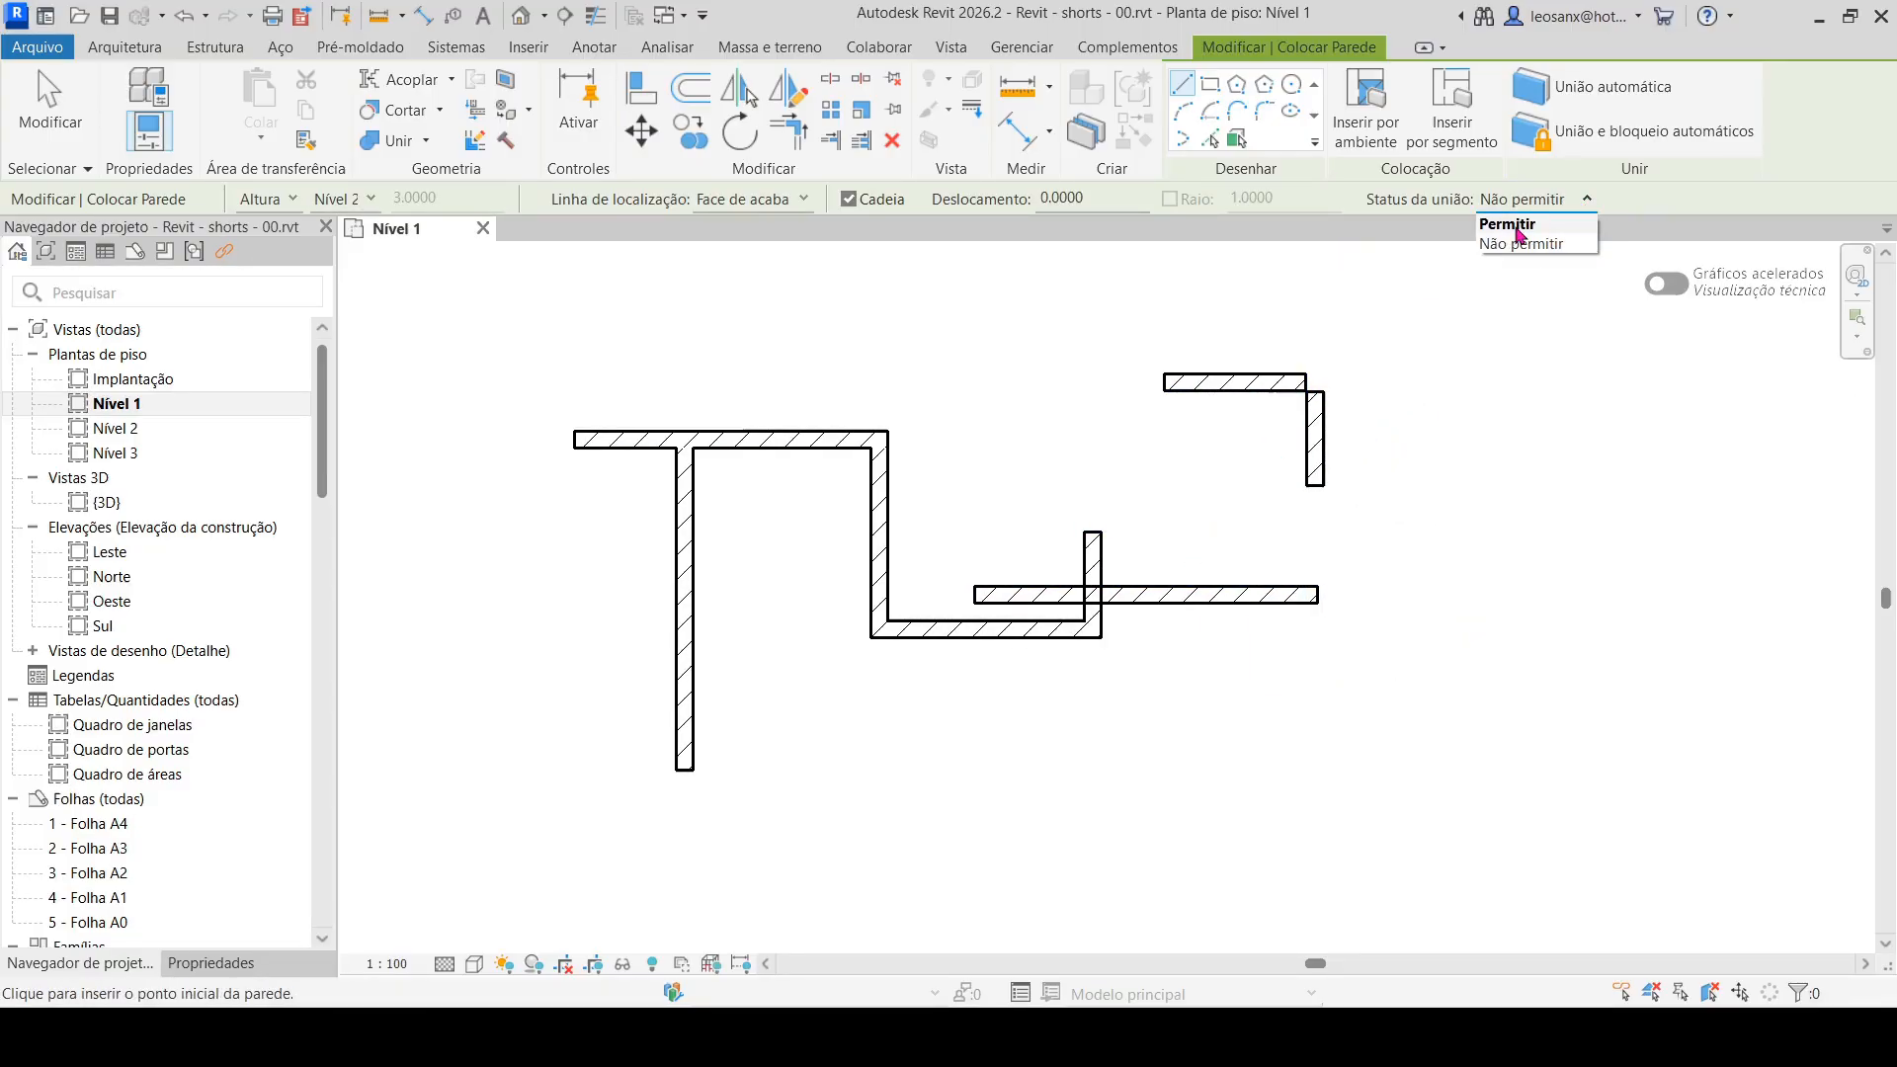
left_click(1509, 220)
key("Escape")
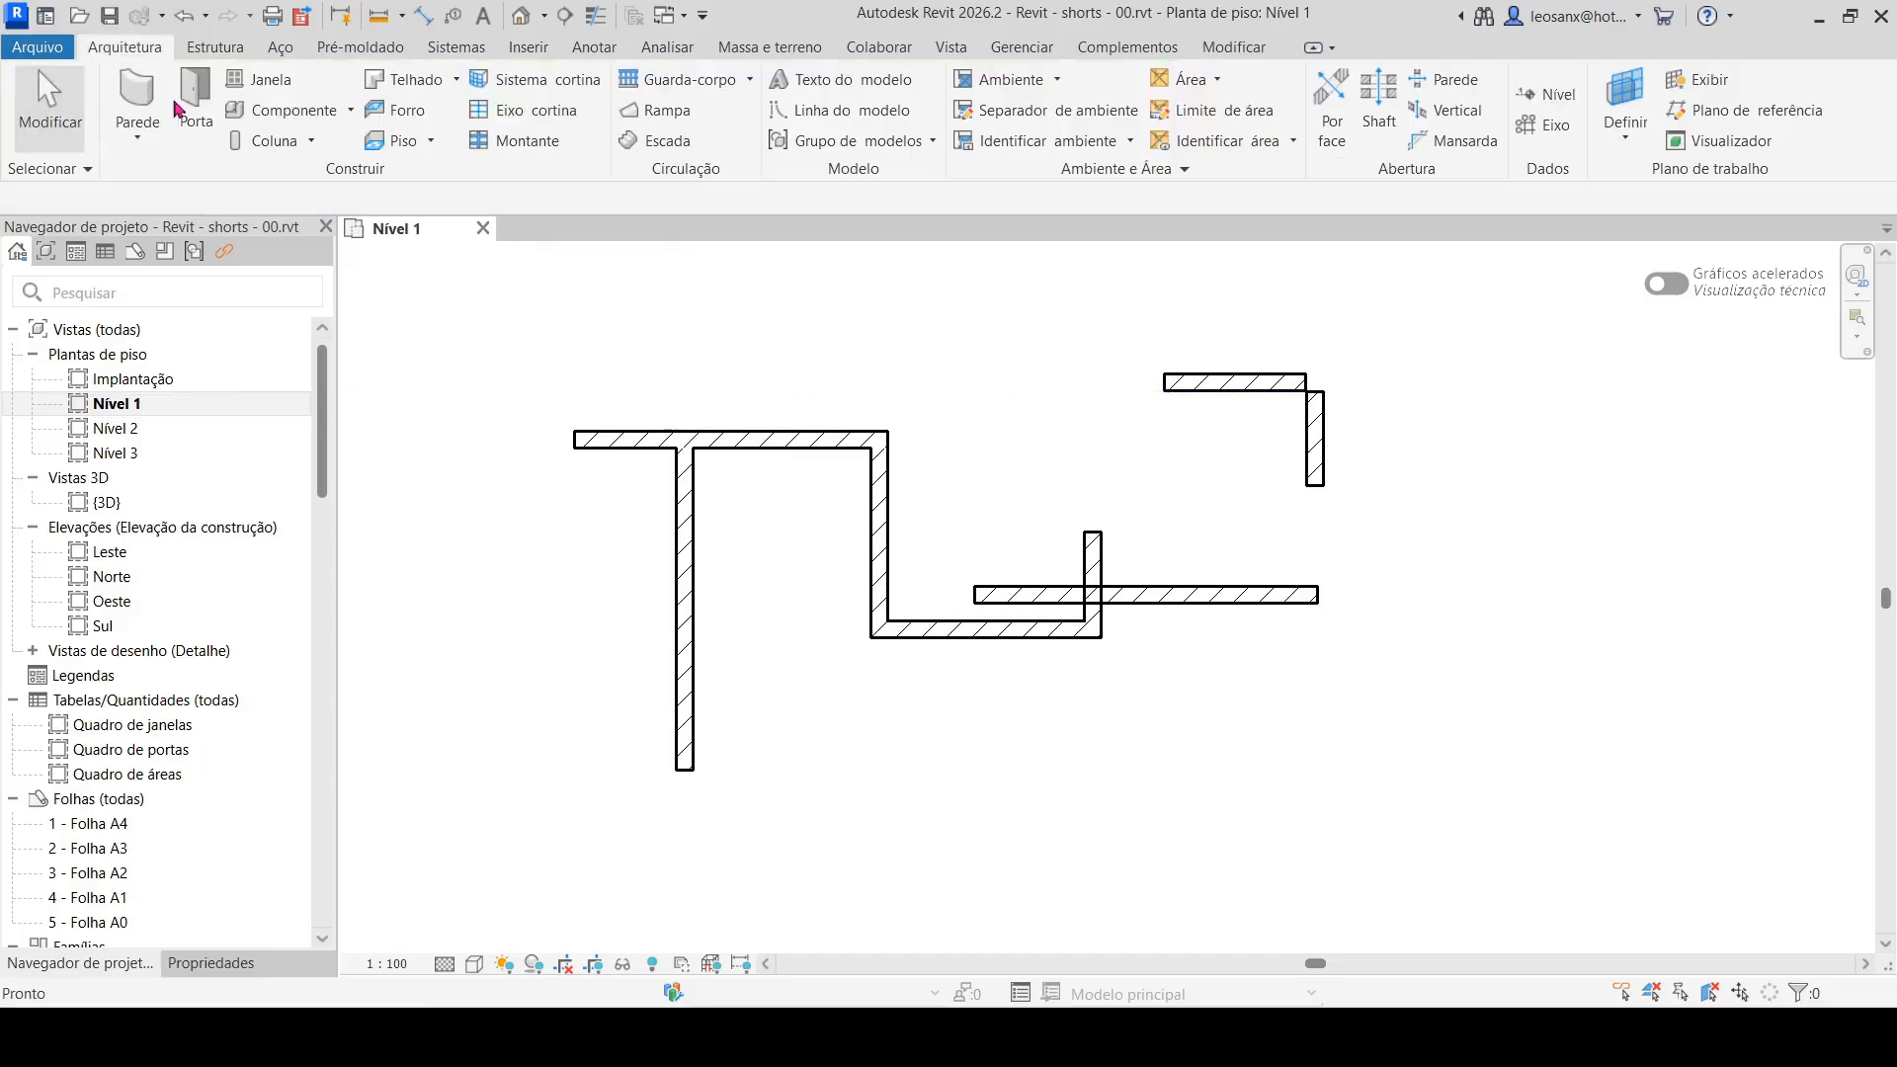
Delete all the walls on the Nível 1 plan
left_click_drag(1397, 413, 475, 906)
left_click(1477, 368)
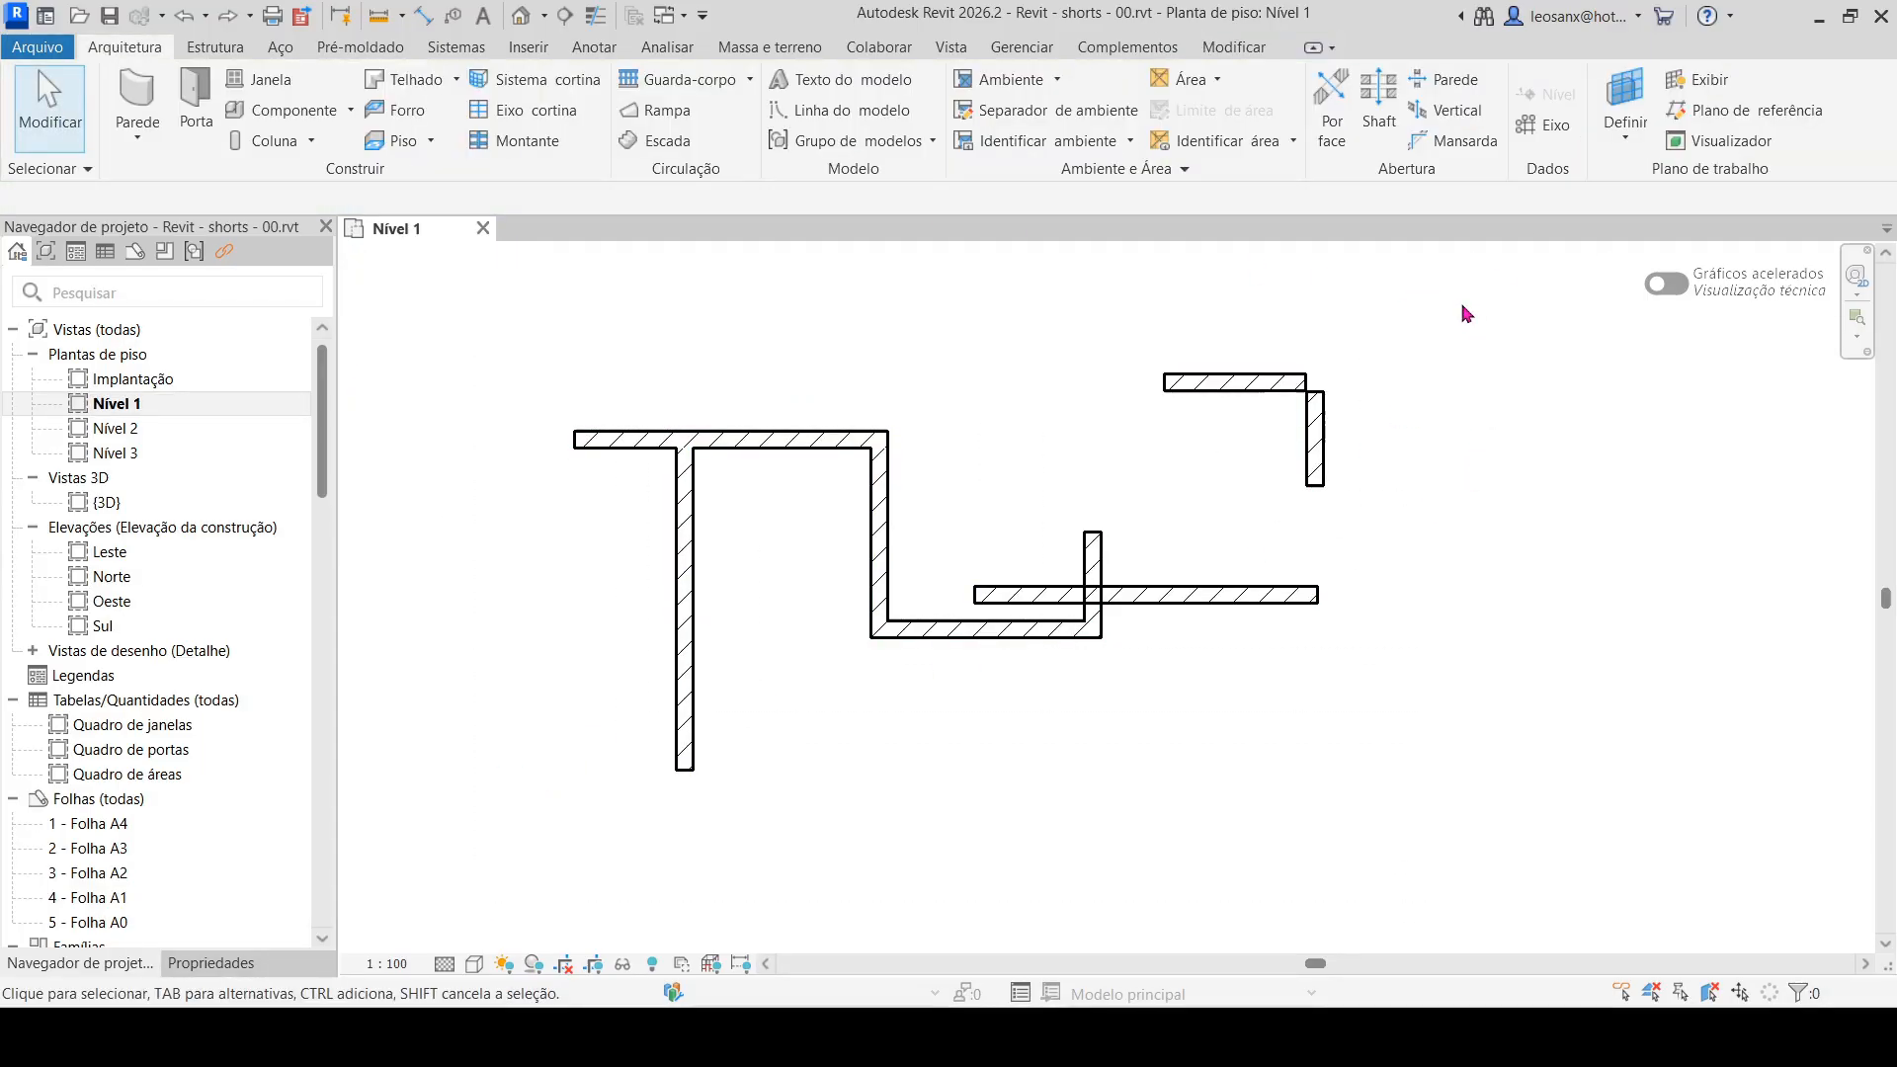
left_click_drag(1460, 310, 499, 822)
key("Delete")
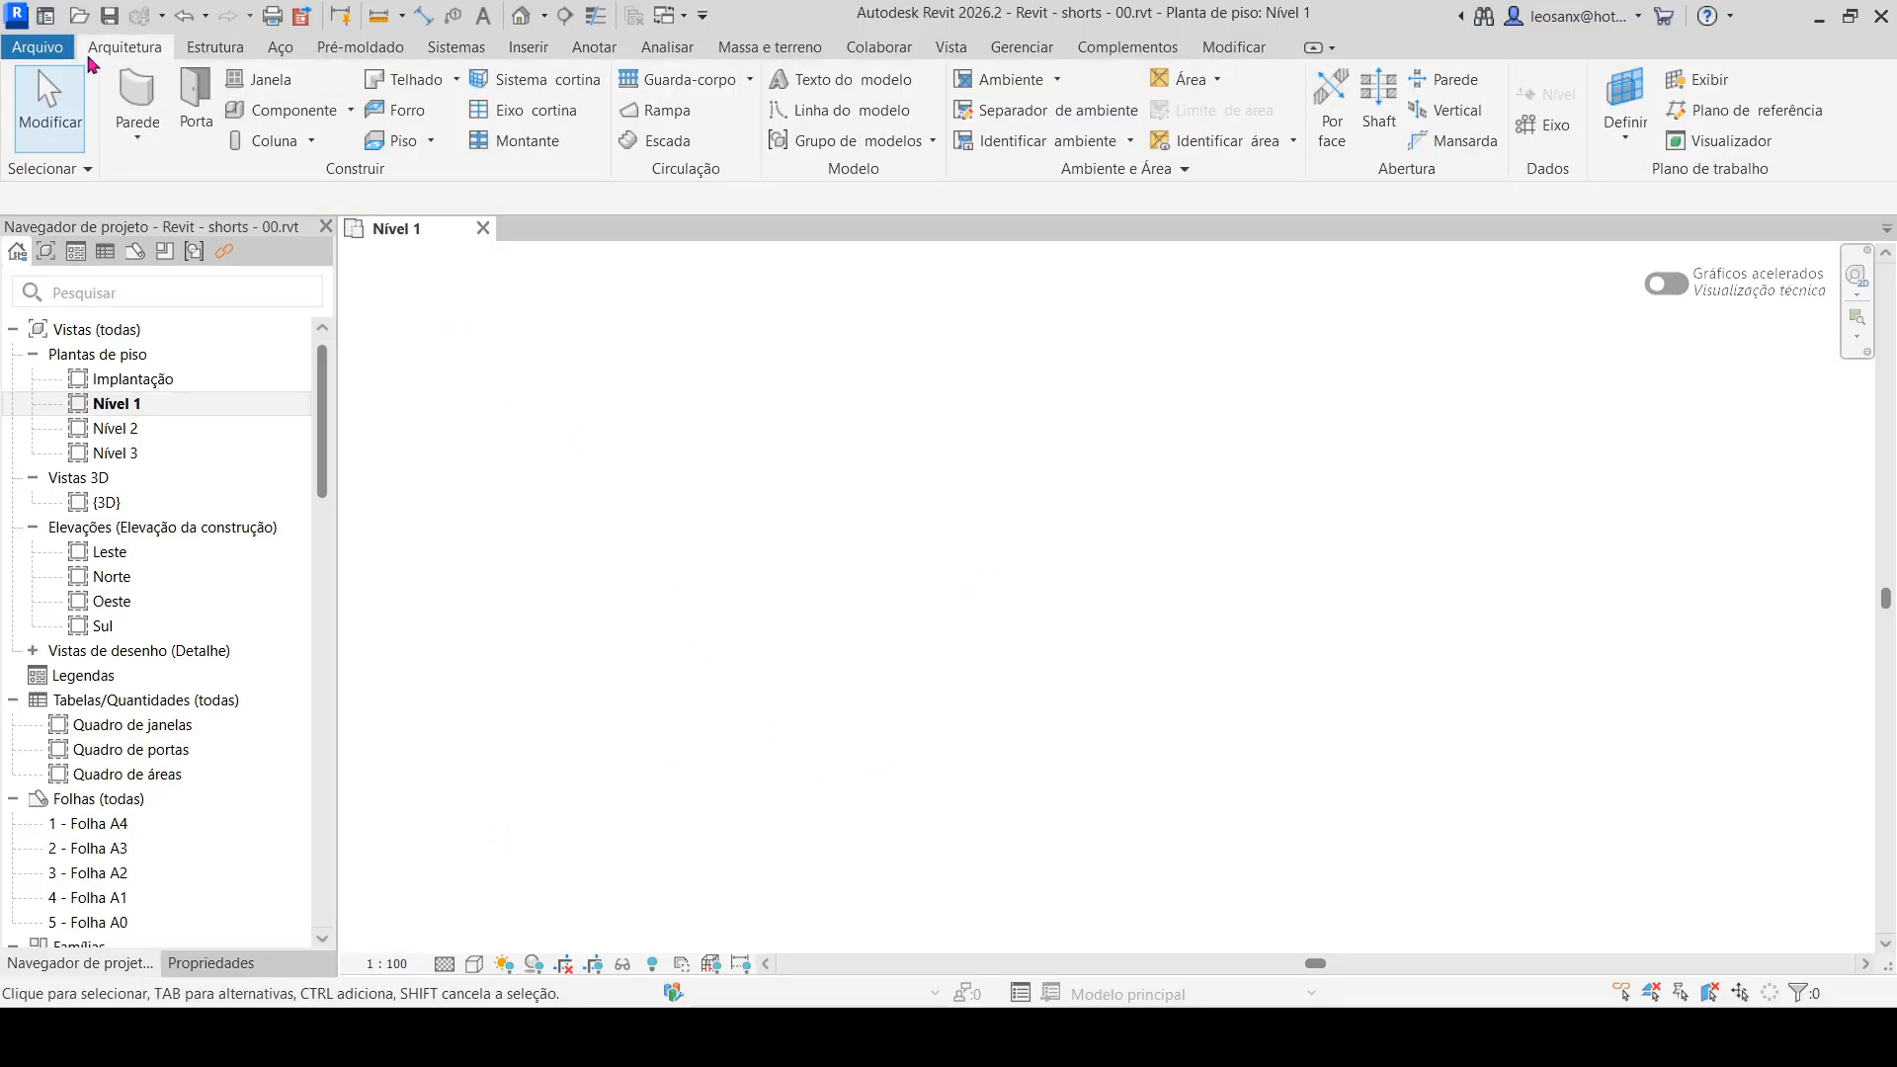
Draw two chained walls meeting at a right angle, a horizontal one about 3.2 m long and a shorter one running down from its end
left_click(137, 104)
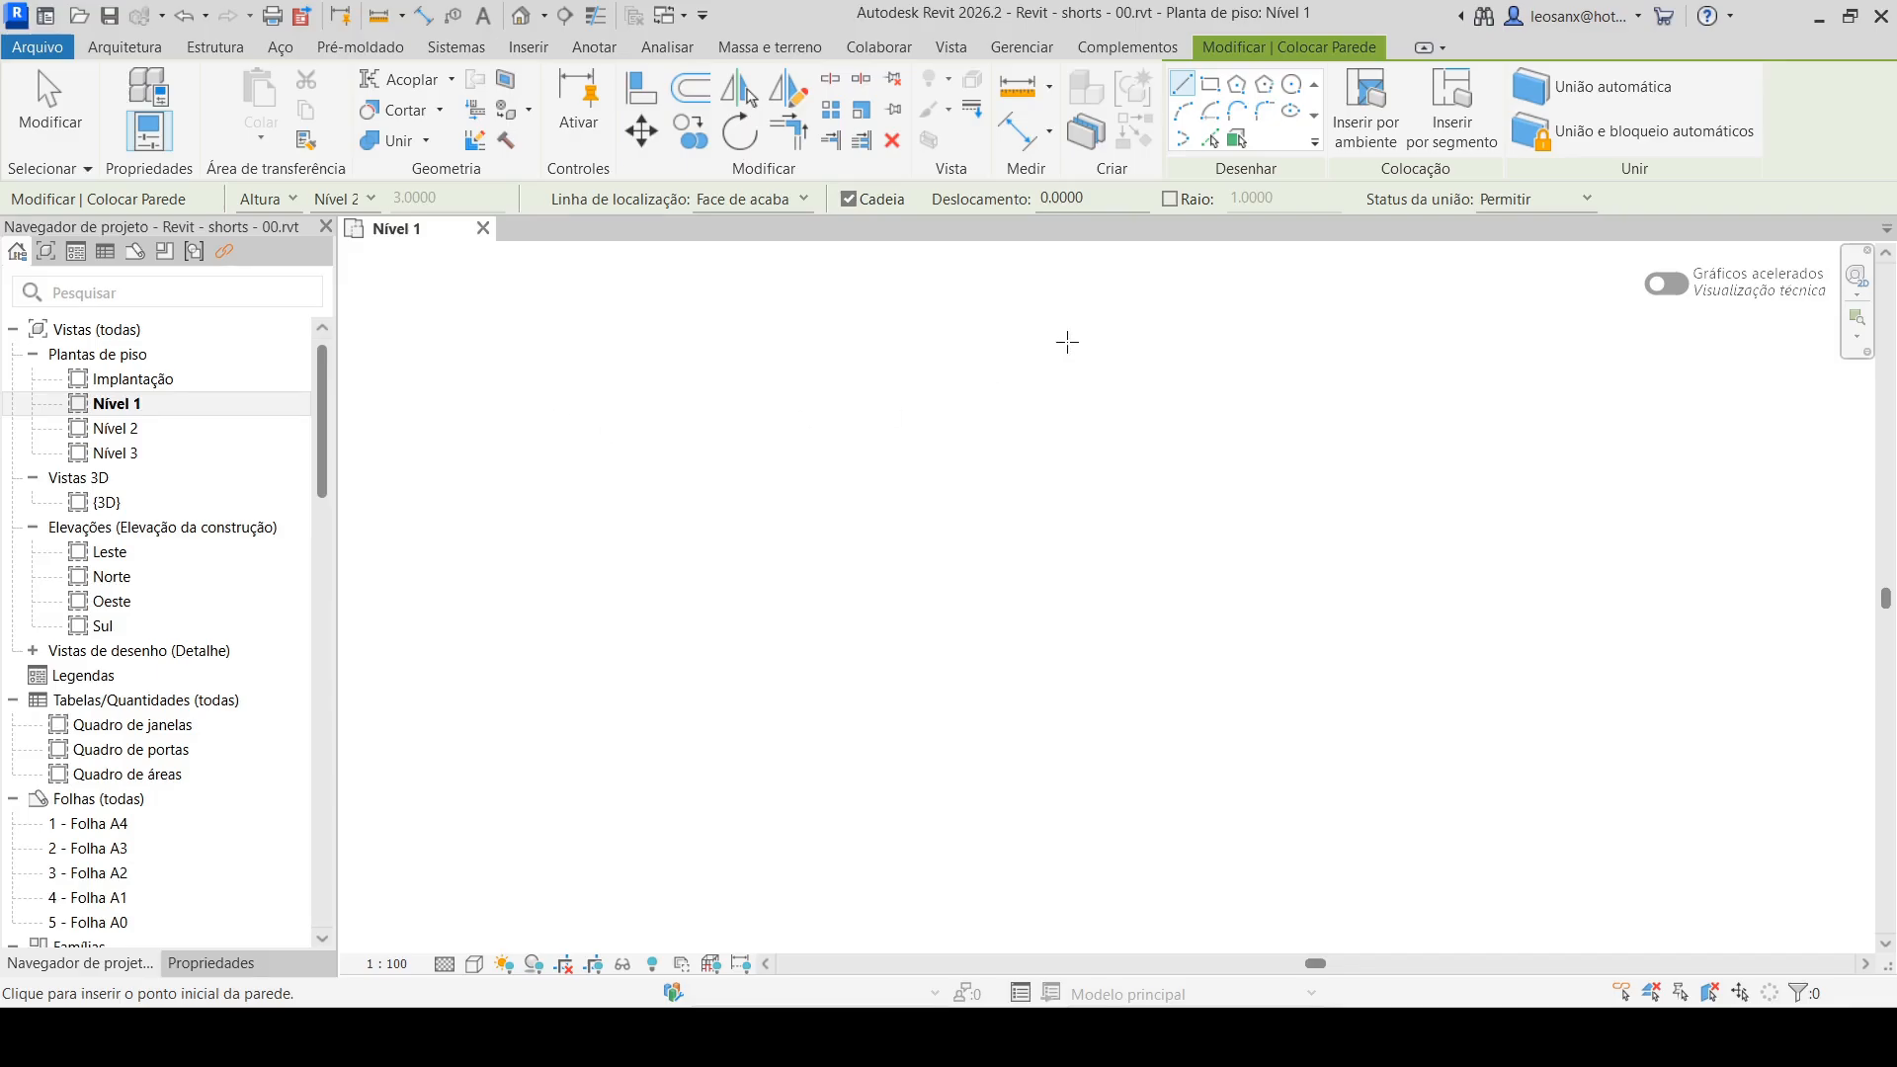
left_click(487, 409)
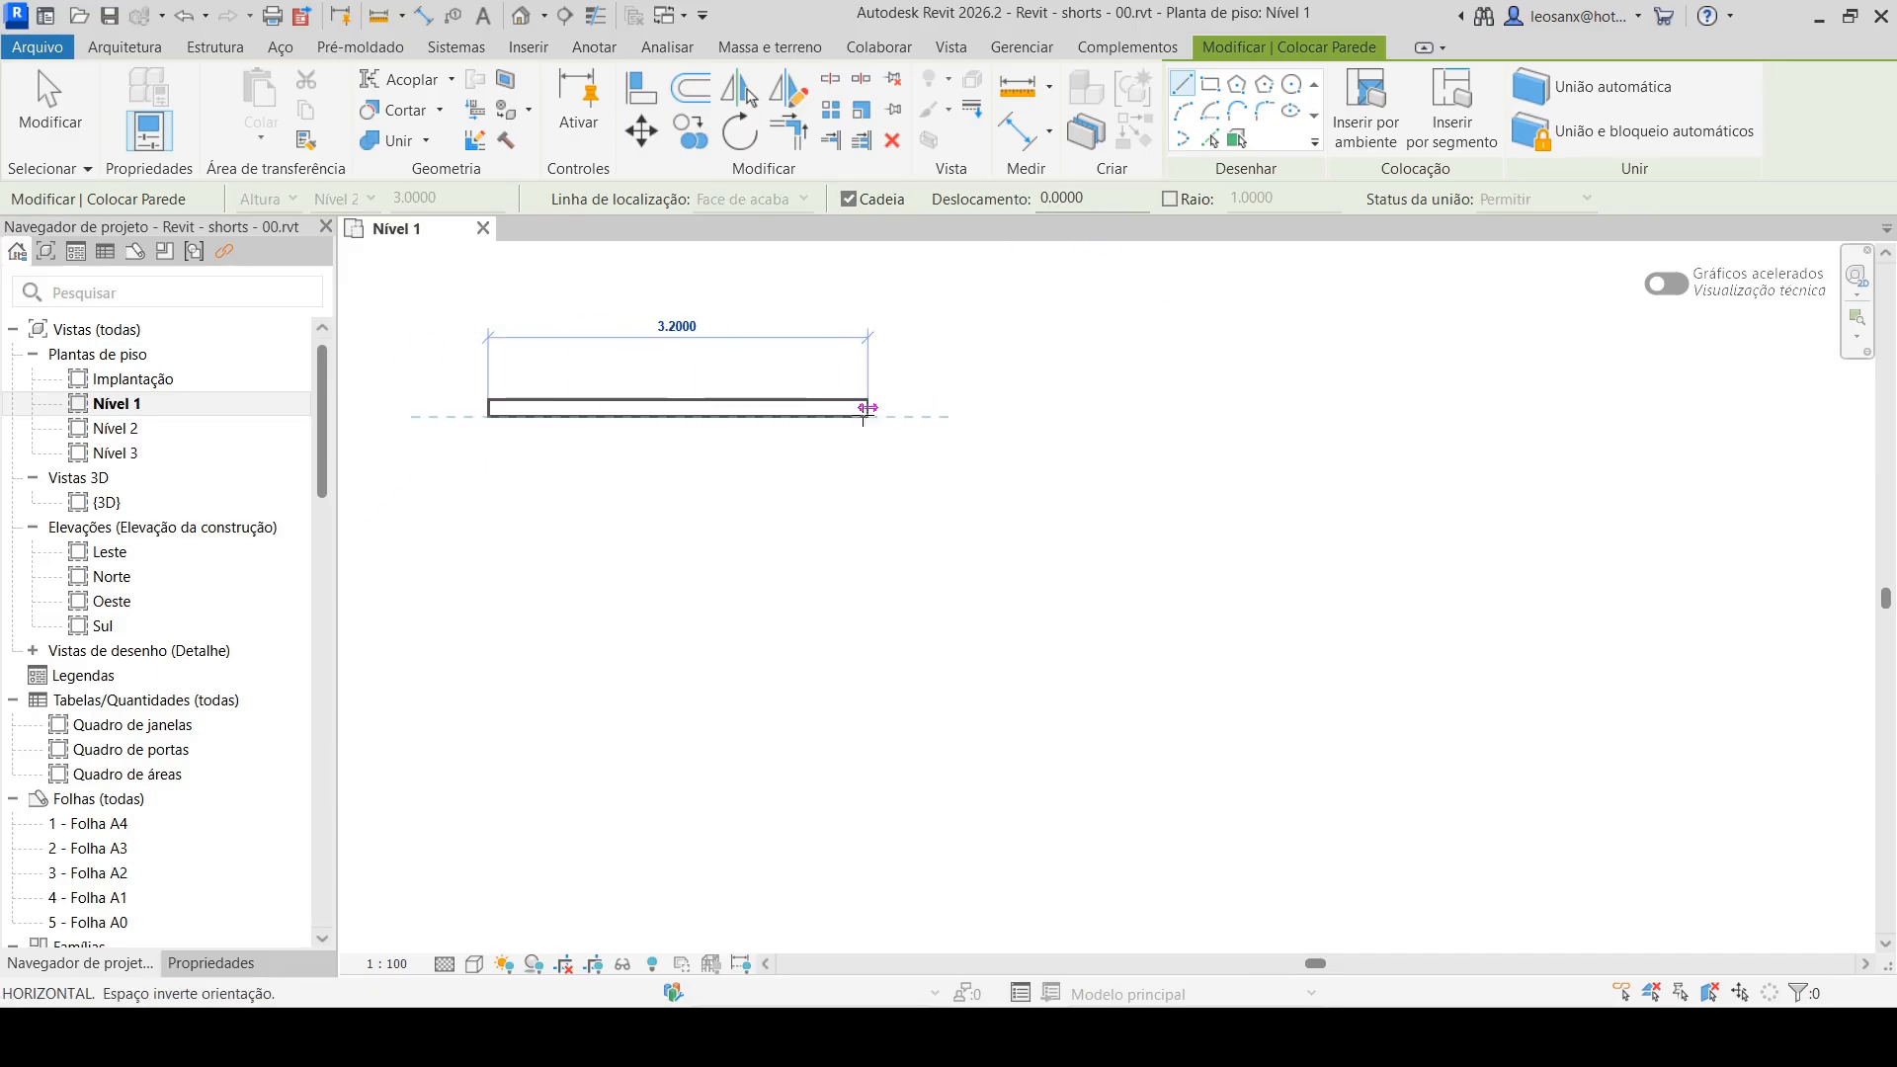
left_click(856, 409)
left_click(857, 618)
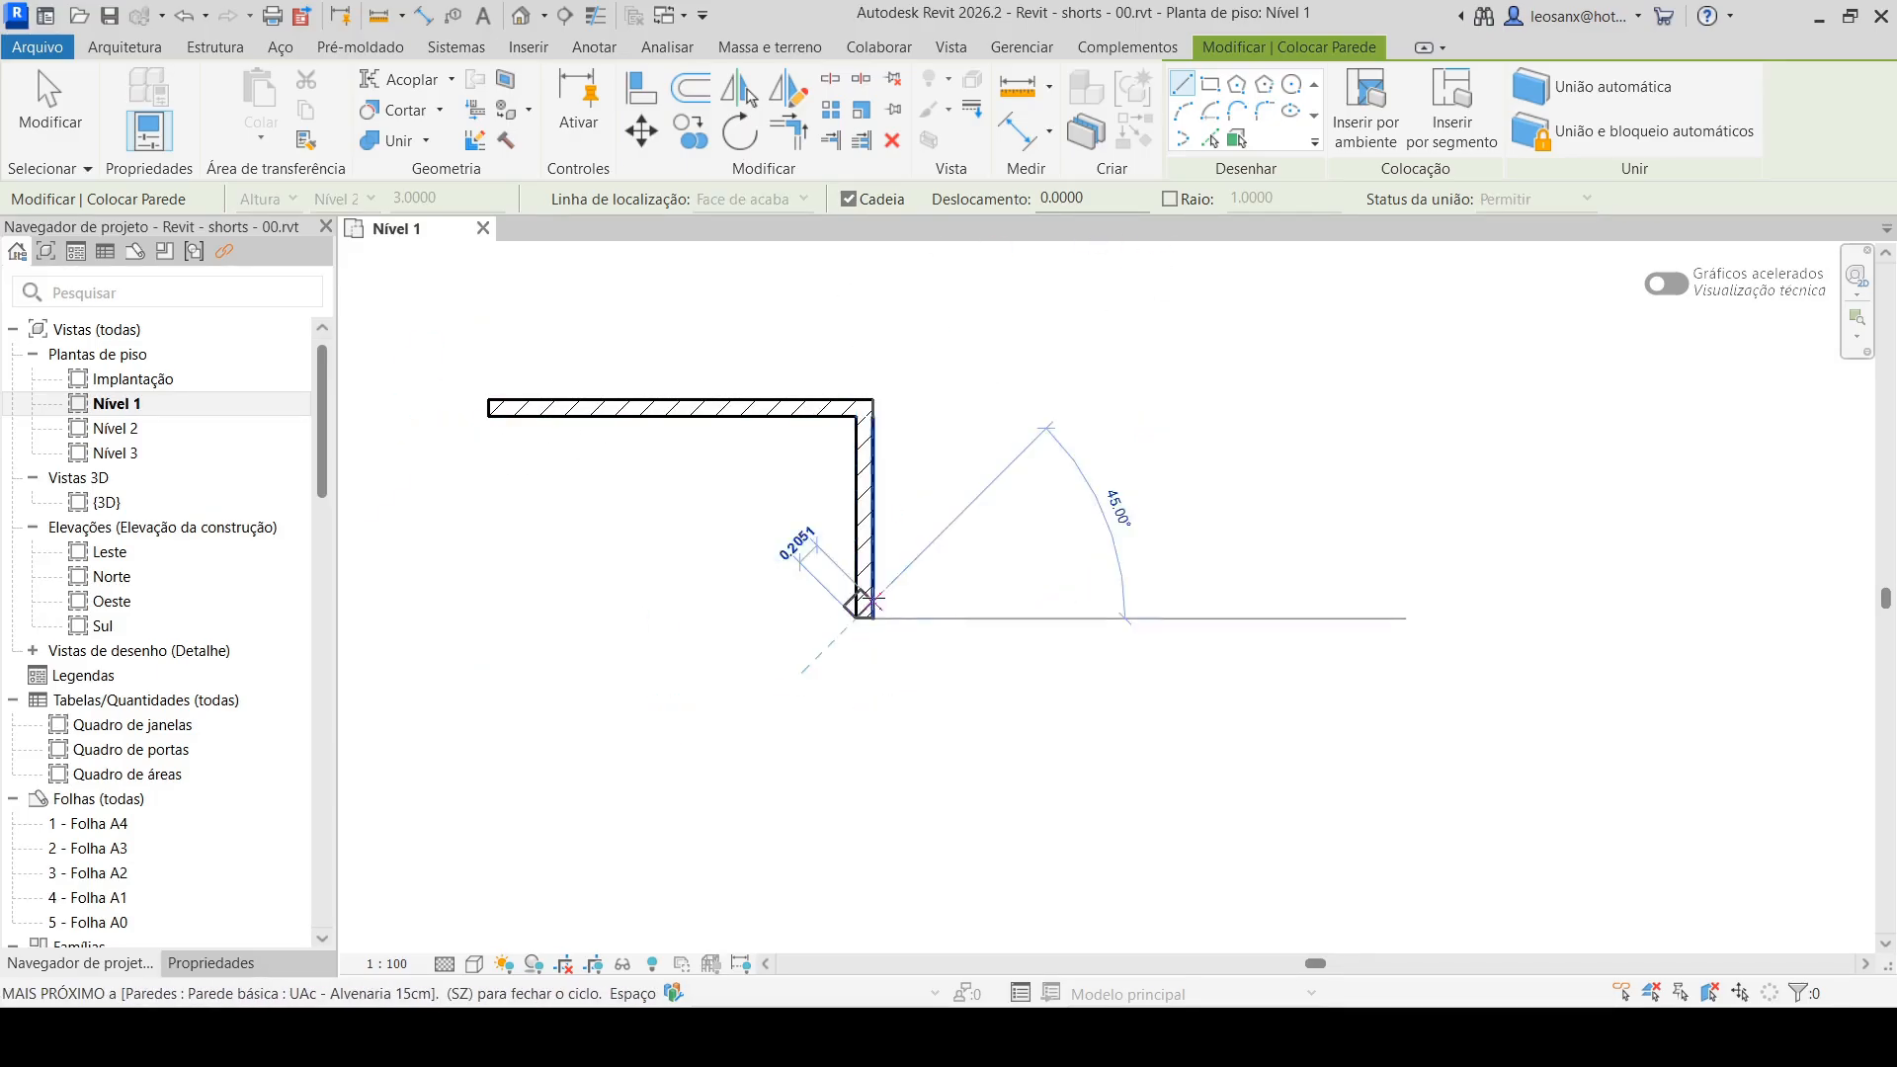
key("Escape")
Enable the 1 m corner radius and draw a chained 3 m horizontal and 1.8 m vertical wall with a rounded corner beside the square one
middle_click_drag(965, 415, 902, 452)
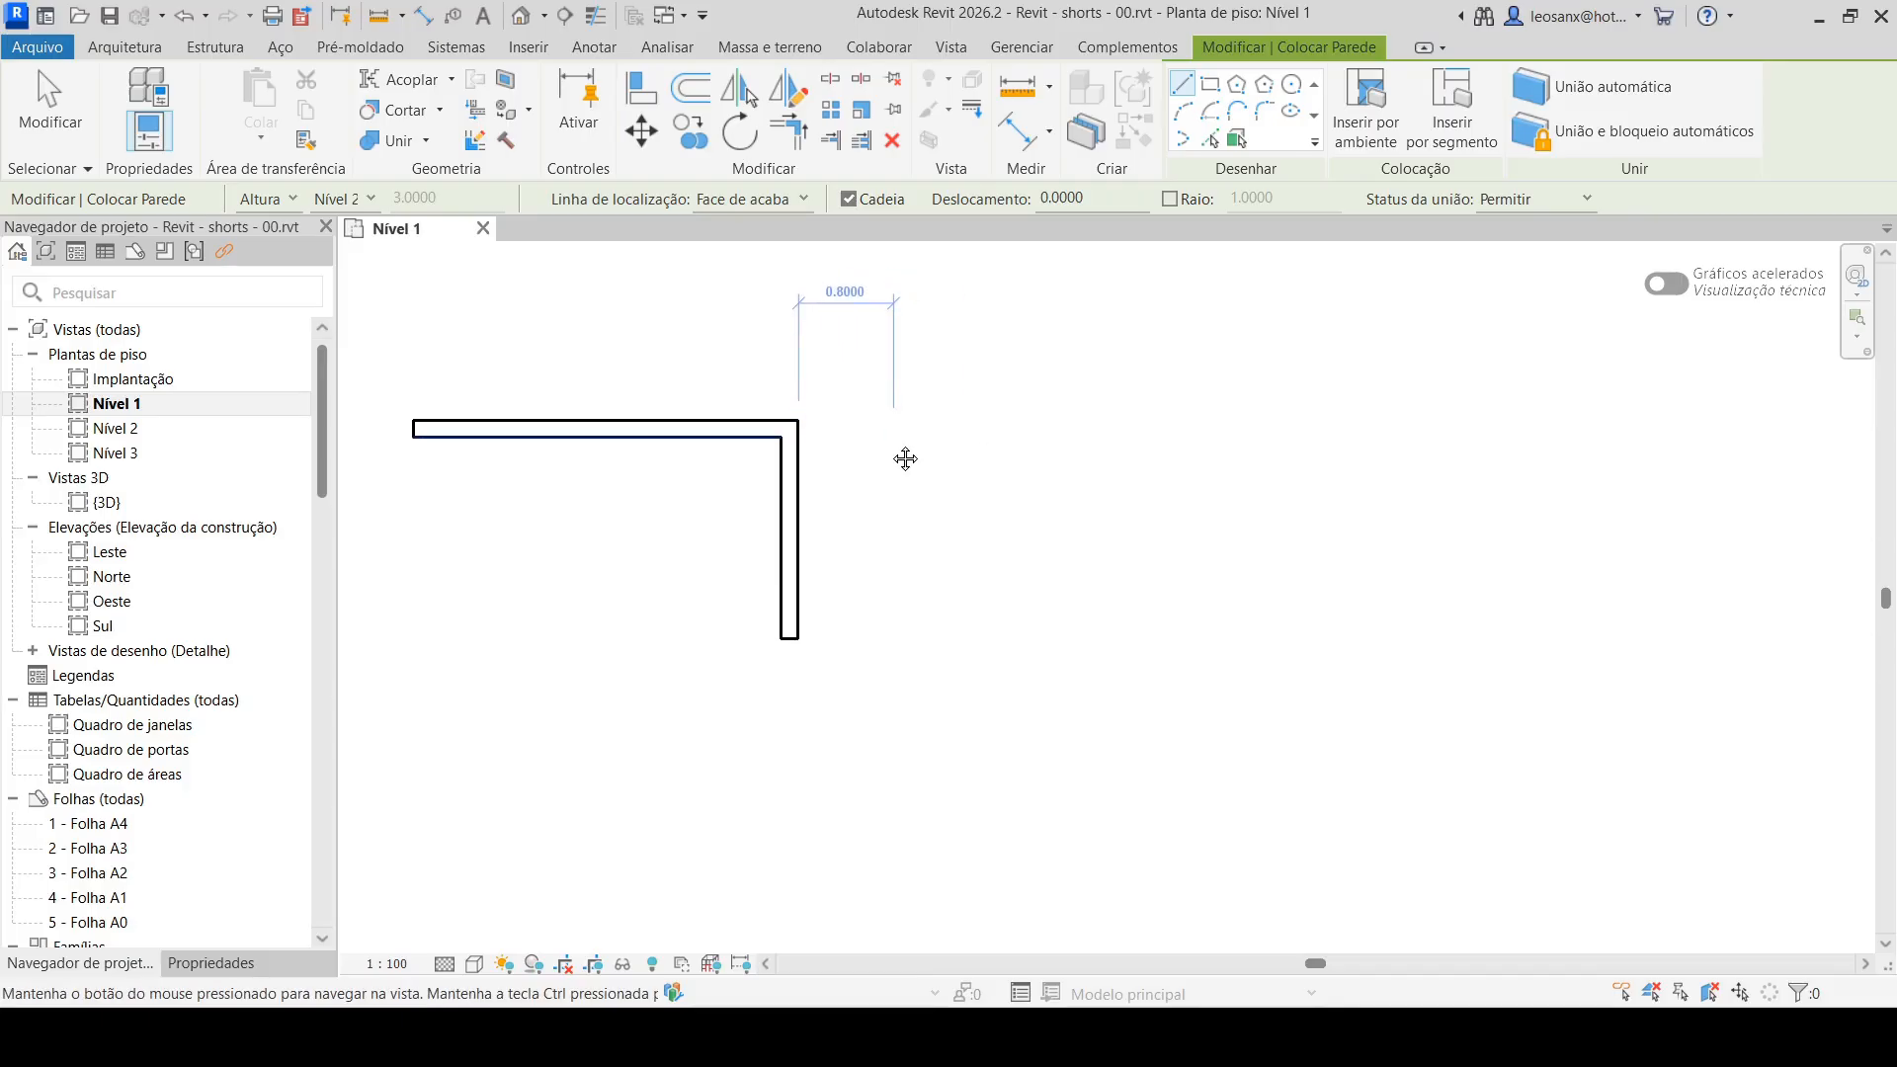
left_click(1169, 199)
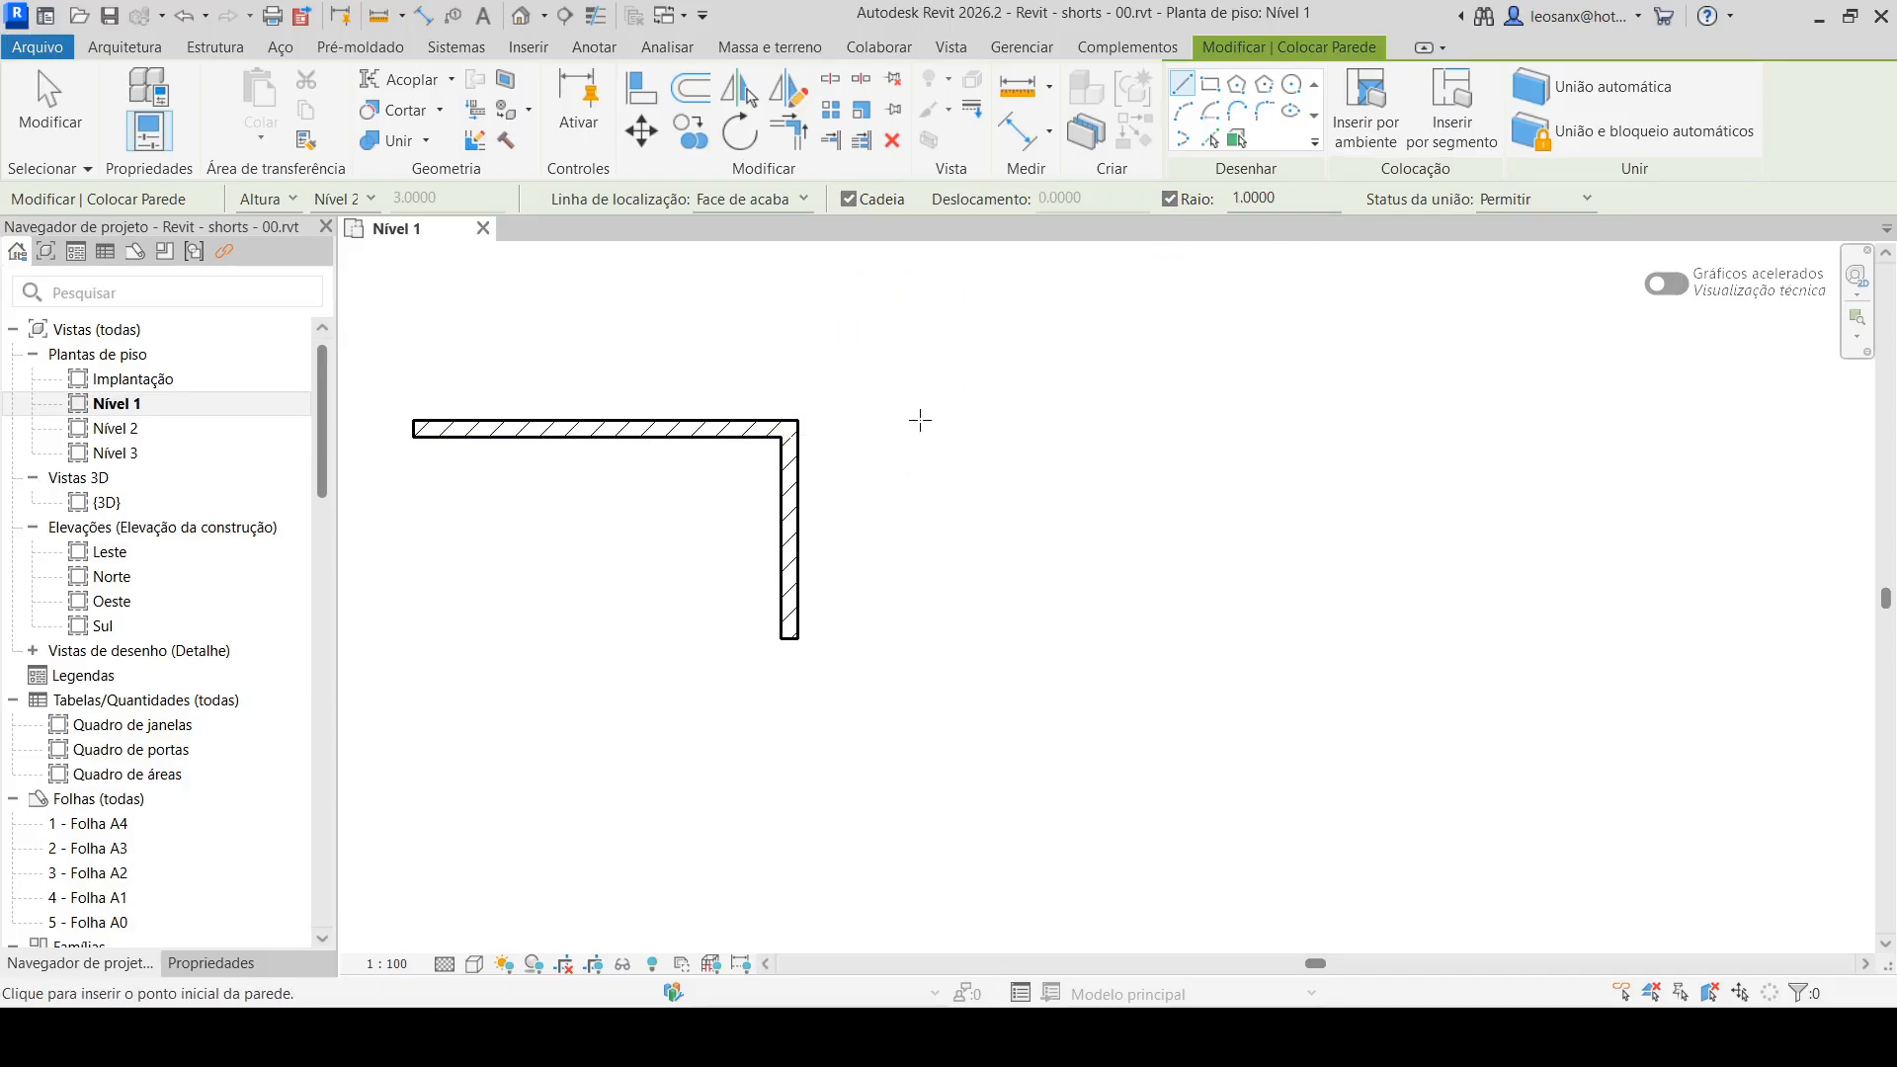
left_click(924, 428)
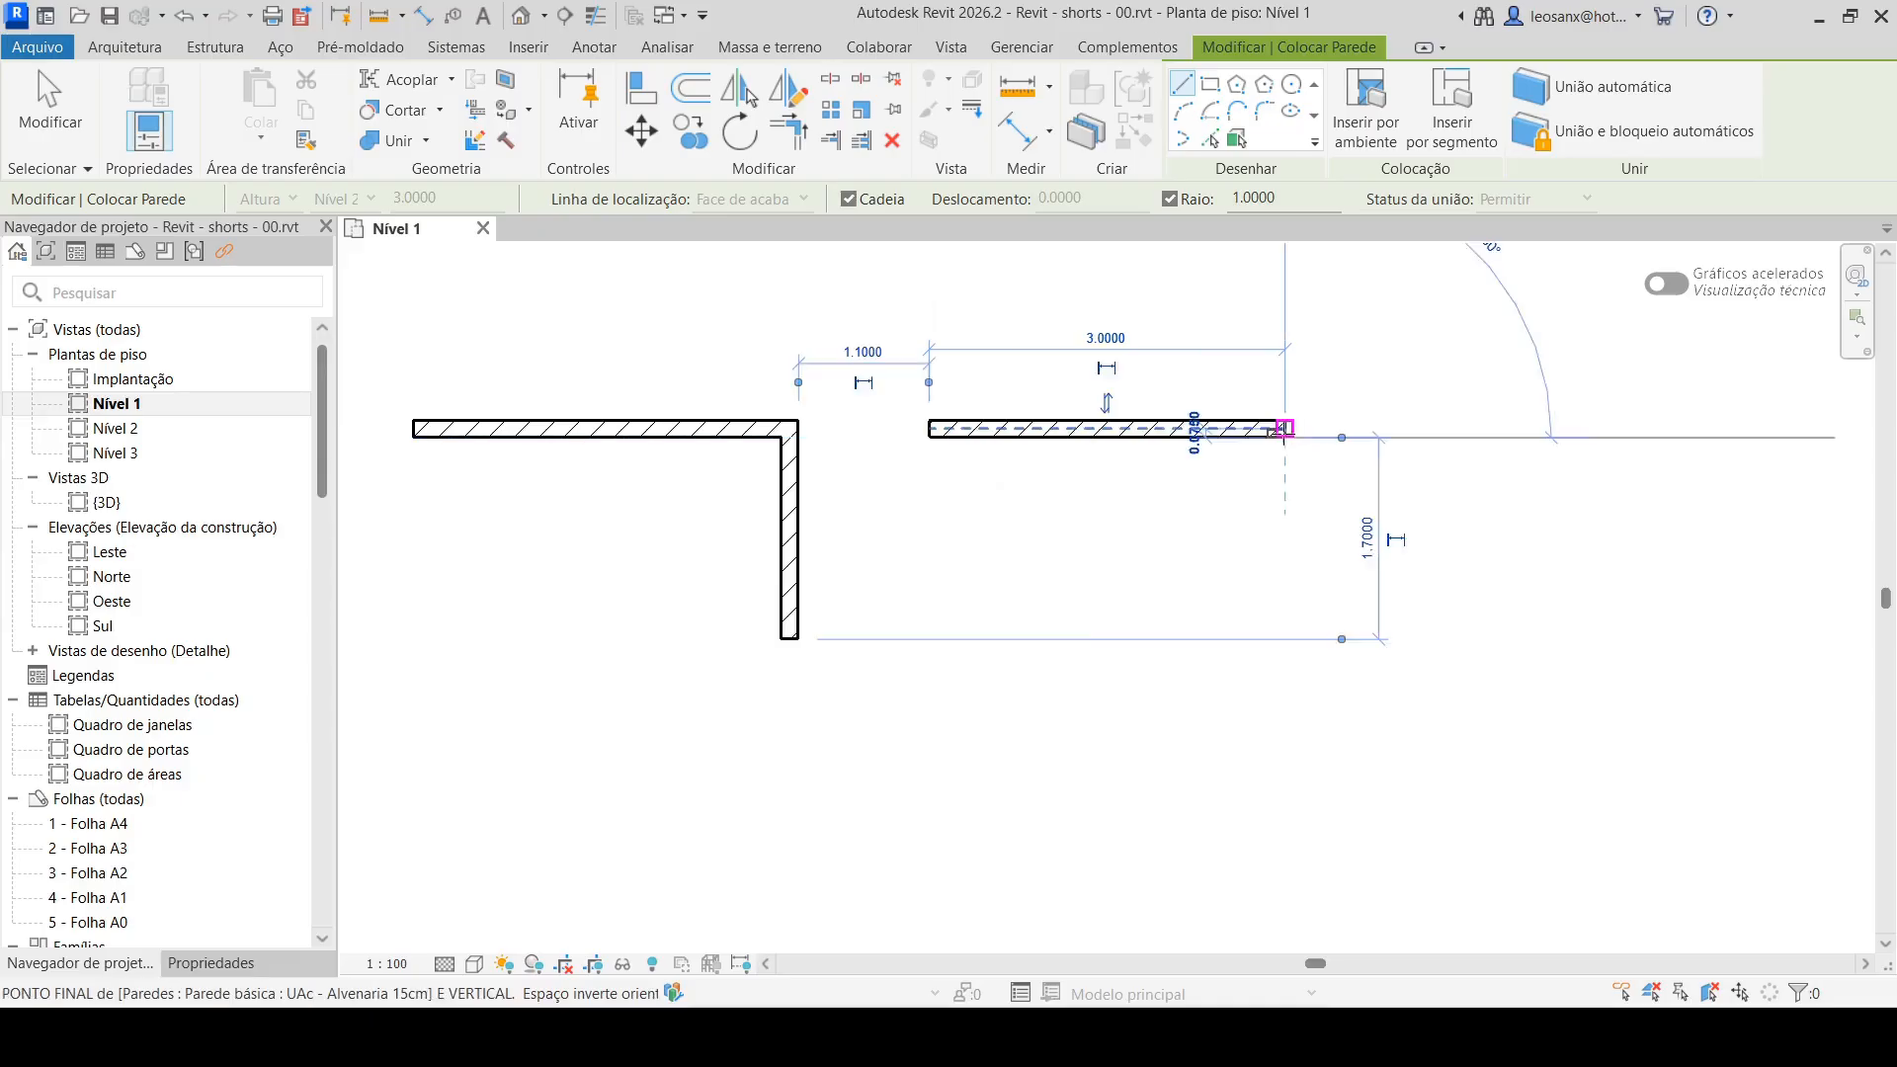
left_click(1284, 428)
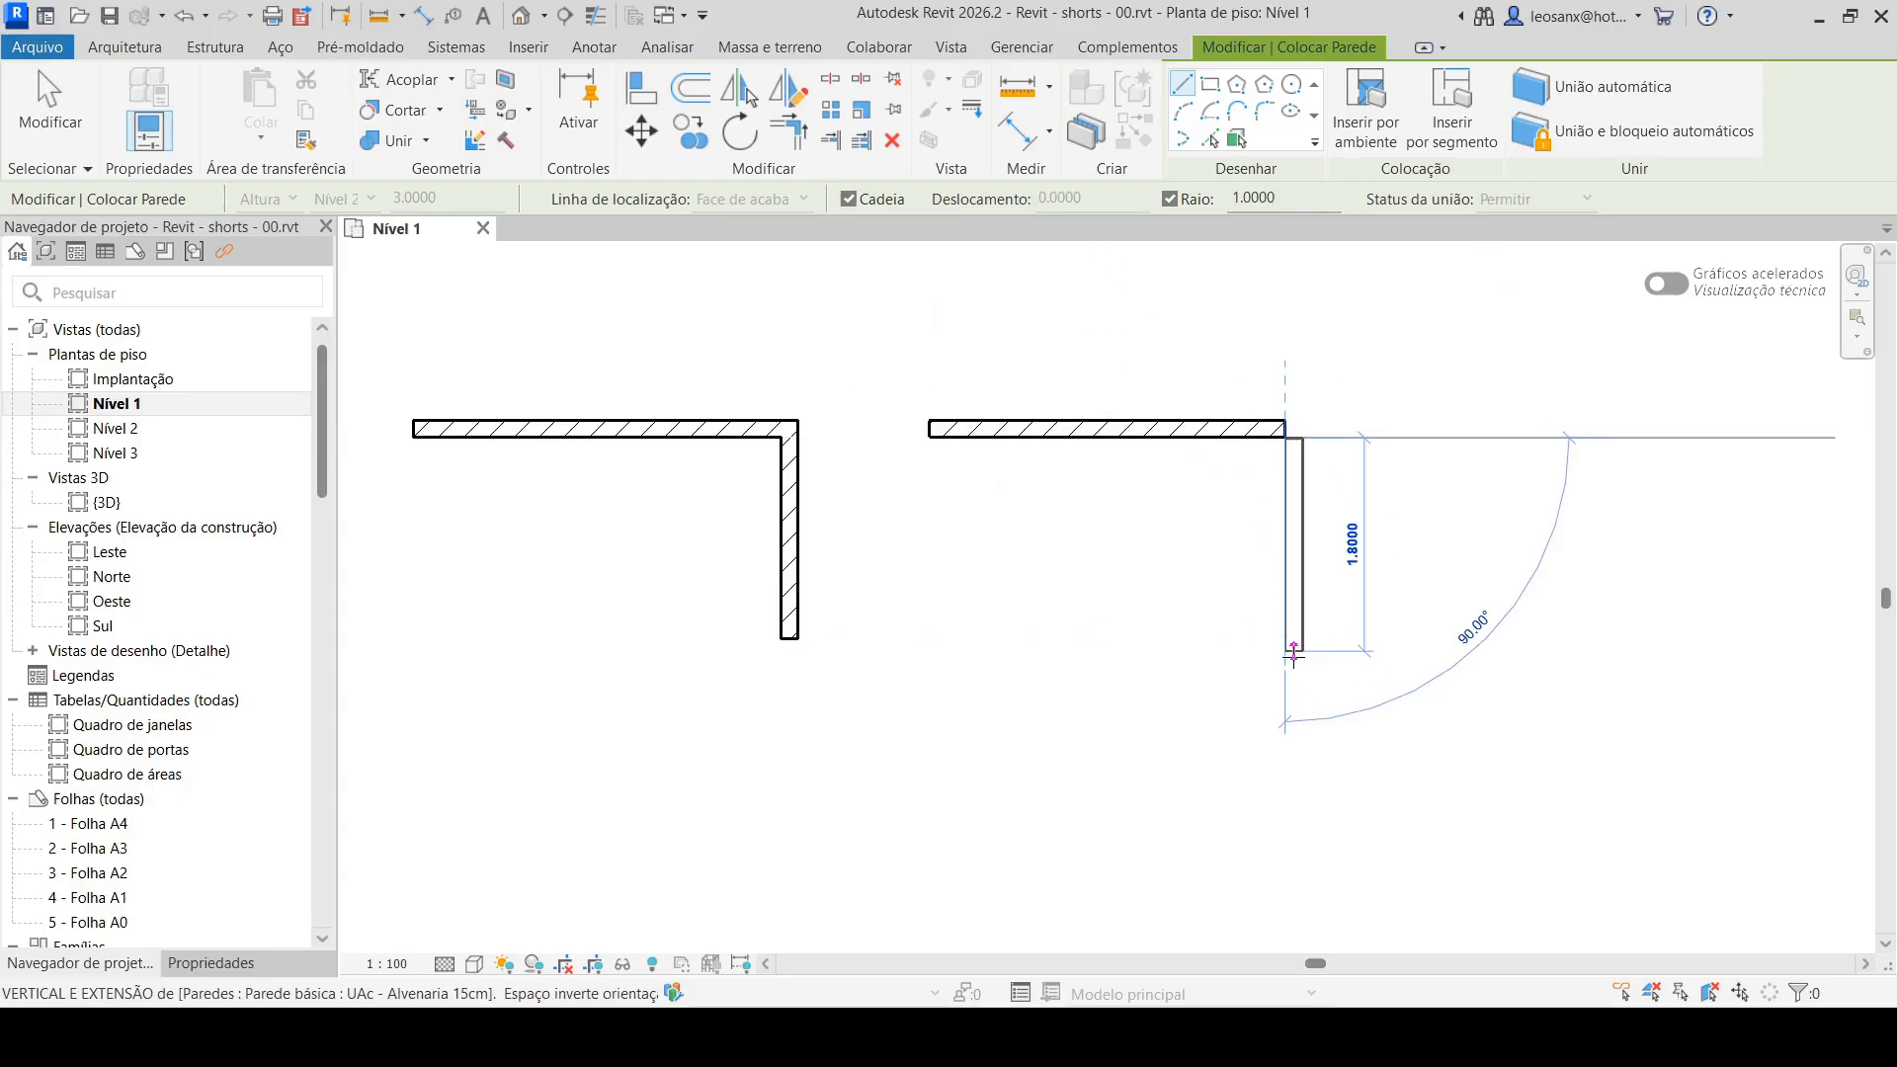
left_click(1293, 651)
key("Escape")
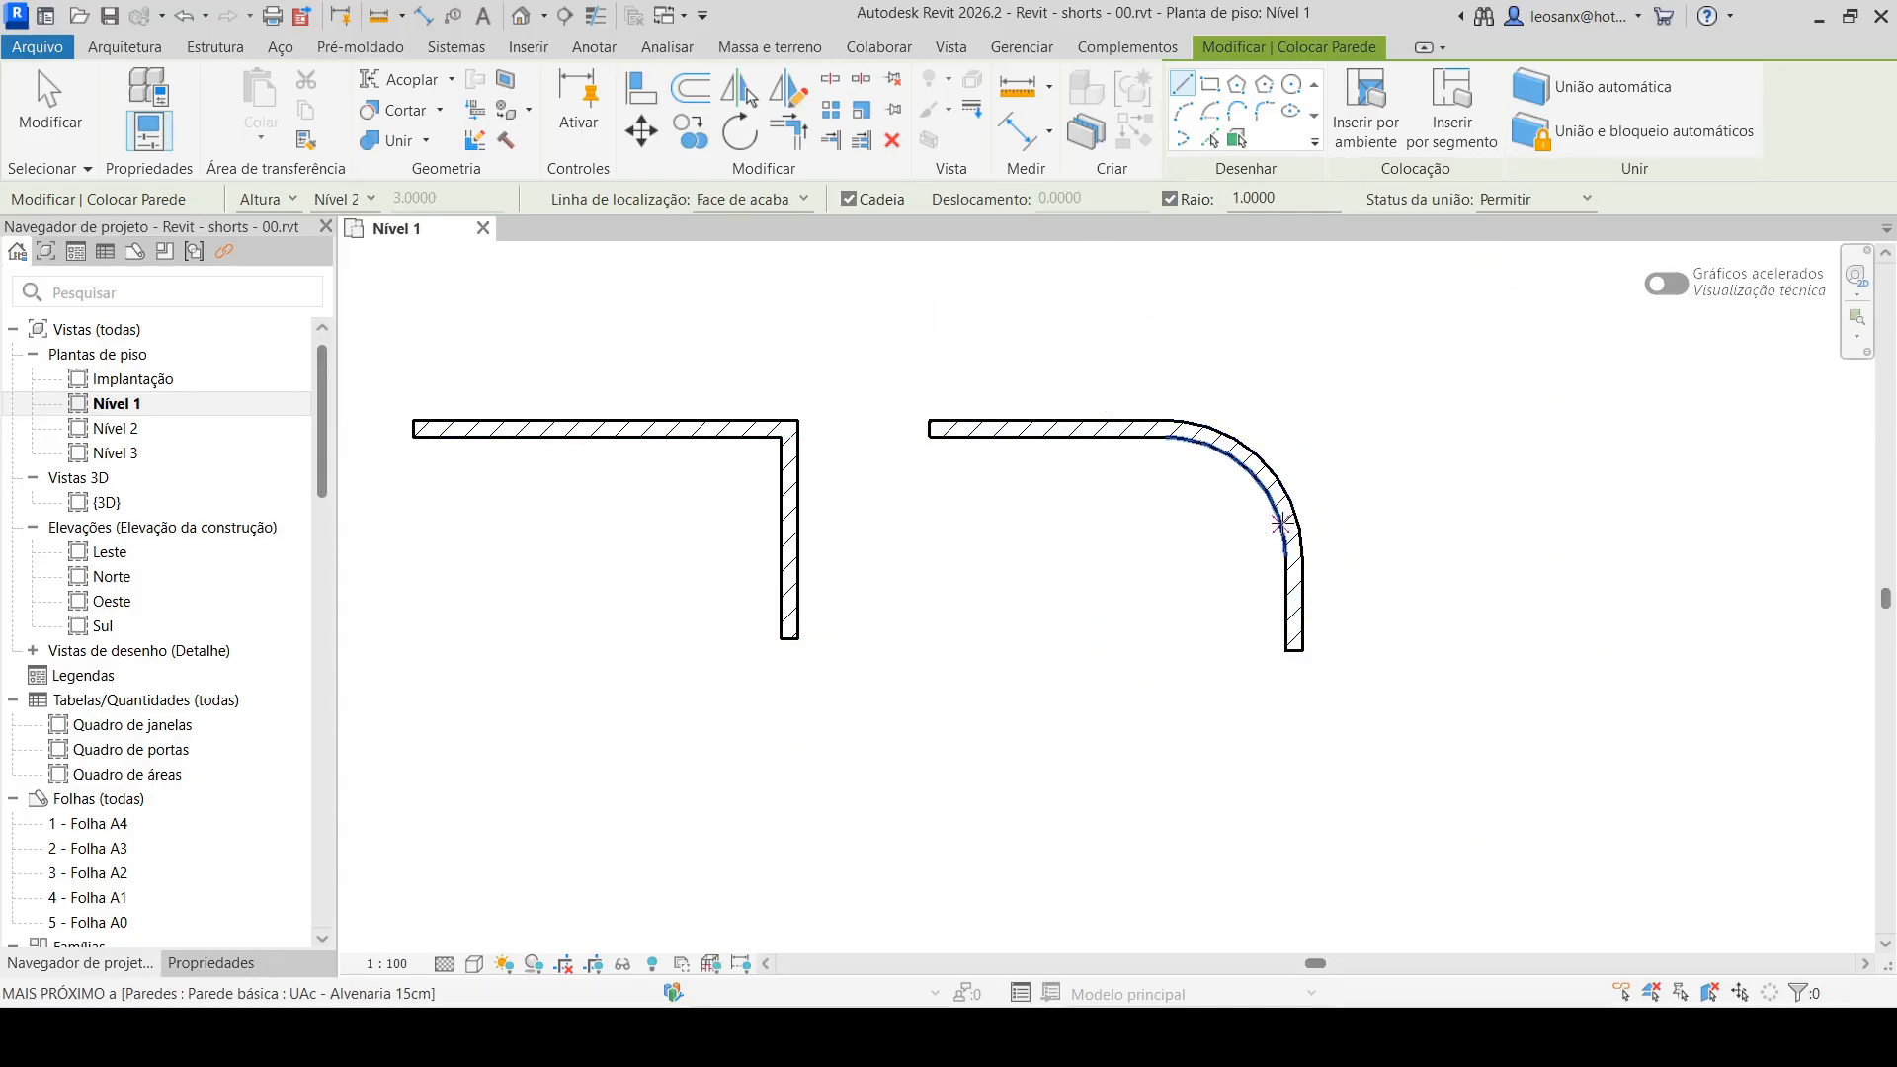
Turn off chaining and the corner radius, and draw a single 2.9 m horizontal wall below the square-cornered pair
left_click(848, 198)
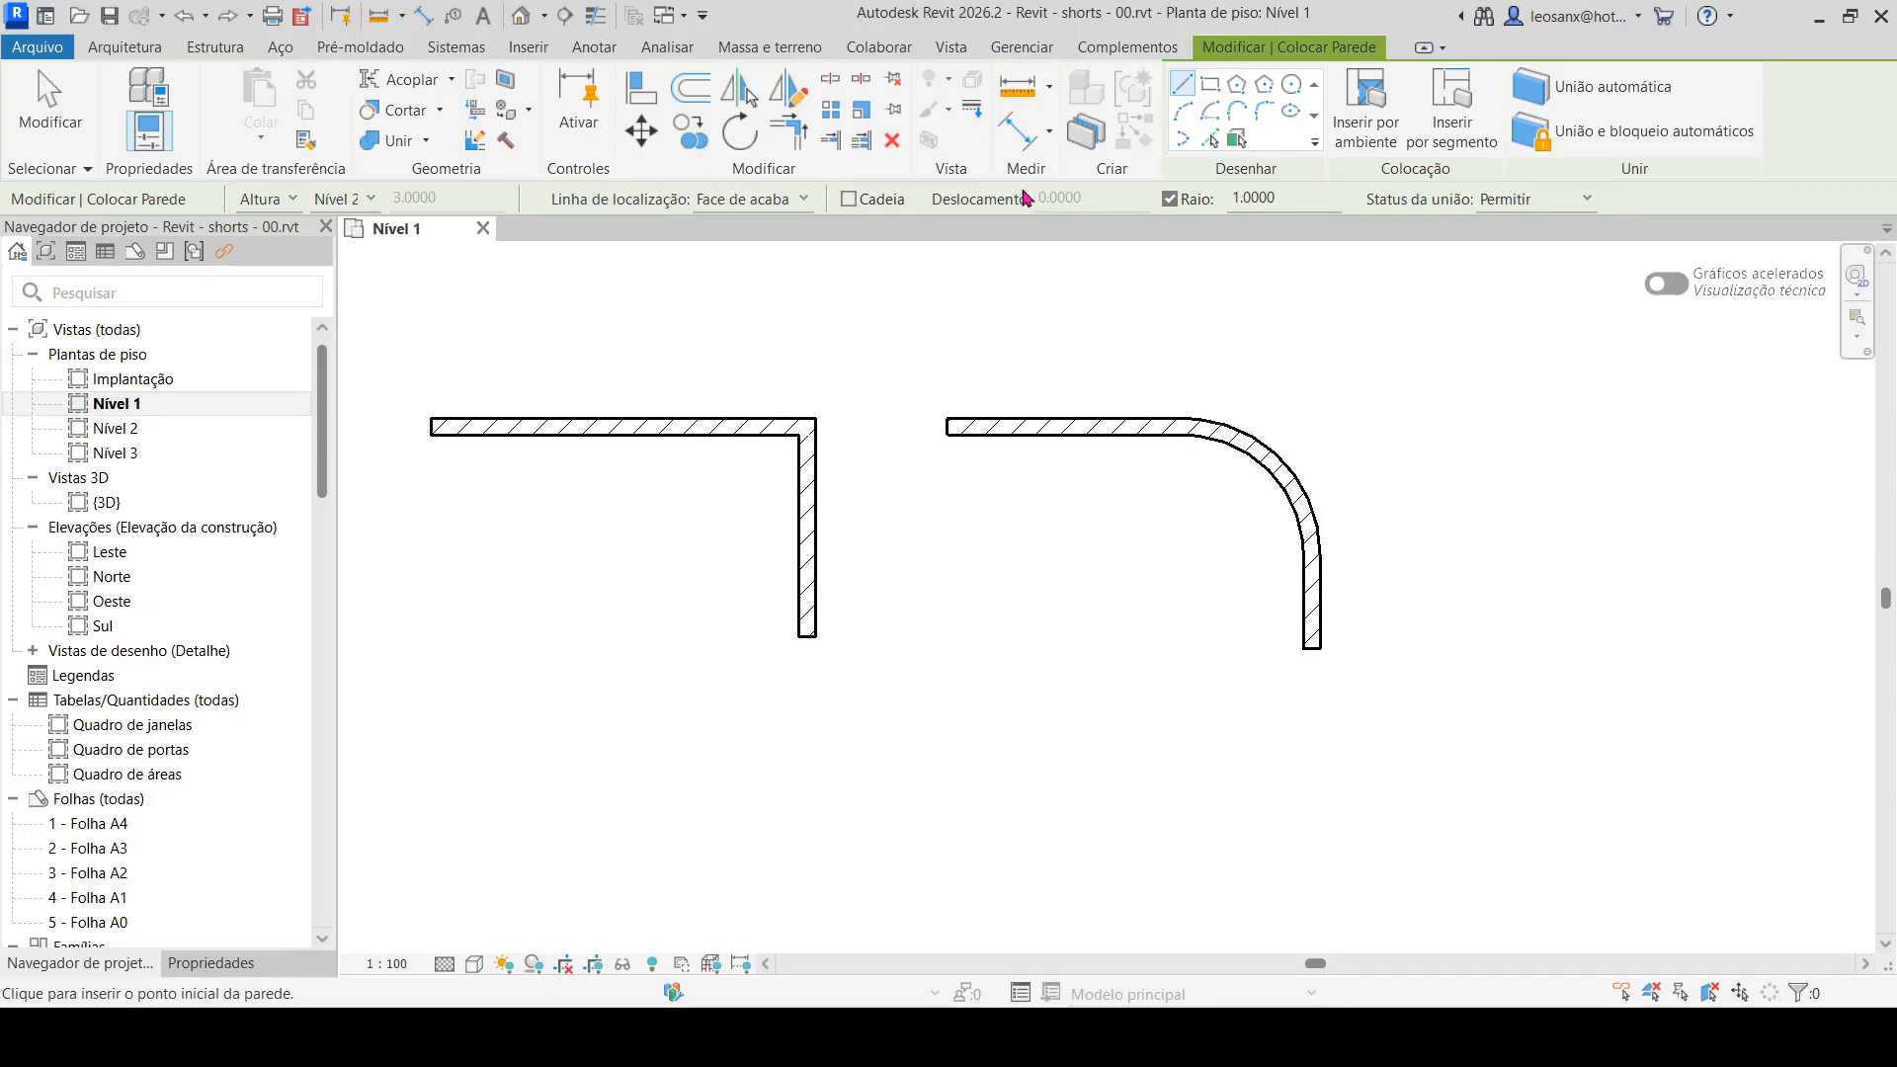
left_click(1169, 201)
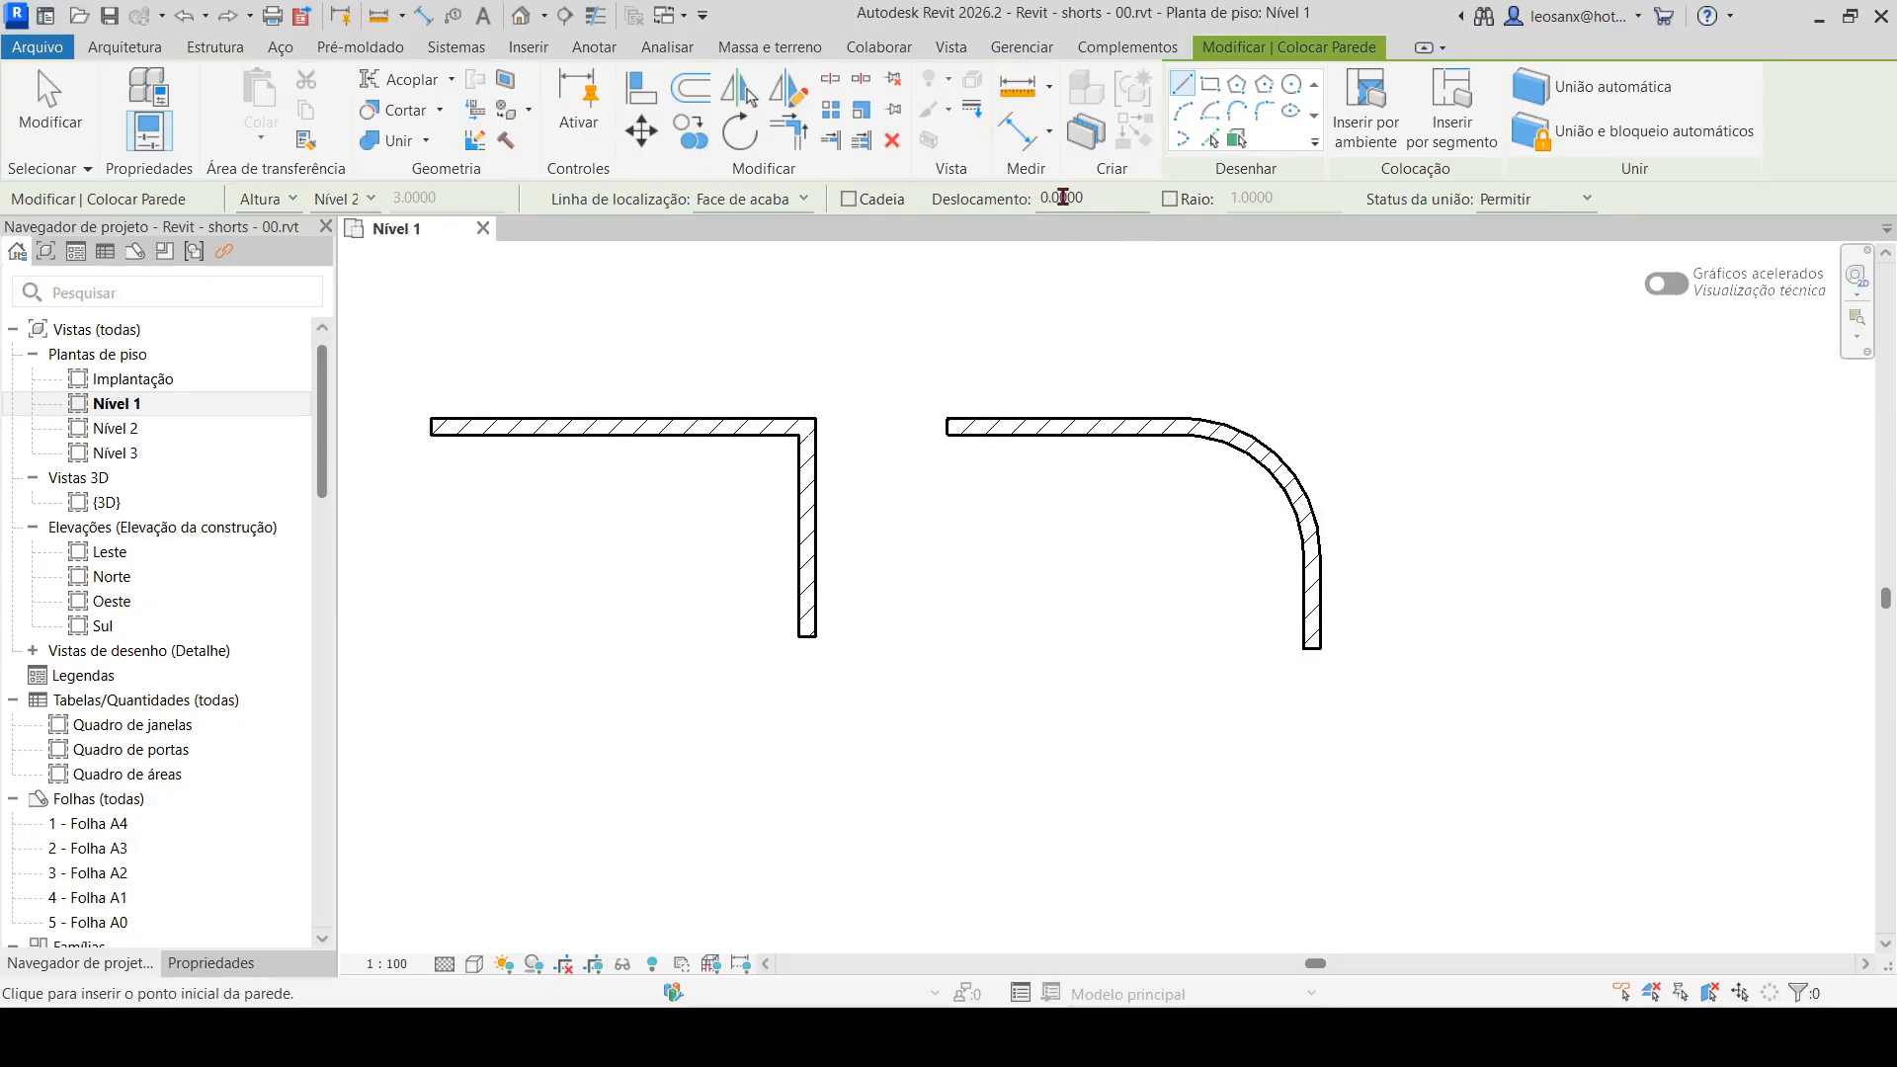
middle_click_drag(981, 646, 1026, 567)
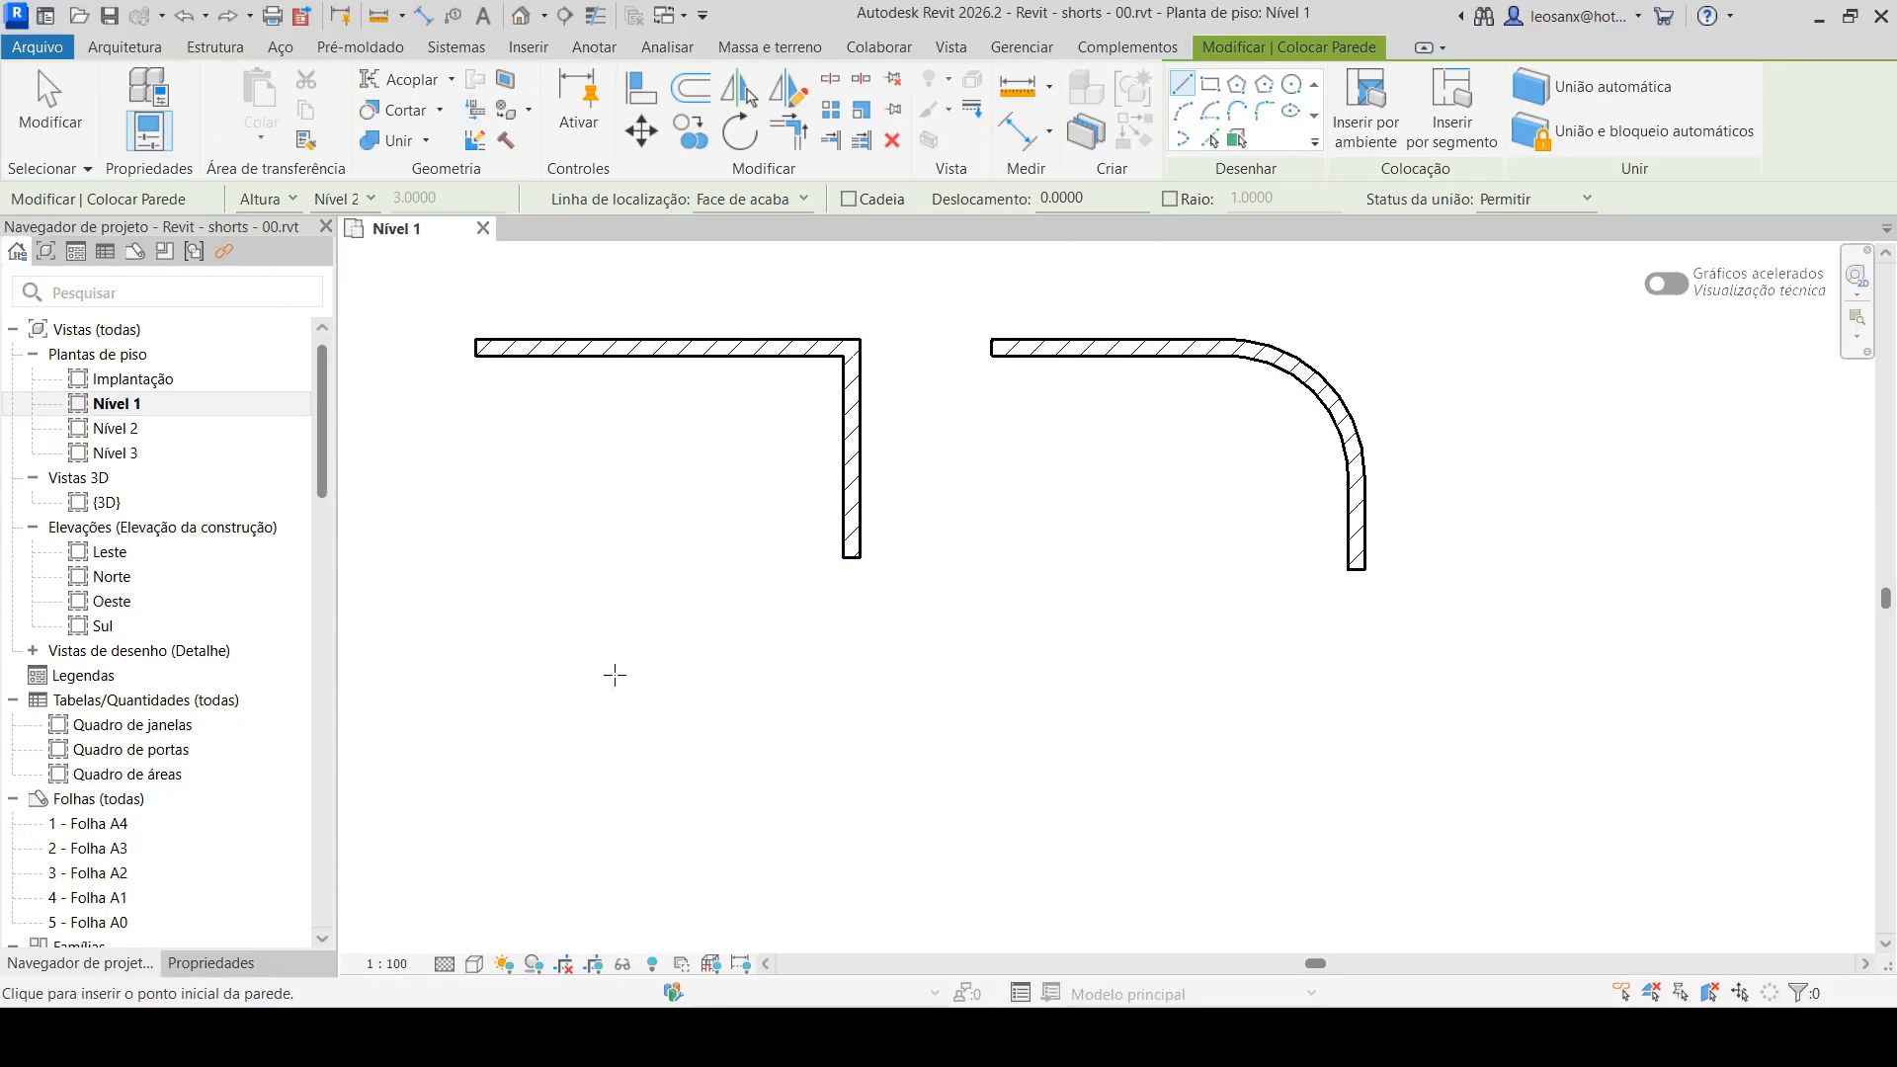
left_click(543, 713)
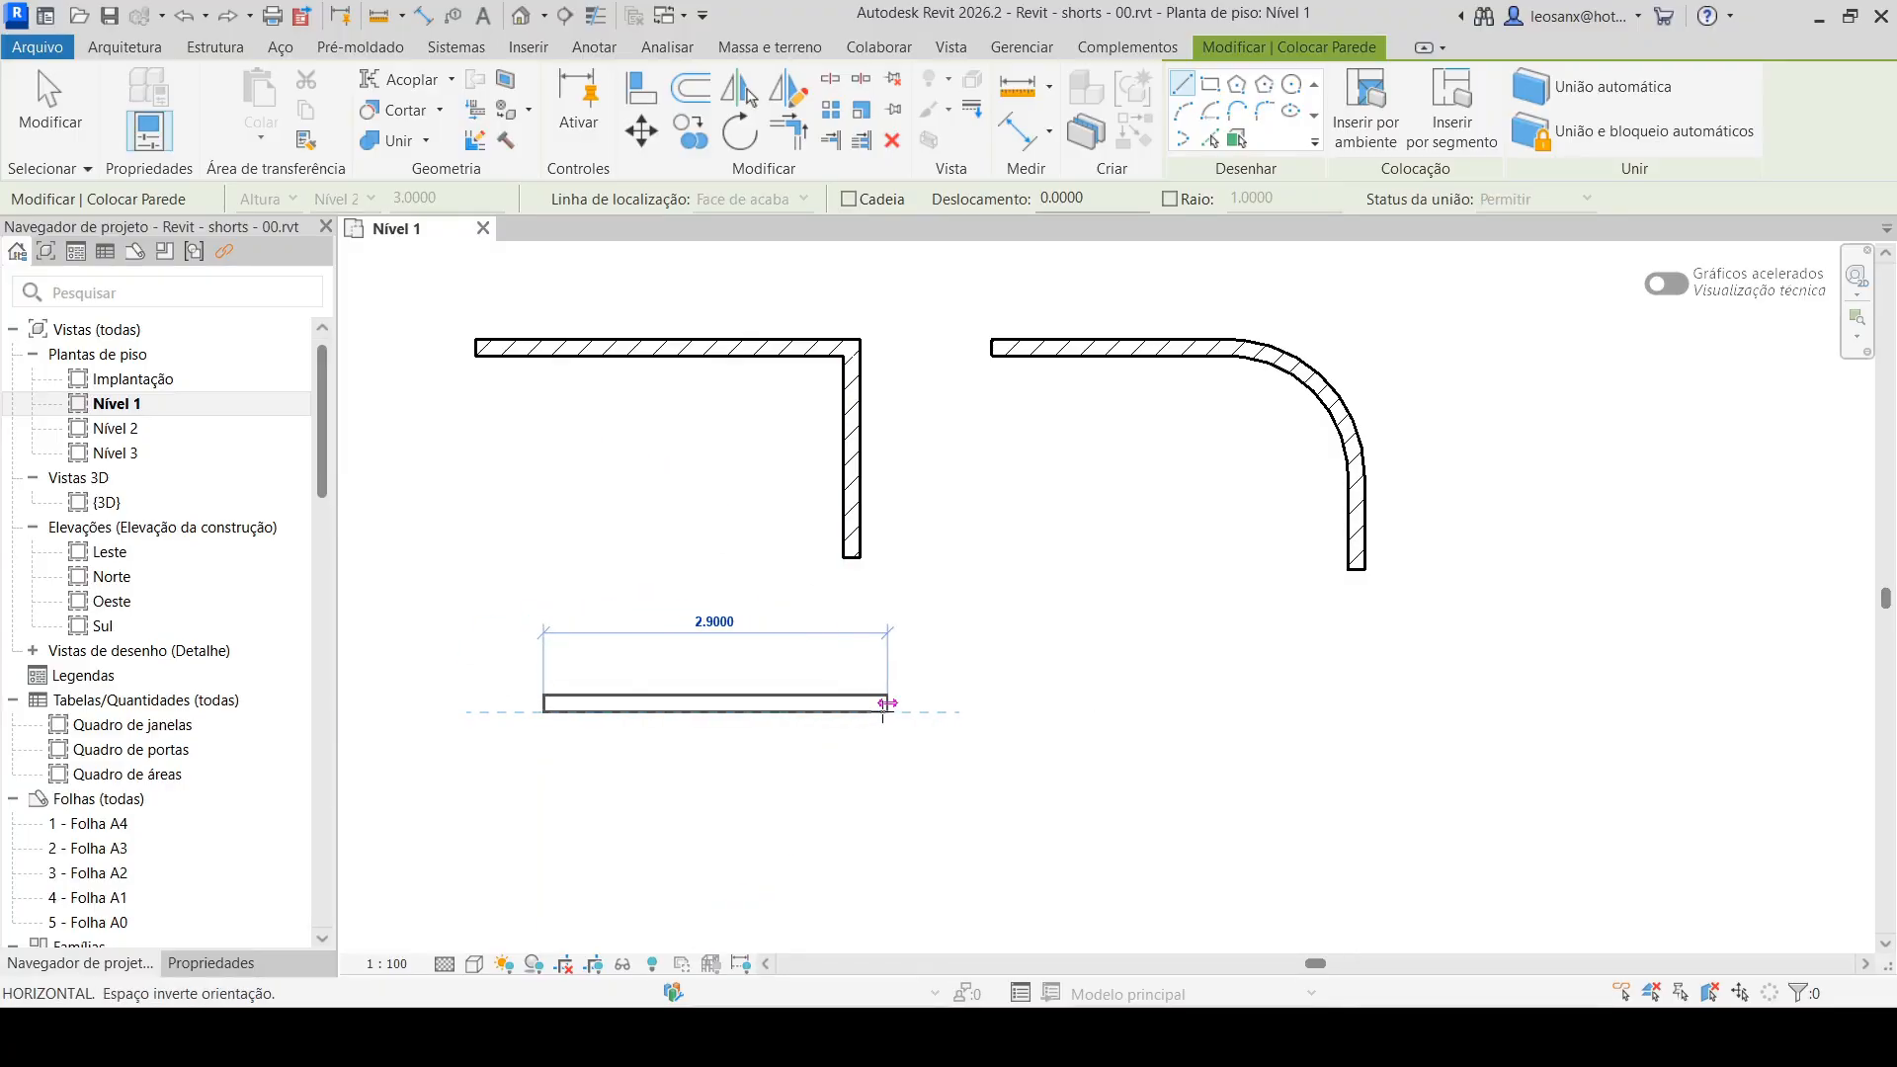
left_click(887, 703)
Set the wall offset to 1 m and draw a 2.7 m horizontal wall, trying both offset sides, plus a separate vertical wall below the rounded corner
middle_click_drag(1166, 533, 1091, 515)
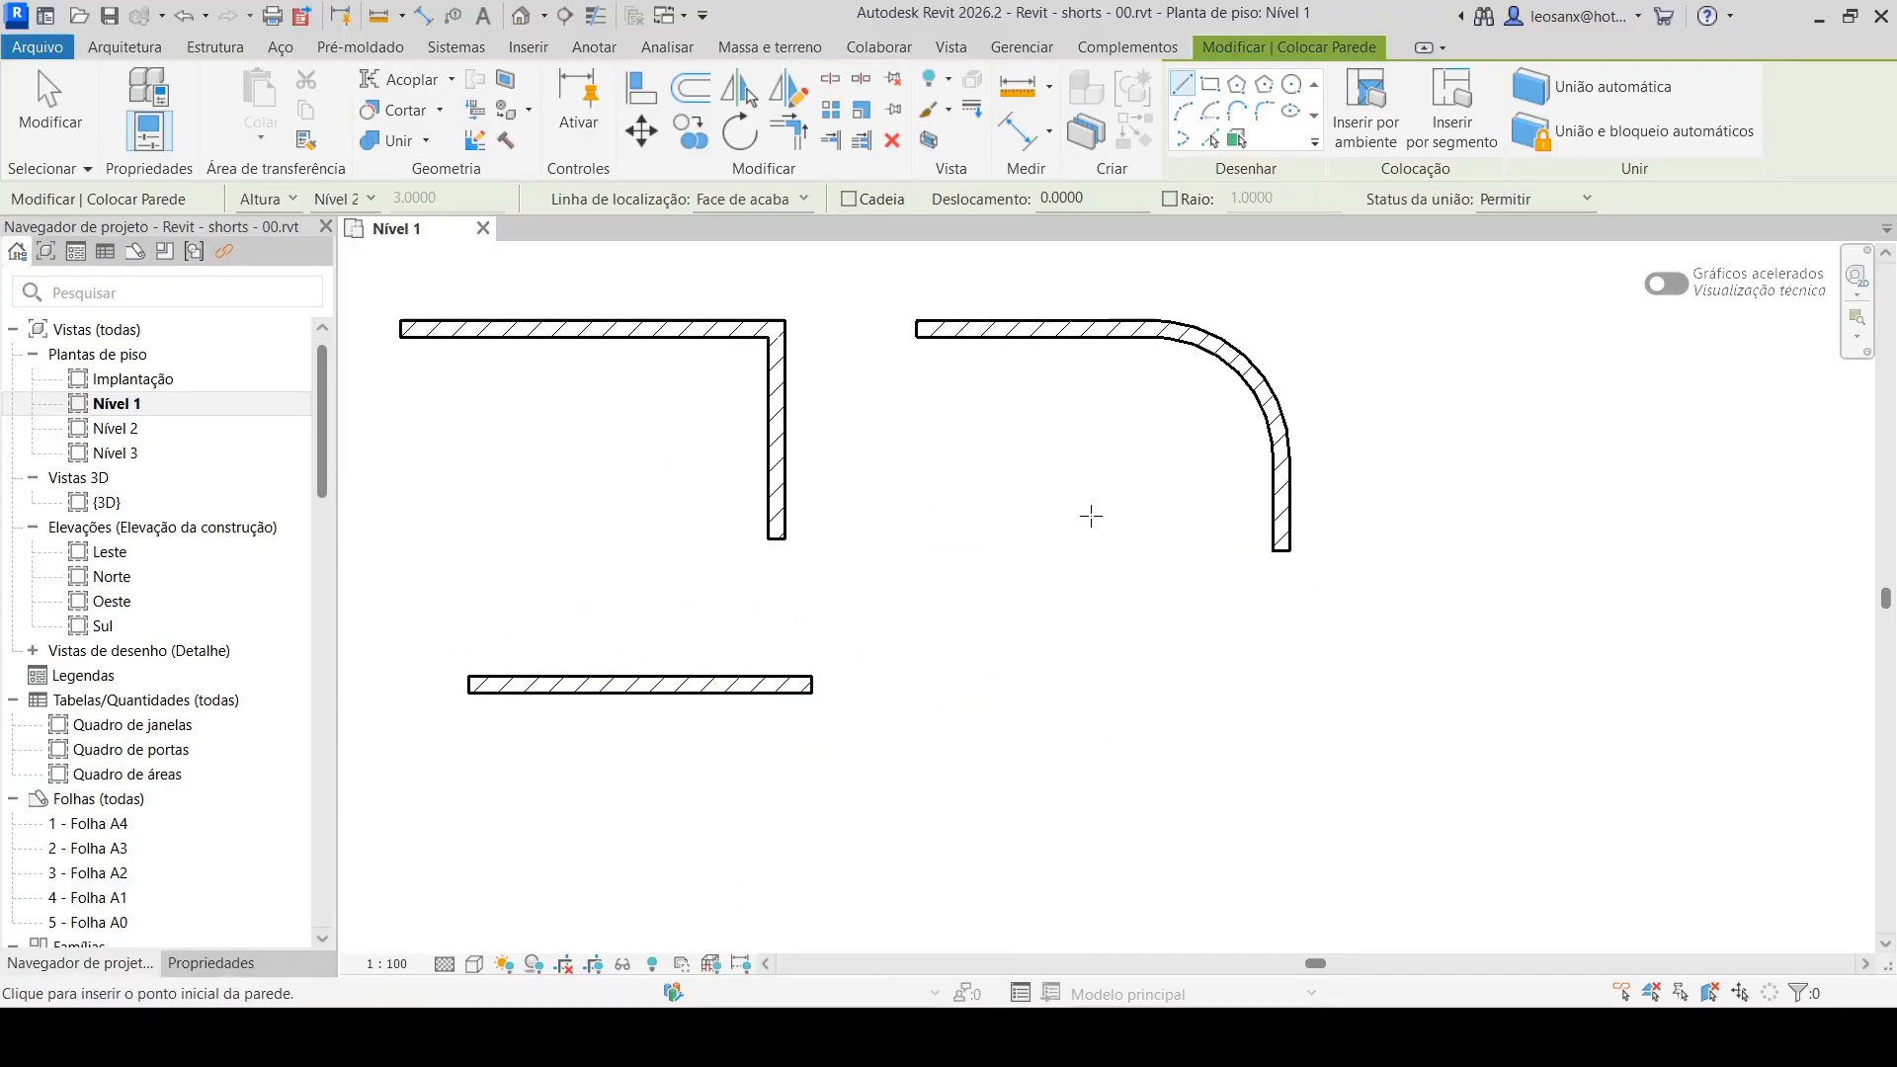
double_click(1096, 193)
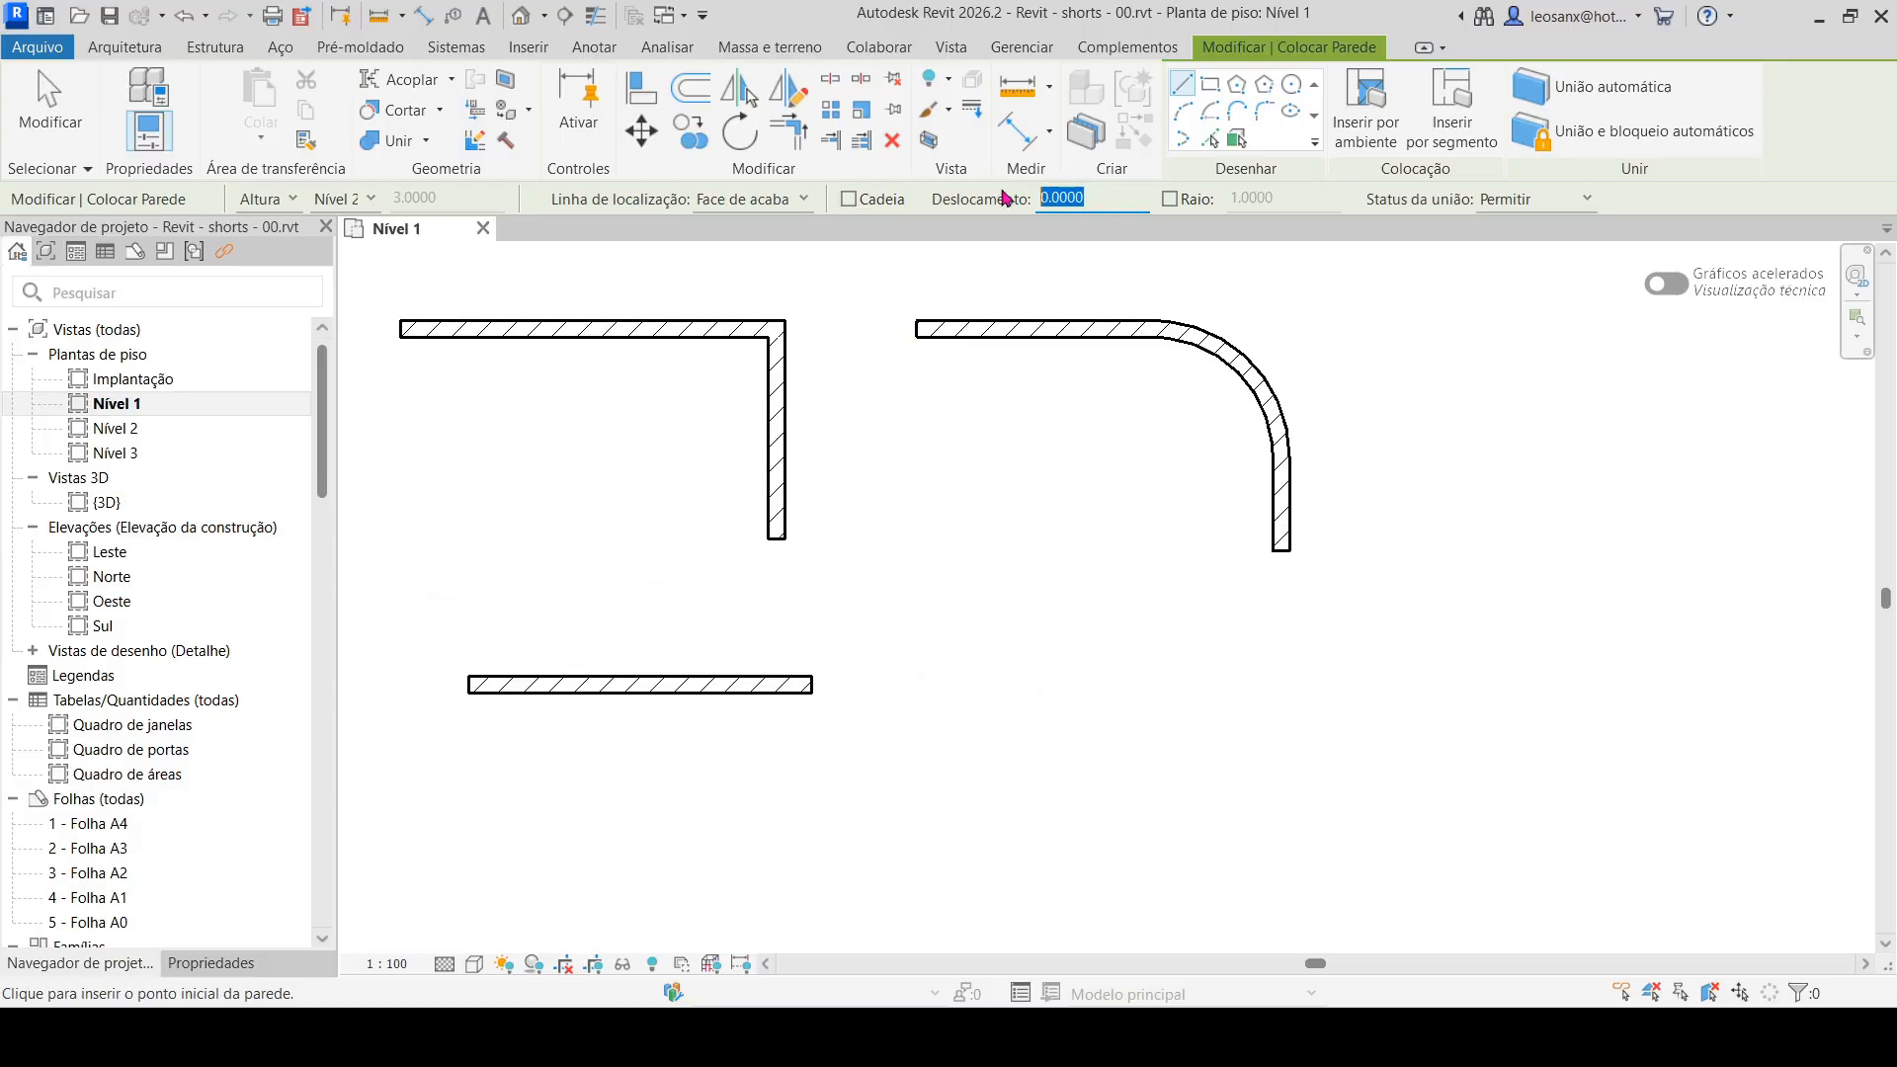
type("1")
middle_click_drag(1188, 672, 1187, 592)
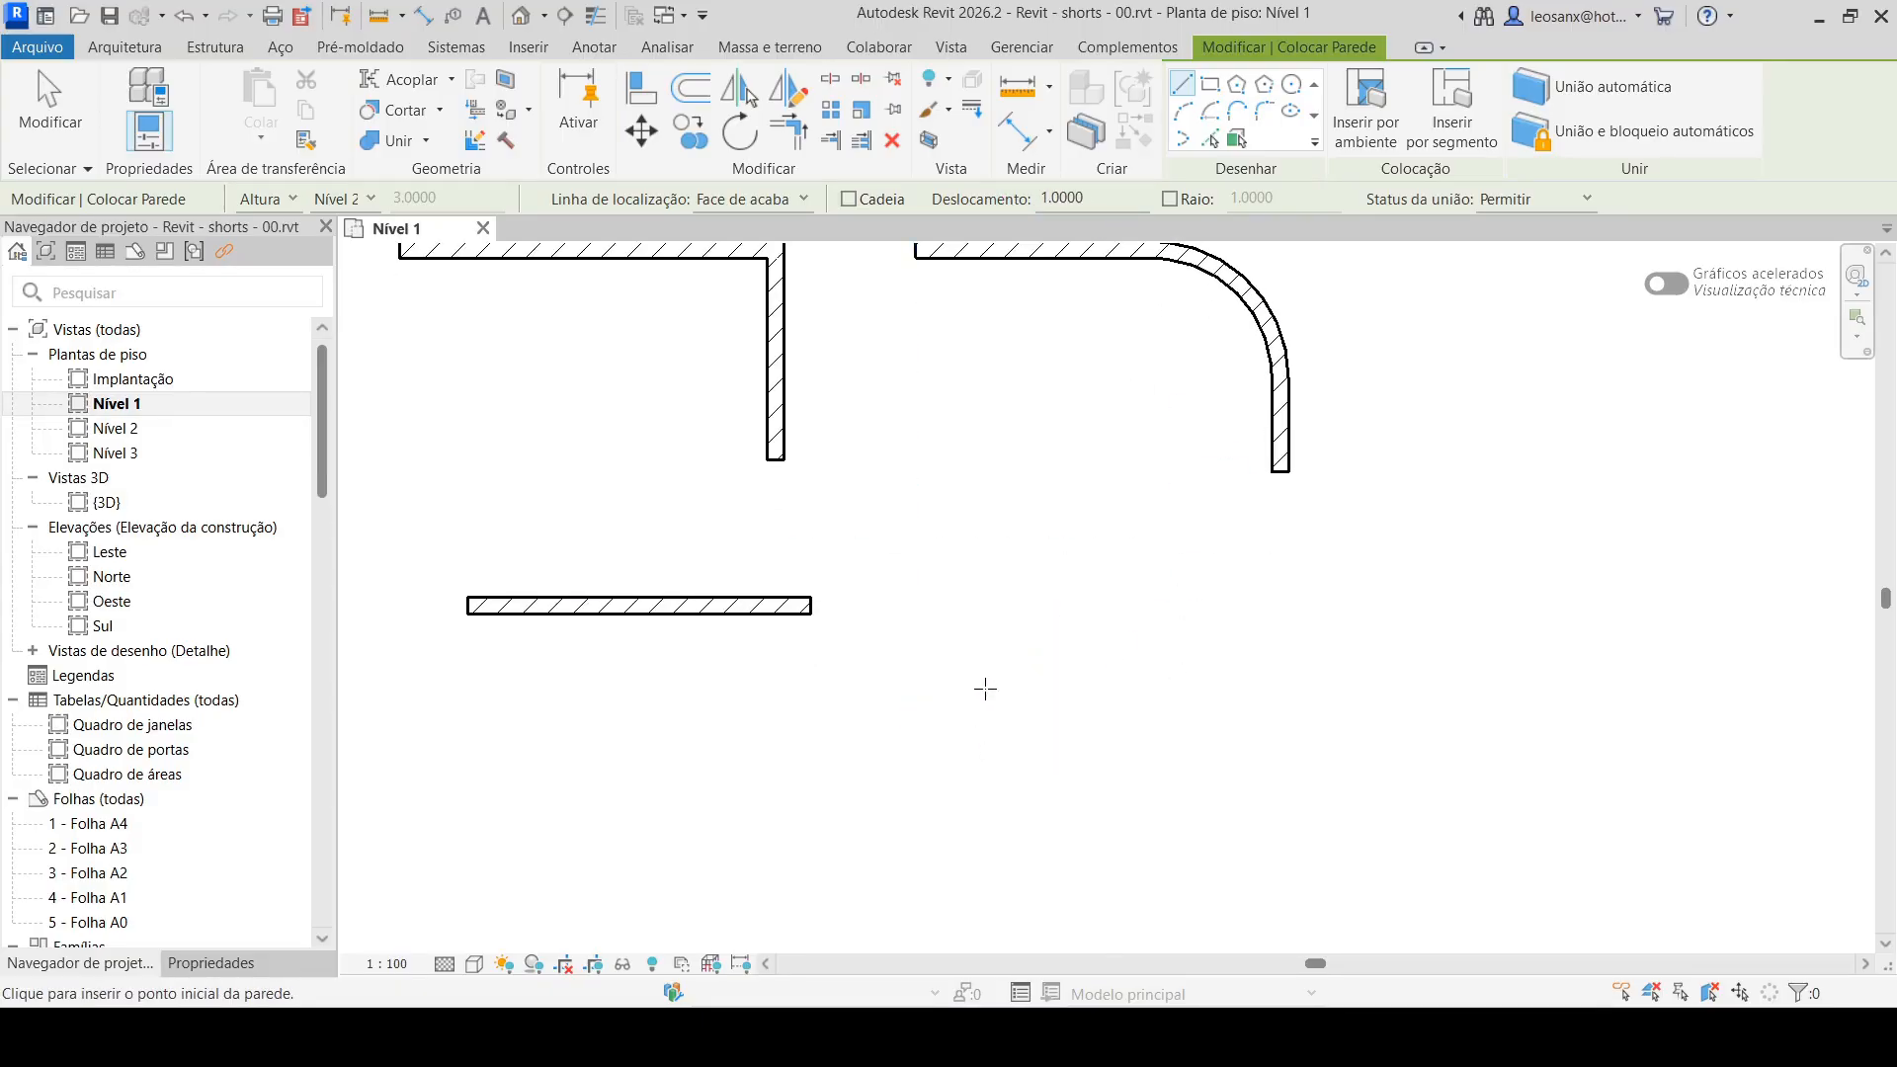
left_click(915, 613)
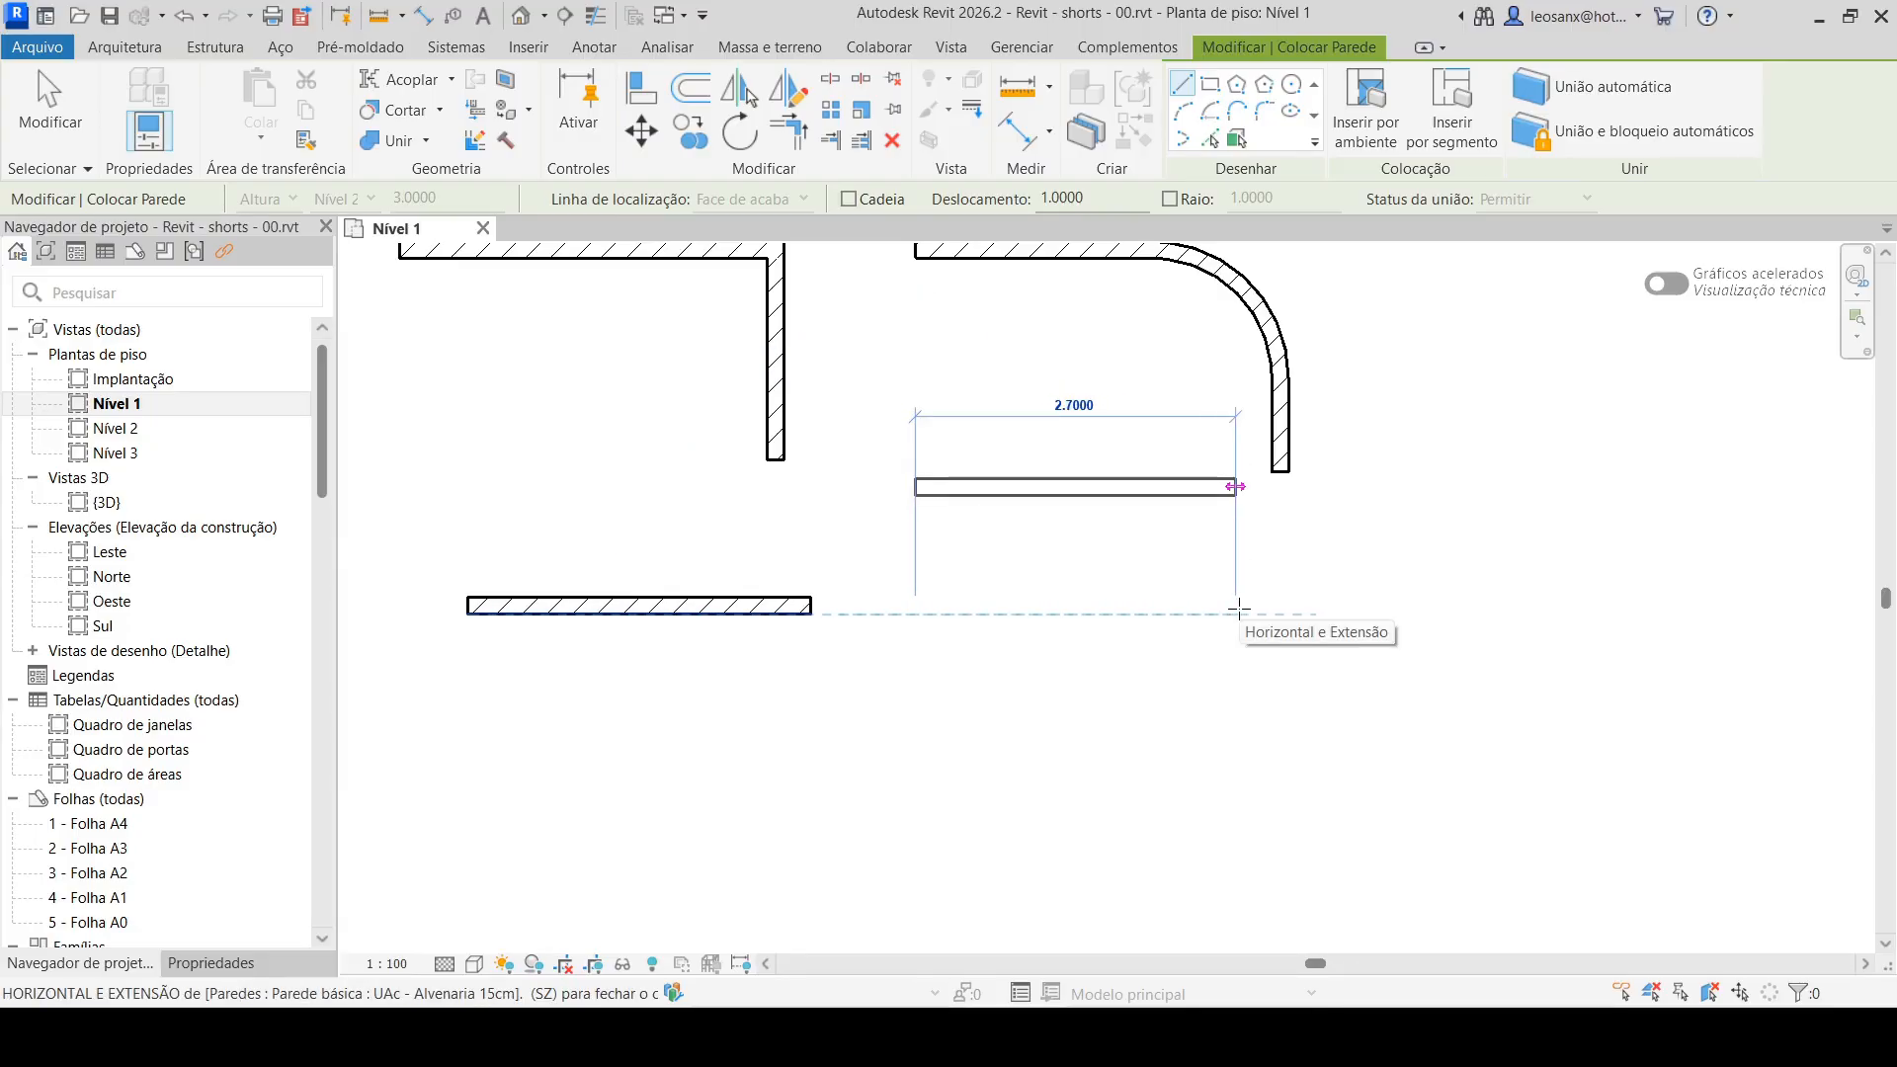
key("space")
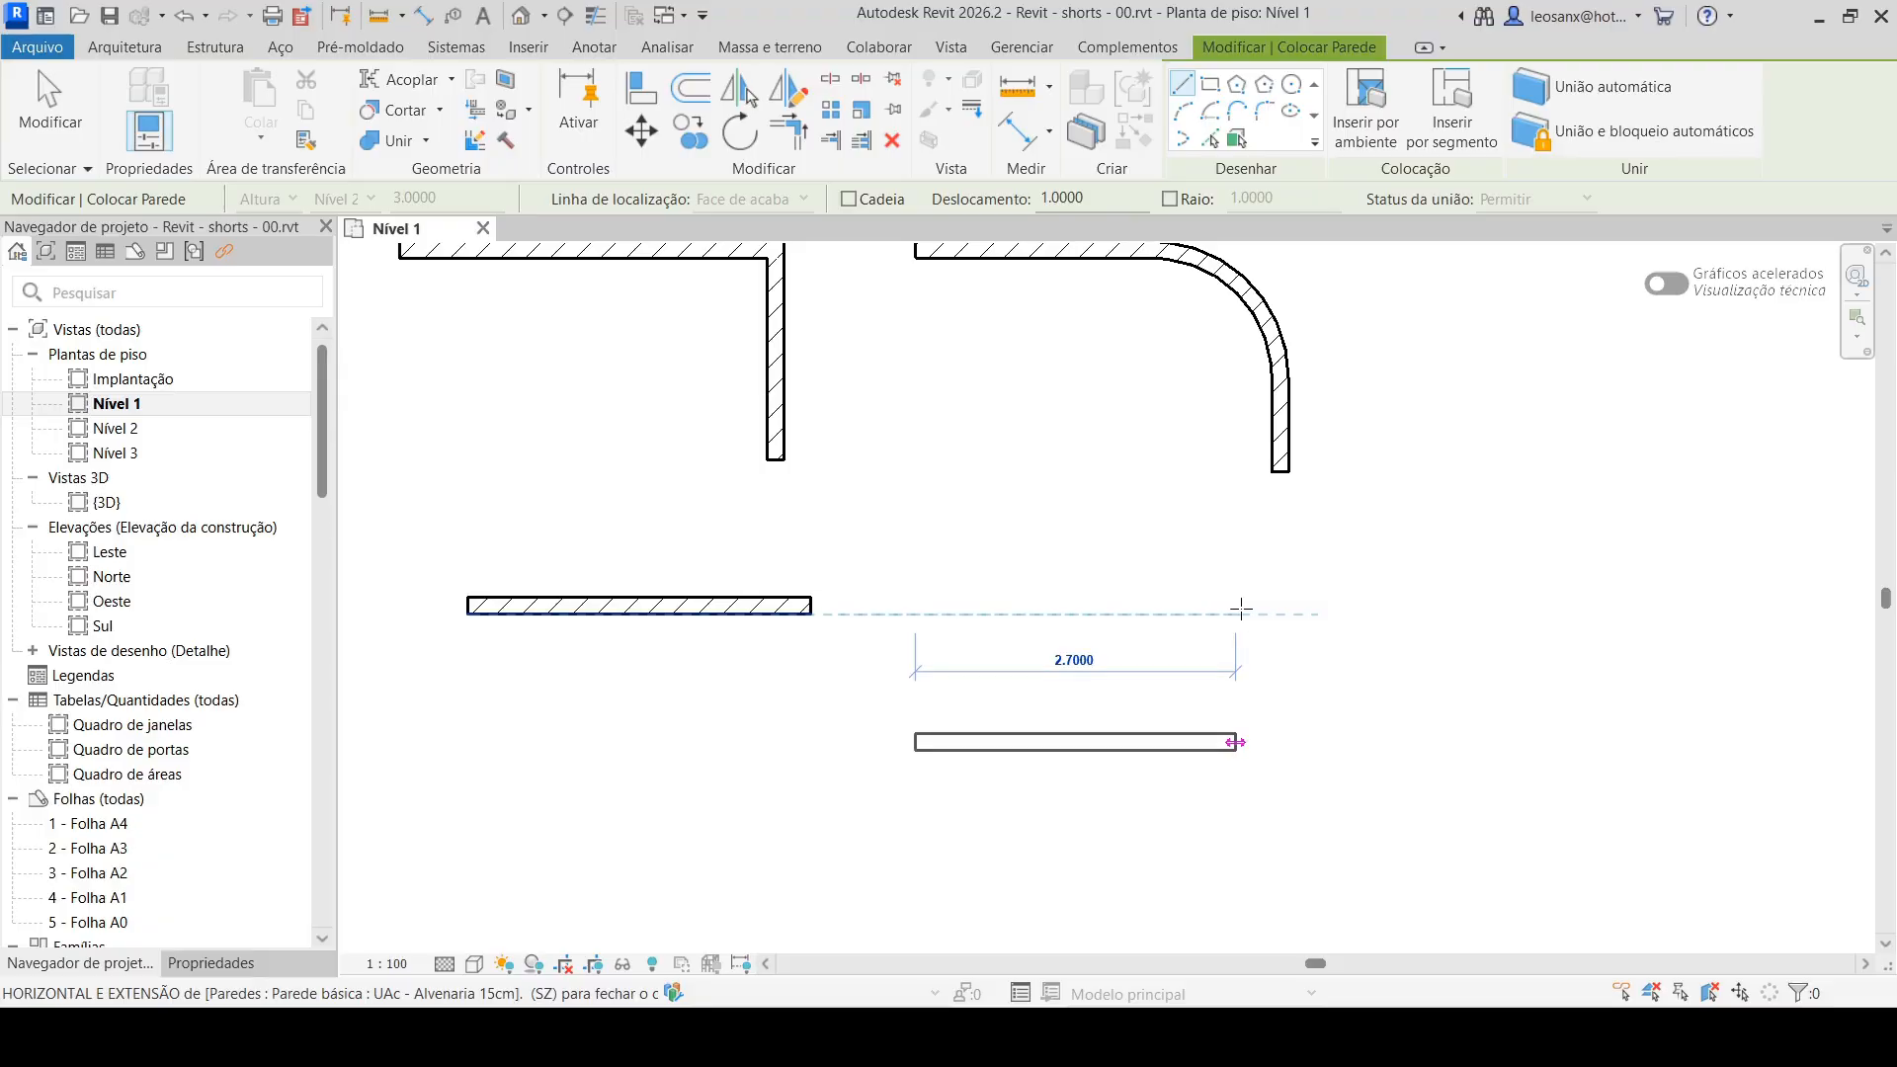
key("space")
key("space")
key("space")
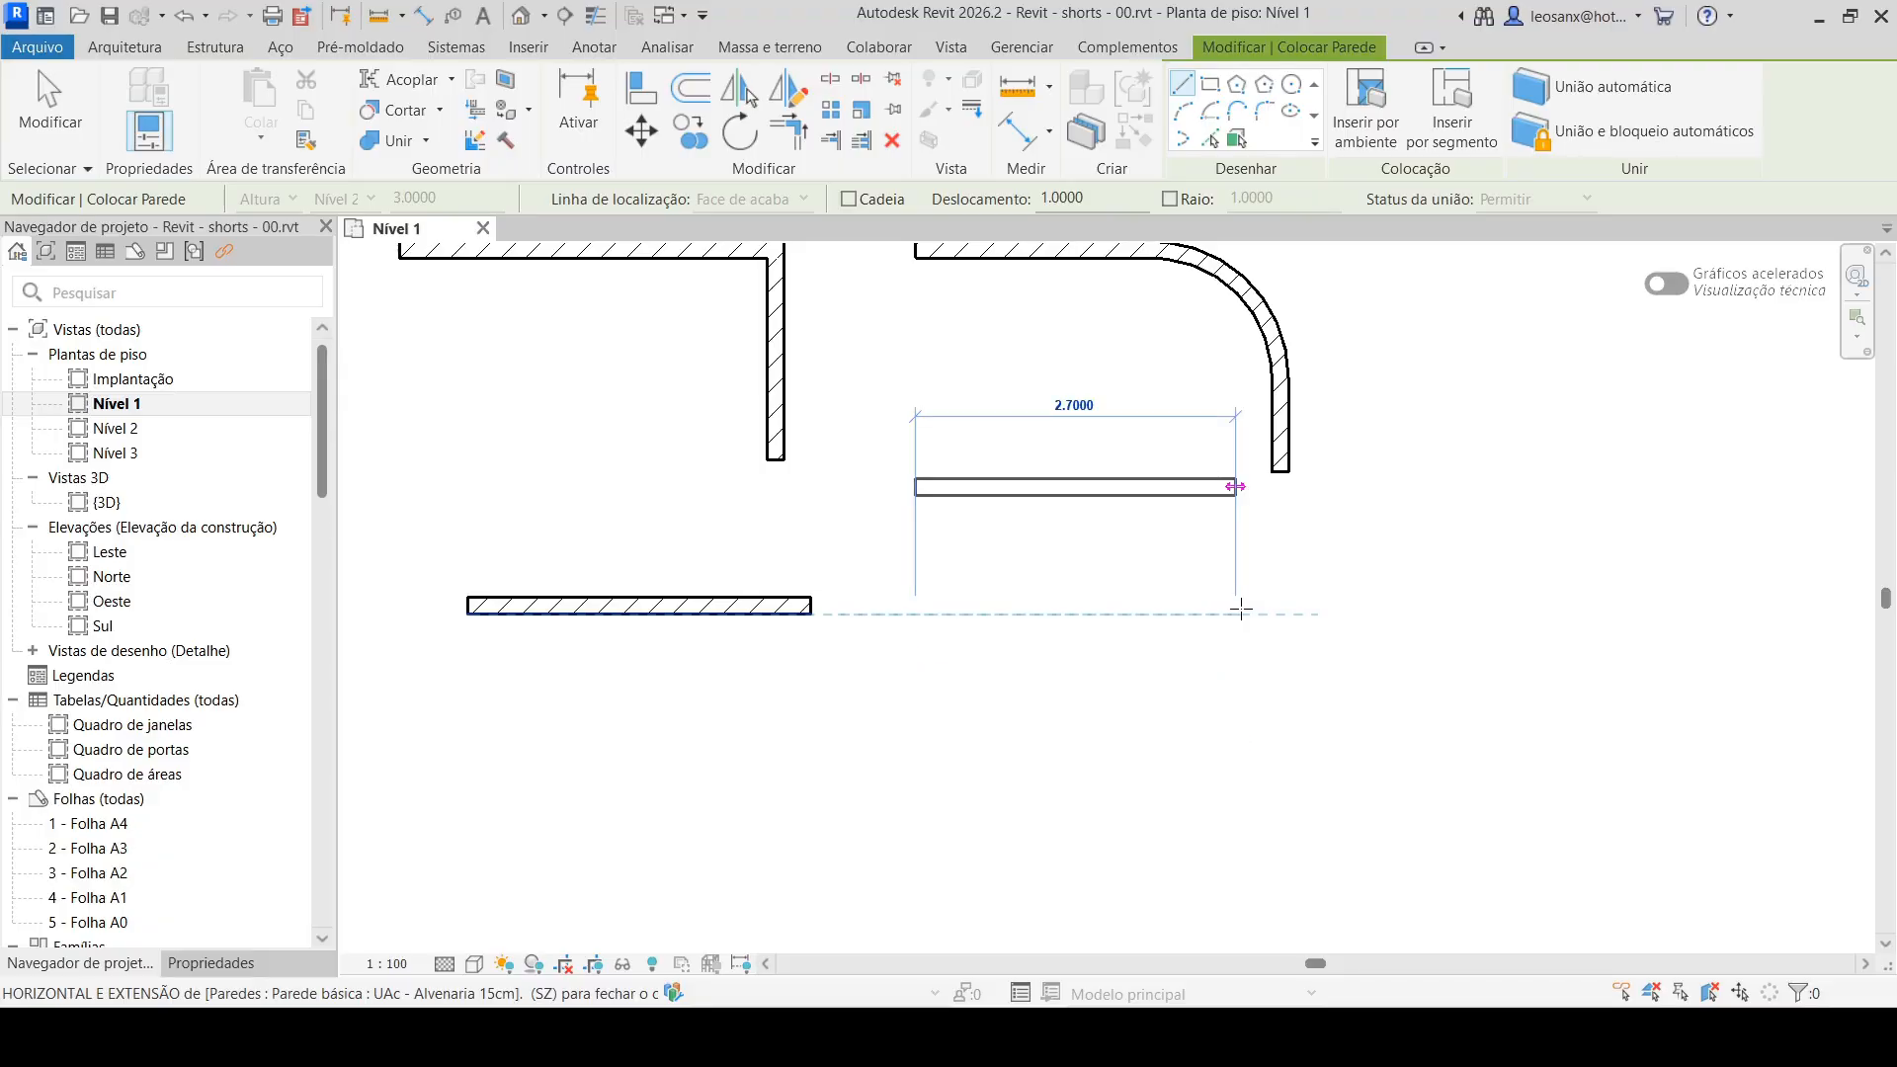
left_click(1237, 612)
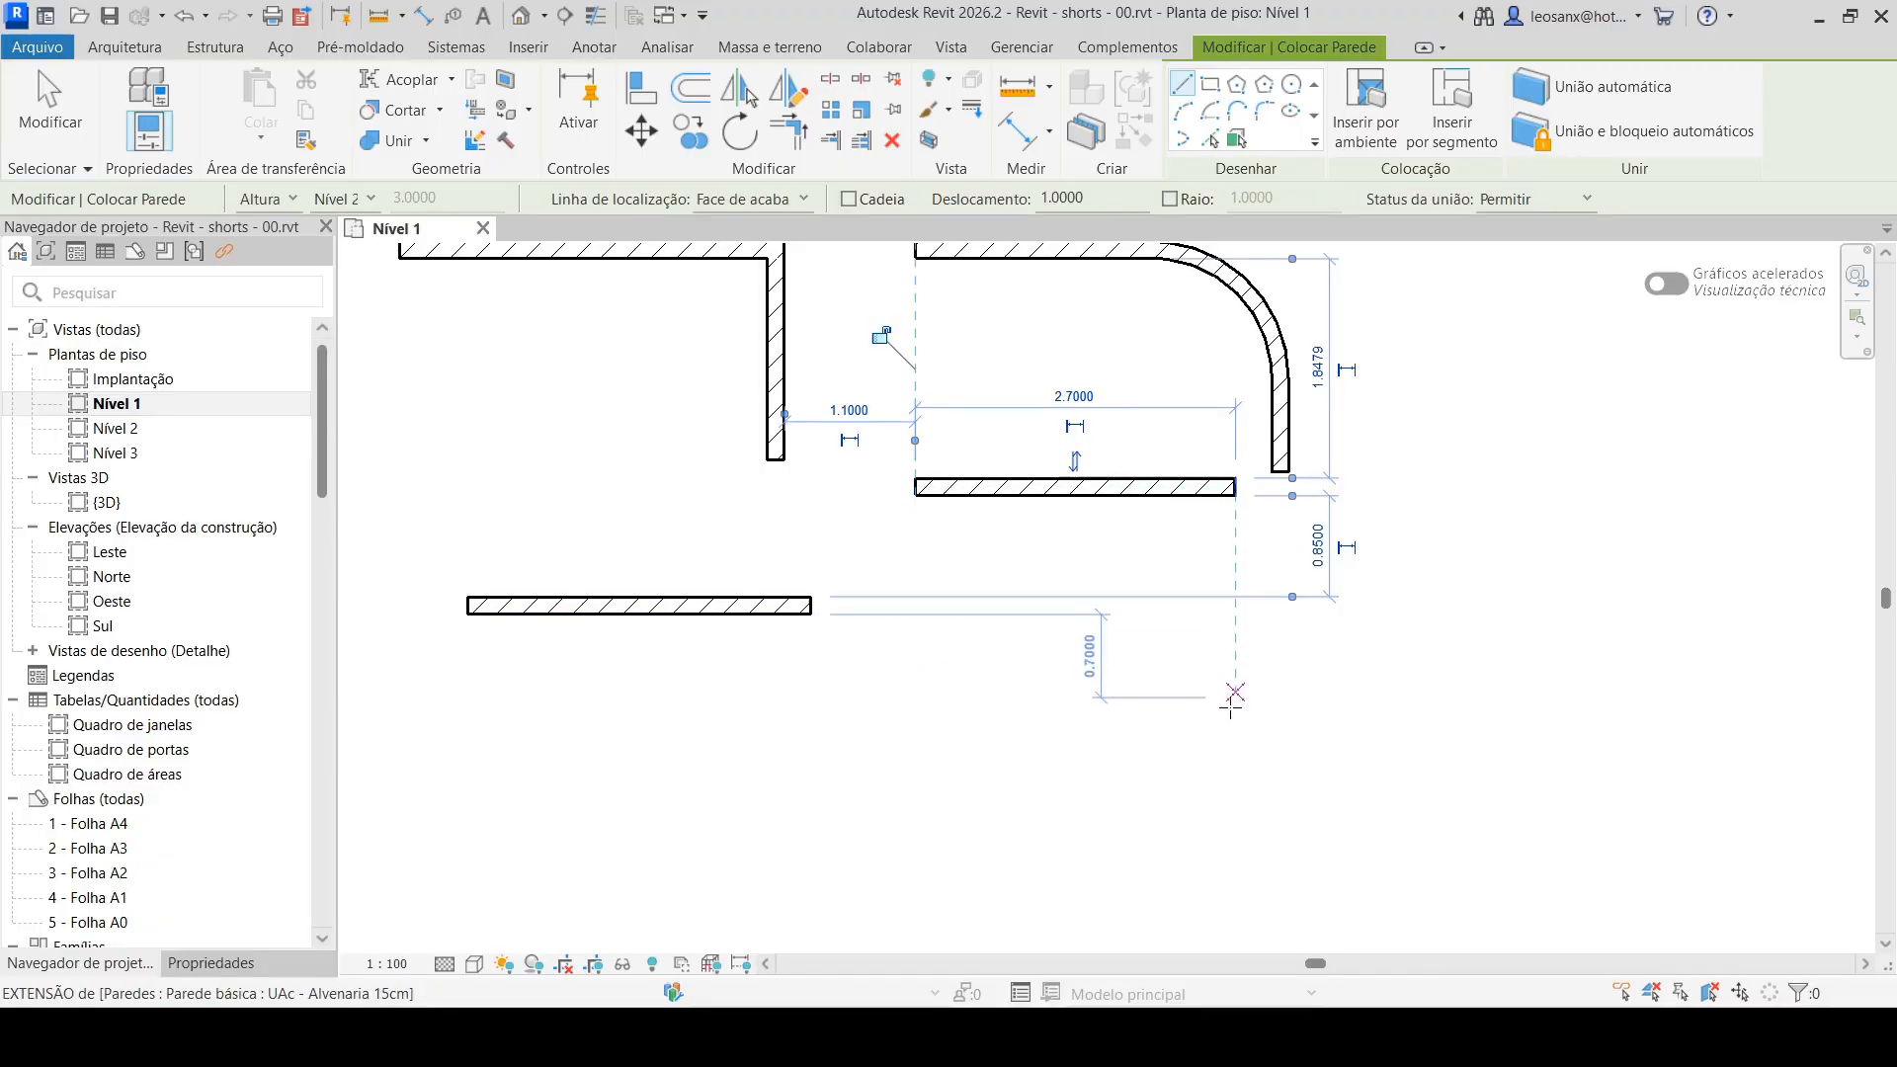
left_click(1237, 597)
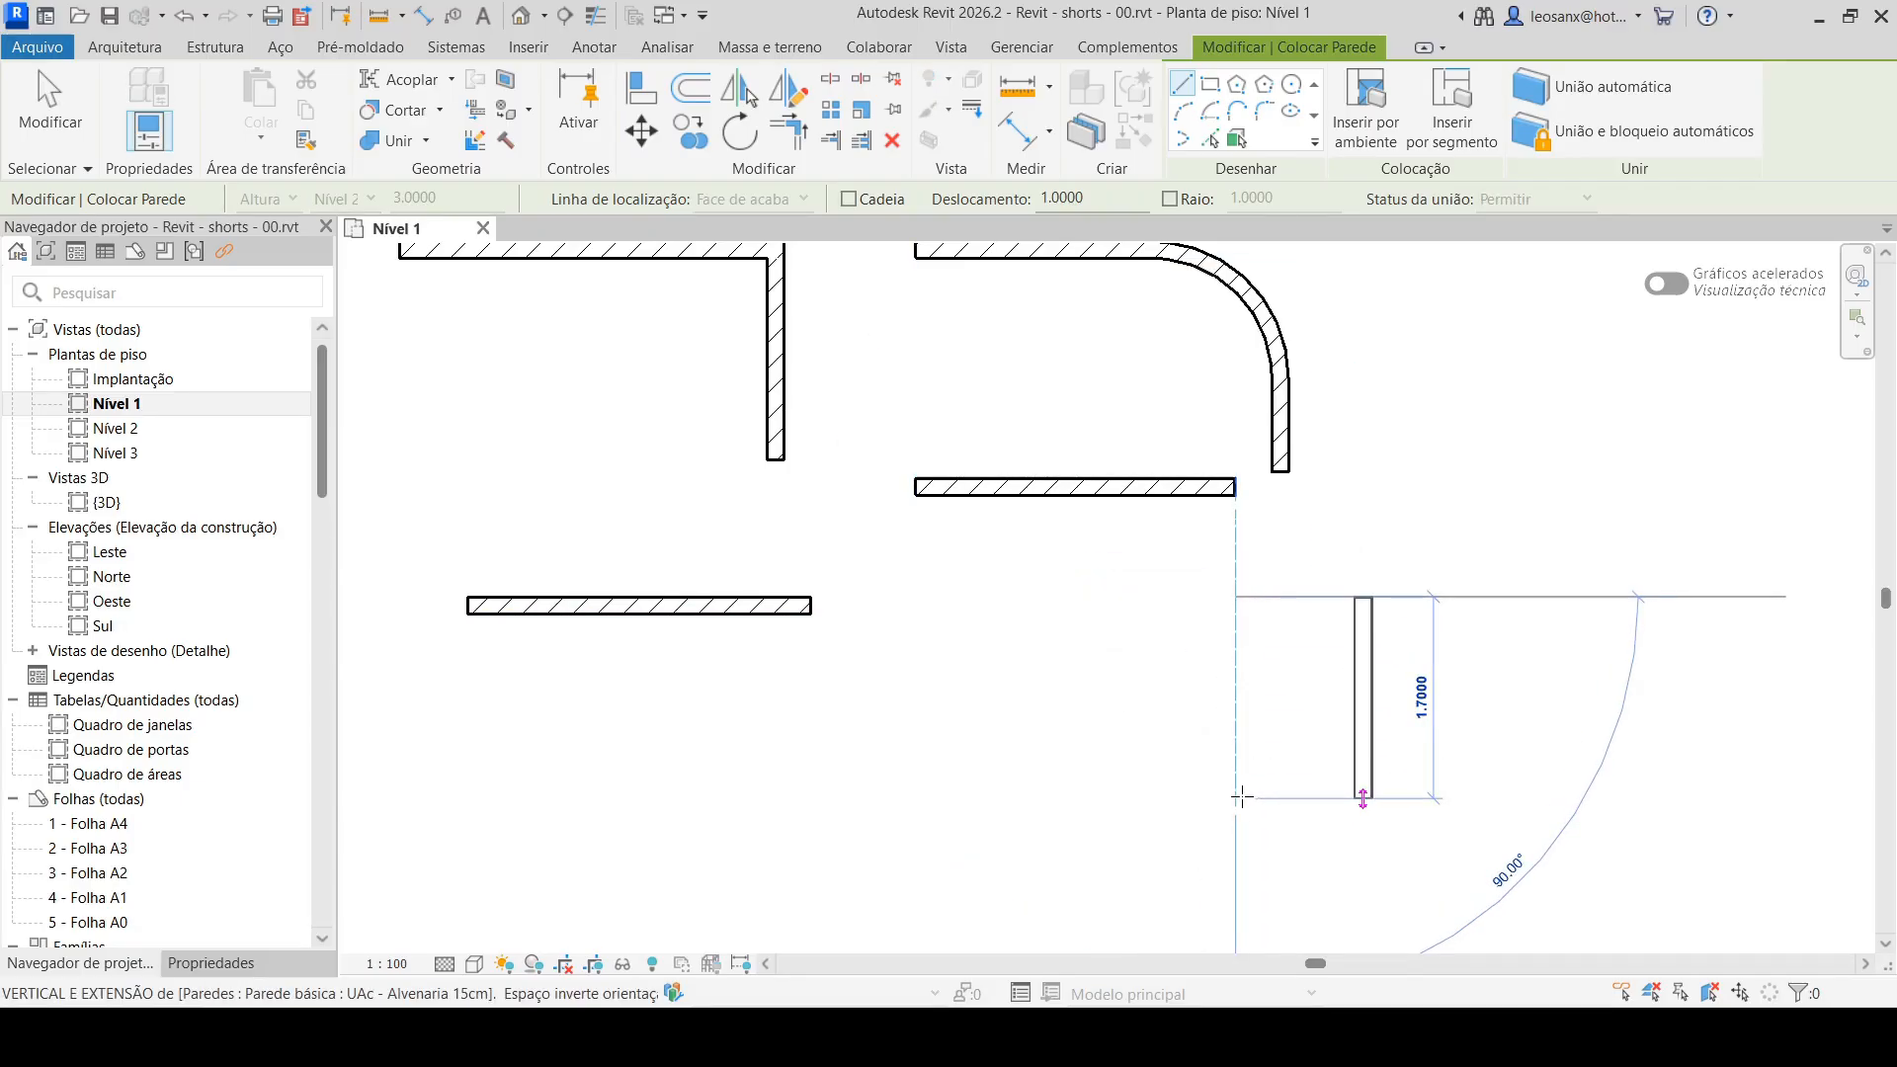
left_click(1241, 806)
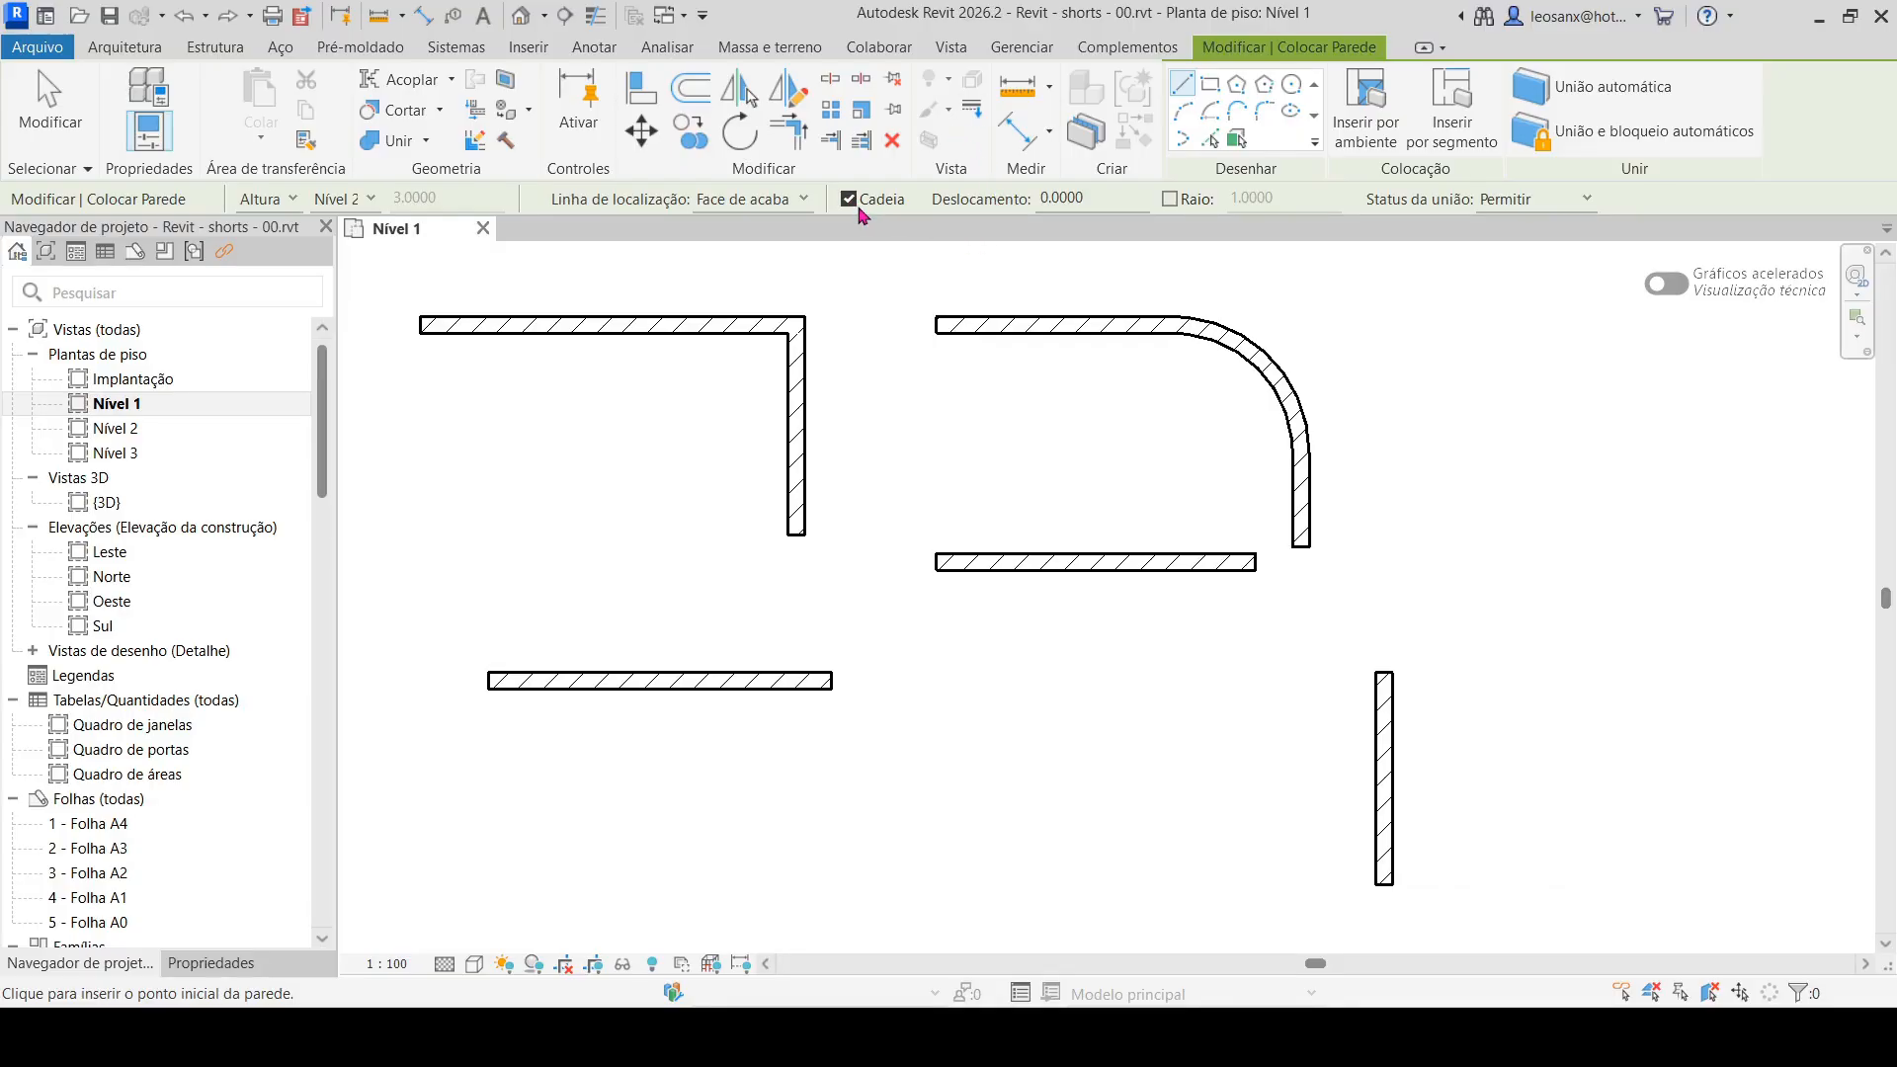
With chaining on and zero offset, draw a stepped run of three walls: a 1.6 m horizontal, a 45° diagonal and another horizontal
middle_click_drag(1050, 669, 1197, 513)
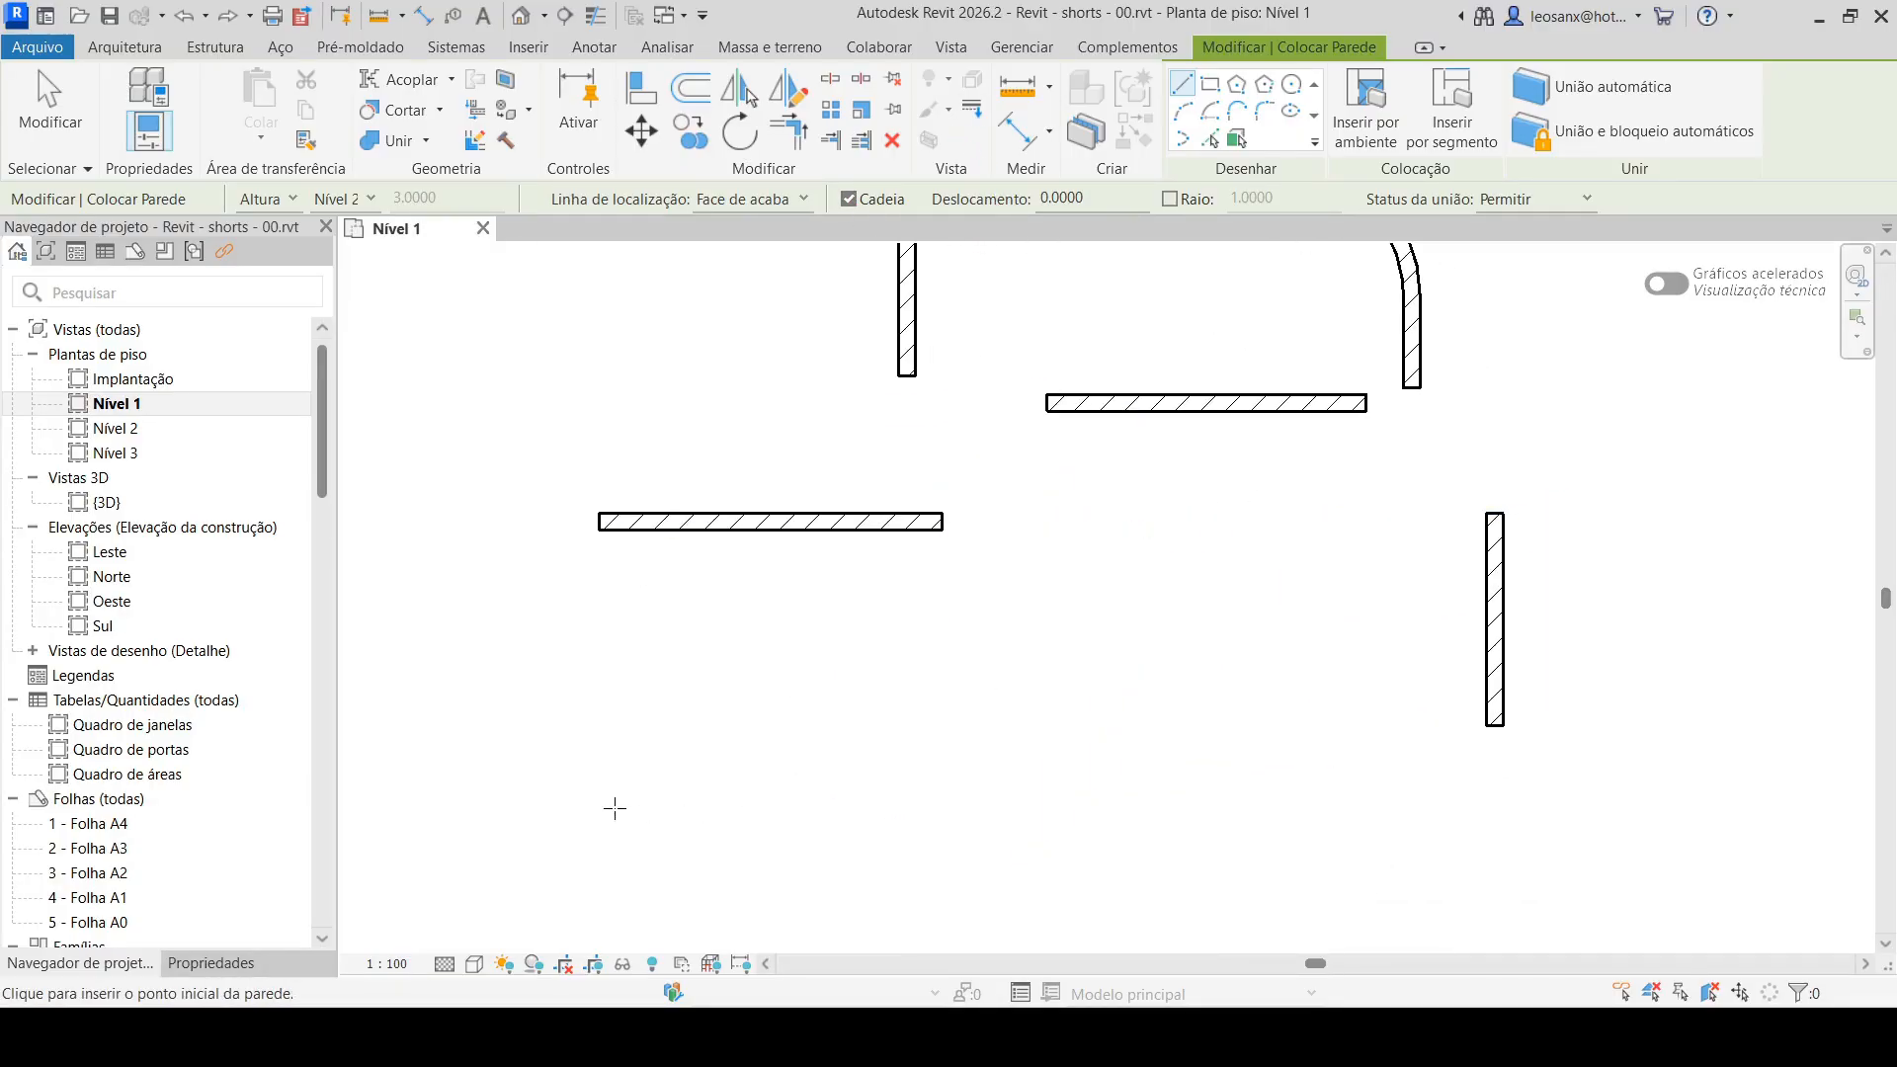
left_click(599, 694)
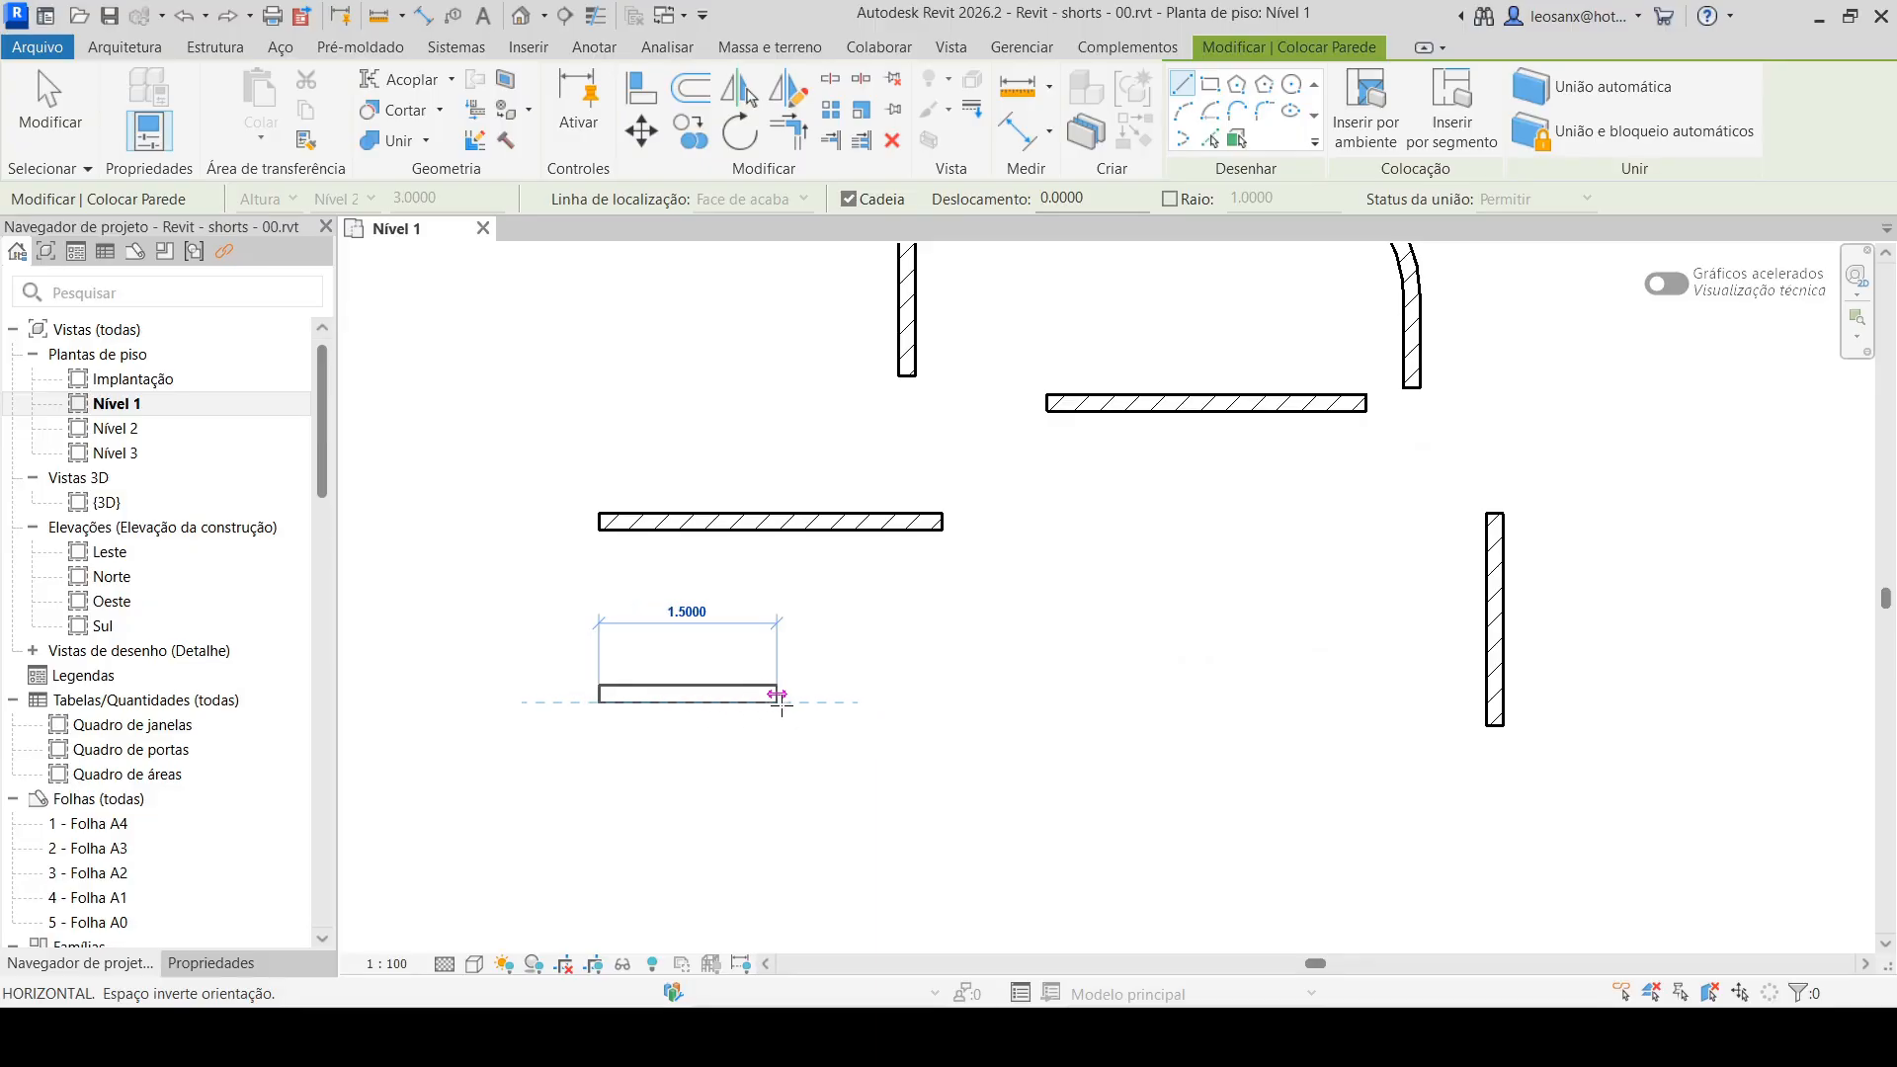
left_click(788, 694)
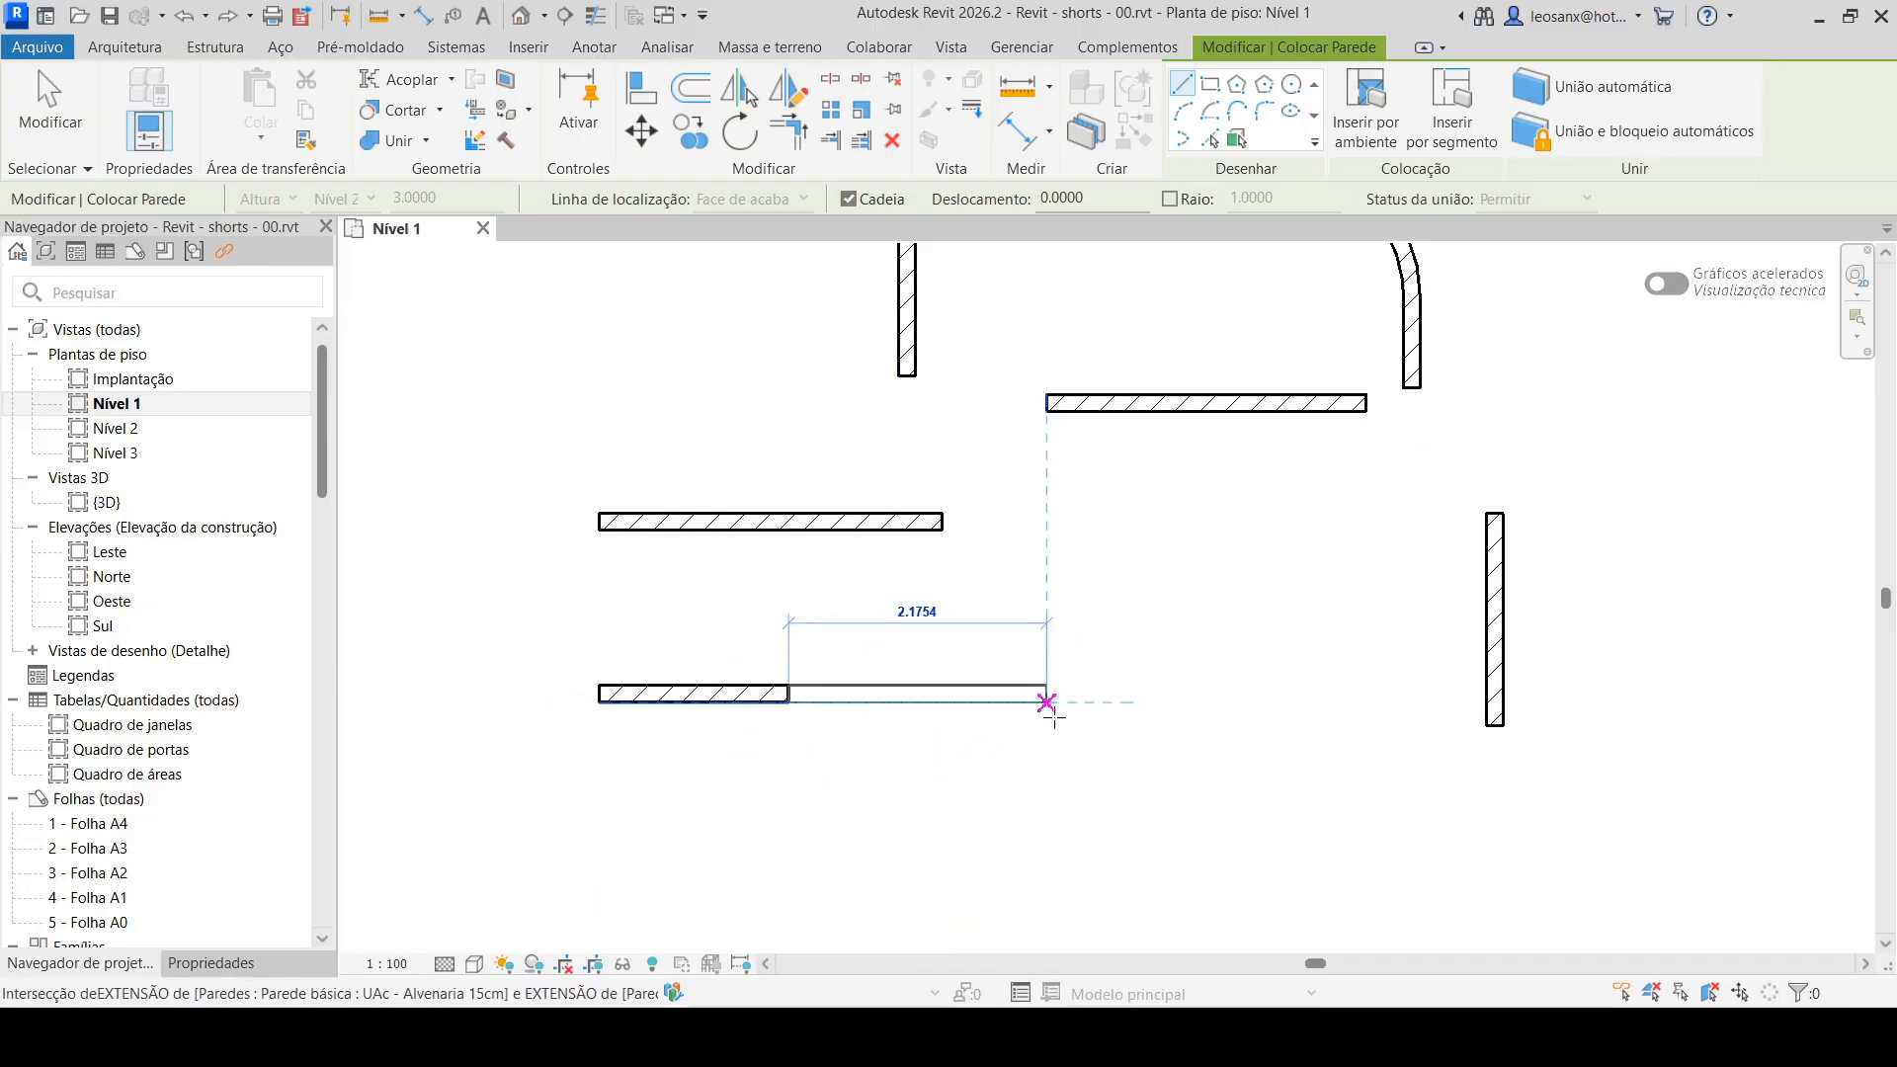
left_click(877, 605)
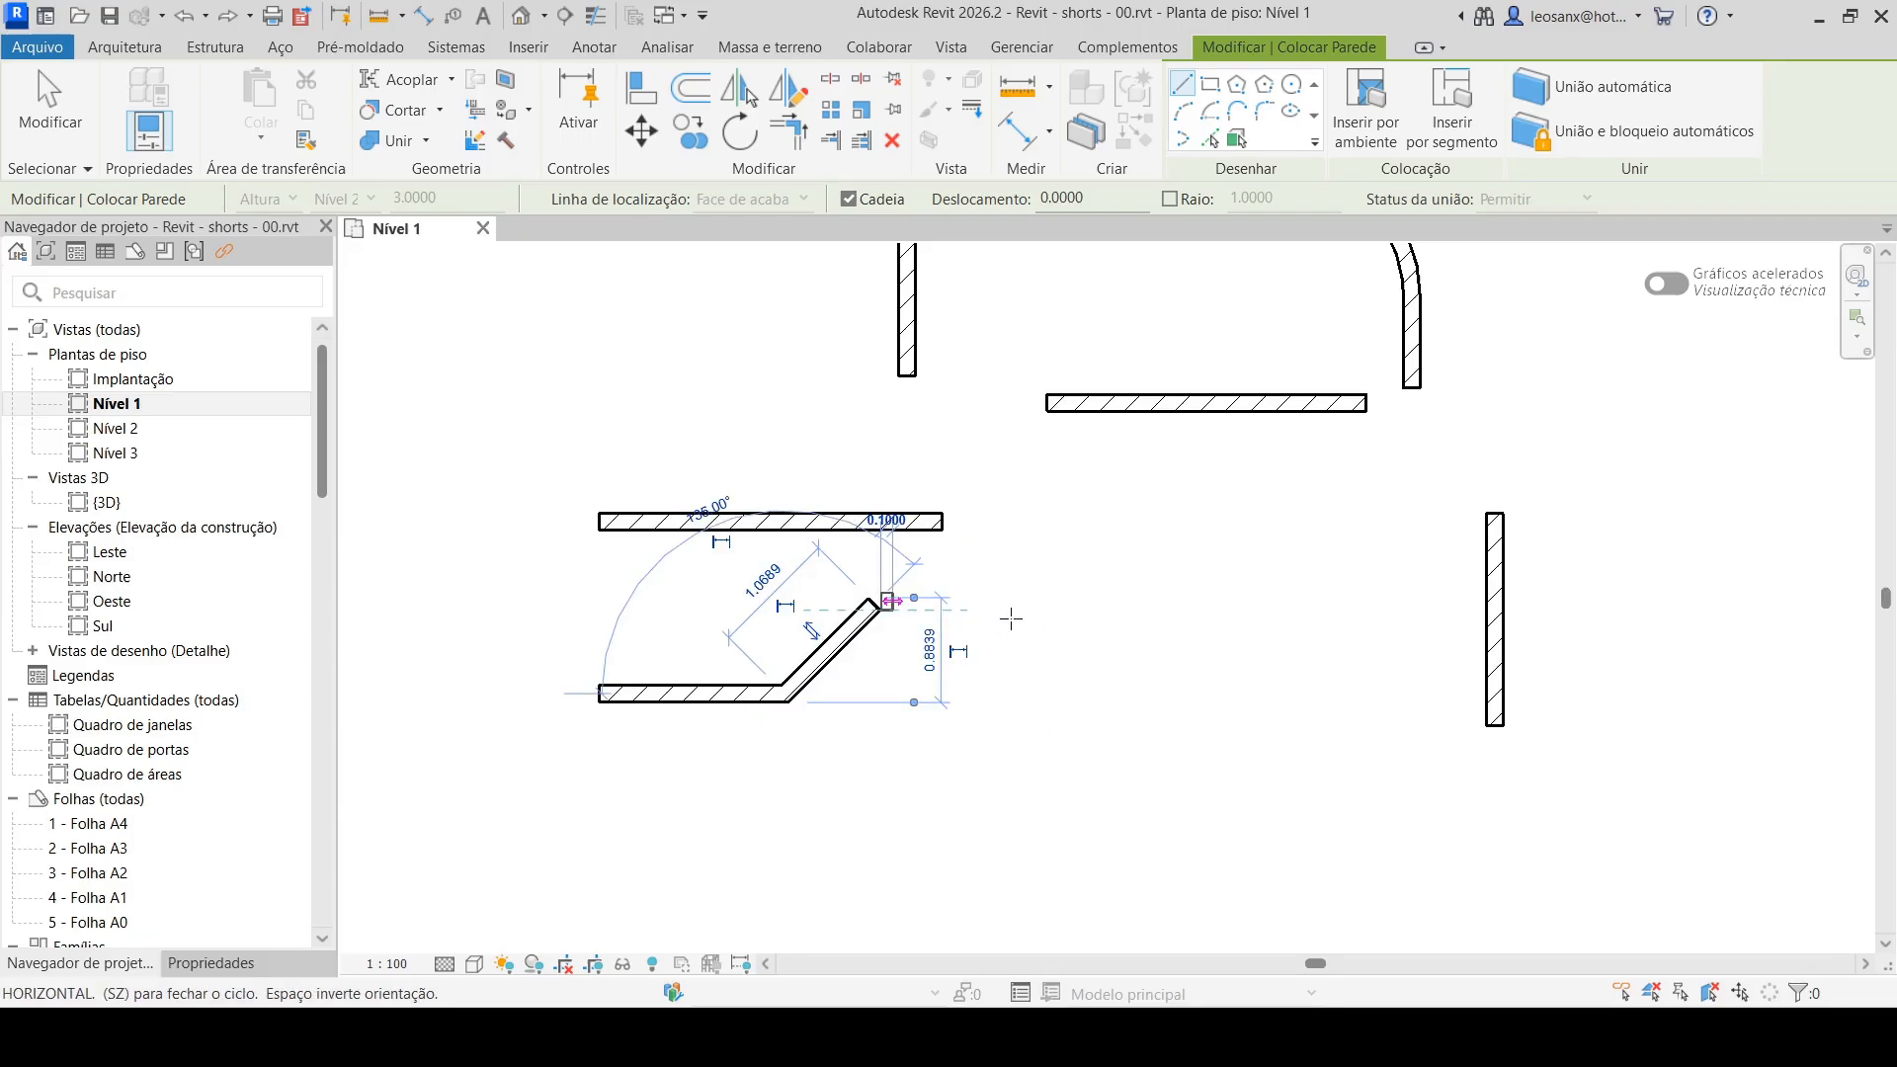
left_click(1070, 601)
key("Escape")
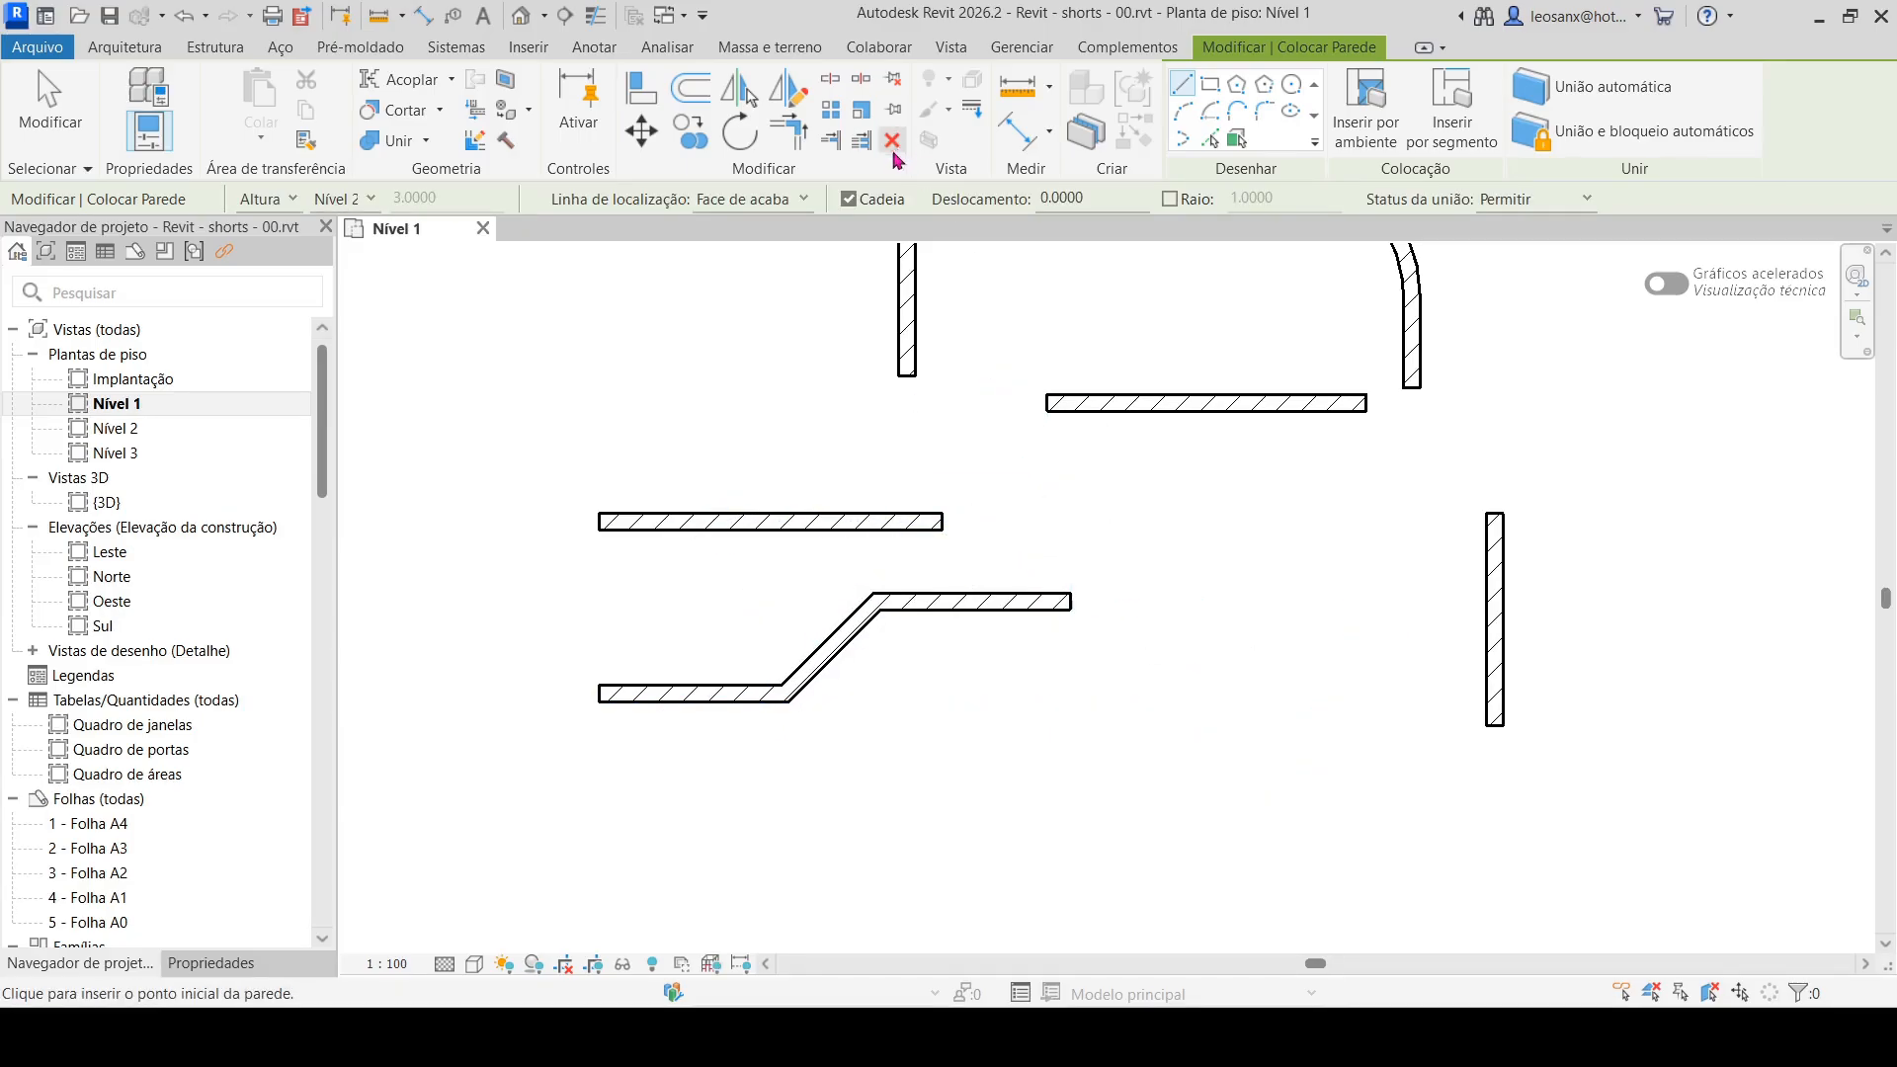
With chaining off, draw two separate aligned horizontal walls about 1.6 m long below the stepped run, and turn chaining back on
left_click(599, 809)
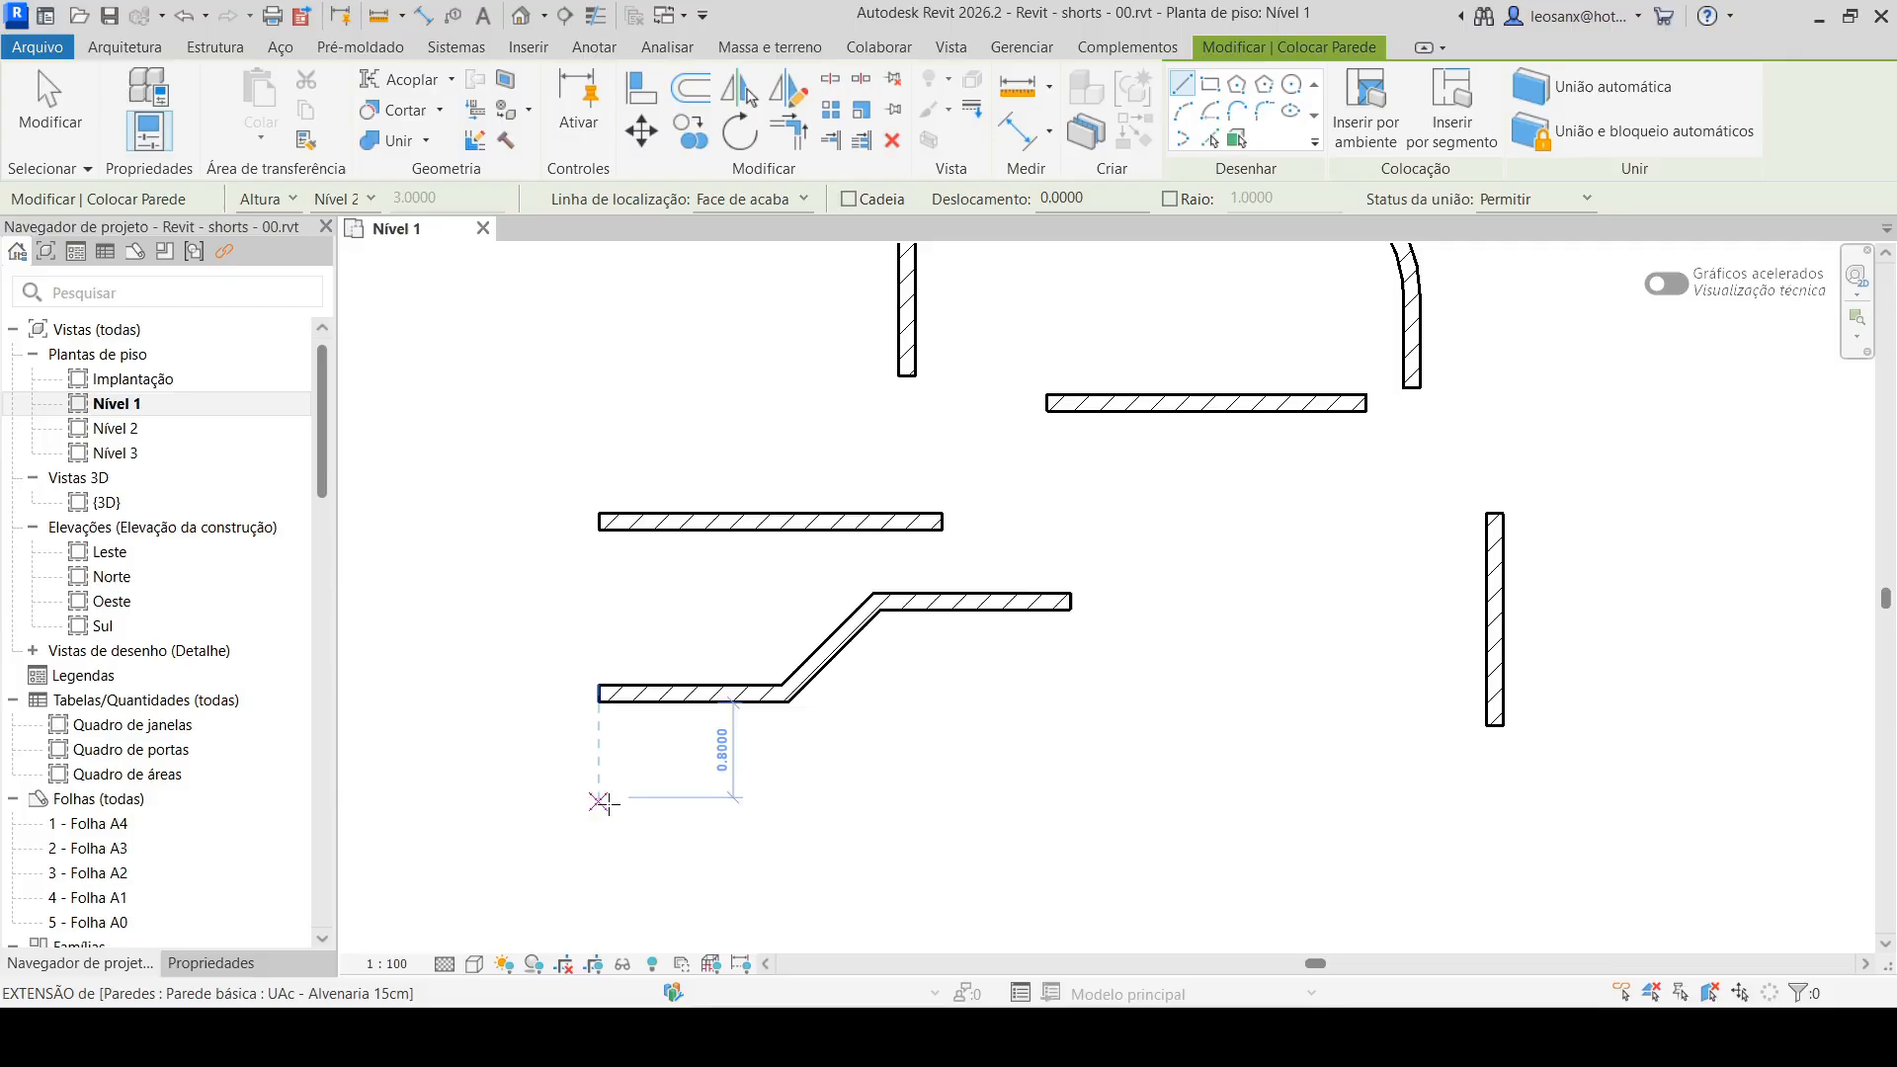
left_click(788, 808)
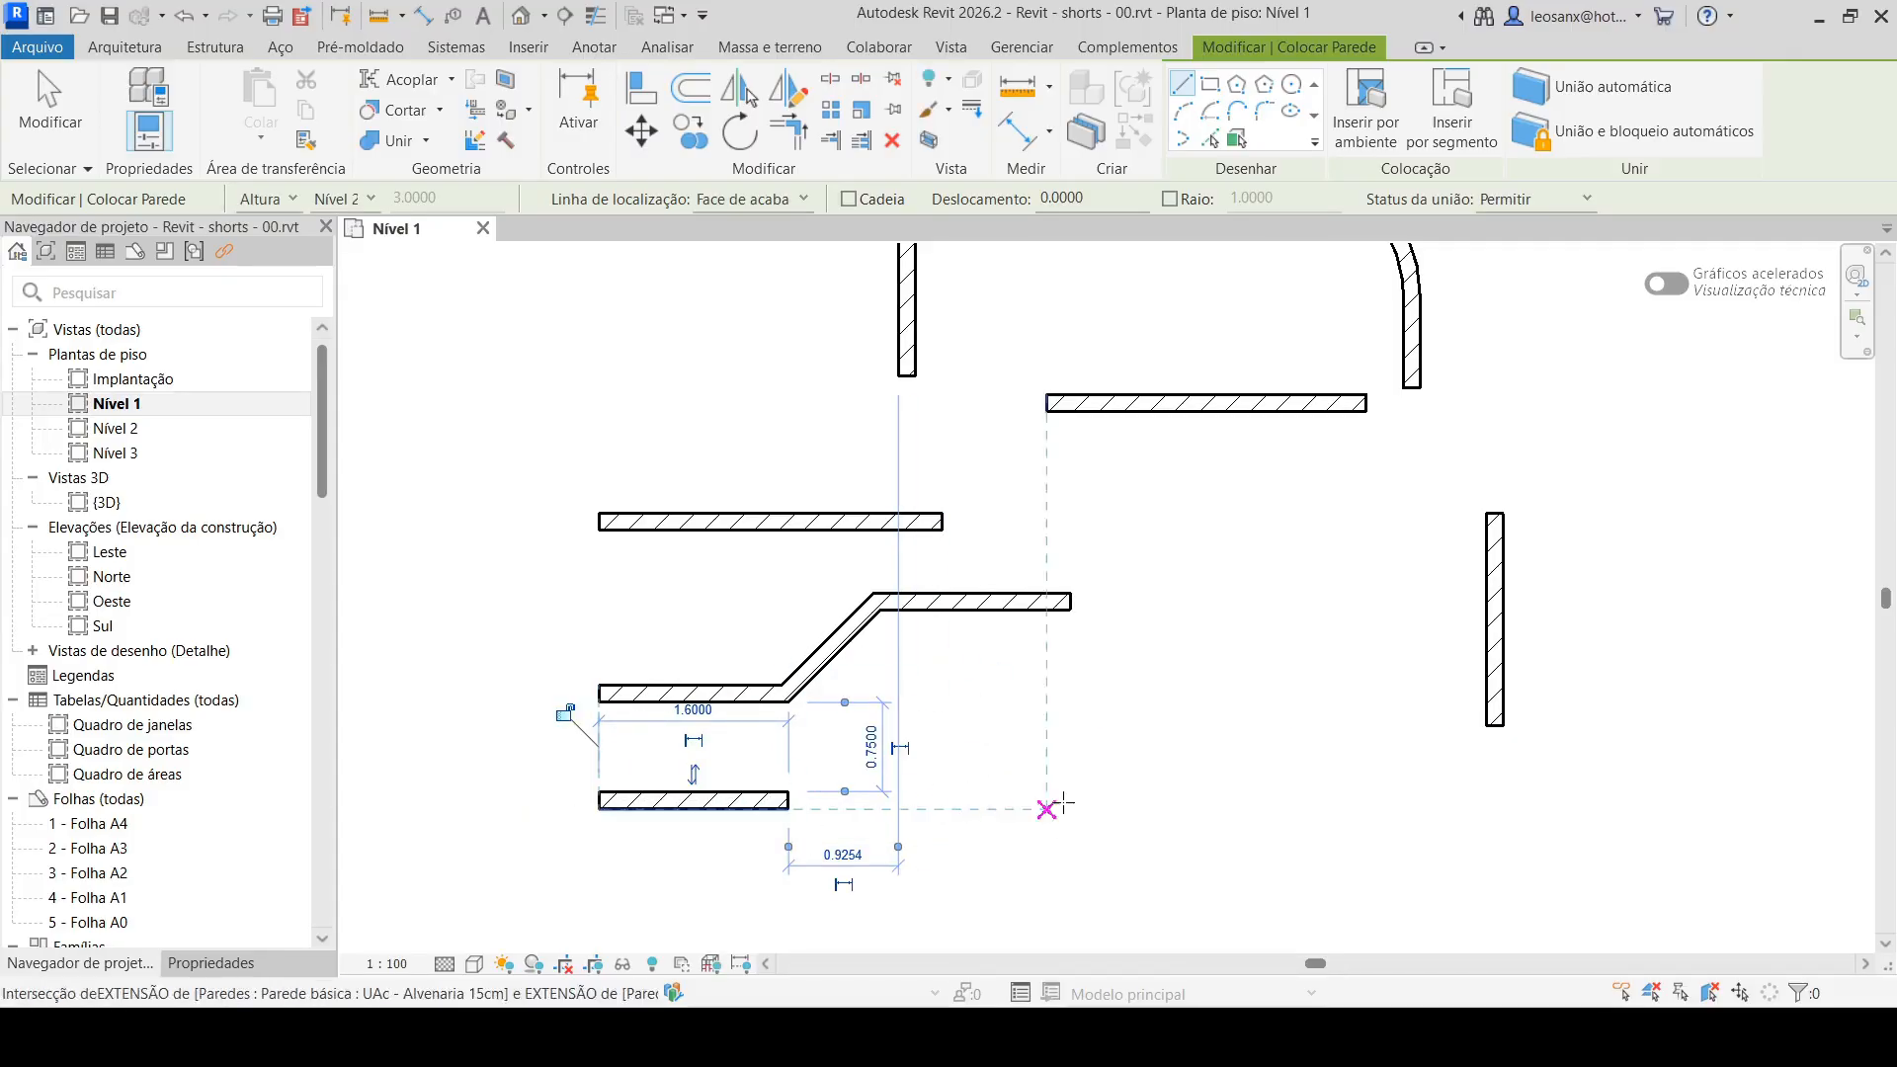
left_click(964, 808)
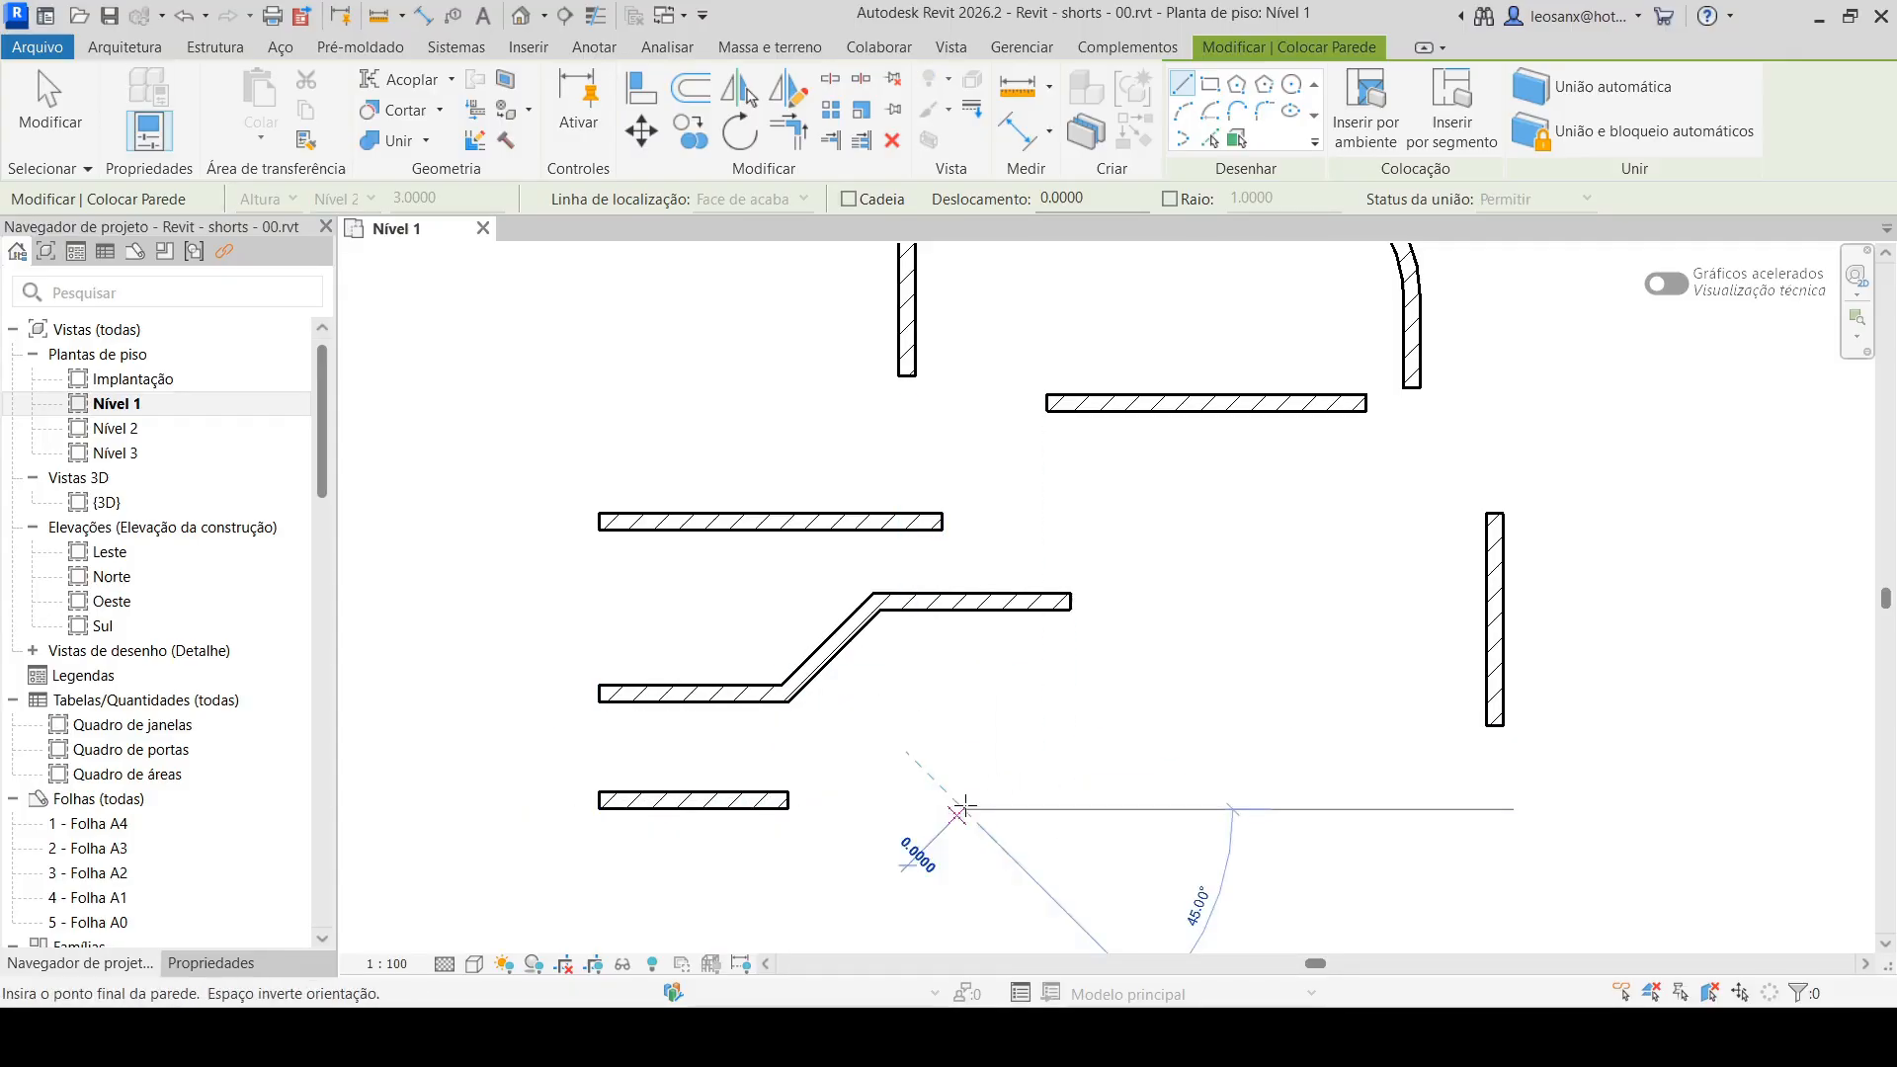
left_click(1153, 801)
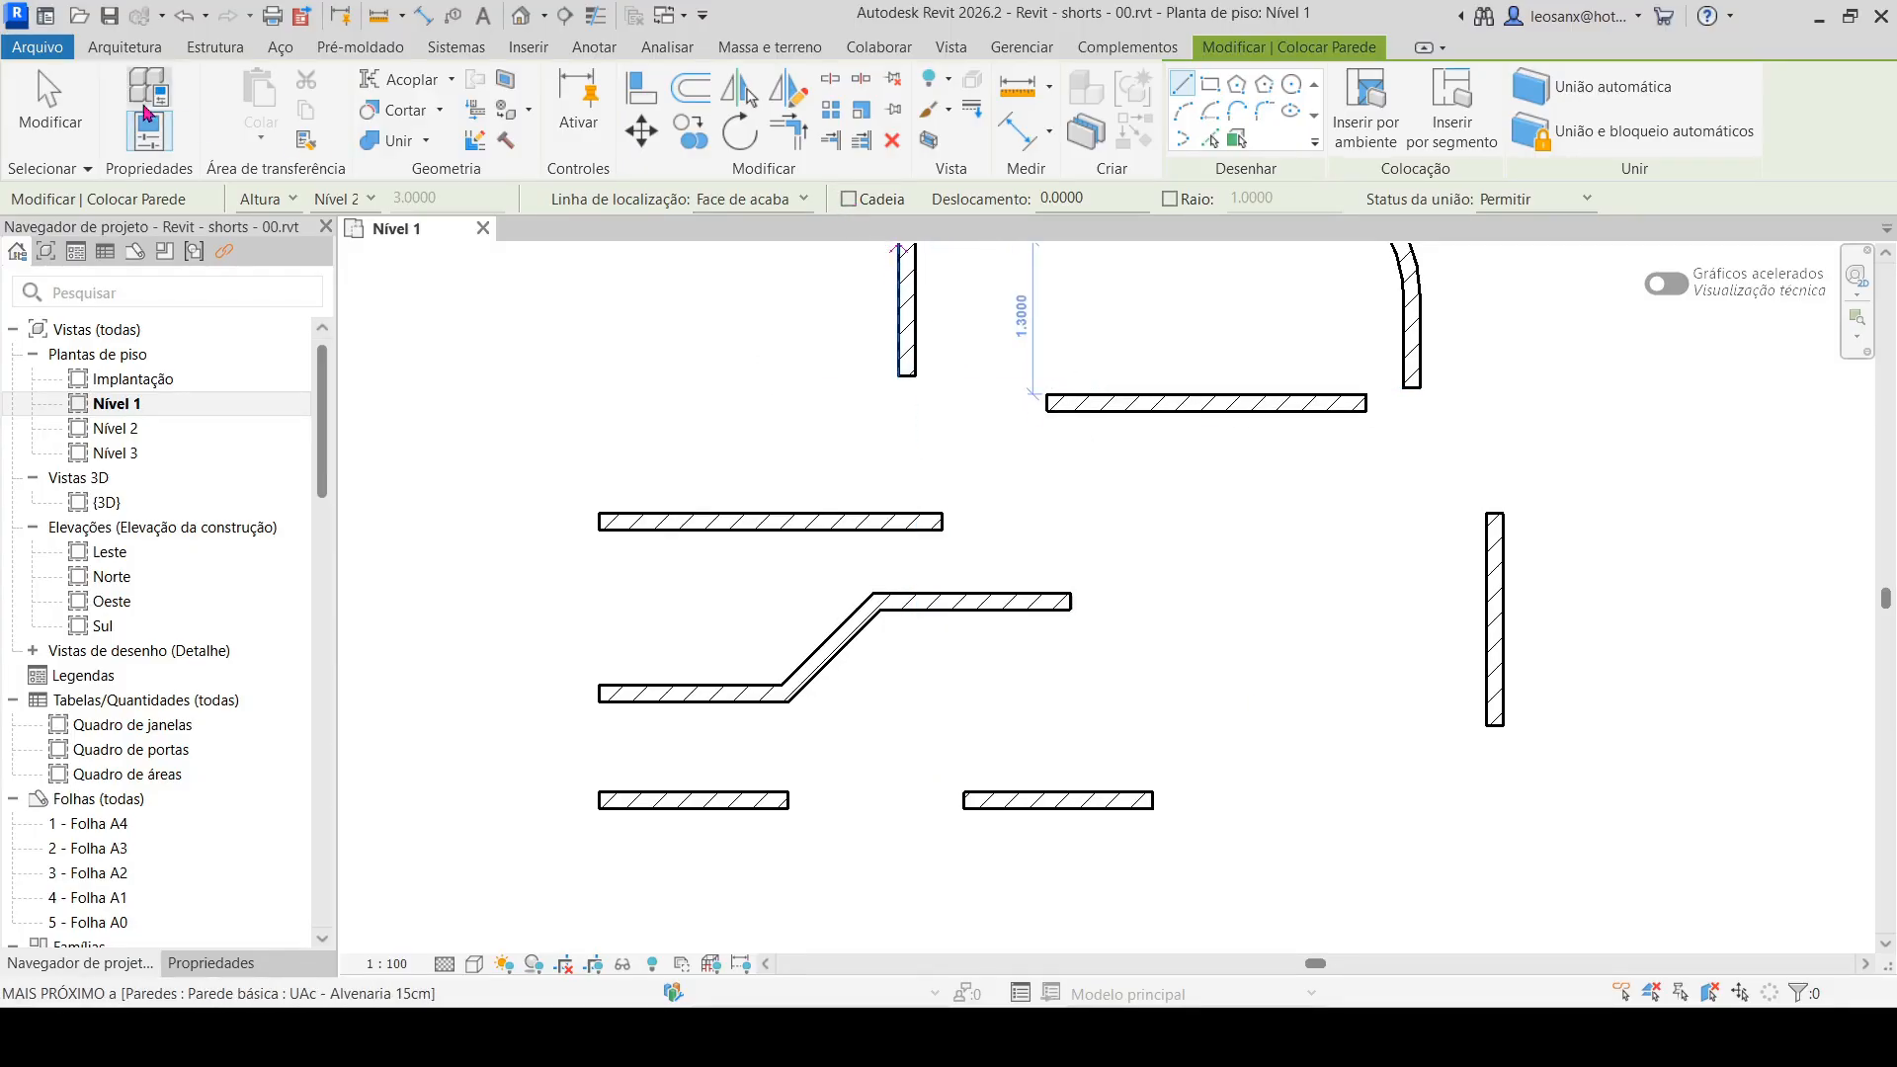
left_click(50, 104)
left_click(139, 93)
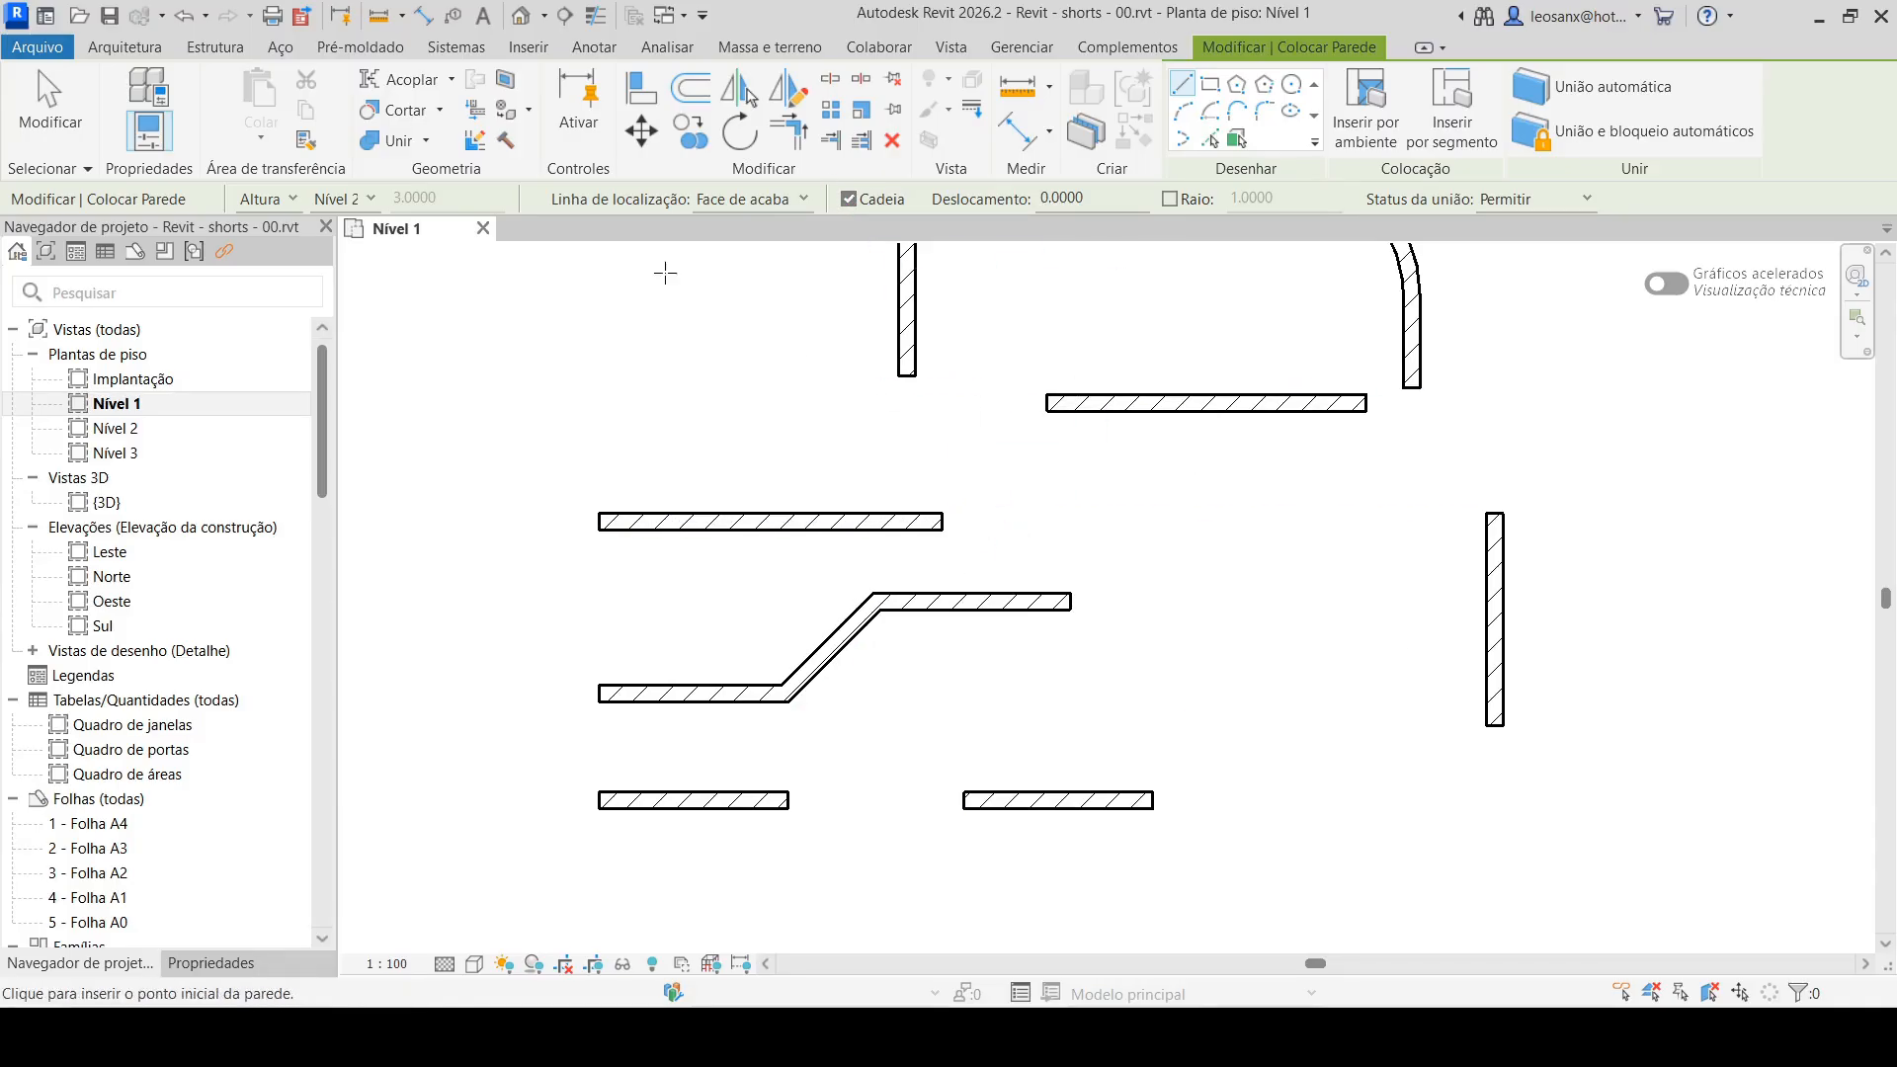
left_click(49, 107)
Delete all the example walls from the floor plan
scroll(1210, 654, "down", 2)
scroll(1431, 614, "down", 2)
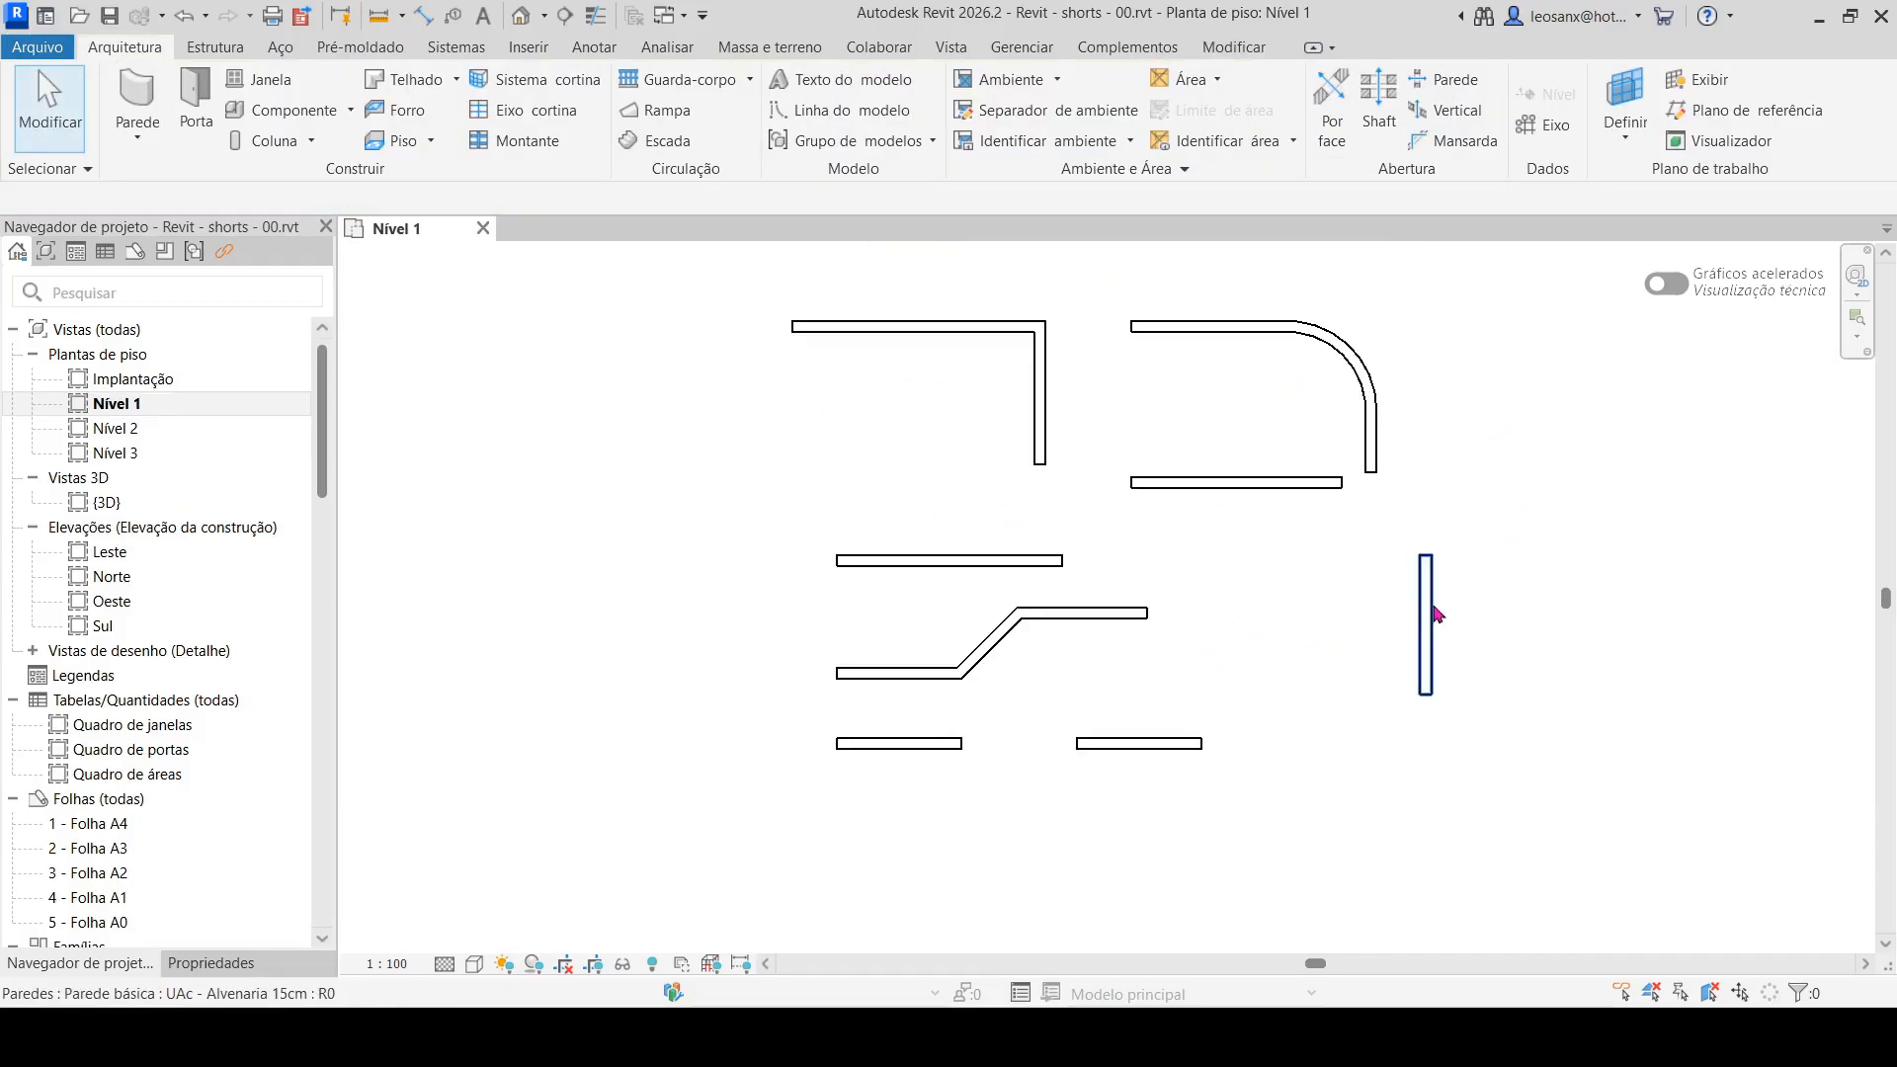
left_click_drag(1483, 302, 635, 826)
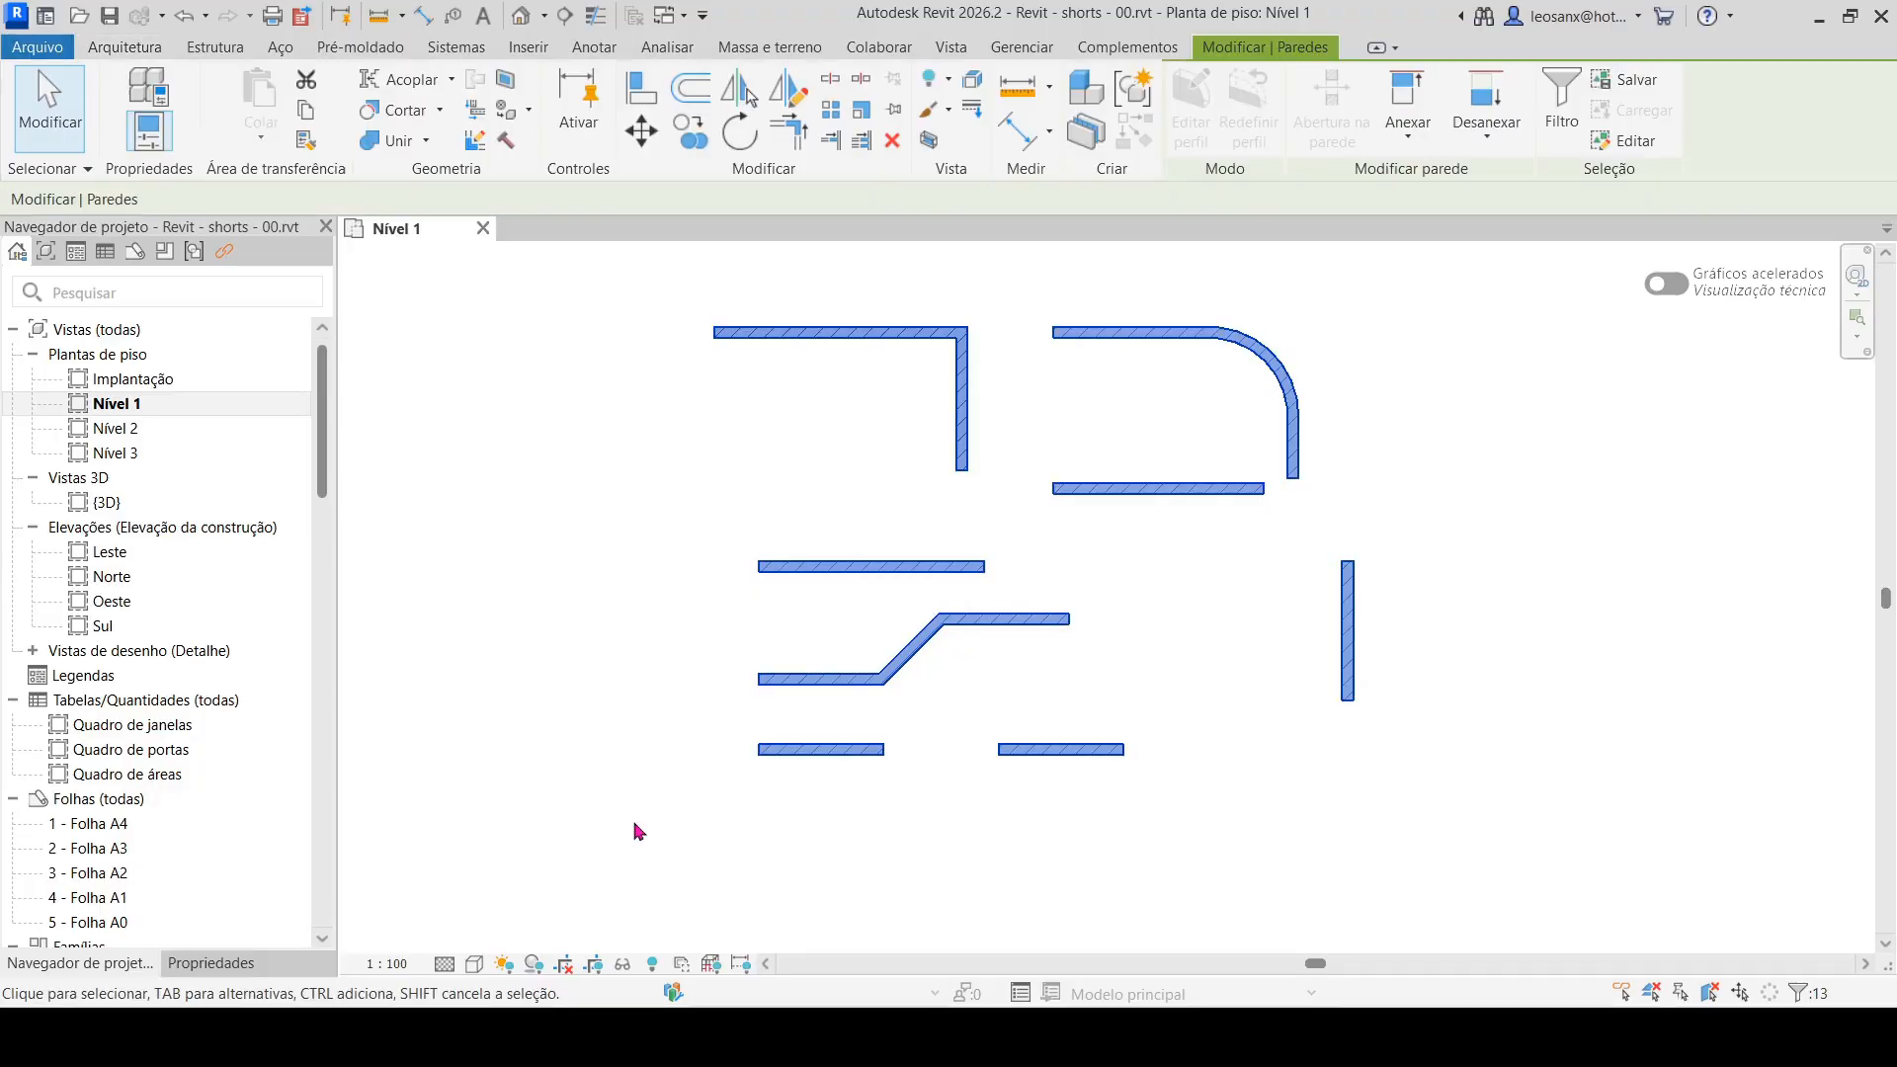
key("Delete")
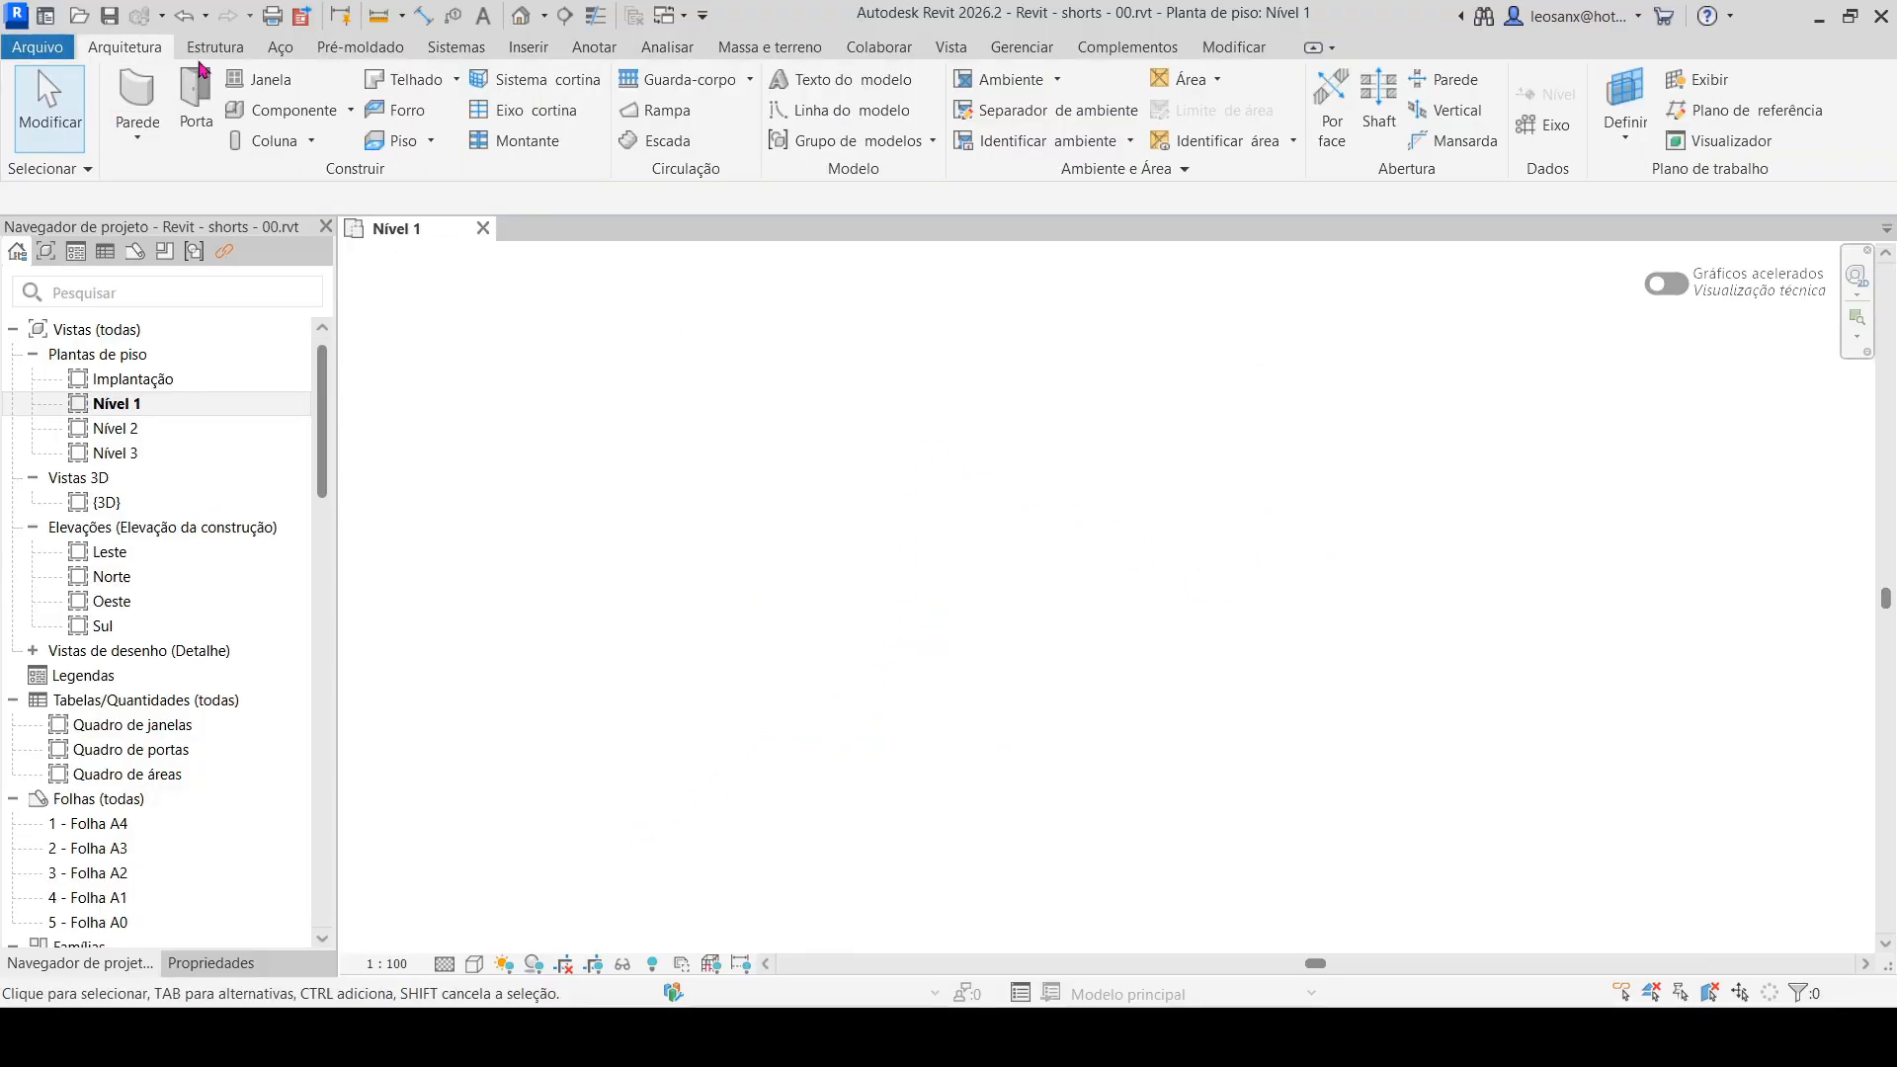
Draw a chain of six alternating horizontal and vertical walls, starting with 1 m, using Face de acabamento: Interna as the location line
left_click(137, 104)
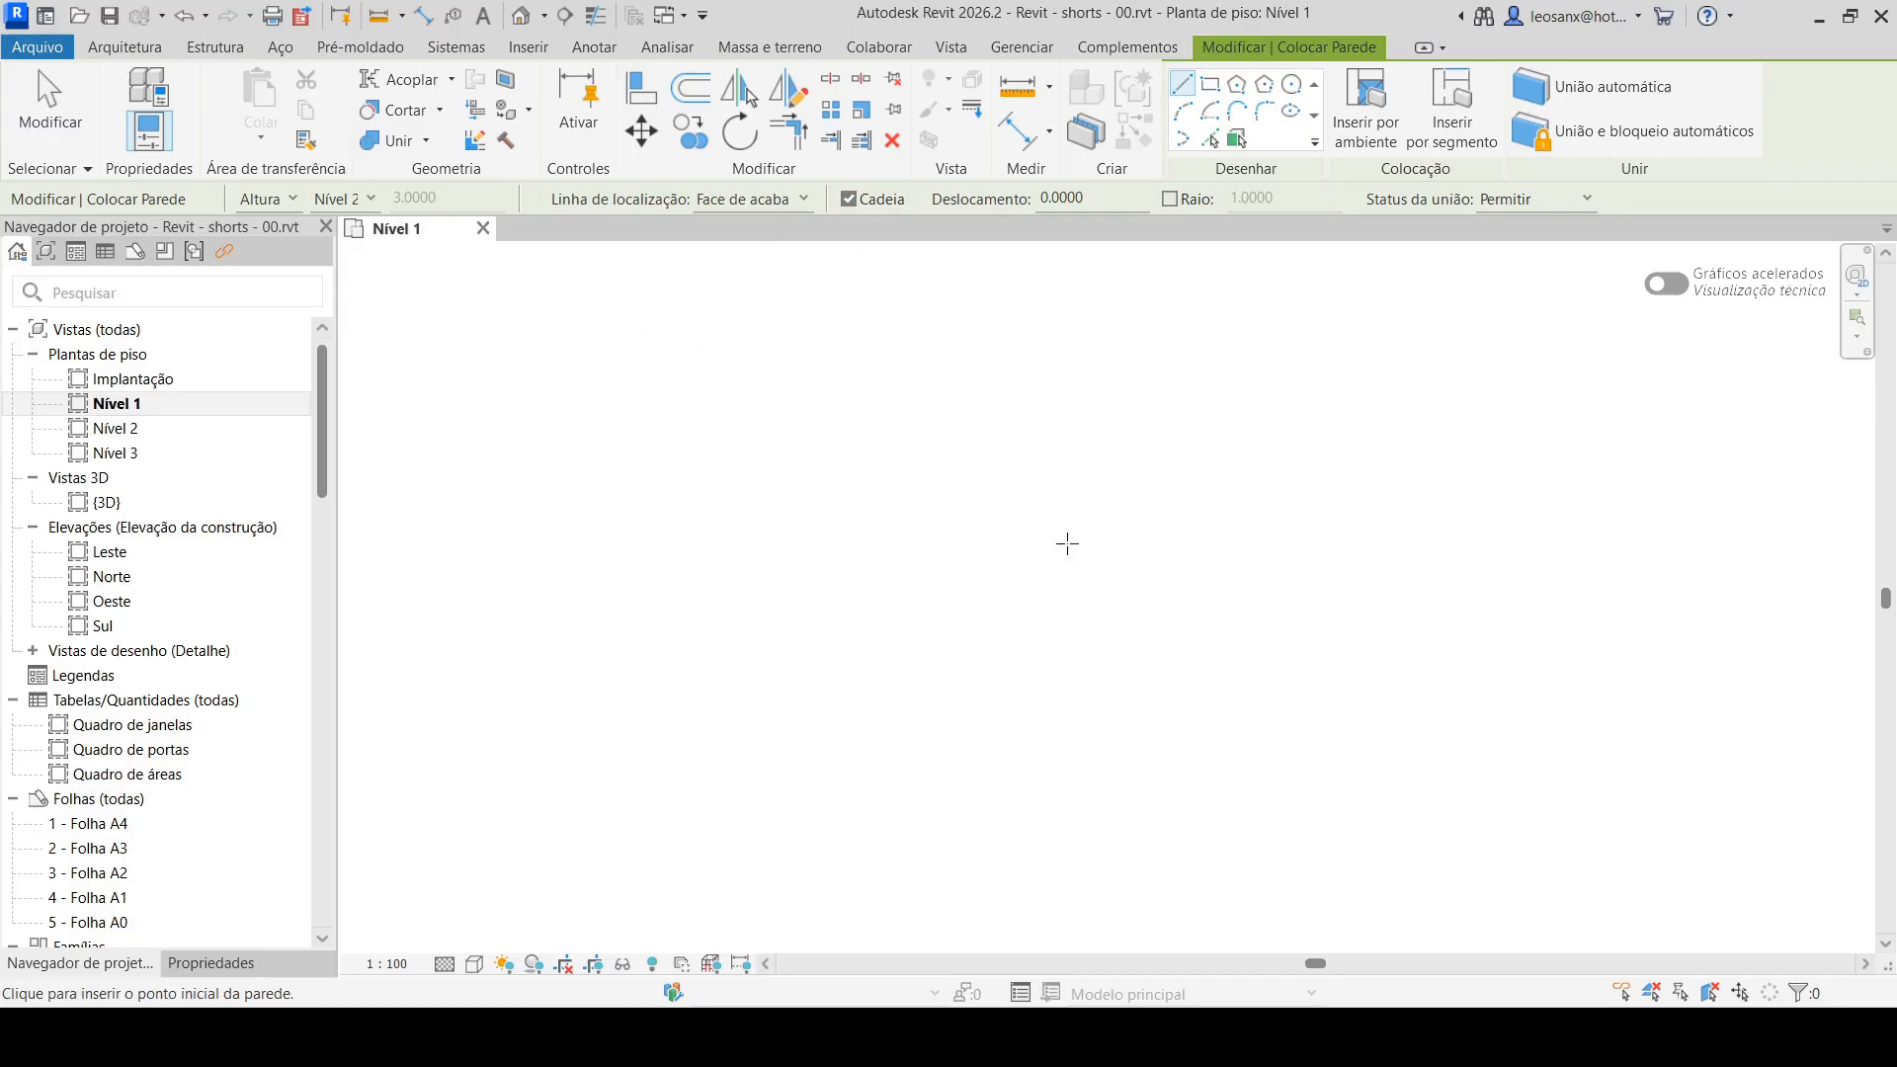
left_click(803, 200)
left_click(874, 284)
left_click(632, 448)
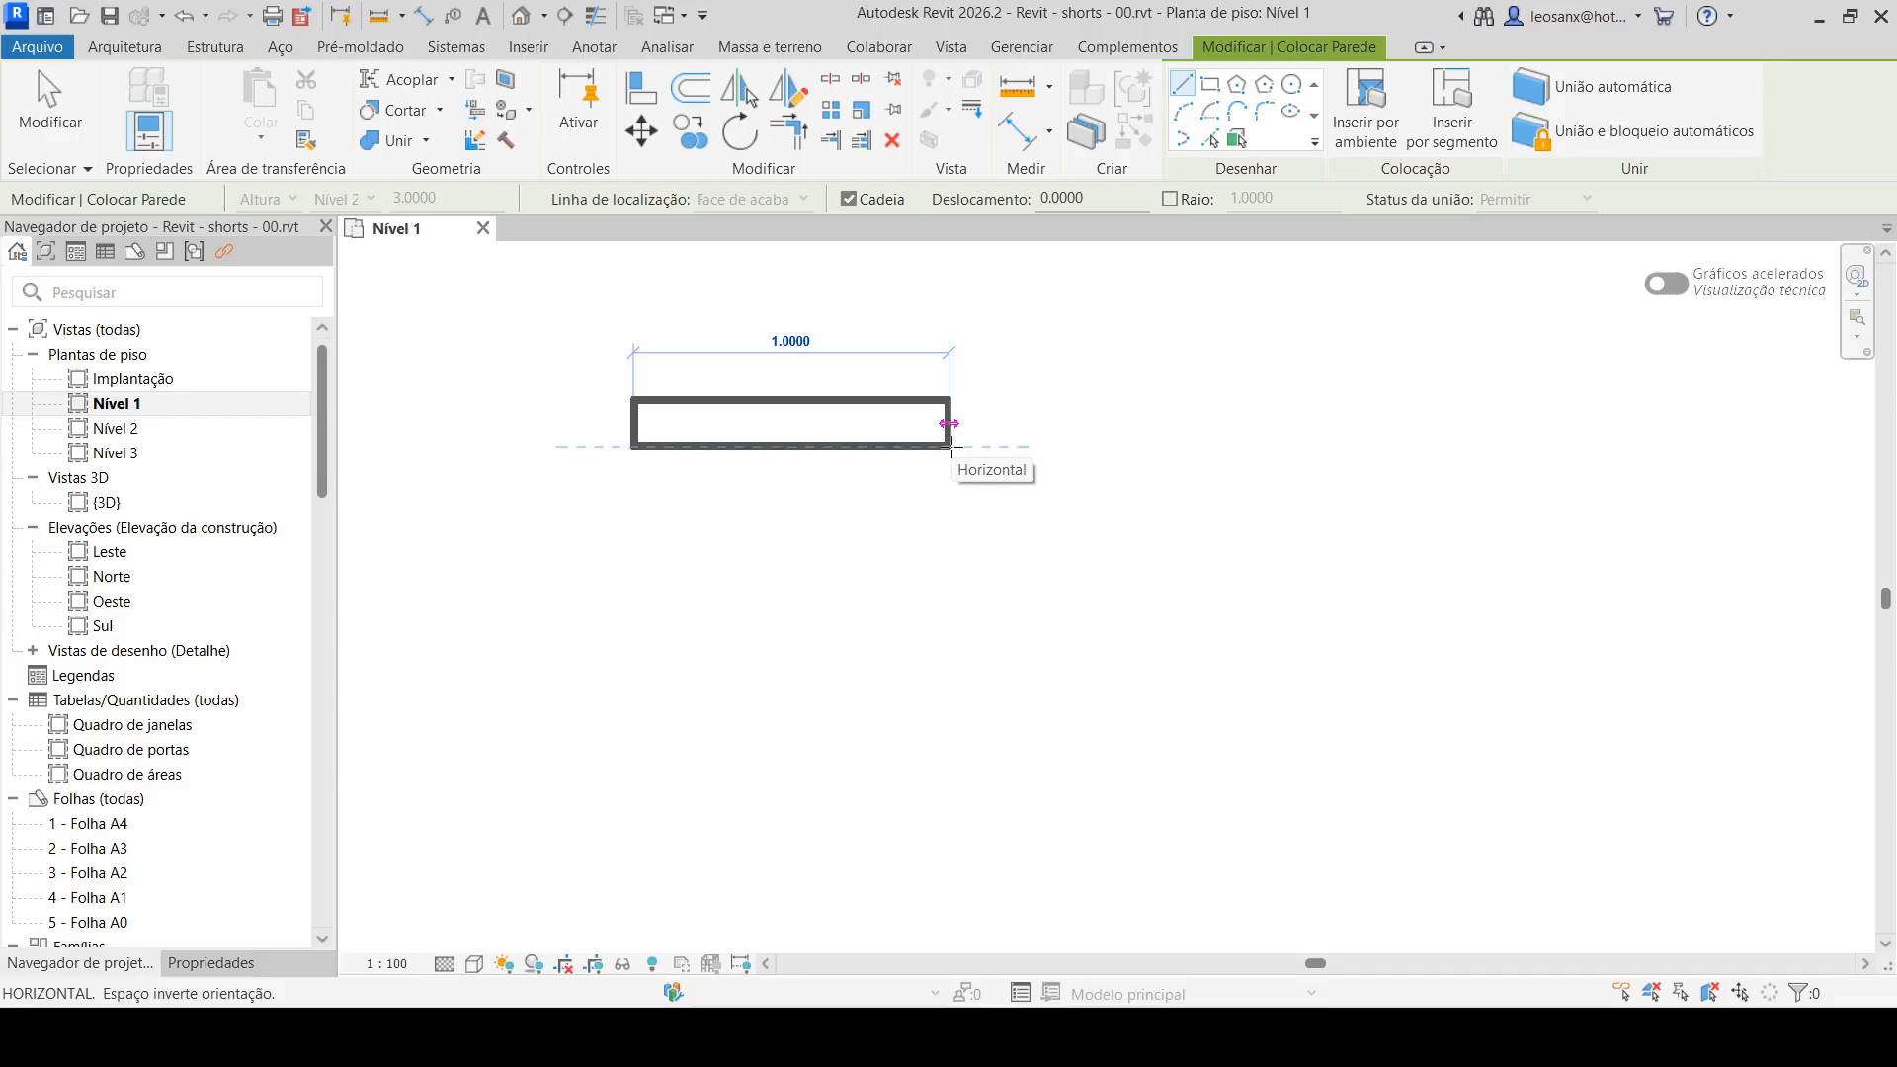
left_click(951, 447)
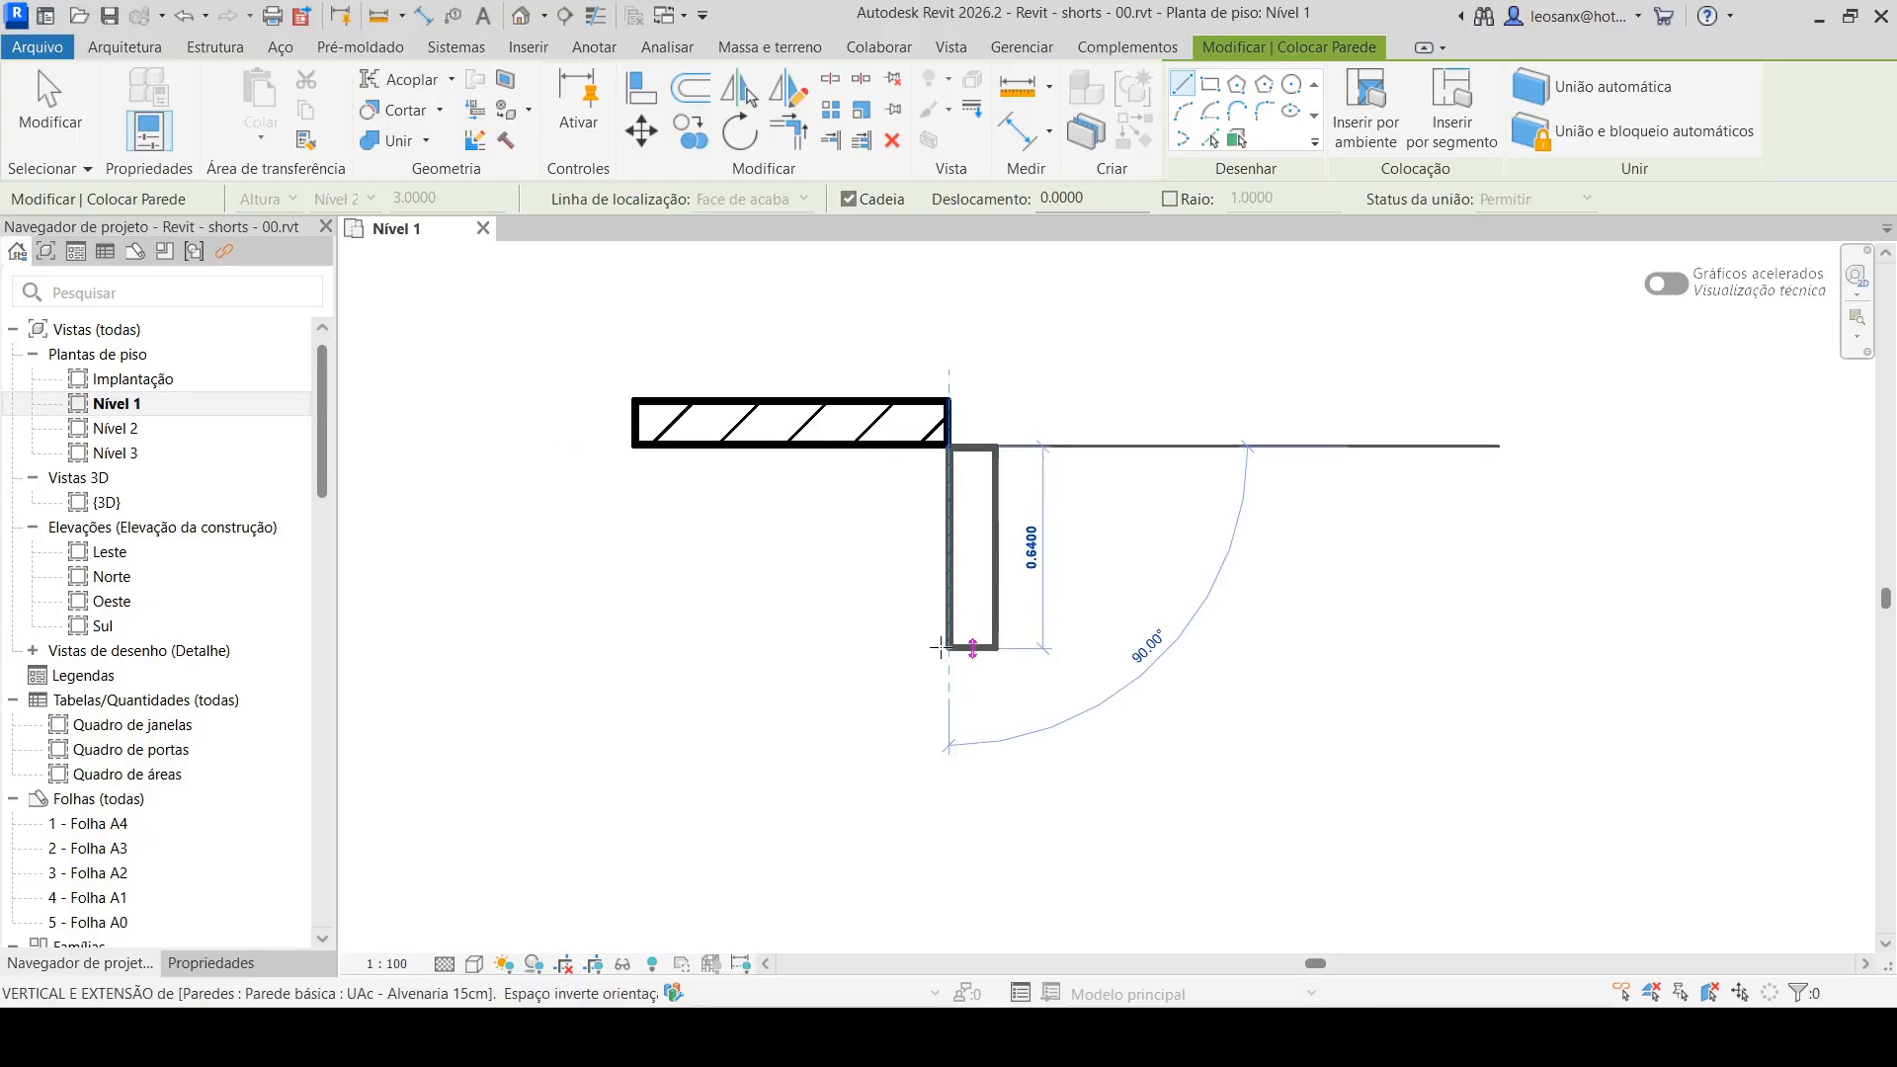
left_click(947, 654)
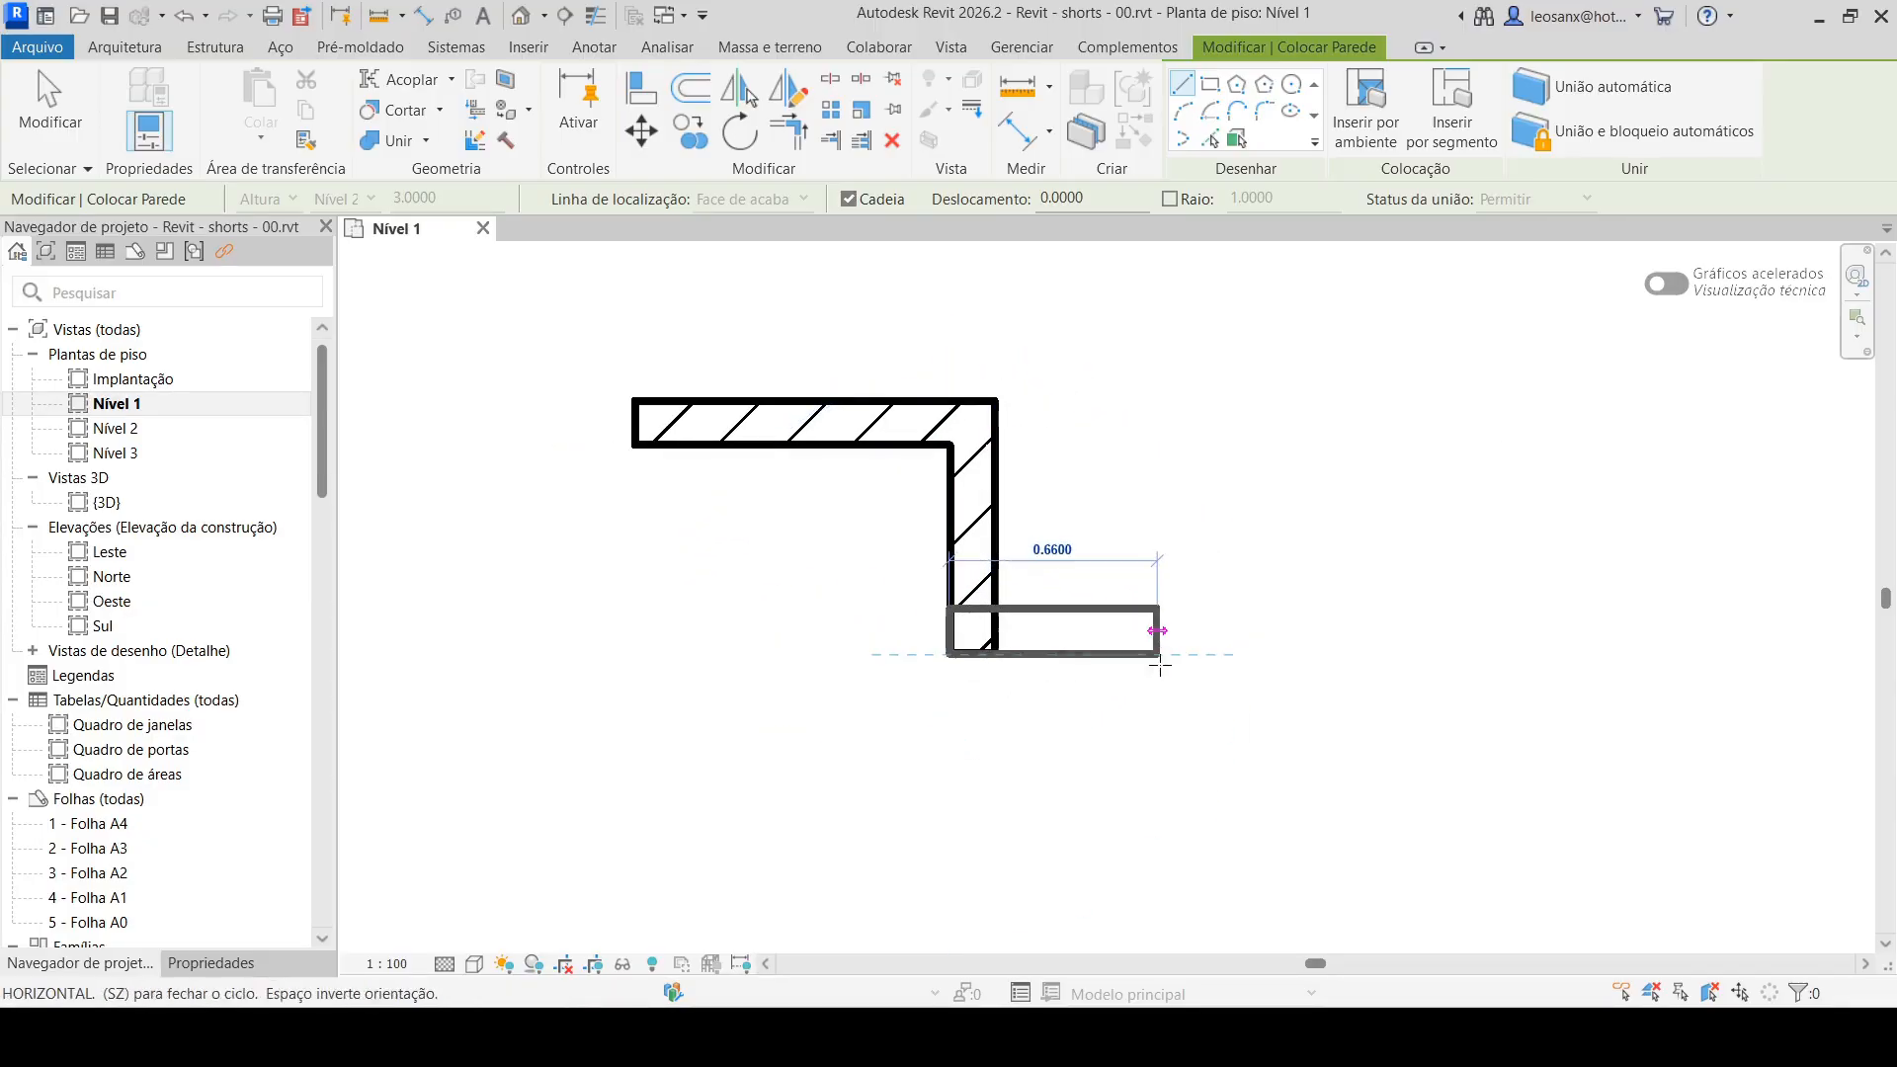
left_click(1240, 653)
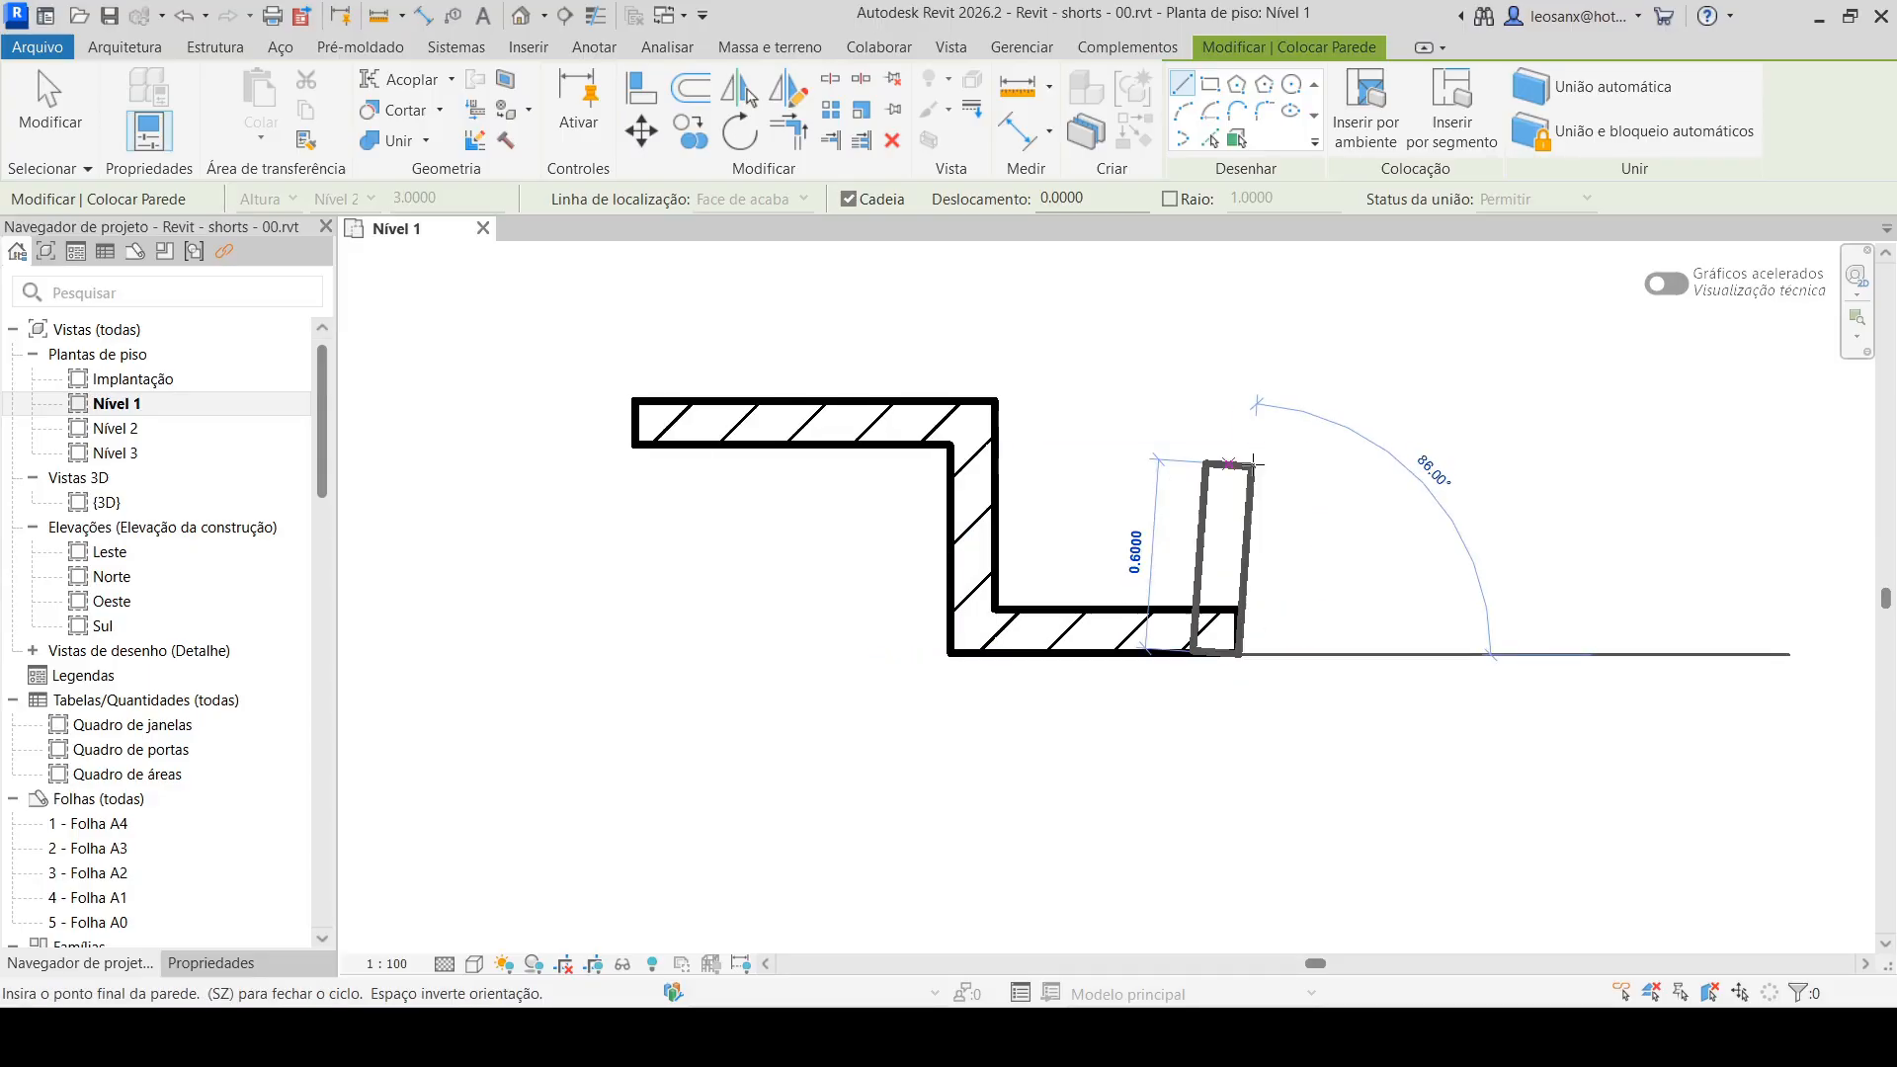
left_click(1239, 448)
left_click(1435, 450)
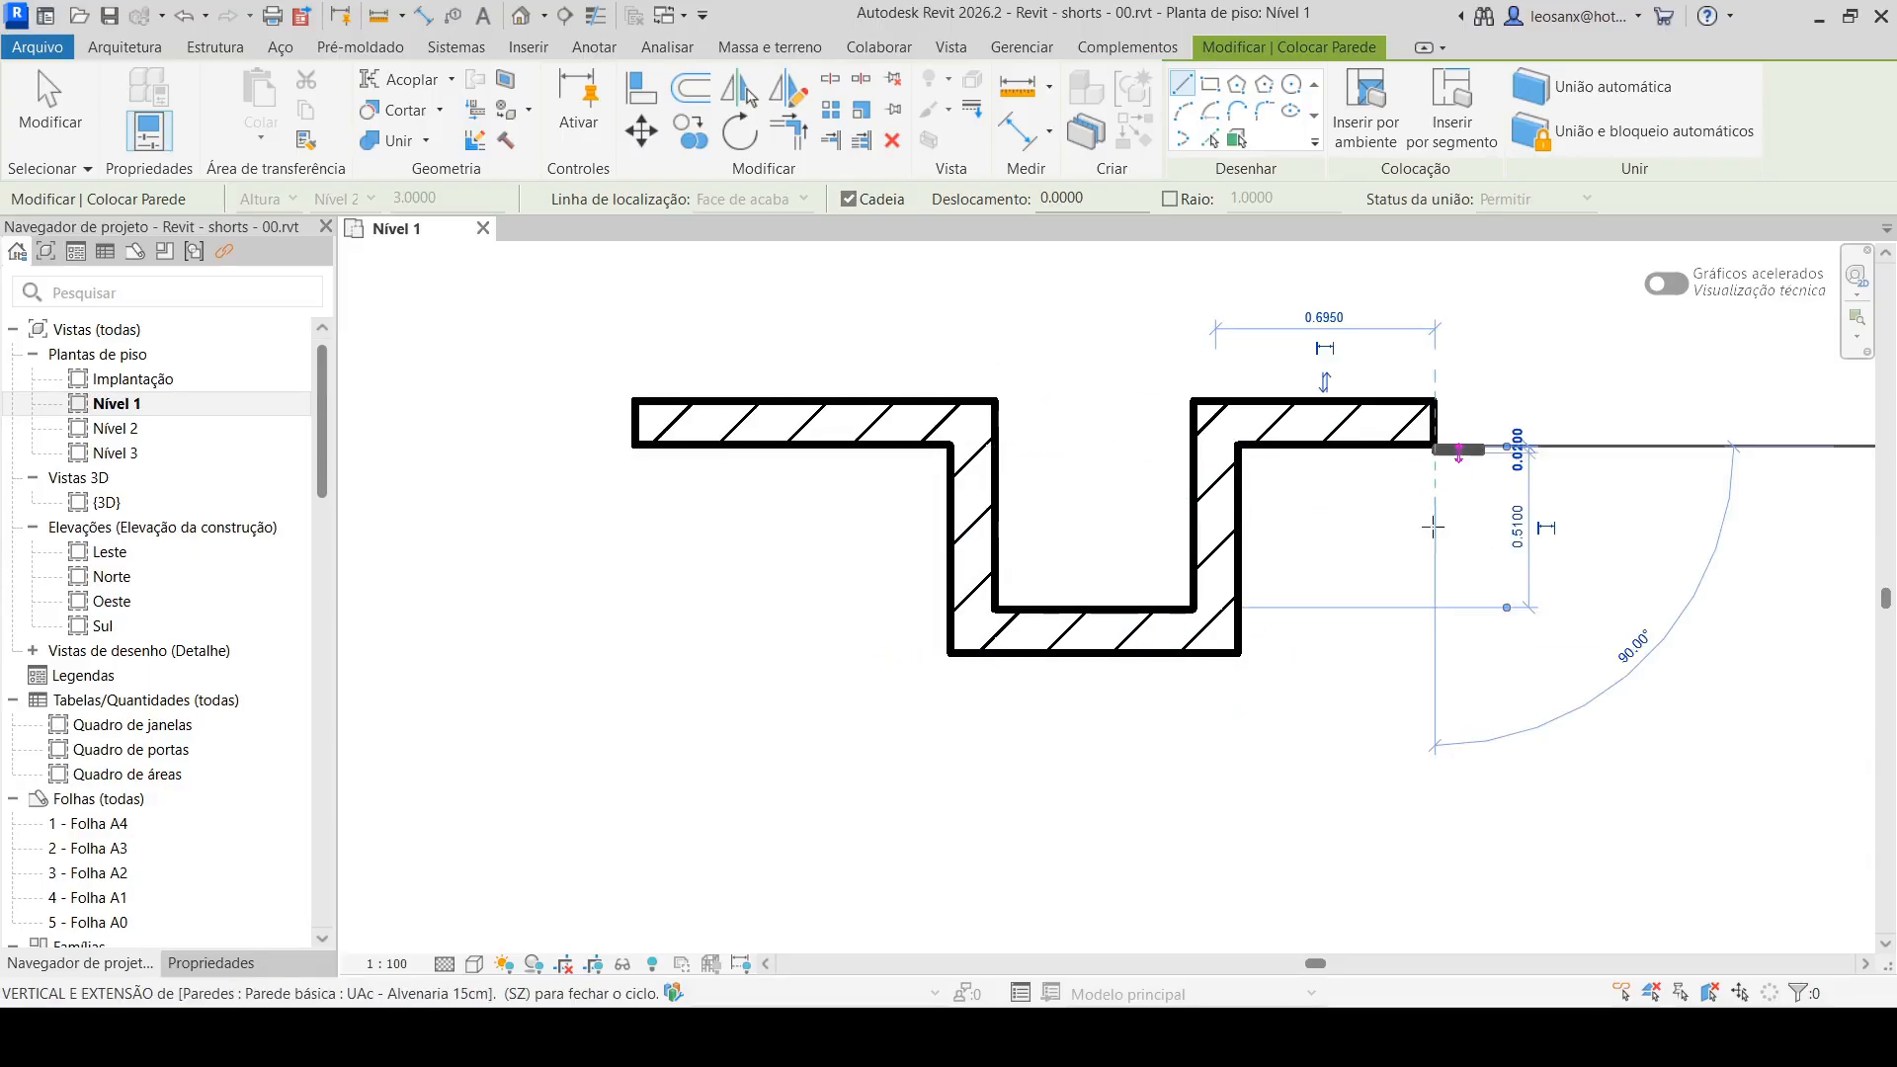
left_click(1436, 653)
key("Escape")
middle_click_drag(1247, 571, 1121, 479)
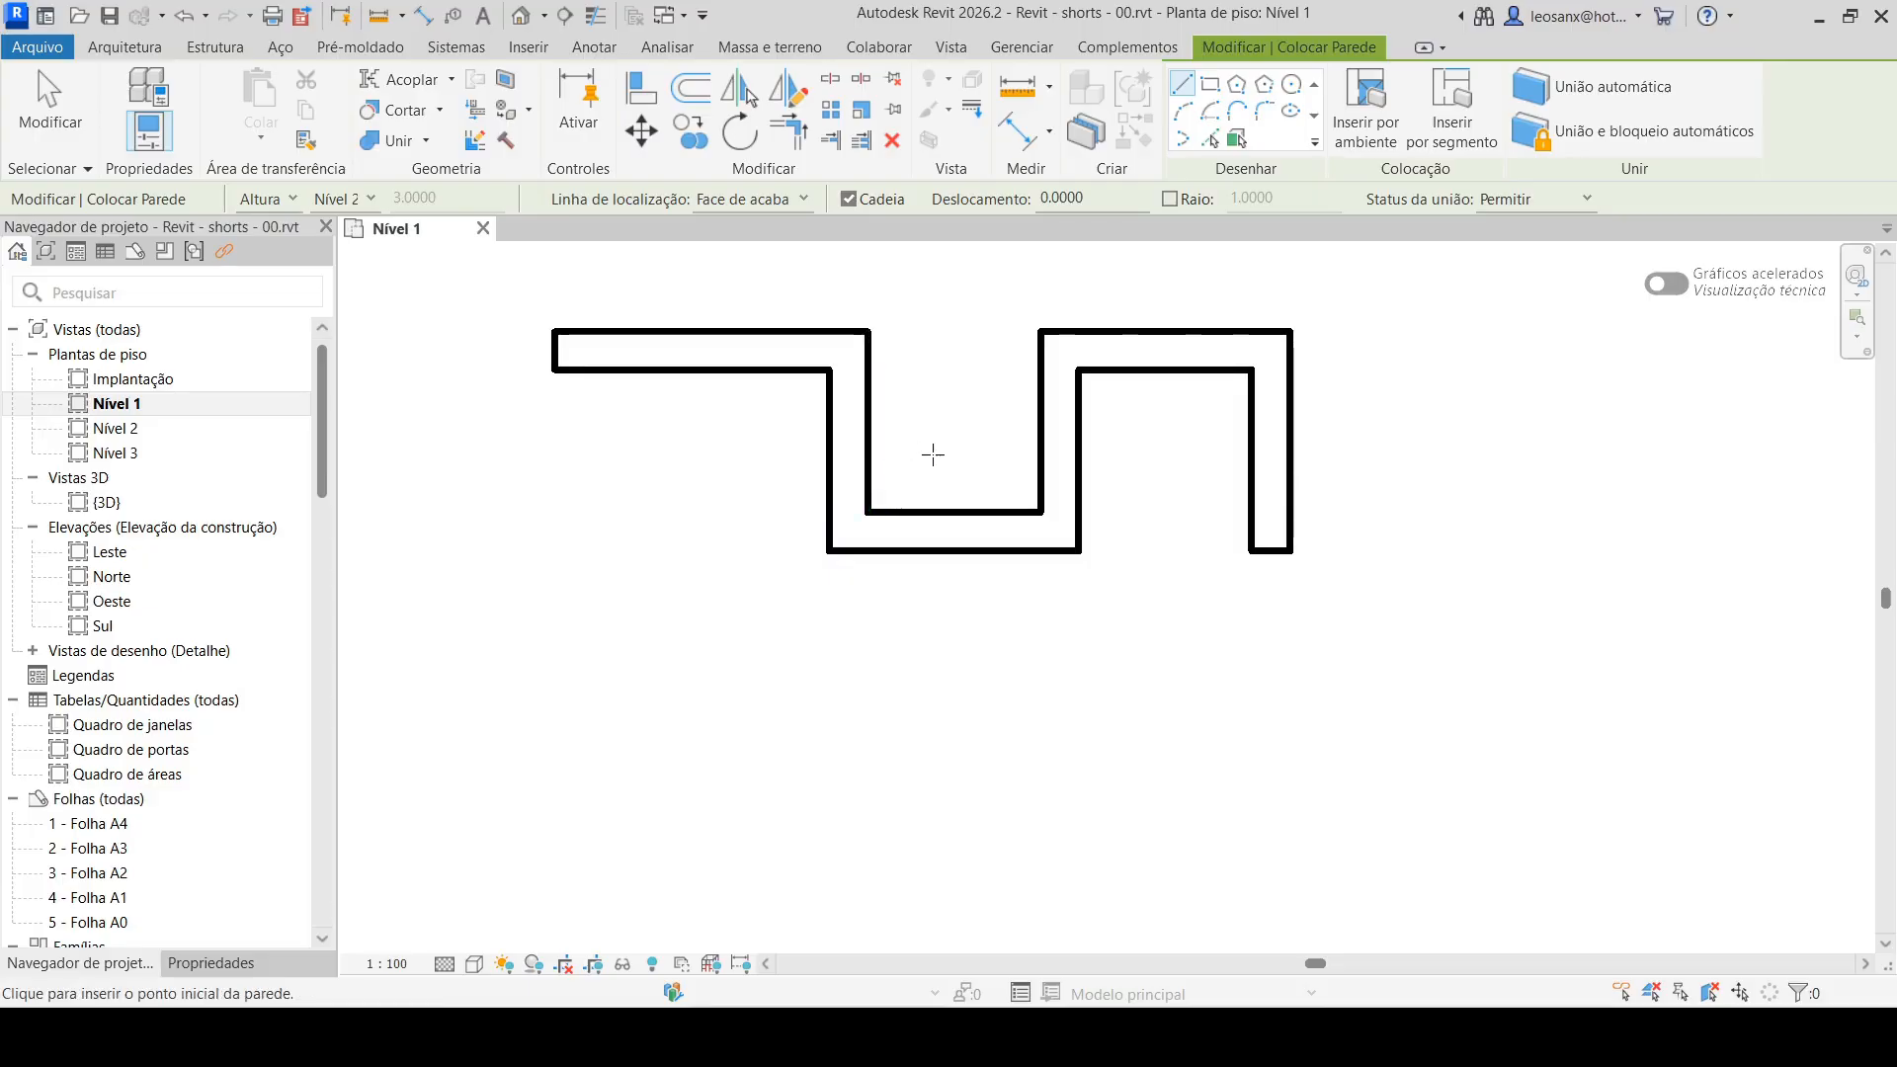
scroll(741, 316, "down", 2)
Review the wall location line options and browse the available wall types, leaving the wall command without drawing
left_click(803, 199)
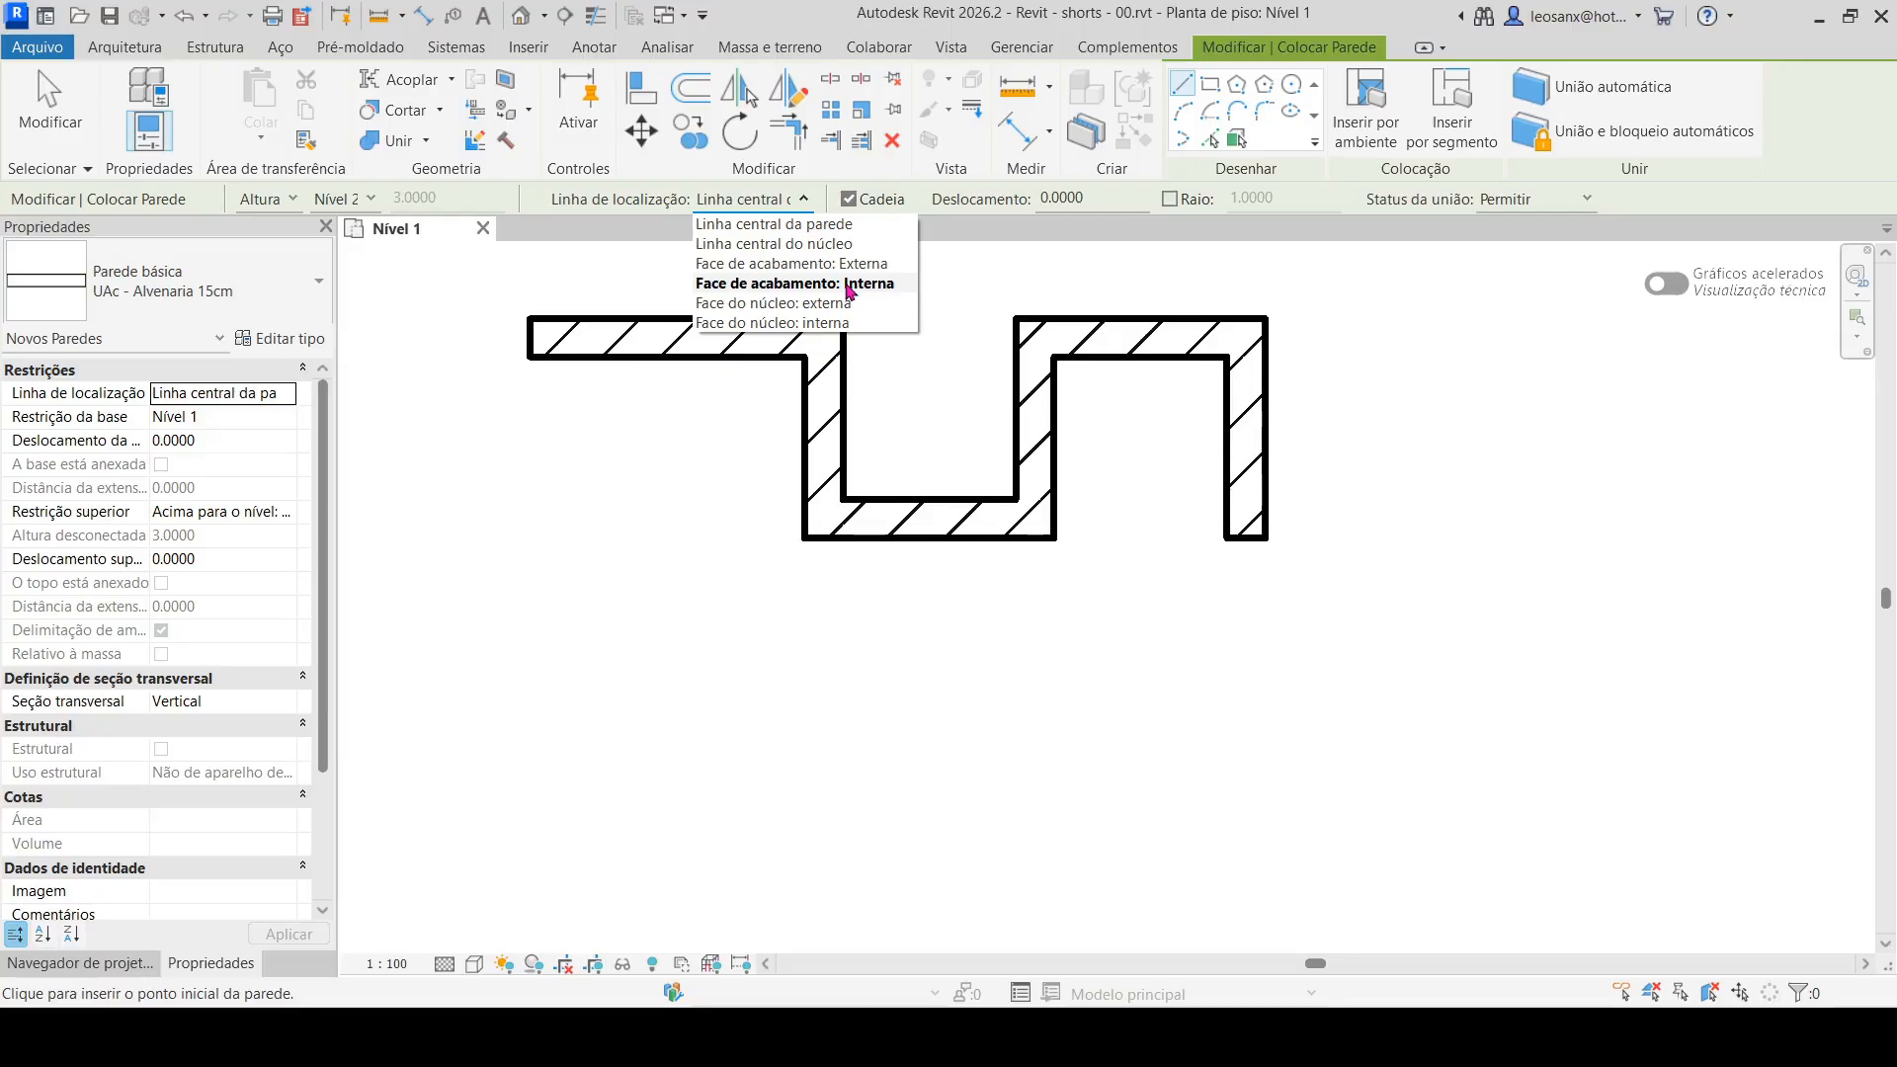
left_click(610, 609)
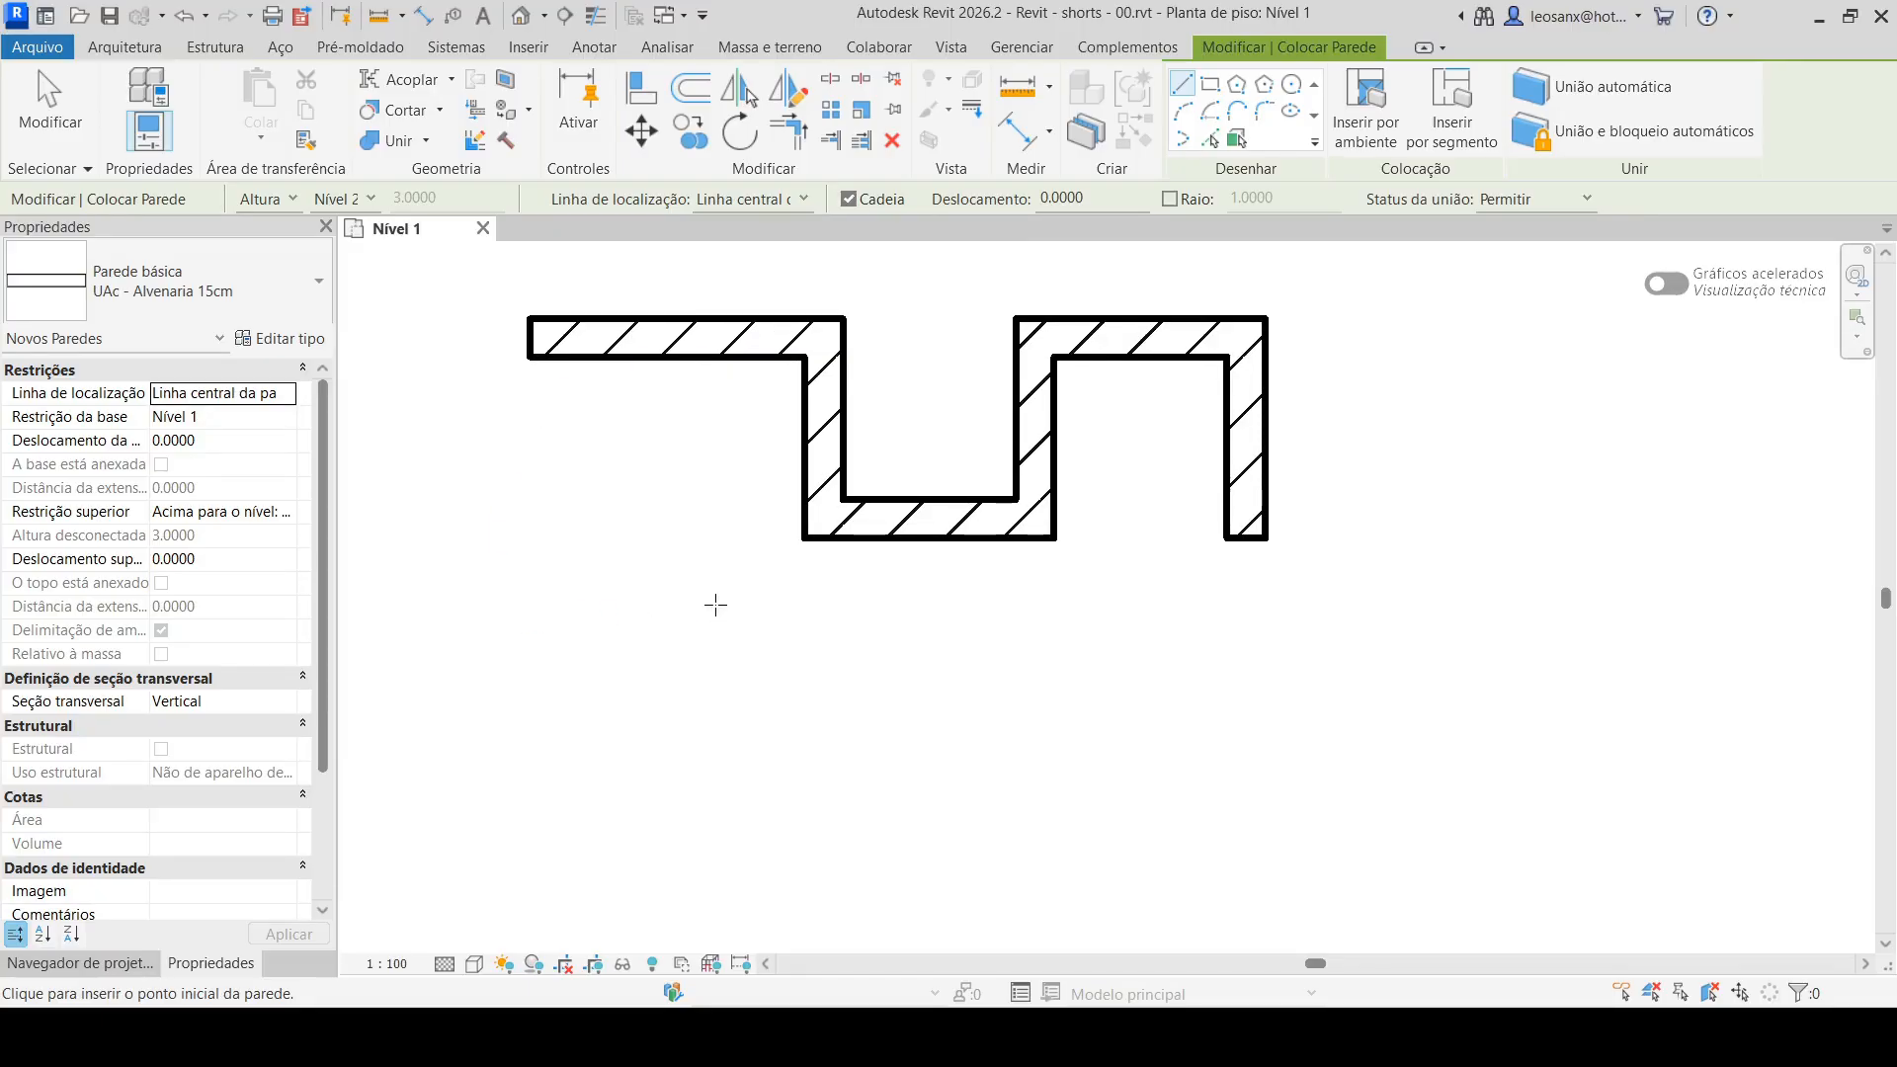
left_click(284, 289)
scroll(170, 504, "up", 8)
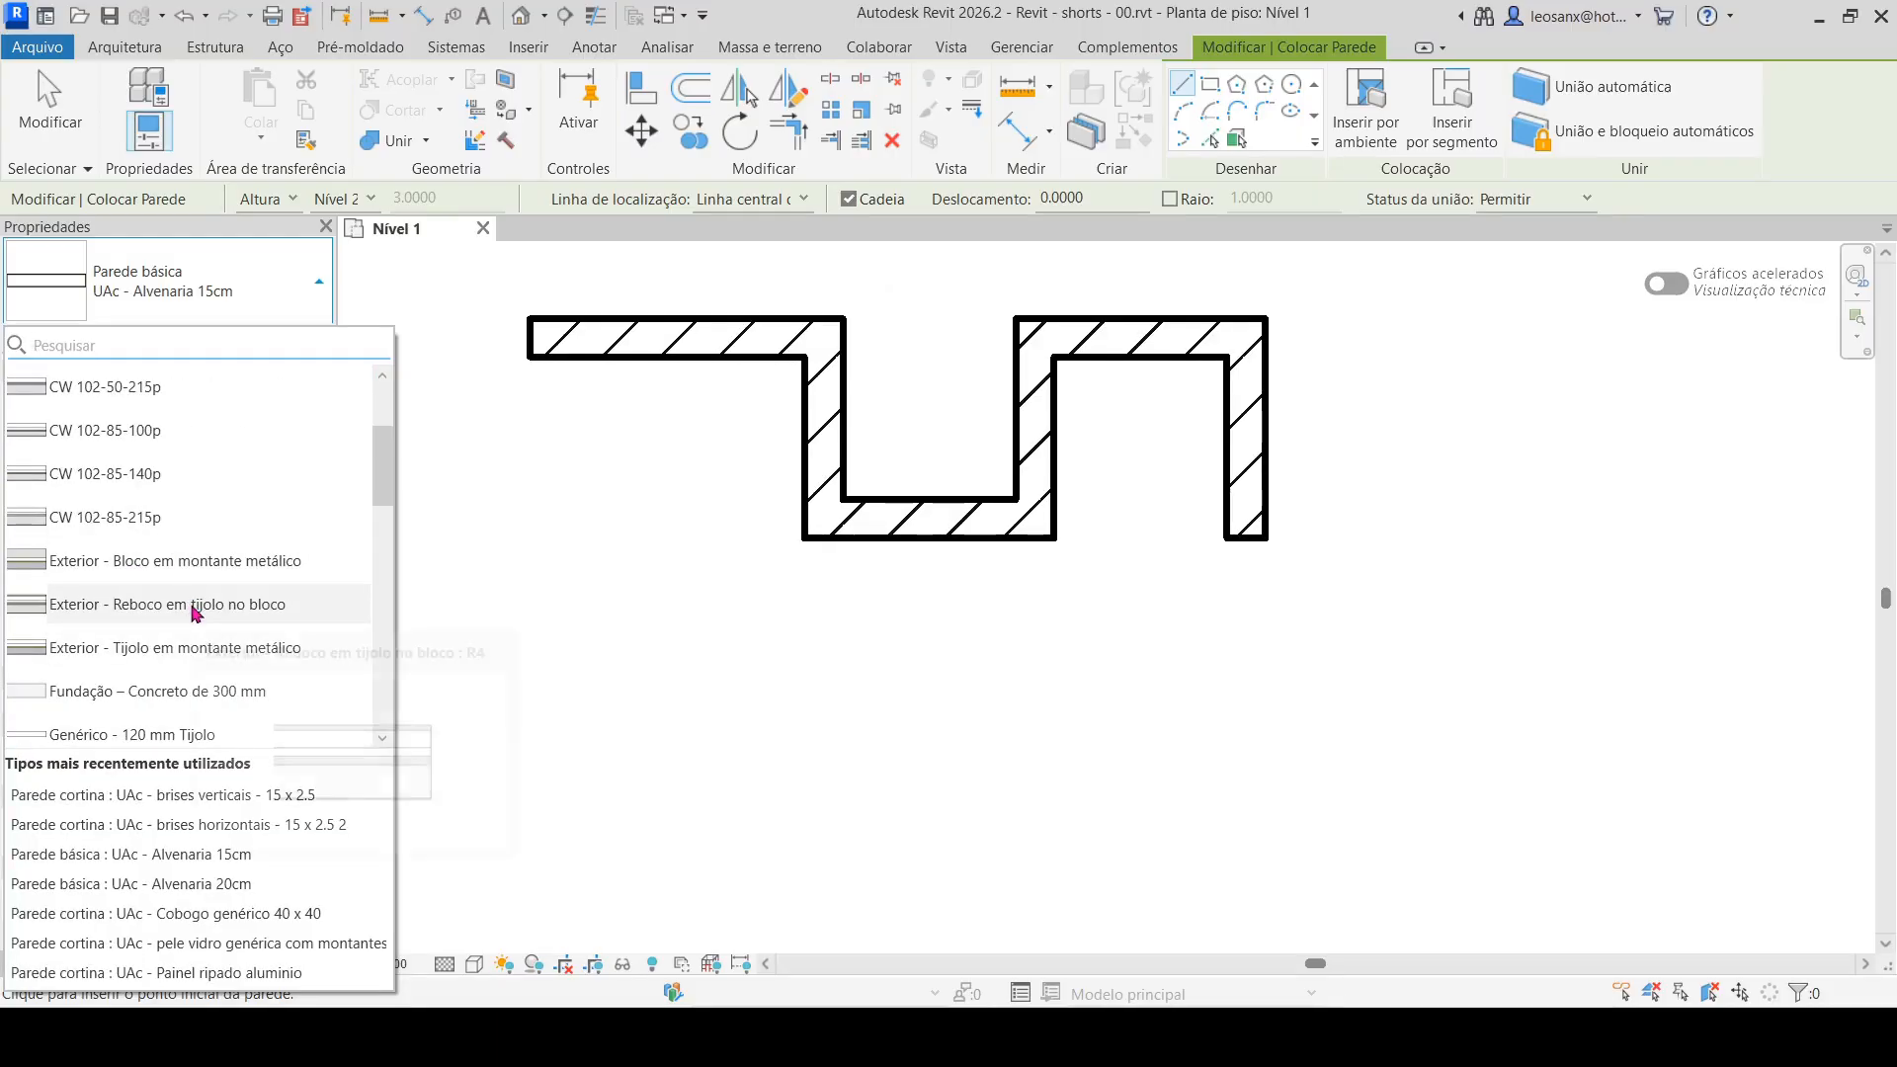
scroll(194, 614, "down", 2)
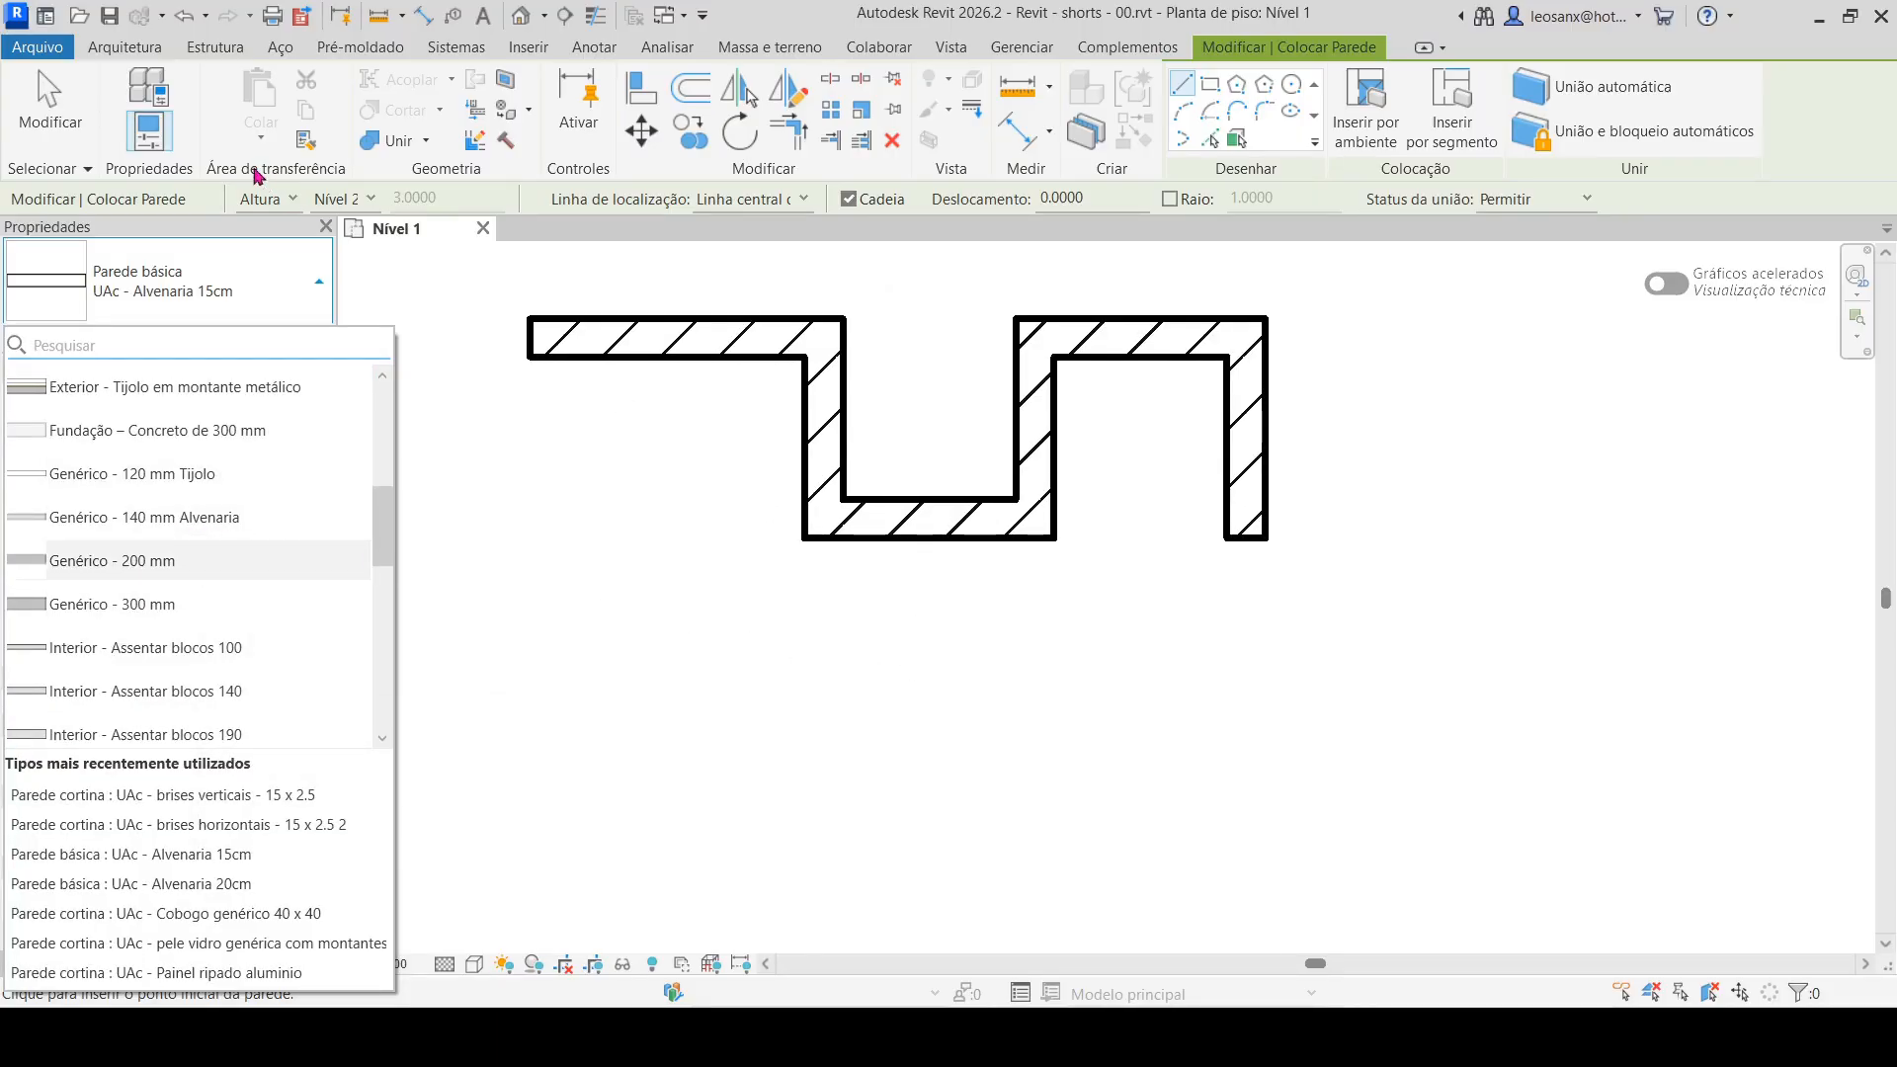
left_click(48, 109)
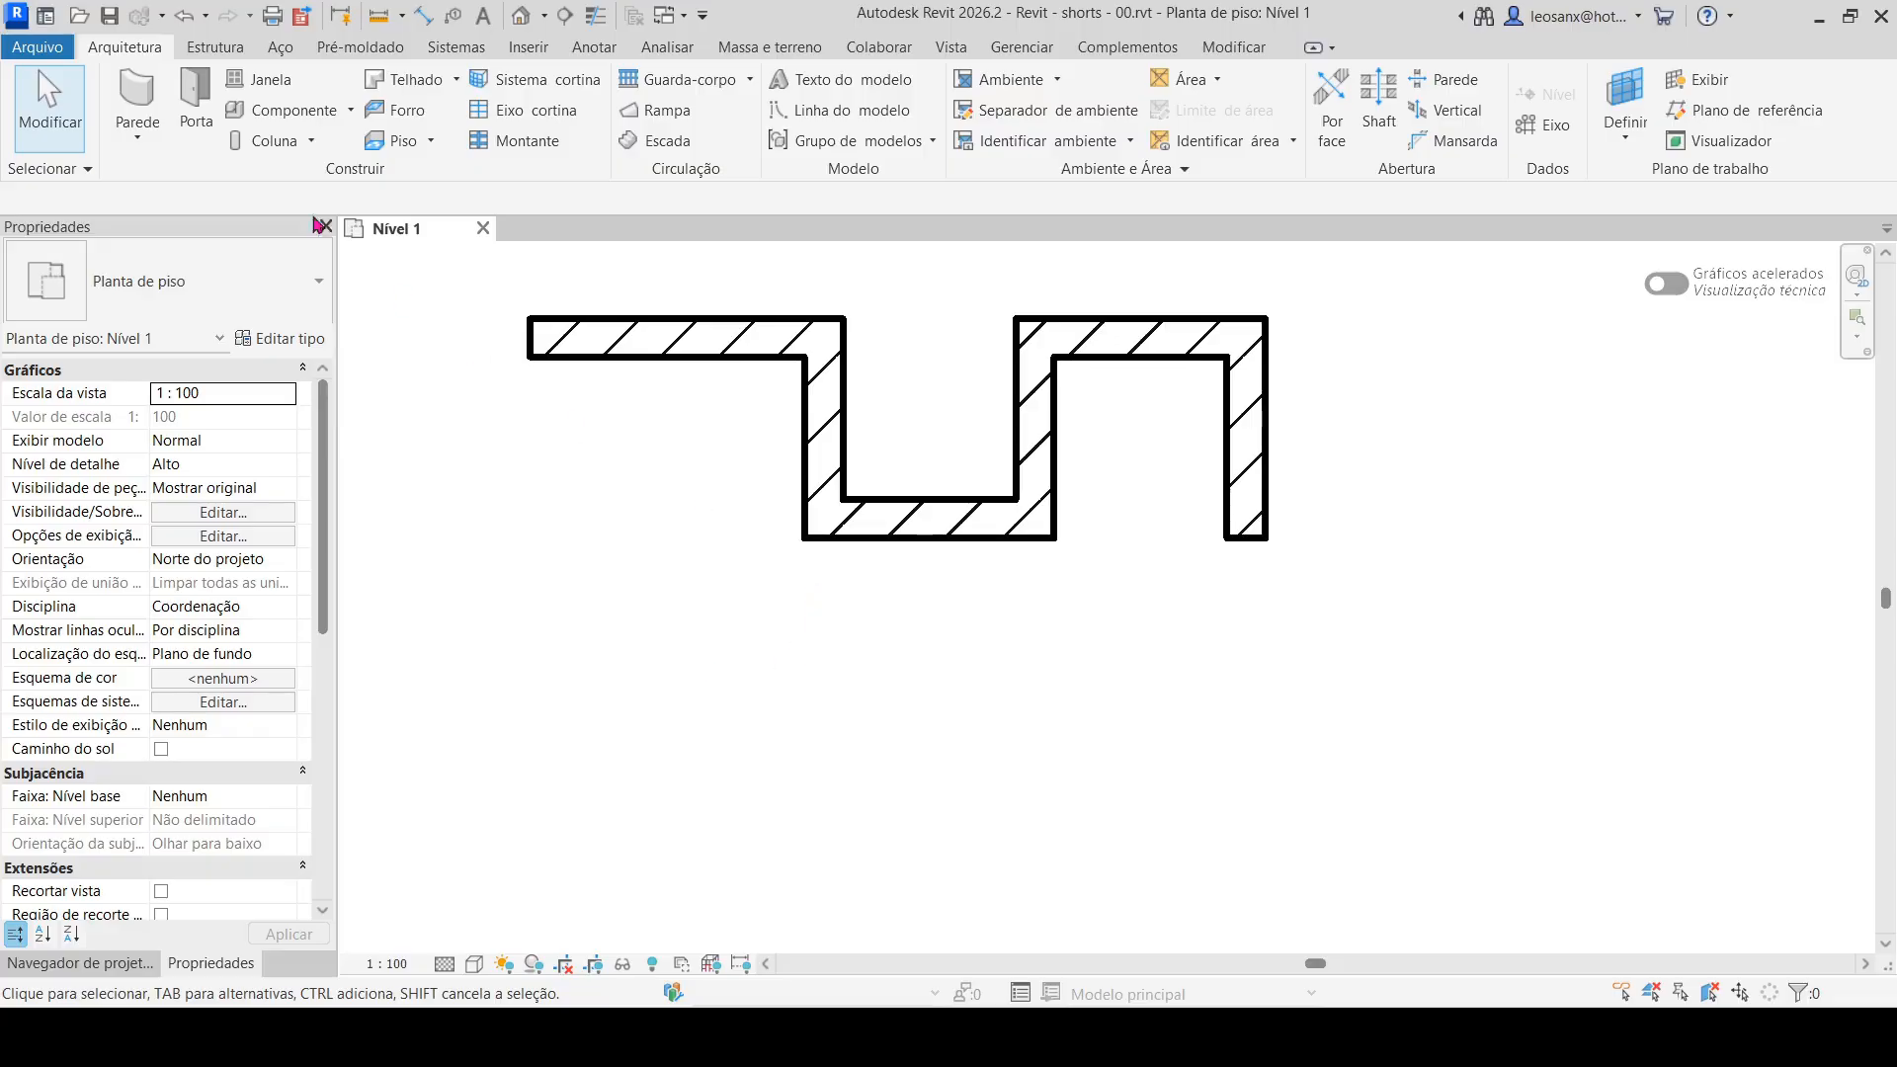
Set the location line to Linha central da parede and draw a stepped run of three walls below, starting with a horizontal about 1.64 m long
left_click(137, 103)
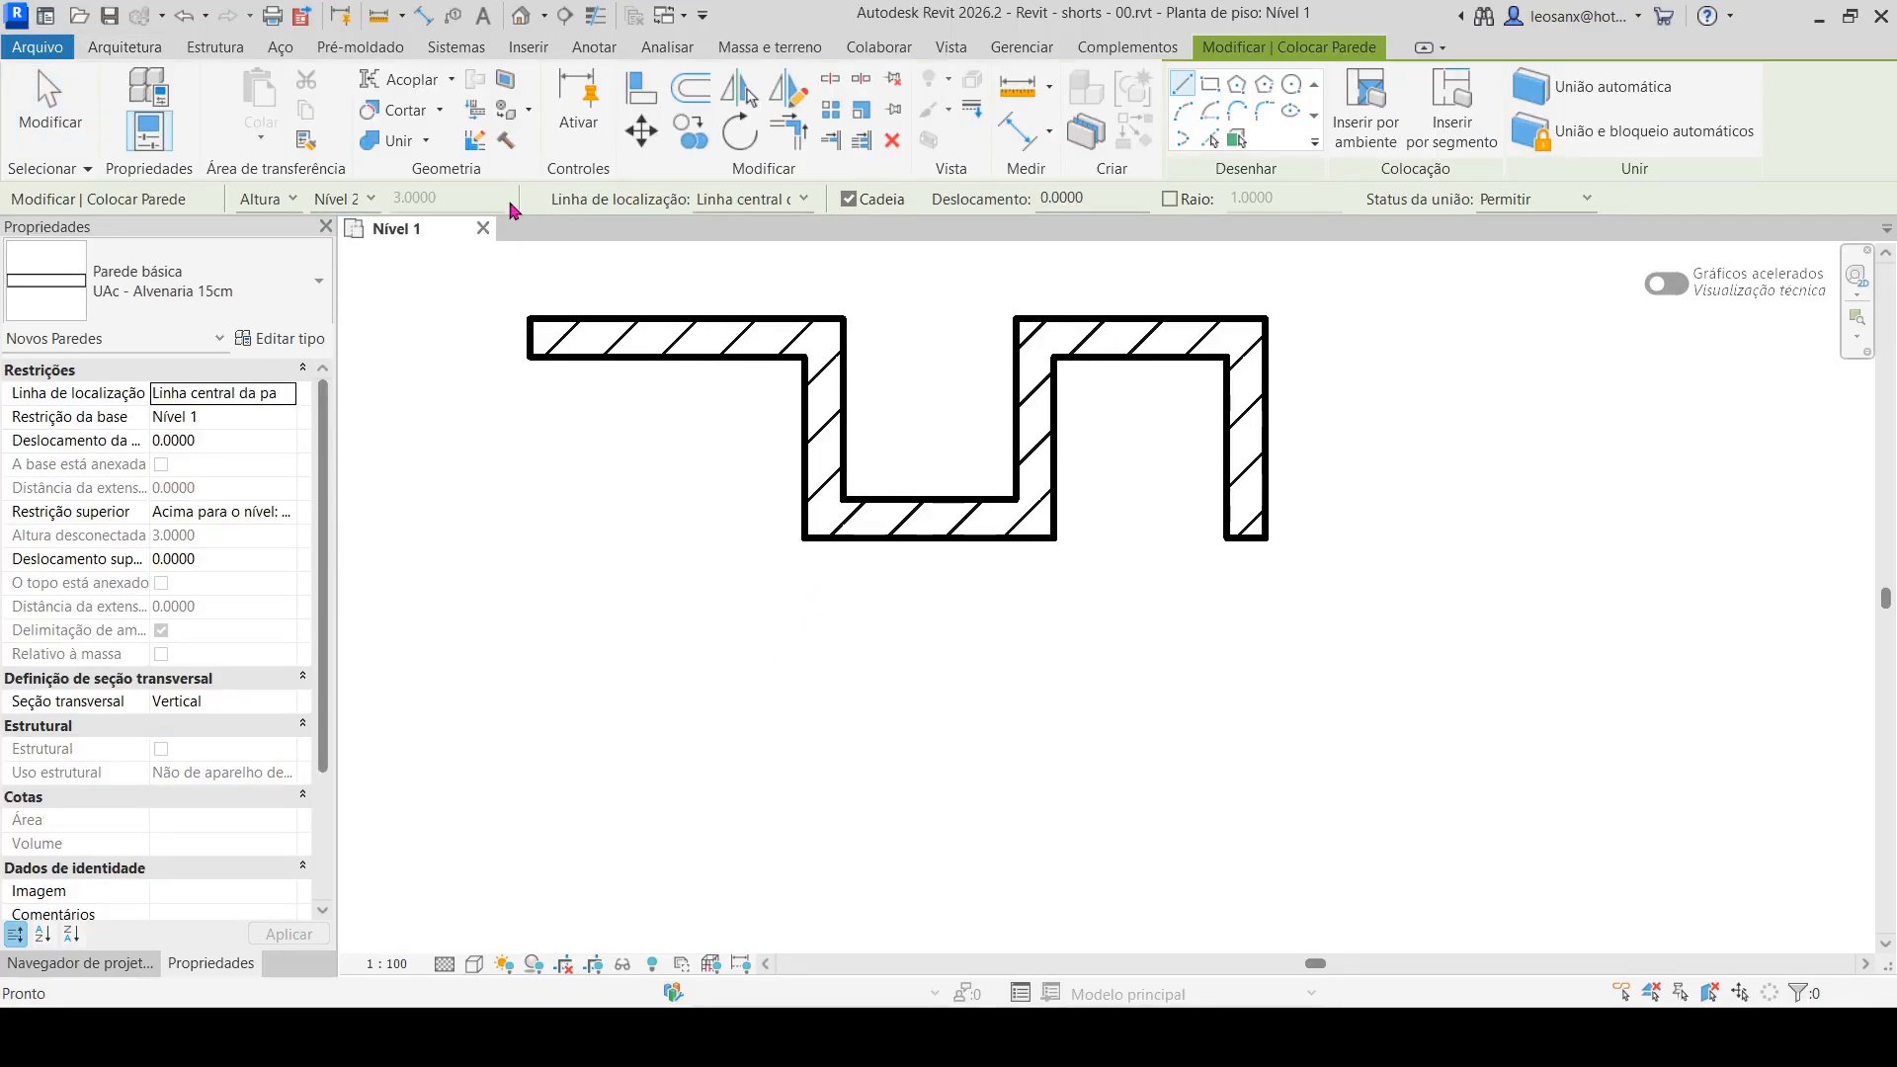
left_click(804, 198)
left_click(807, 202)
left_click(805, 200)
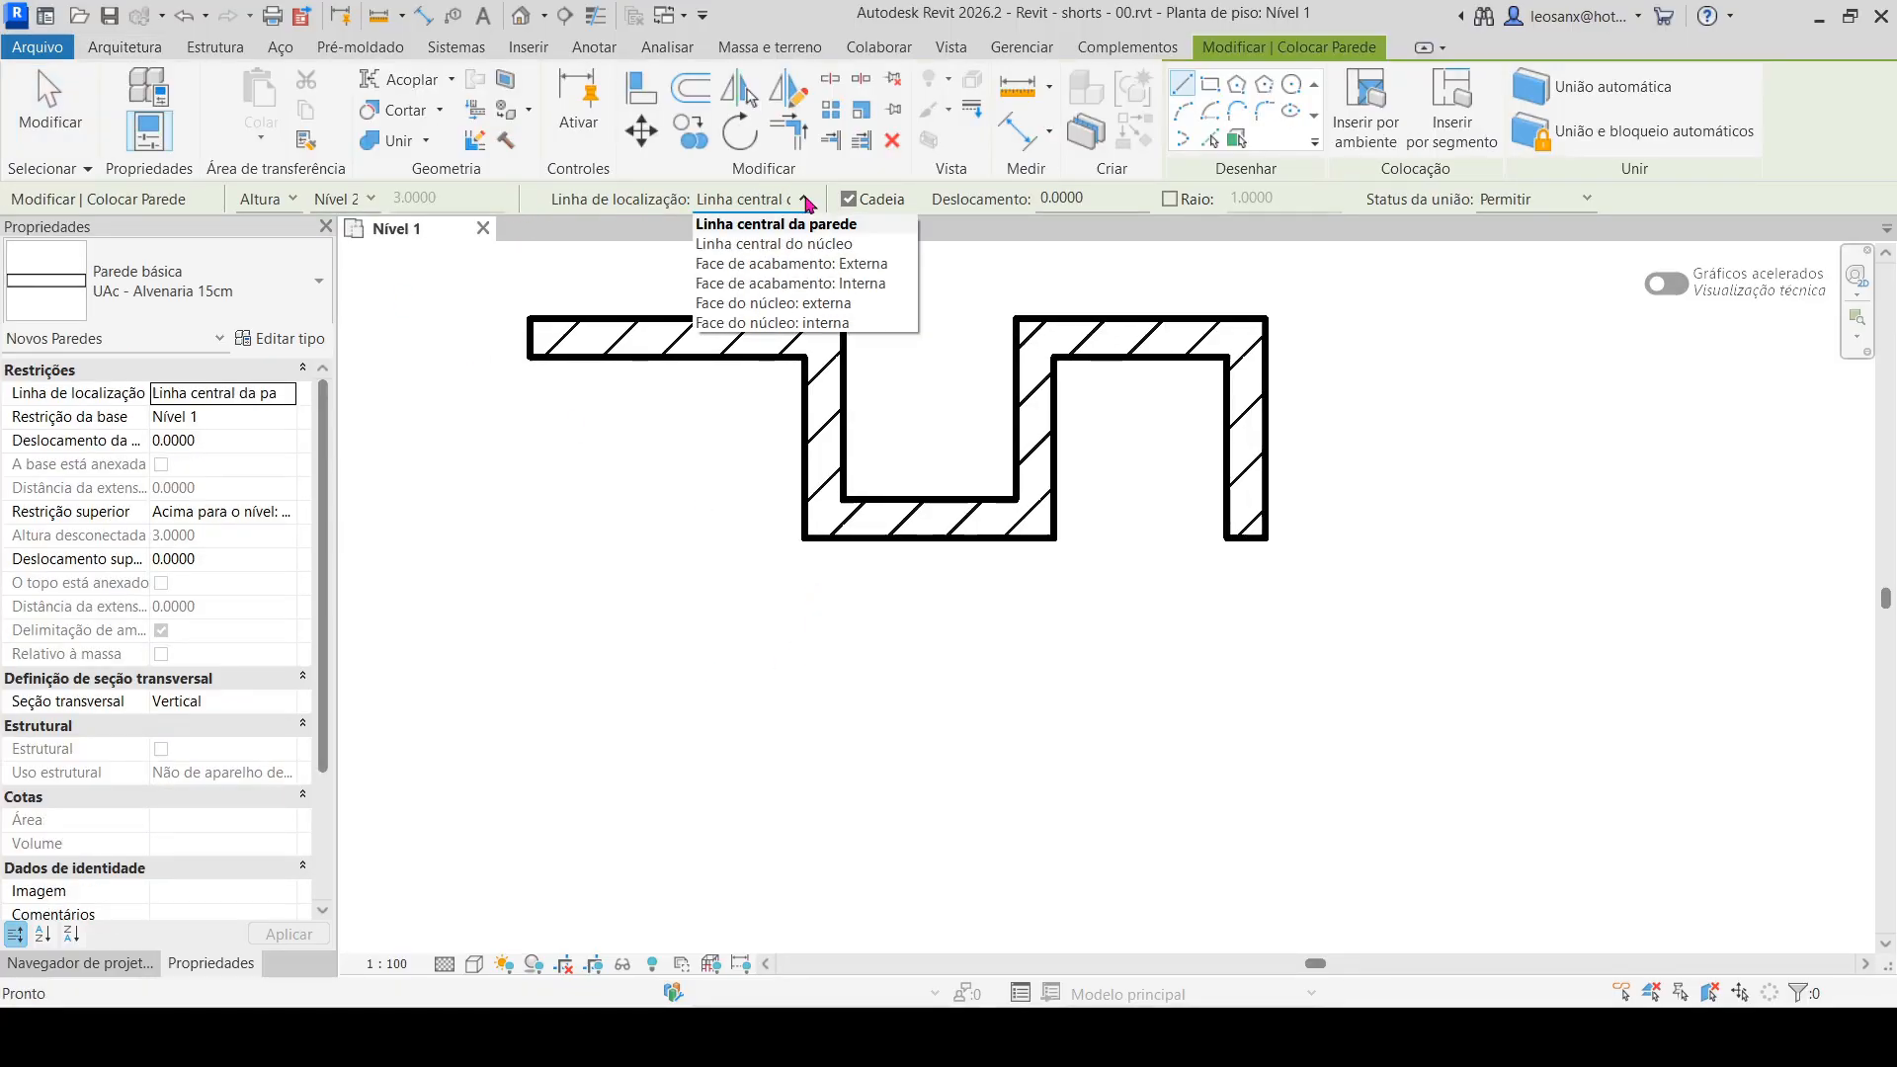
left_click(782, 227)
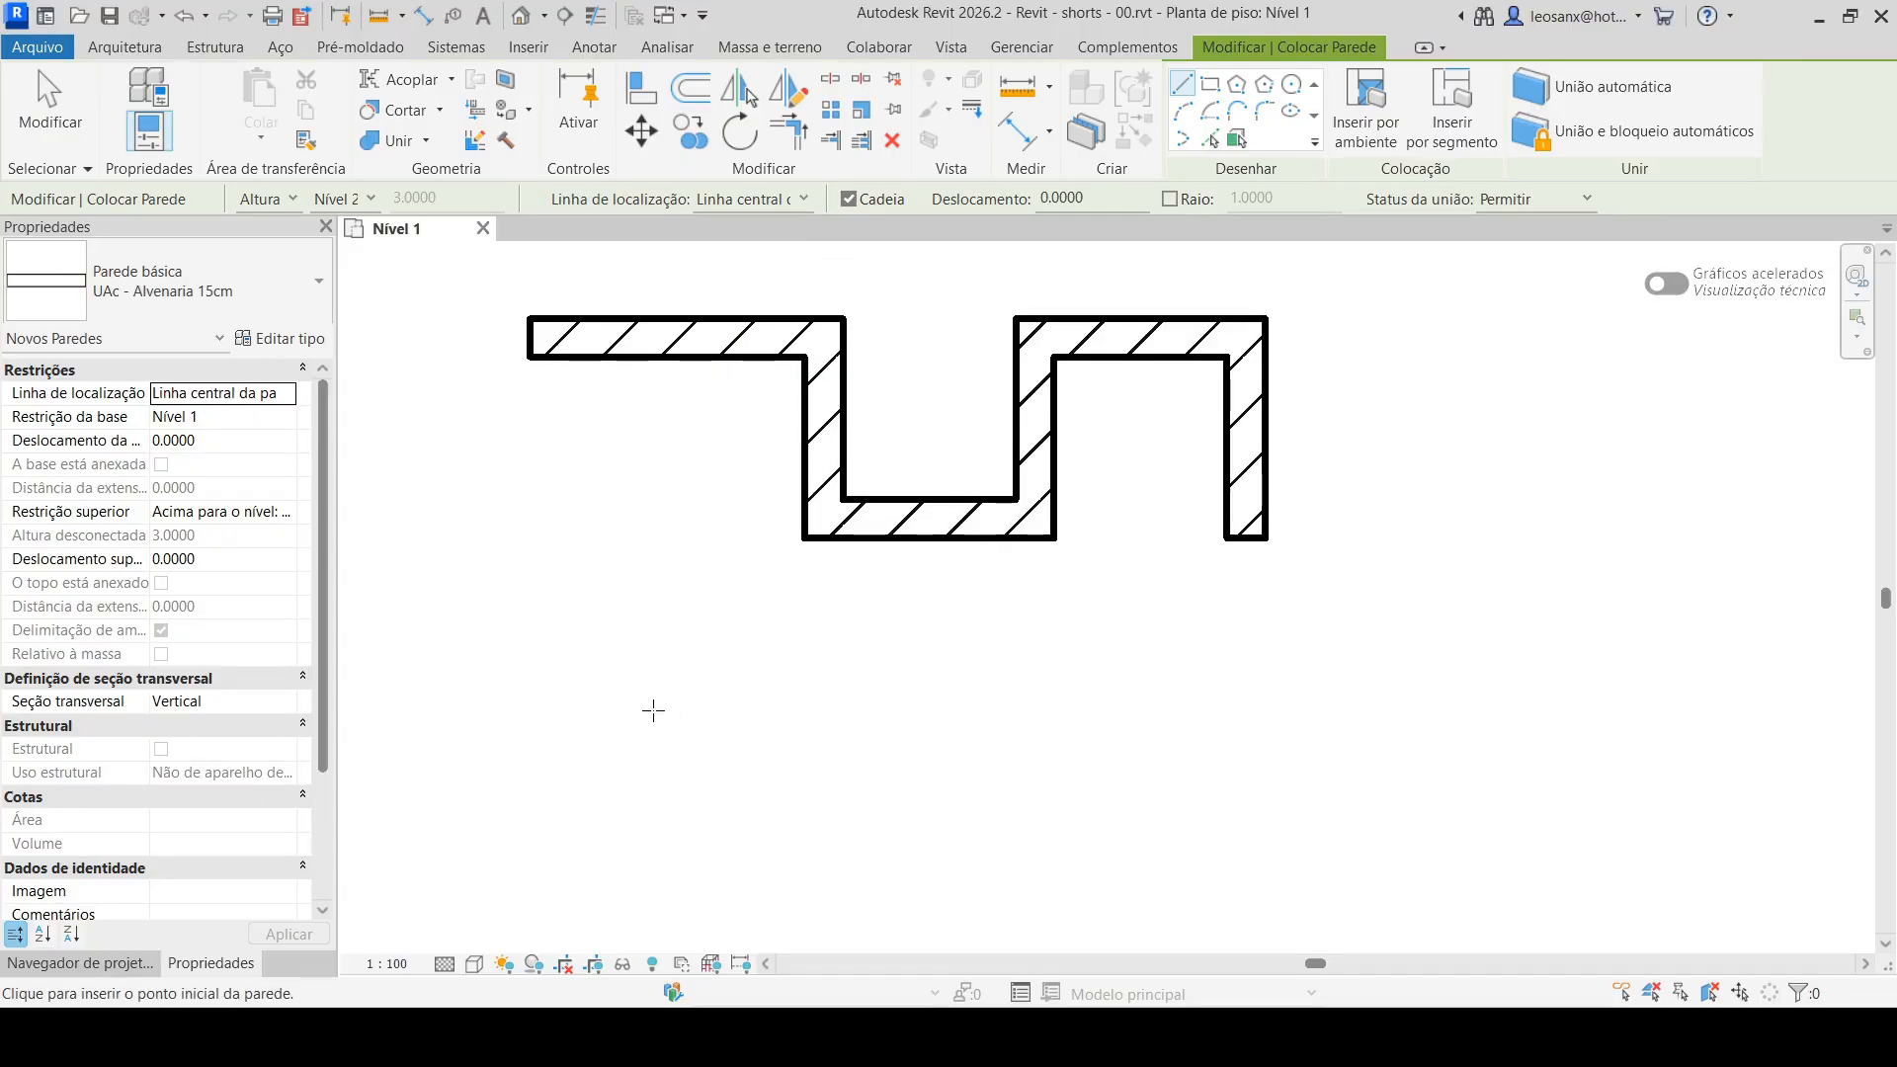
left_click(571, 744)
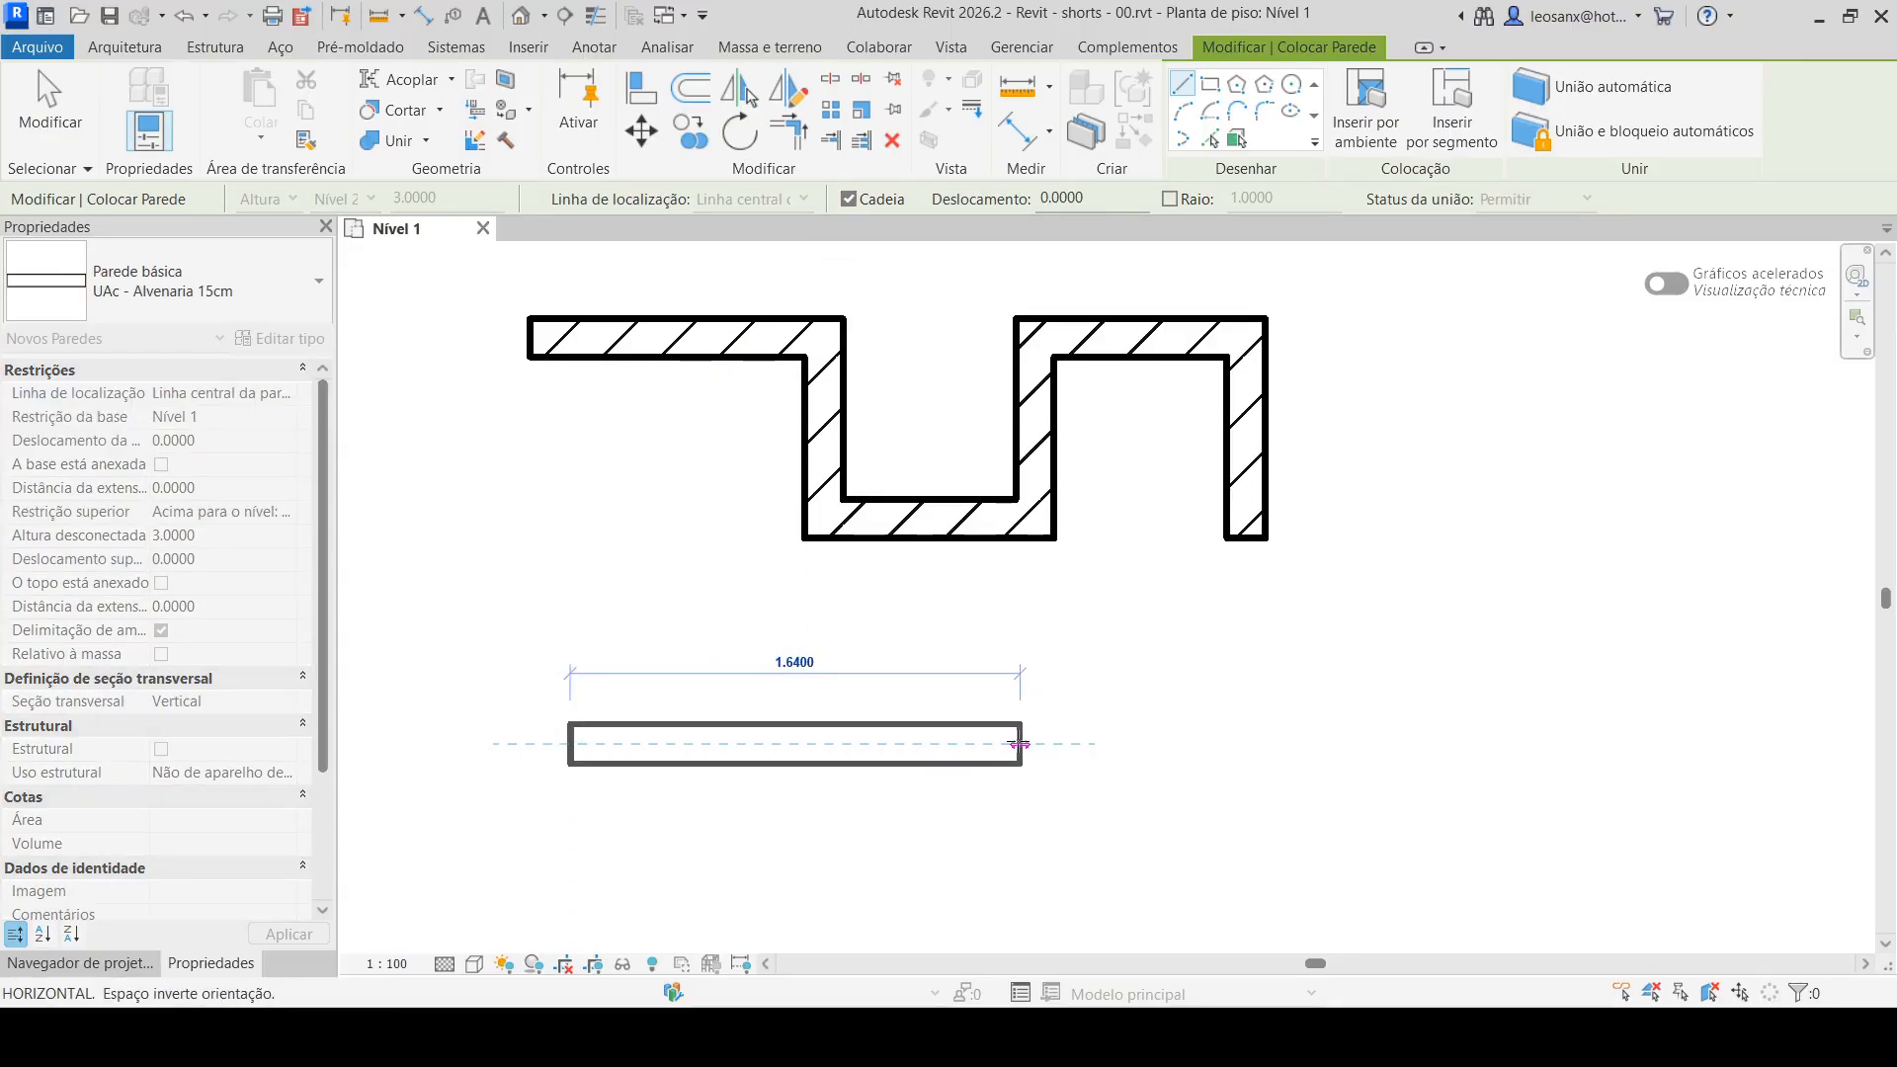
left_click(1021, 744)
left_click(1020, 640)
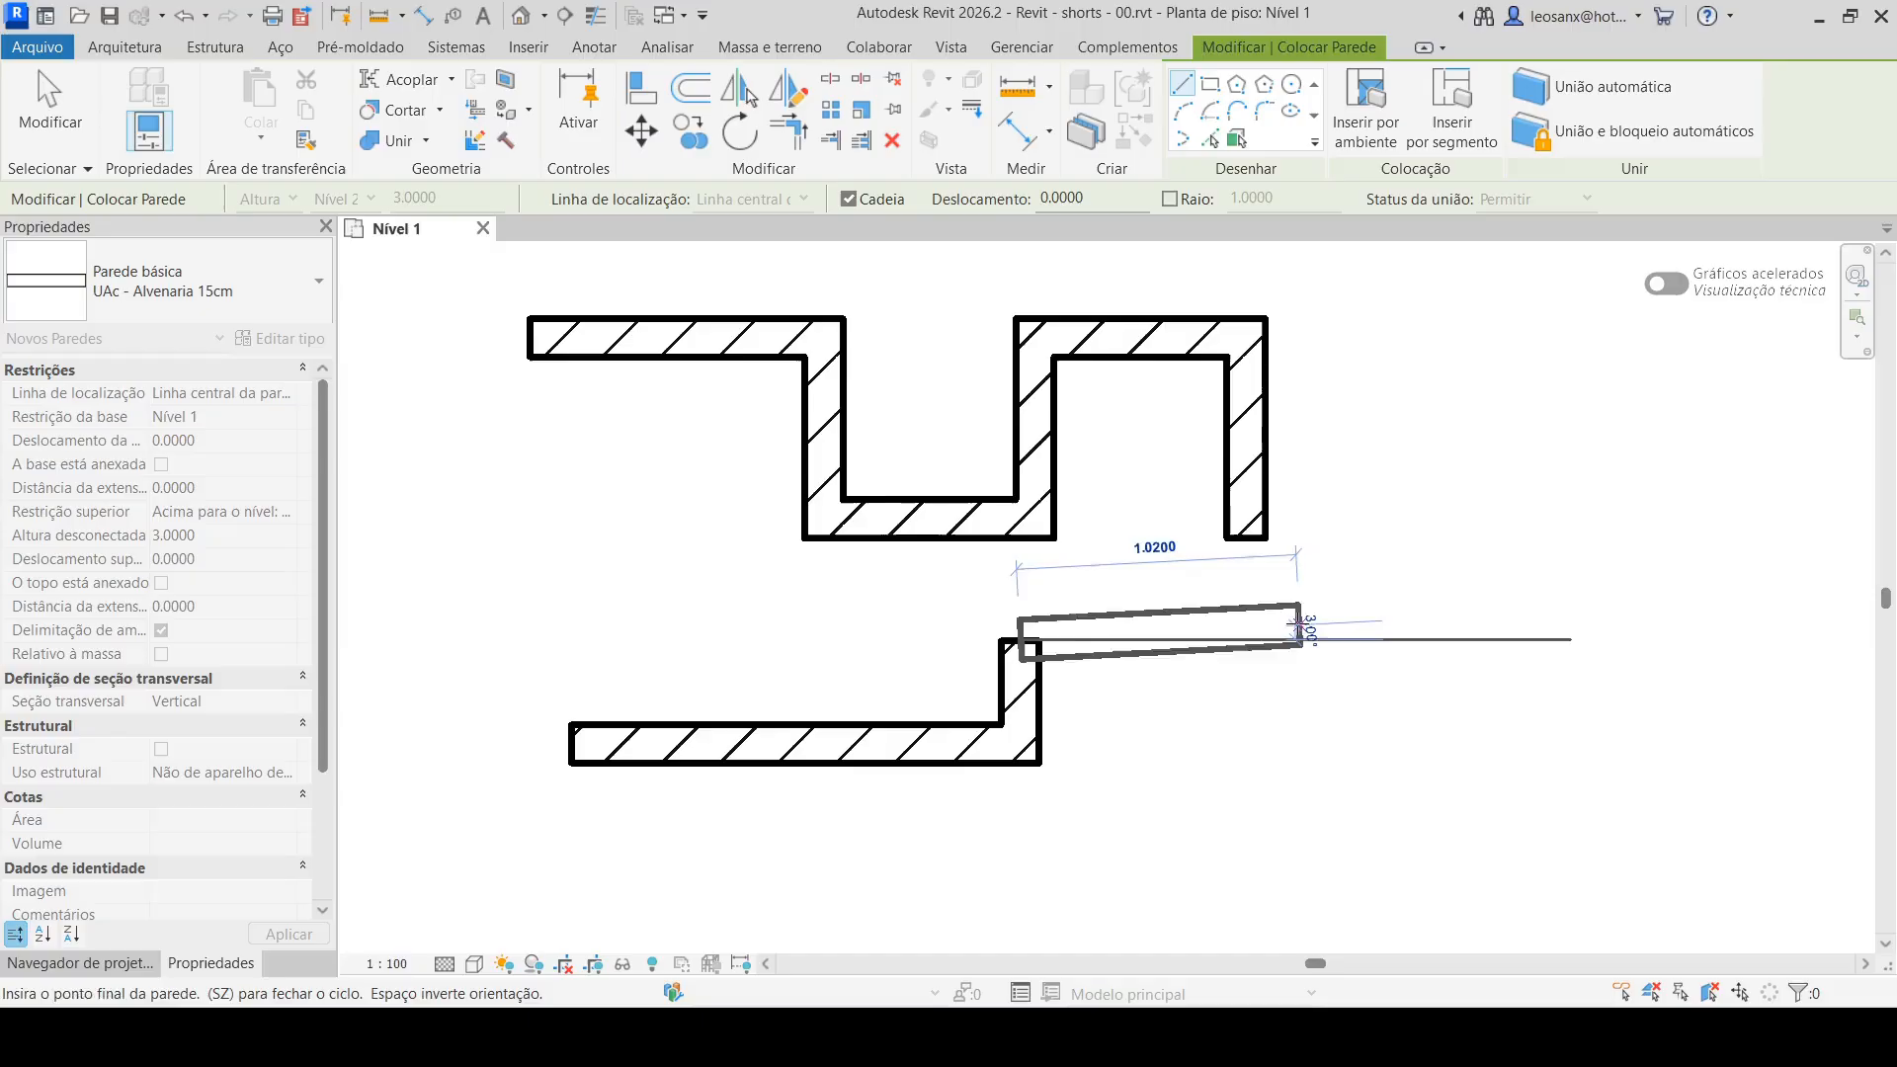
left_click(1300, 640)
key("Escape")
key("Escape")
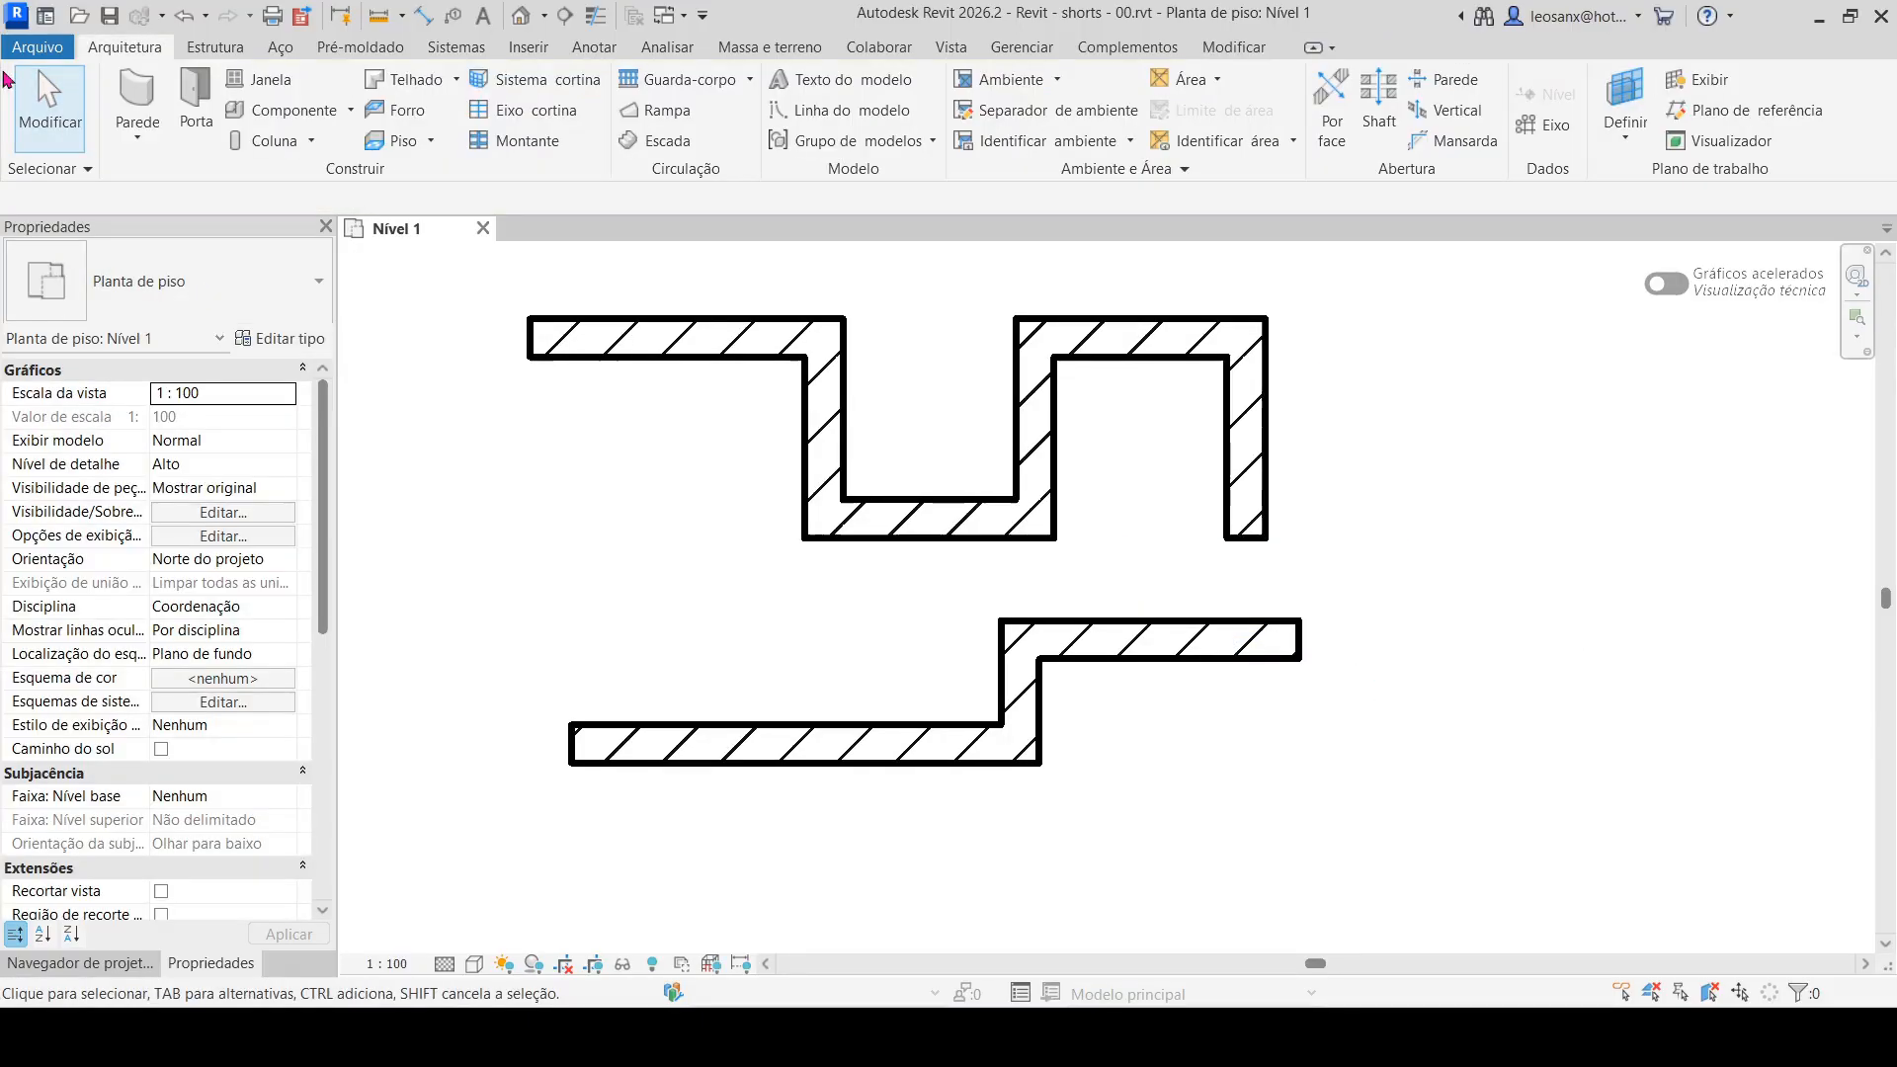
Delete both example wall runs from the floor plan
left_click(120, 91)
left_click(40, 52)
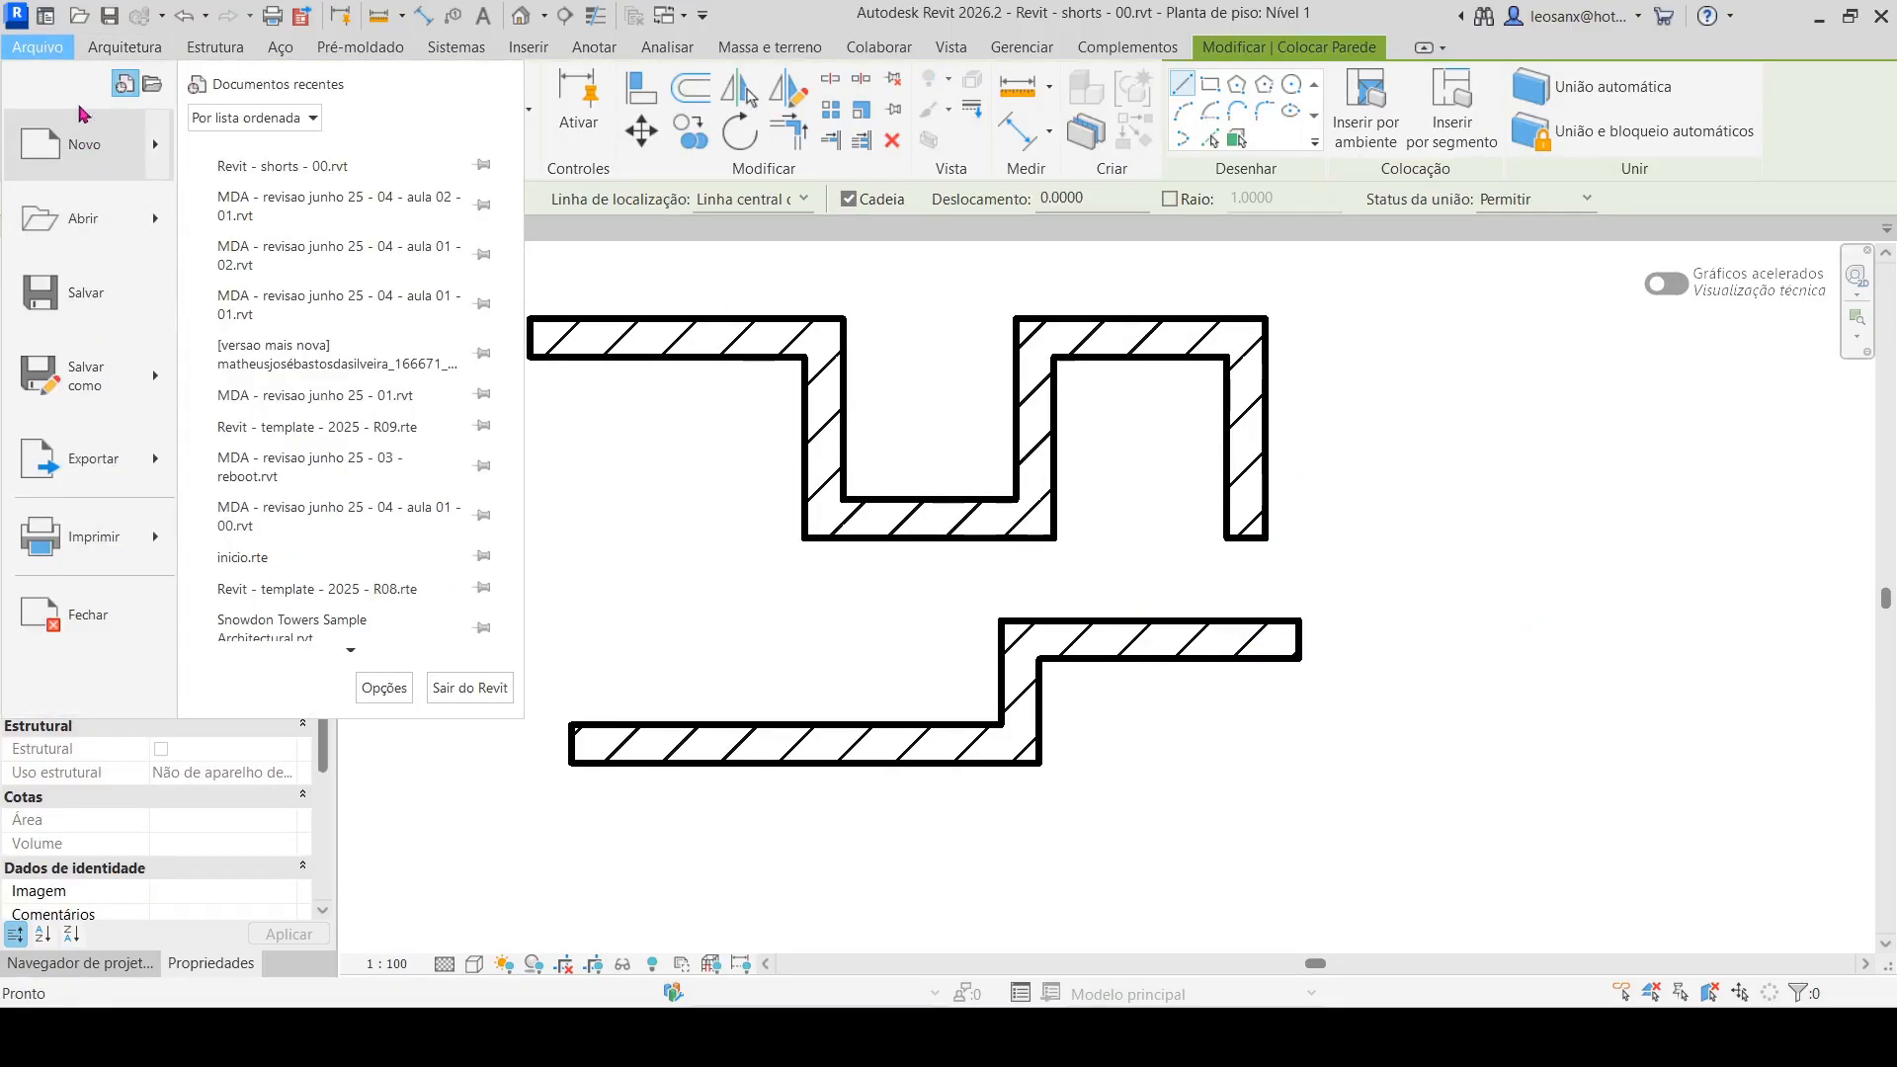
key("Escape")
key("Escape")
key("Escape")
left_click_drag(1458, 816, 483, 270)
key("Delete")
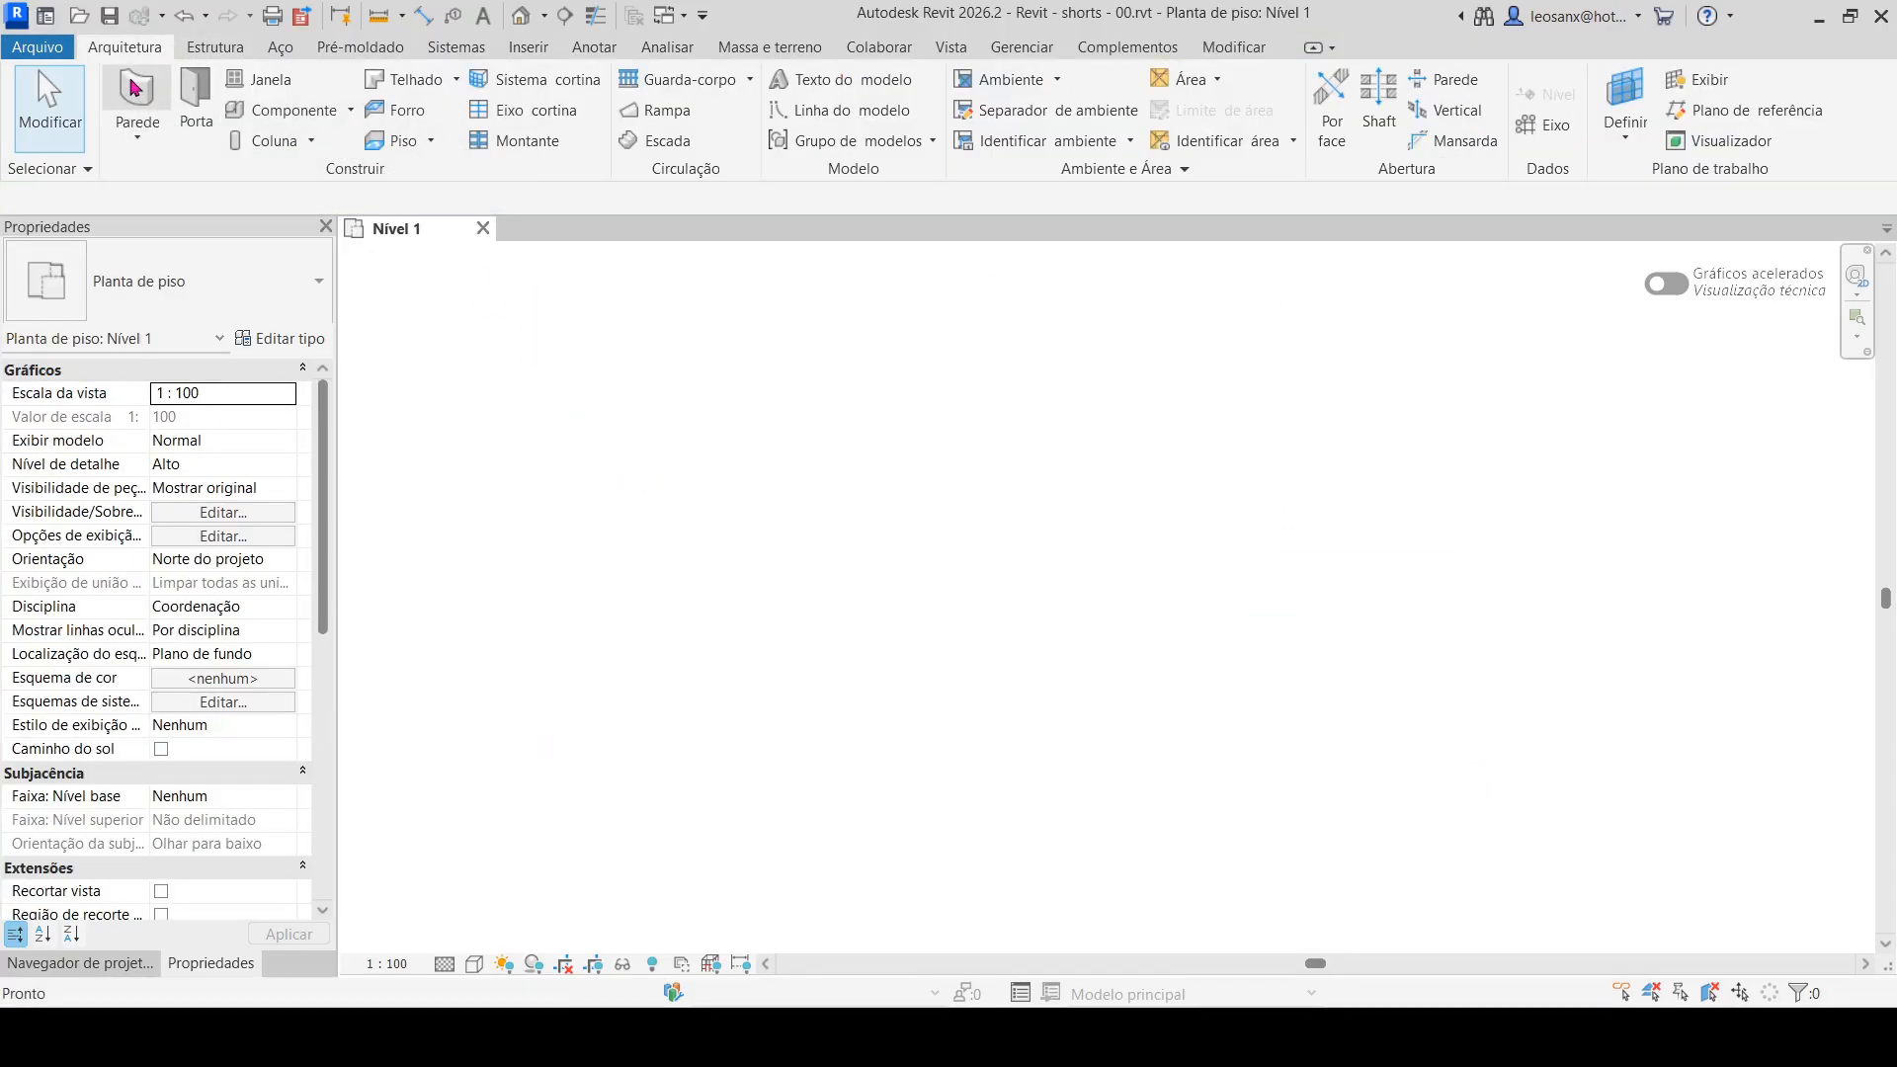
Draw a single horizontal wall in the plan with an unconnected height of 3 m
left_click(137, 93)
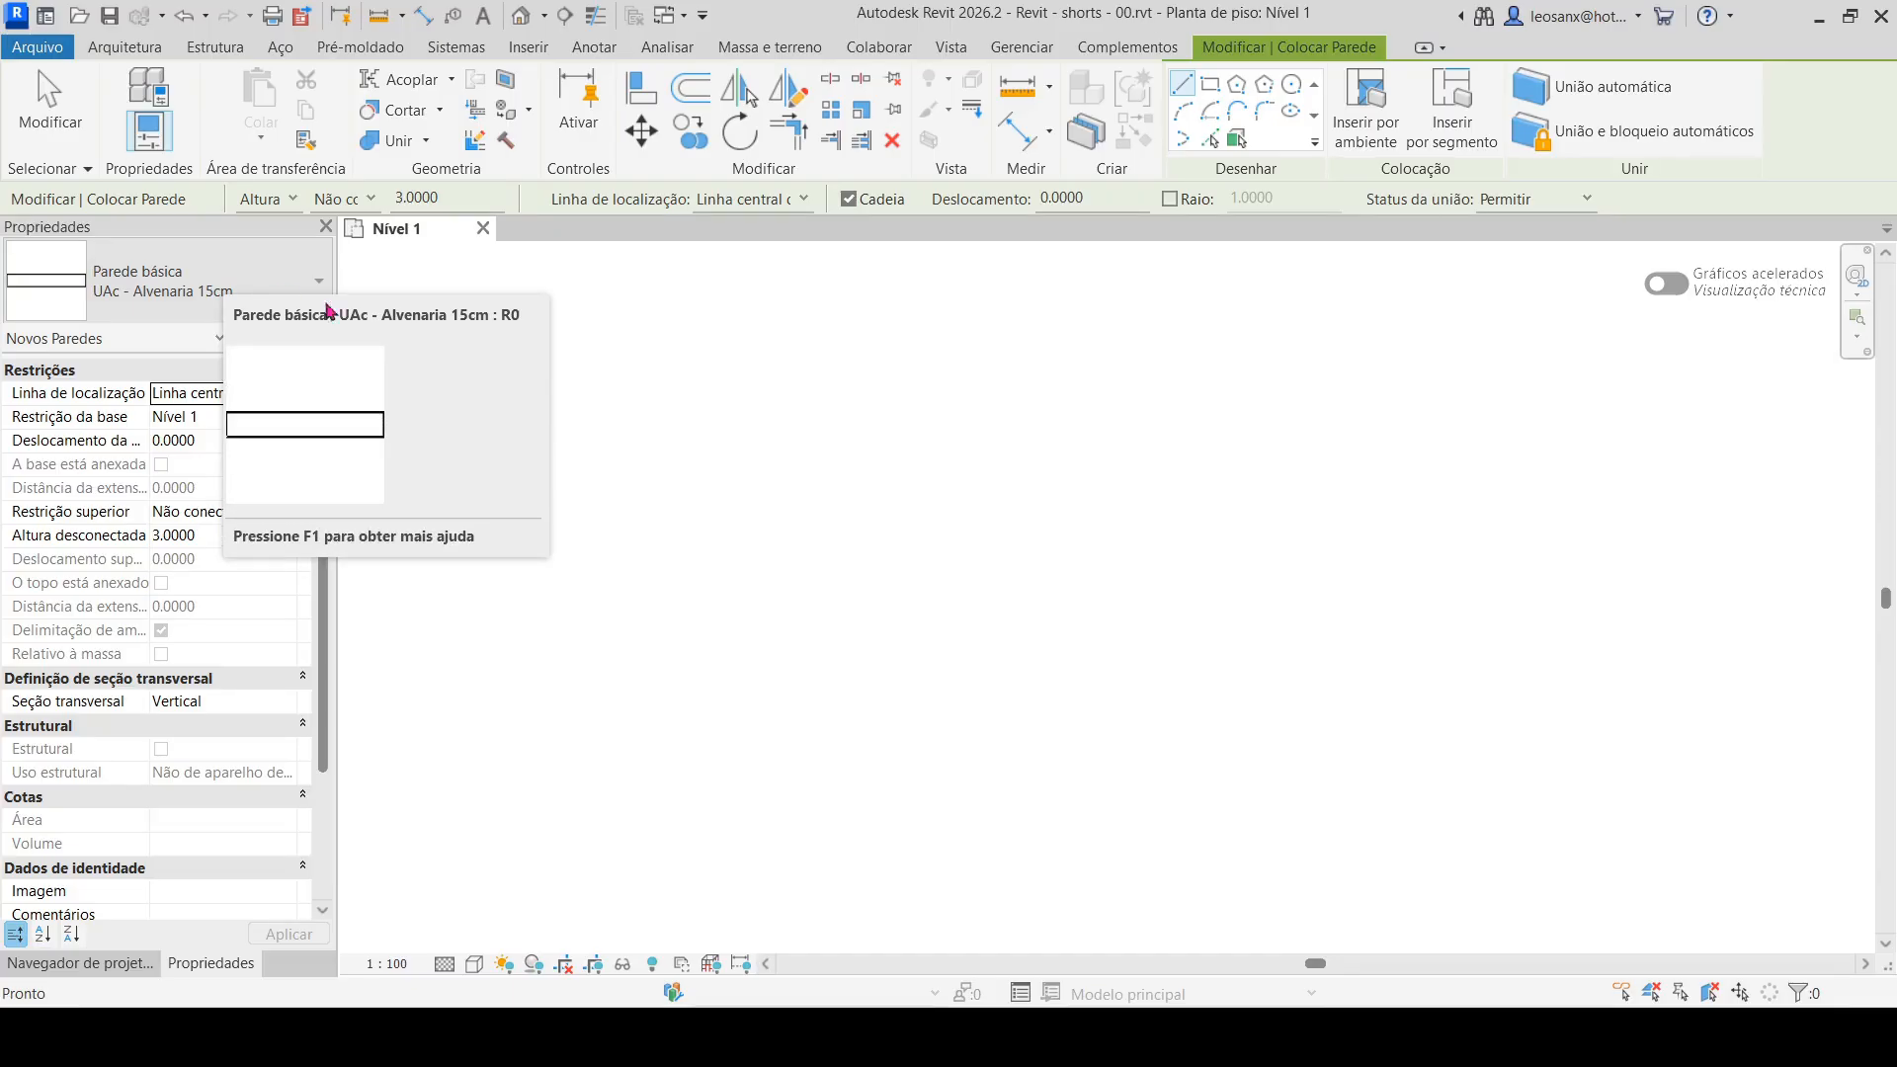
left_click(769, 505)
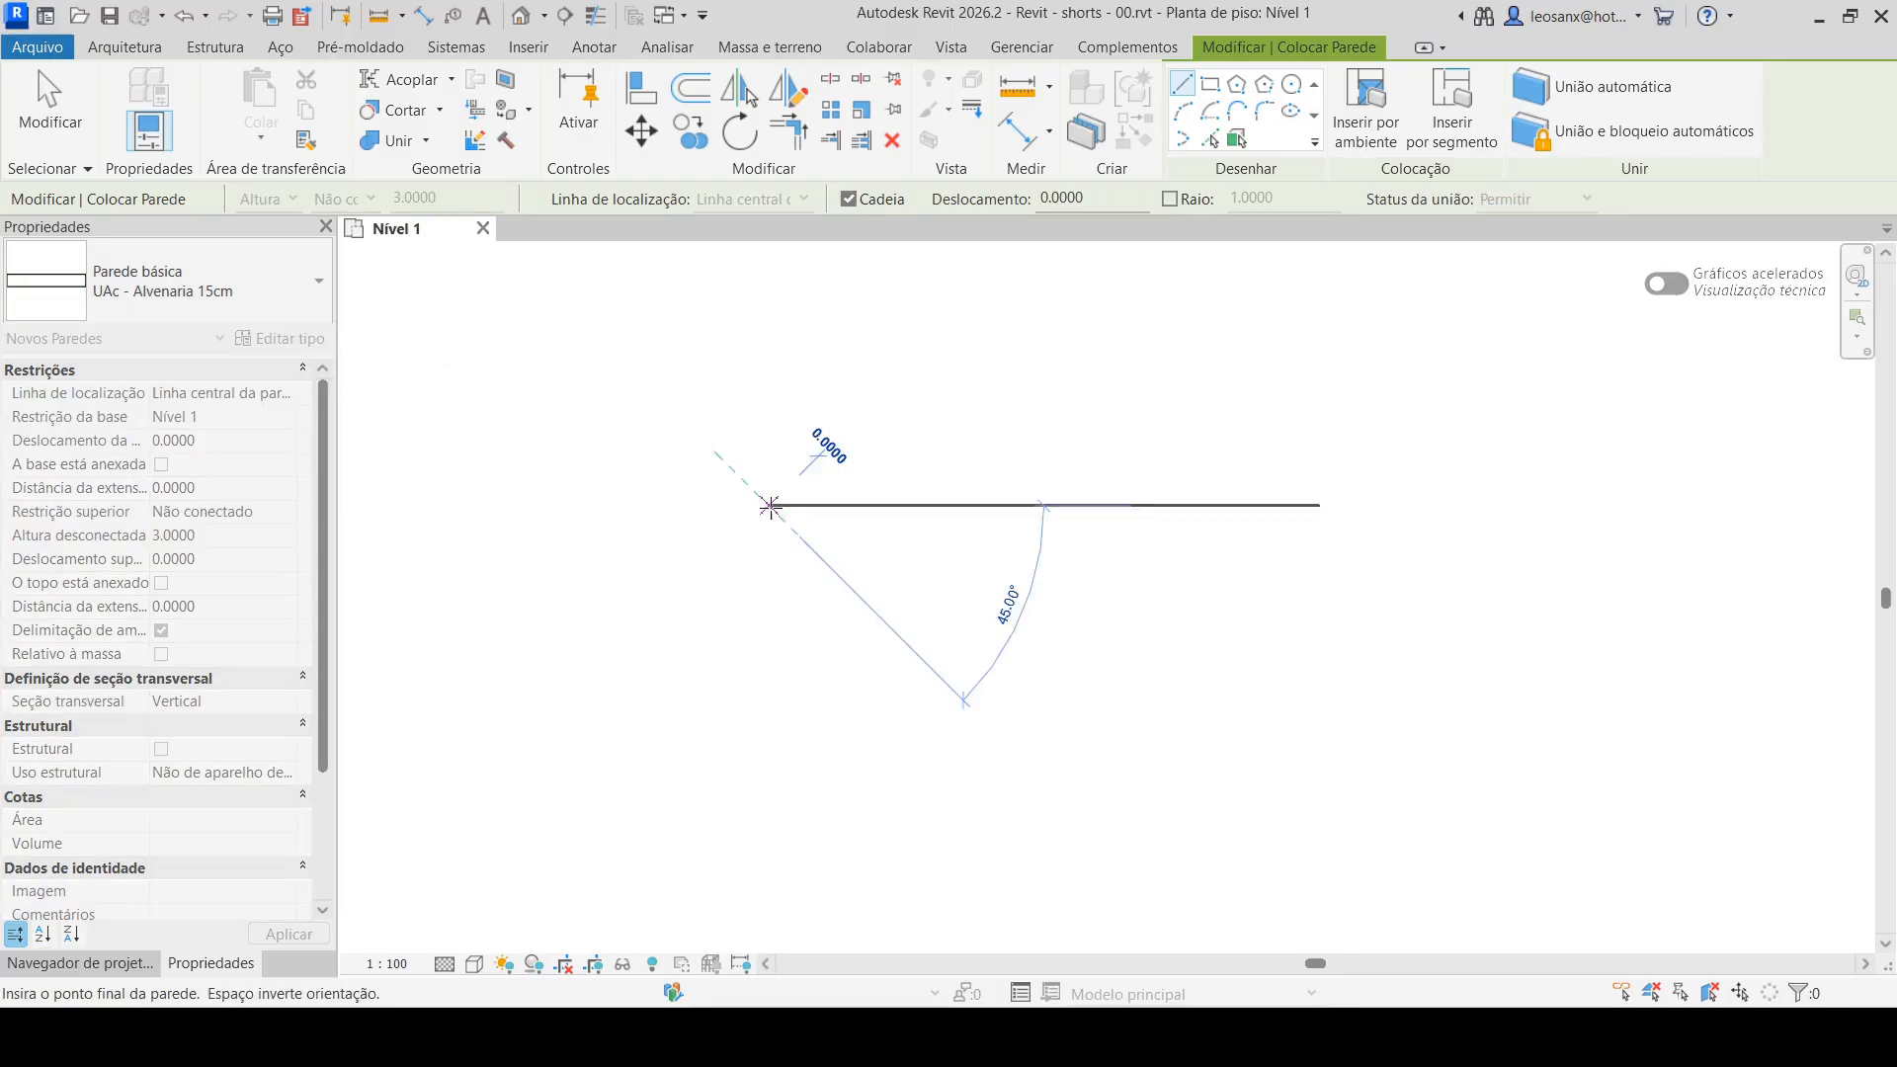
left_click(1356, 505)
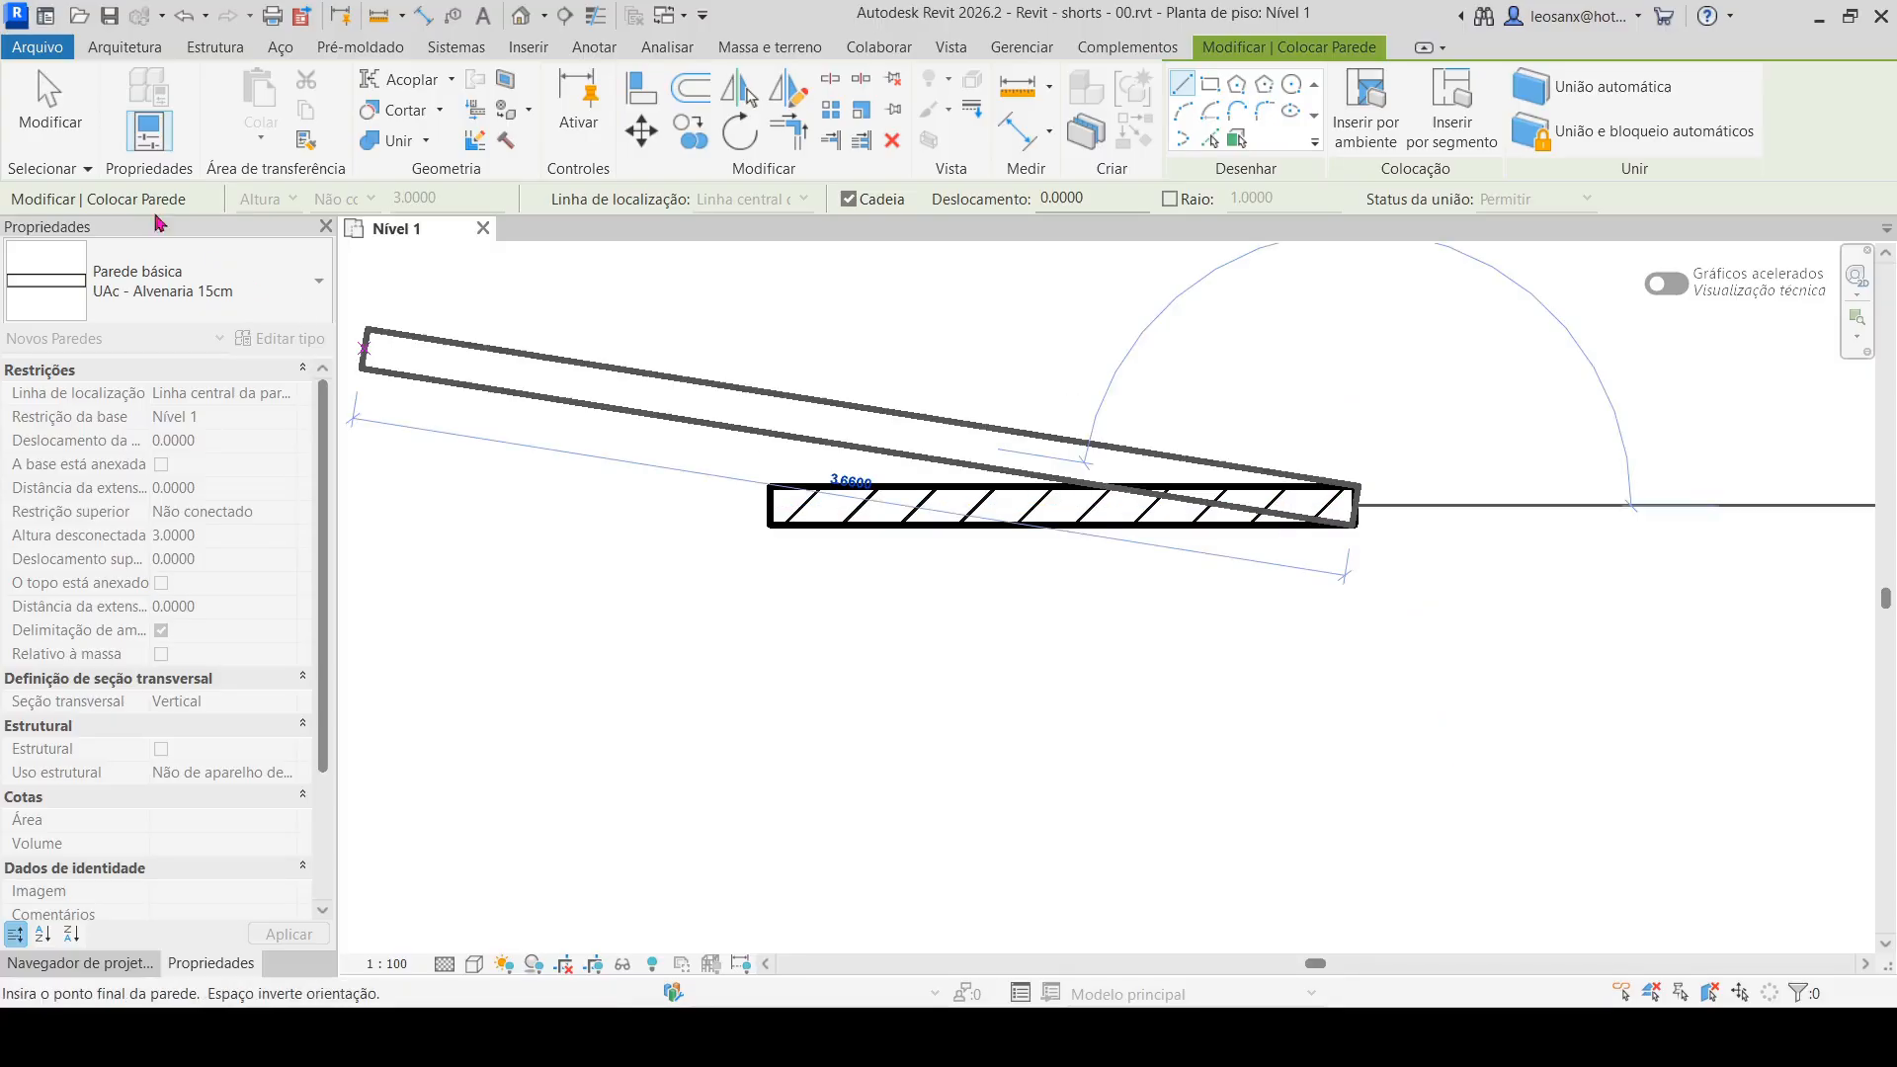
left_click(22, 109)
Open the {3D} view and frame the new wall
left_click(99, 964)
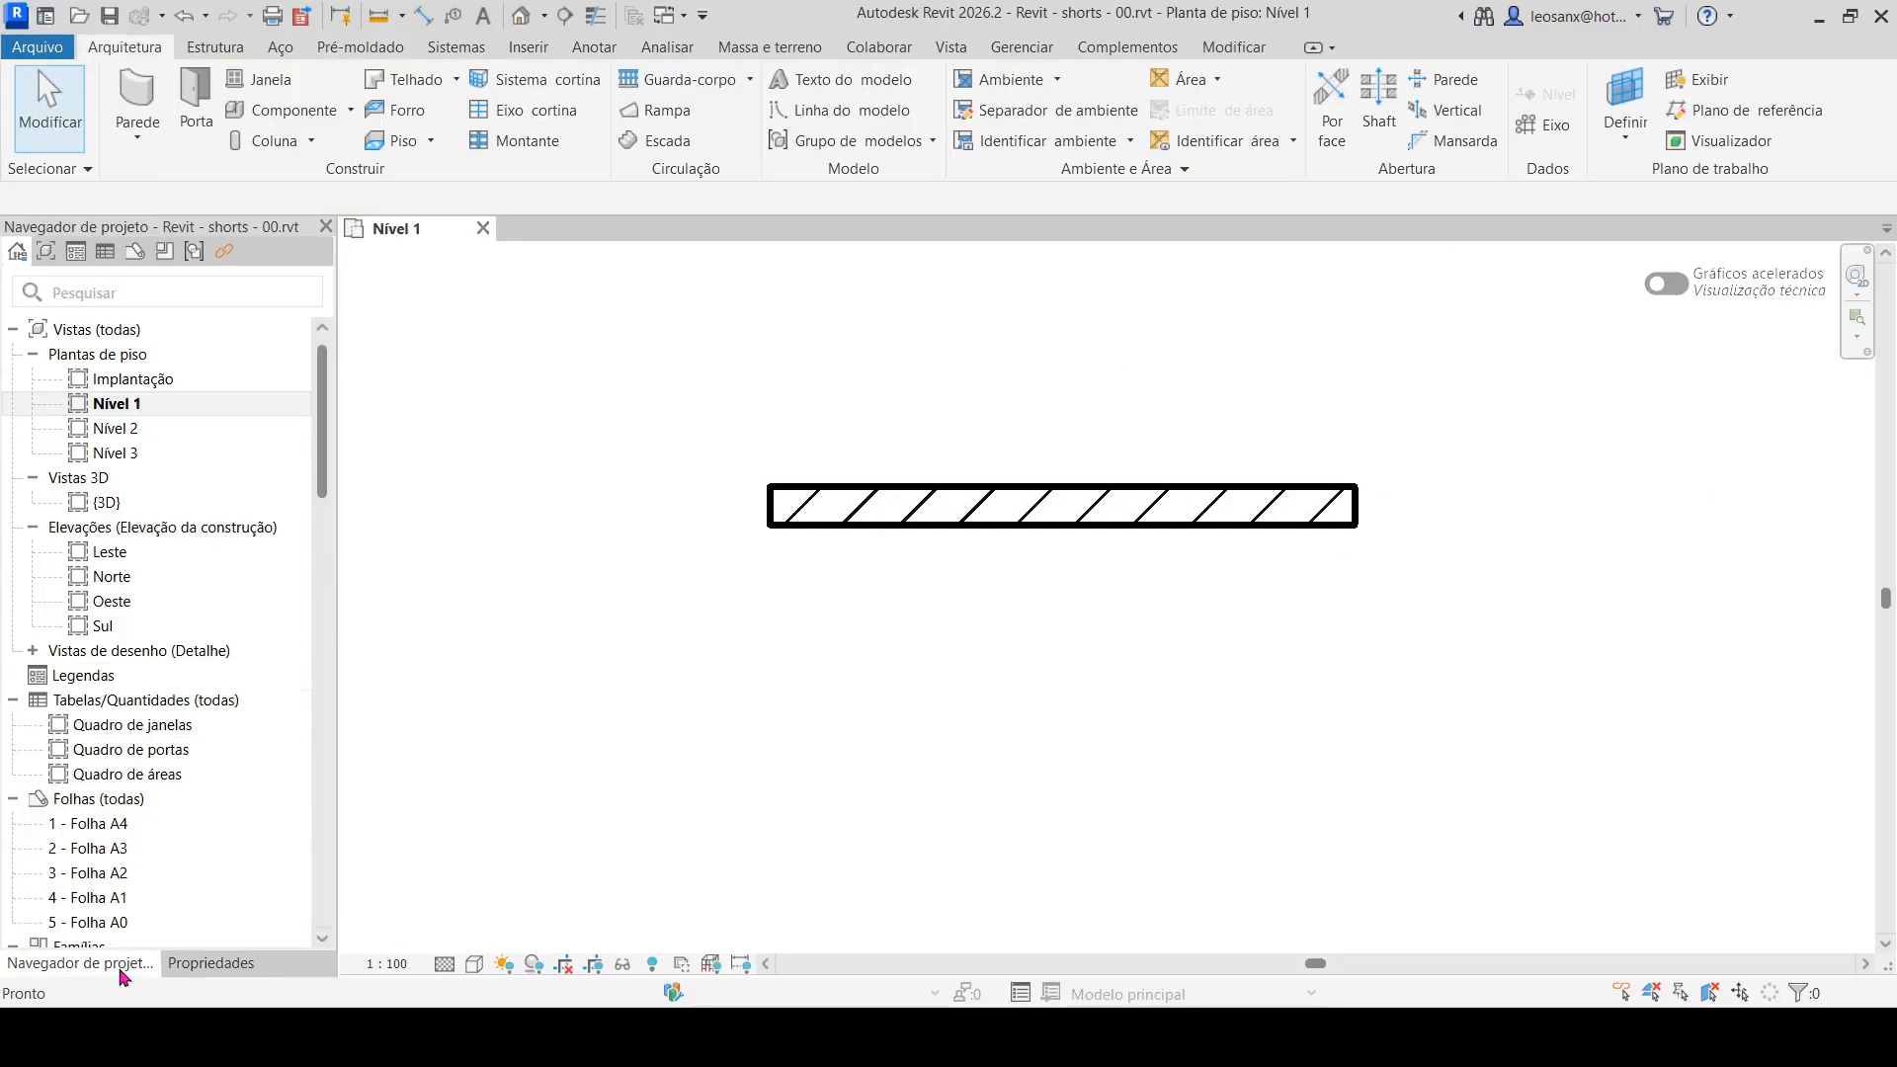
double_click(104, 502)
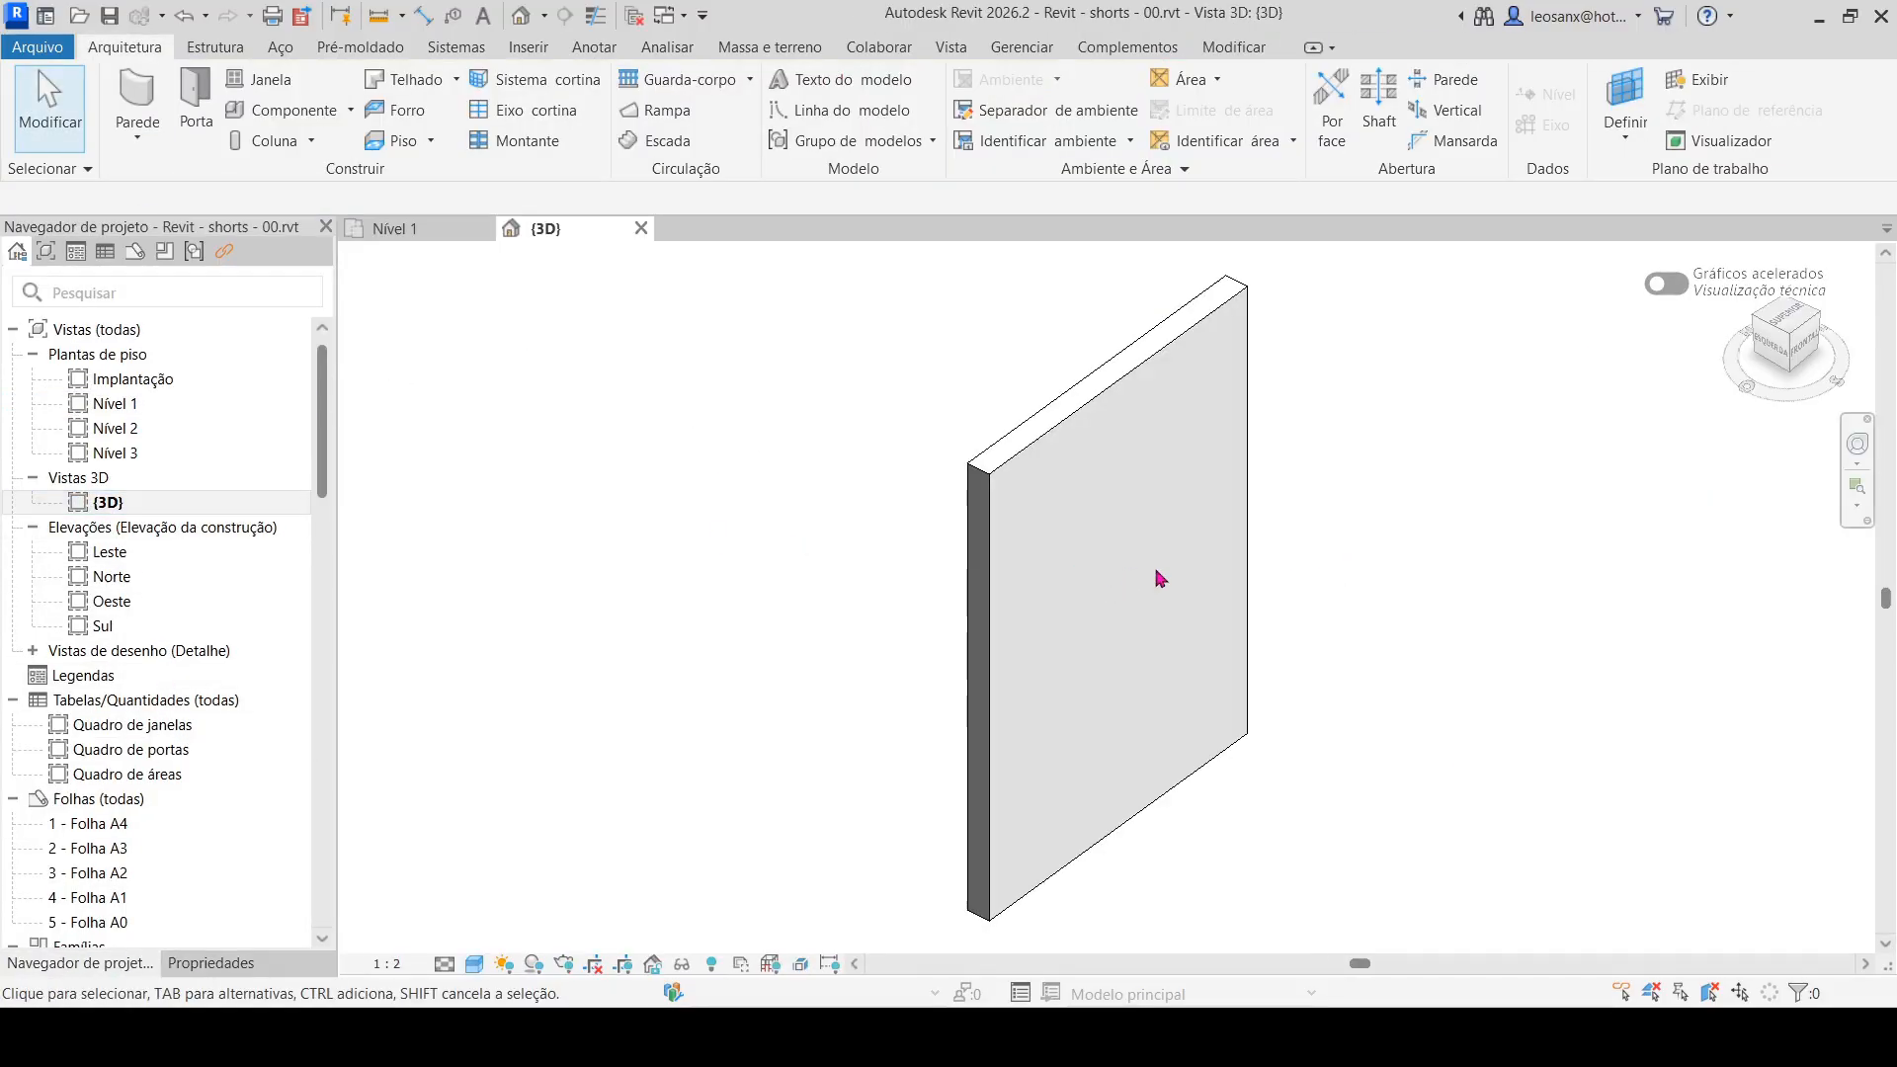
scroll(1105, 660, "down", 5)
scroll(1164, 642, "up", 3)
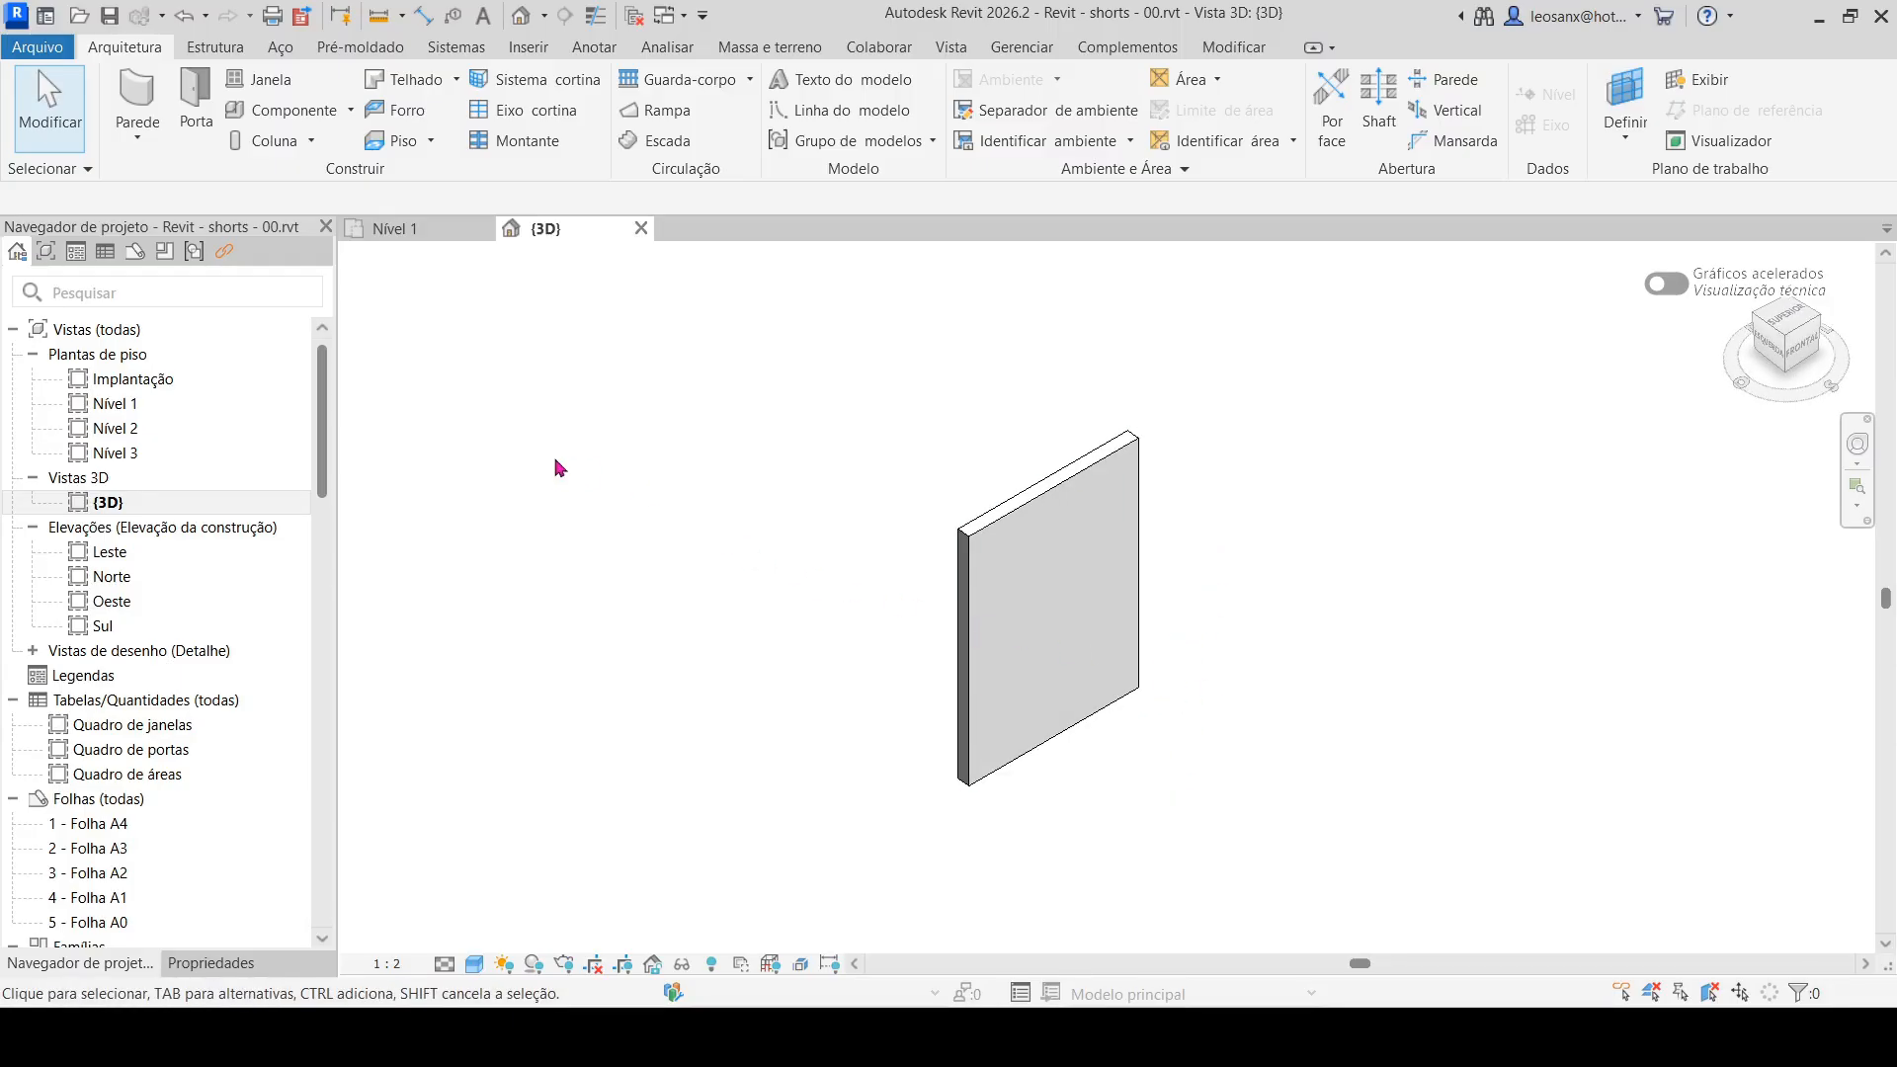
Set the unconnected wall height to 1.2 m and draw a second wall 3 m long beside the first in the 3D view
left_click(143, 86)
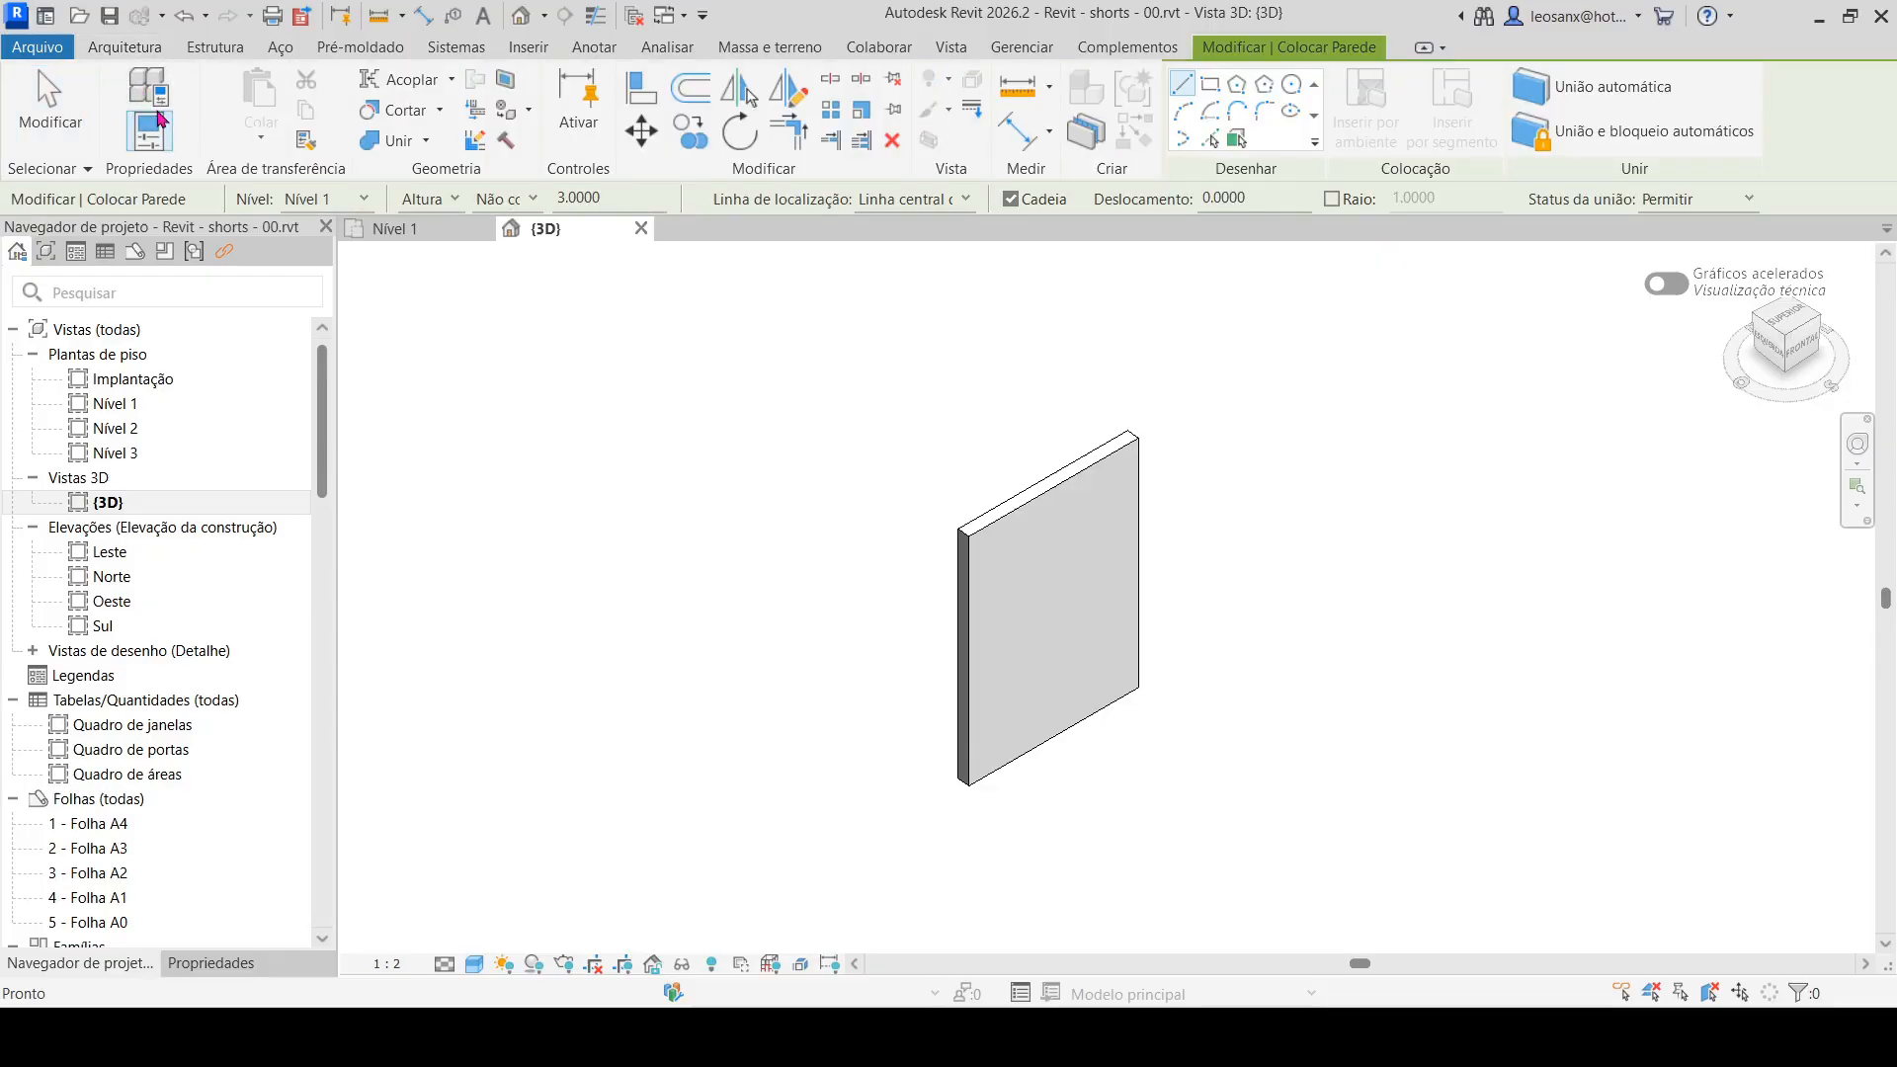
left_click(451, 201)
left_click(523, 202)
left_click(532, 198)
left_click(606, 202)
left_click_drag(651, 198, 549, 202)
type("1.2")
key("Return")
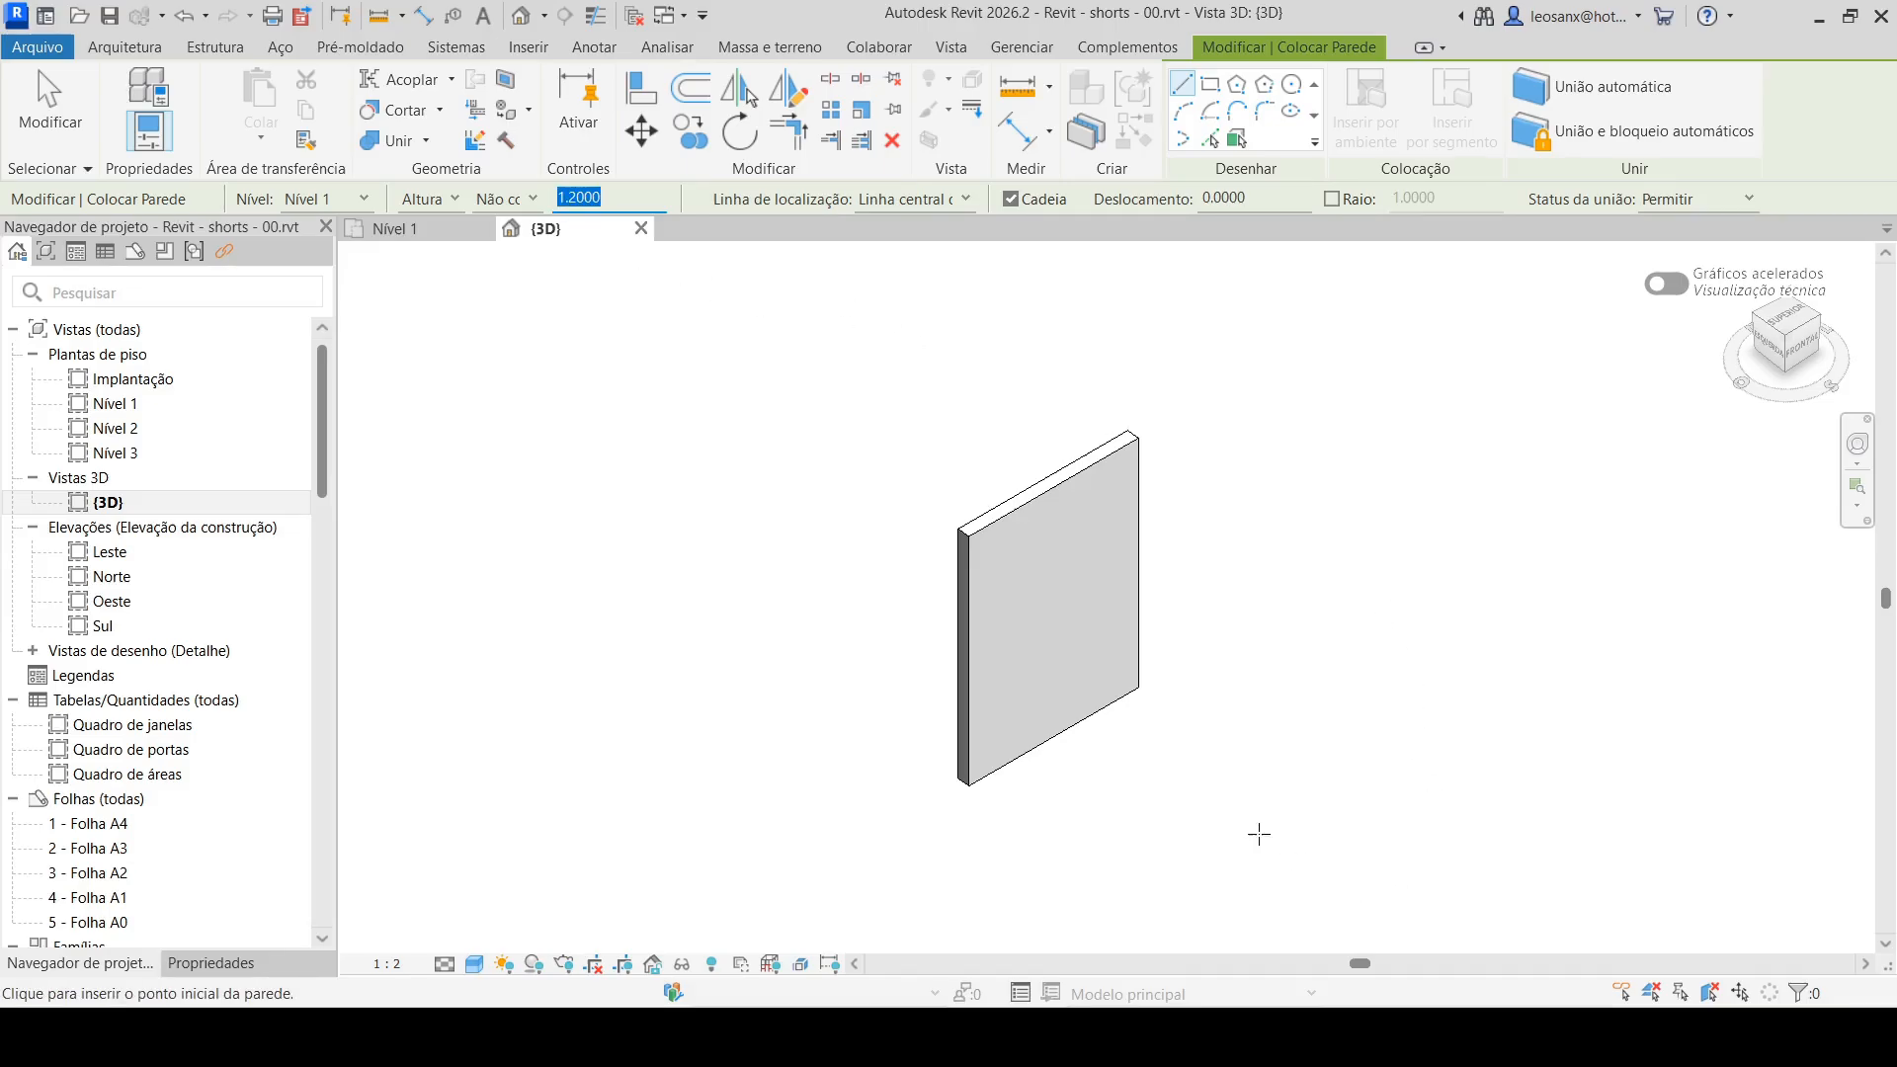
left_click(1141, 805)
left_click(1381, 670)
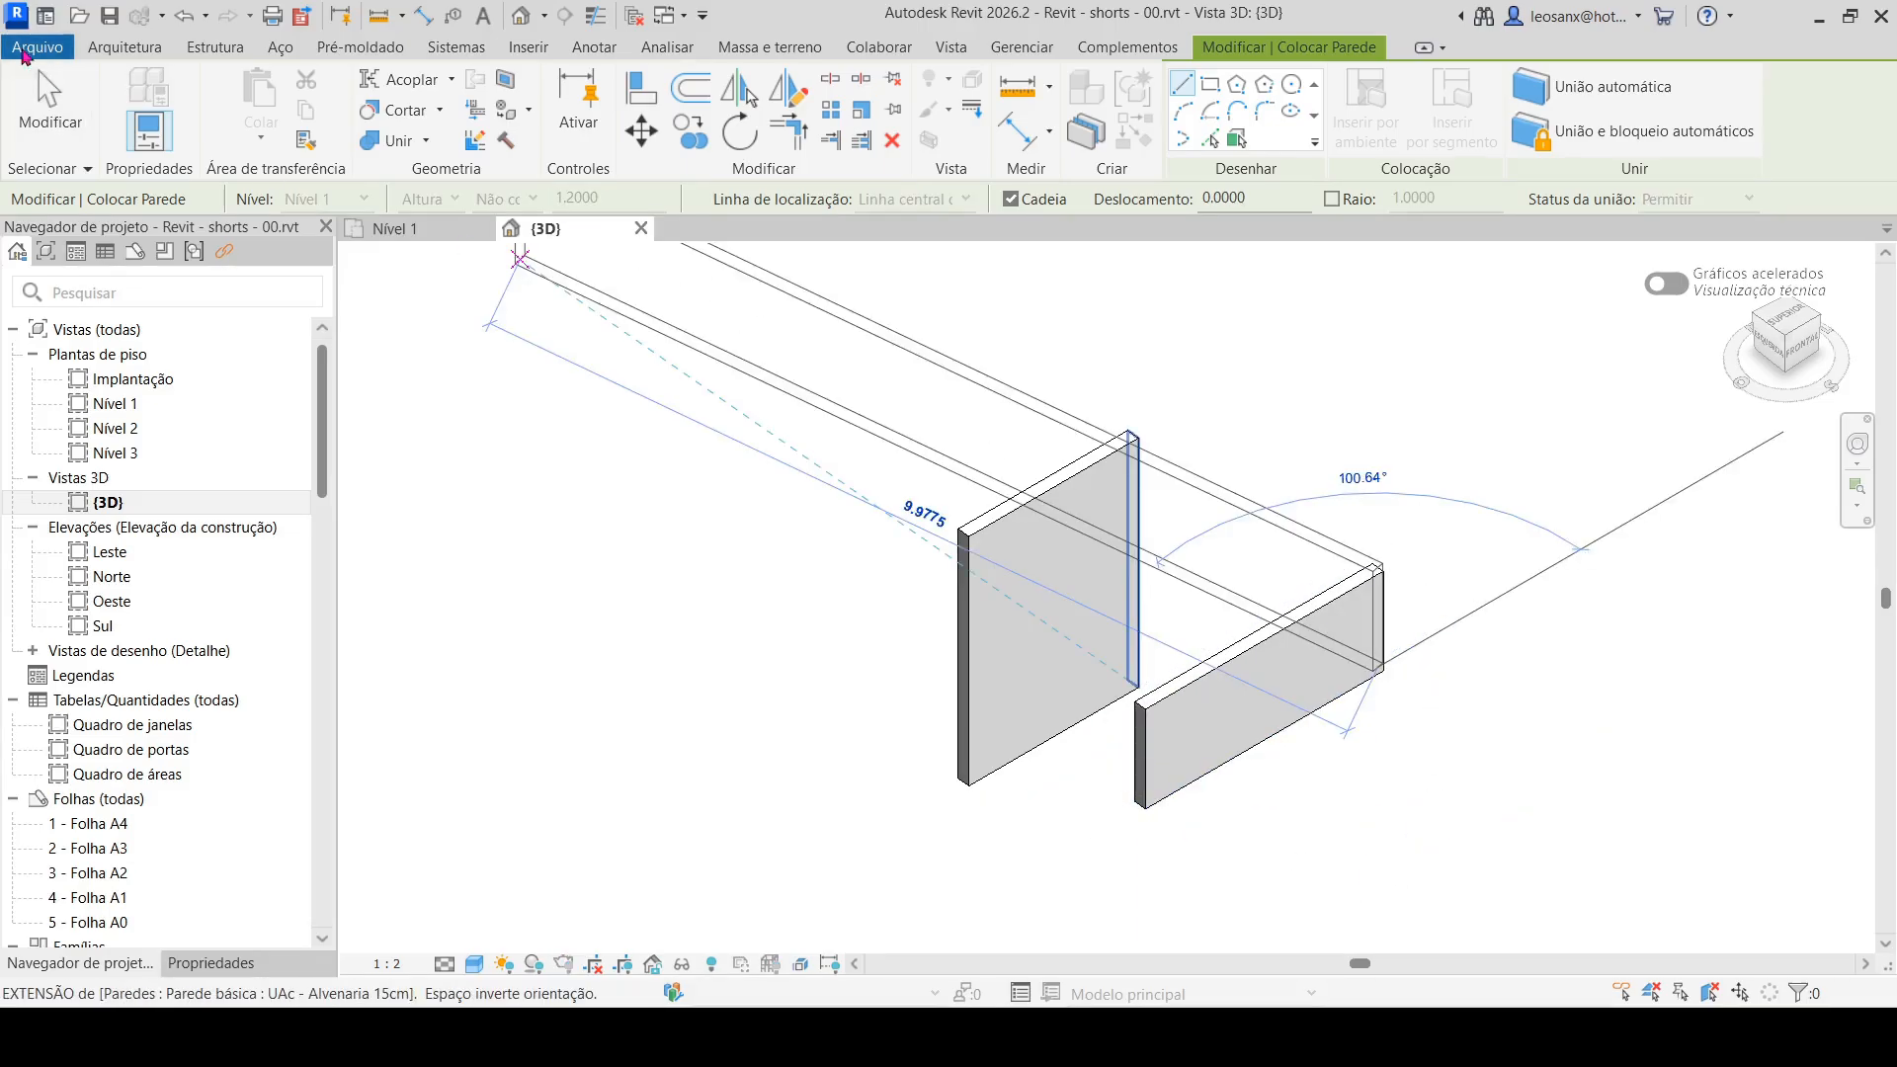
left_click(49, 104)
Check the height constraints of the low wall in its properties
left_click(1317, 626)
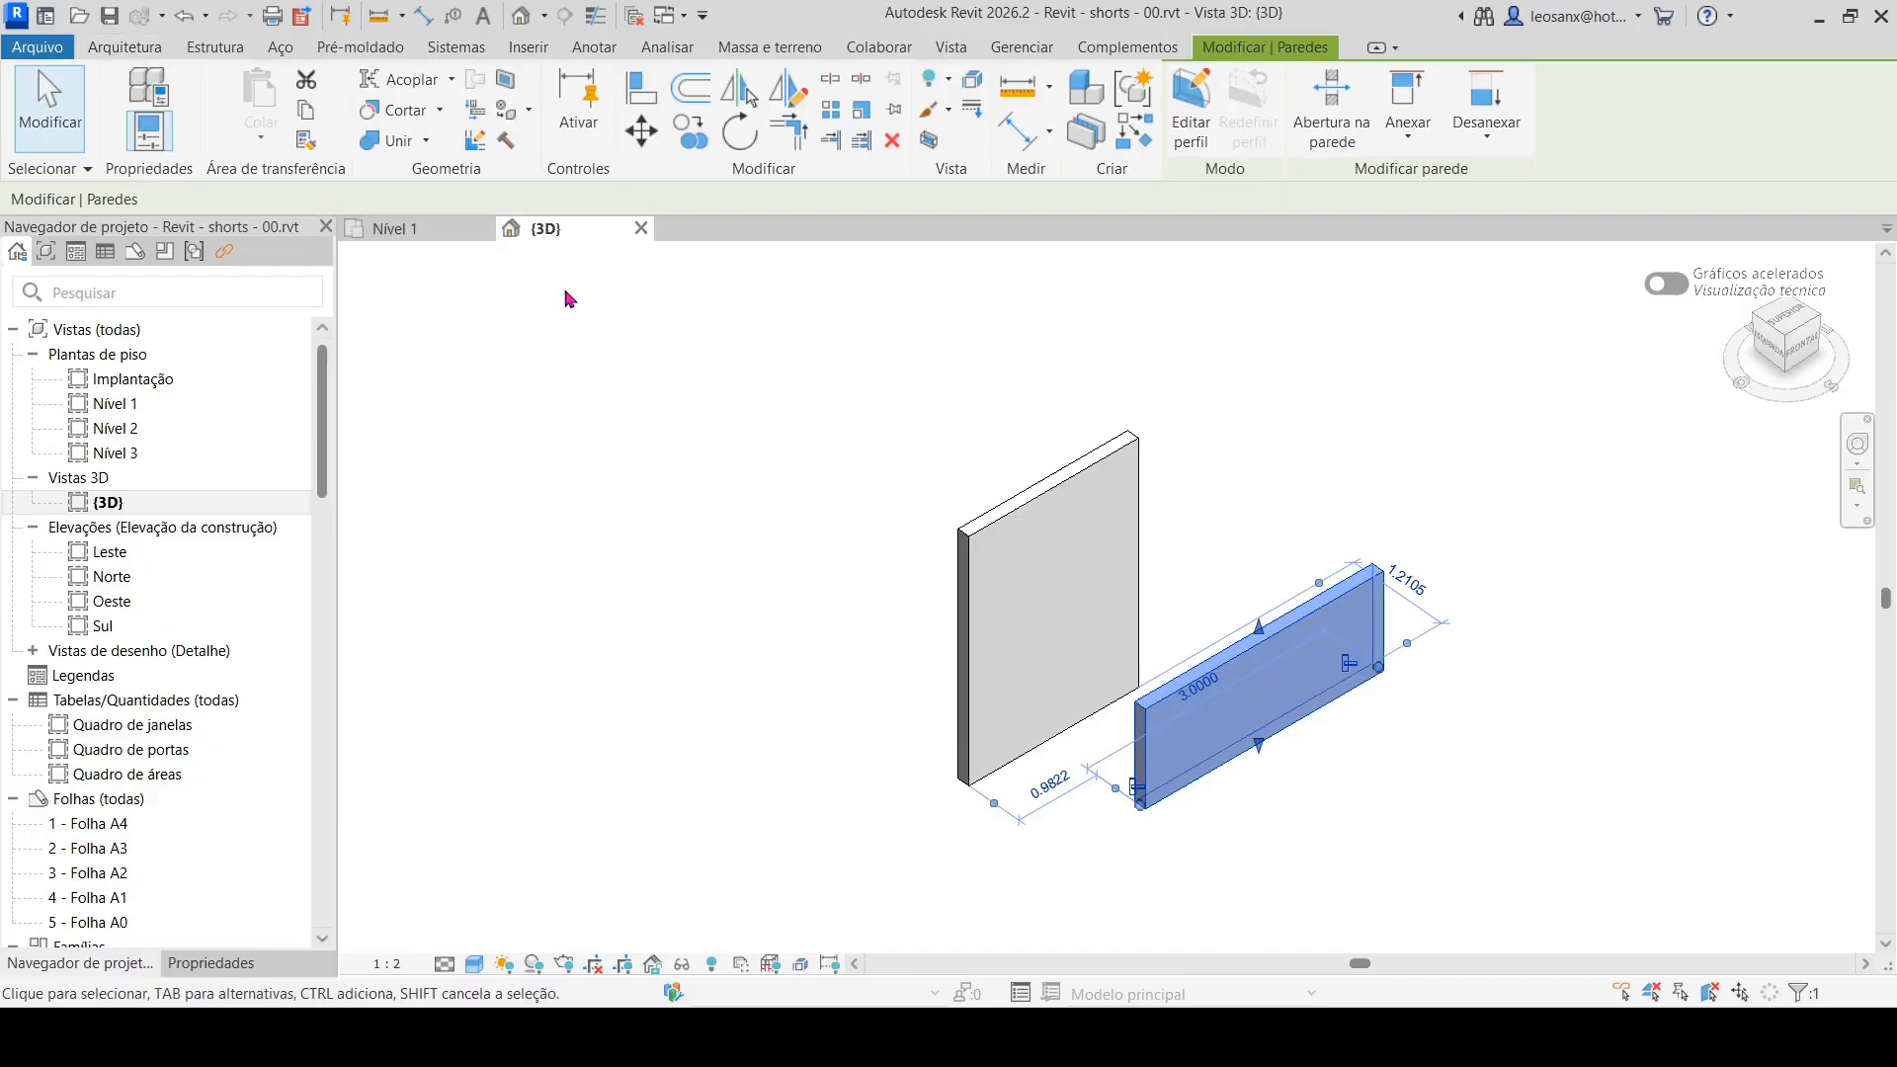
left_click(210, 962)
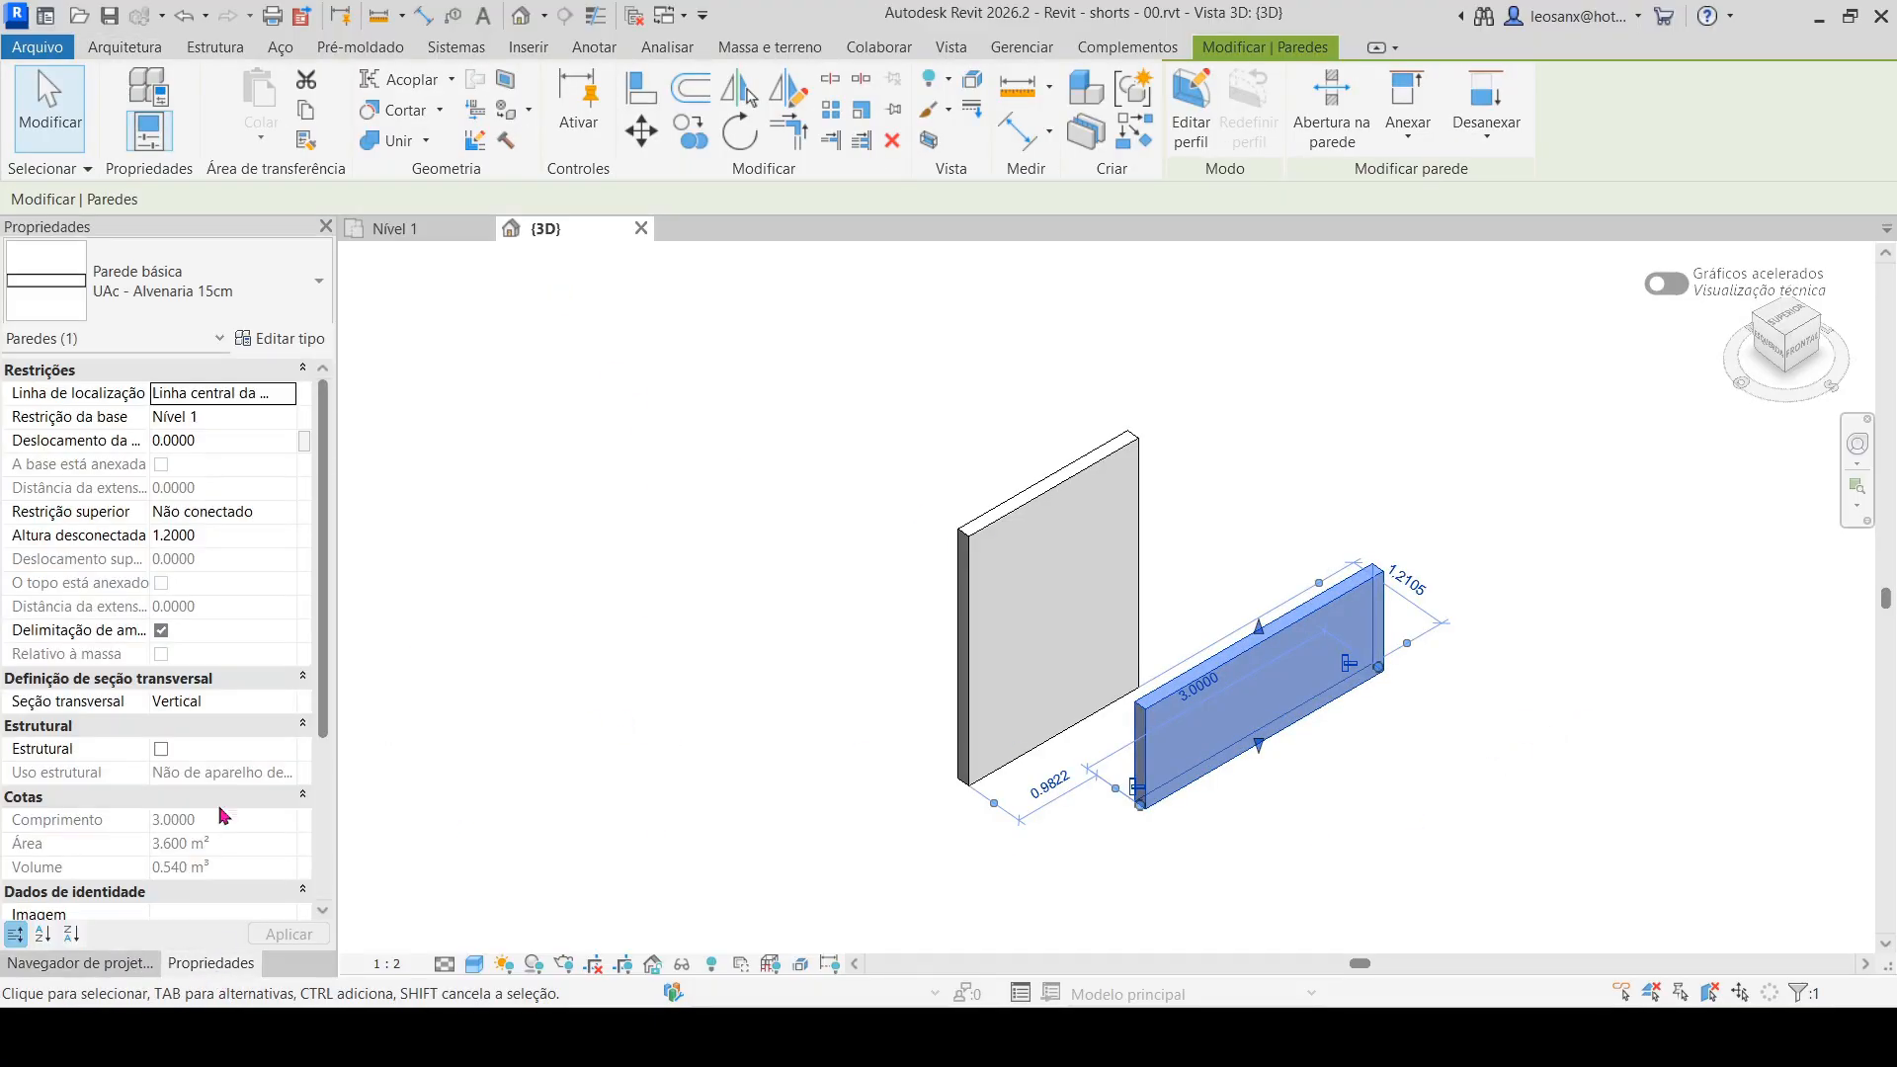
left_click(1377, 508)
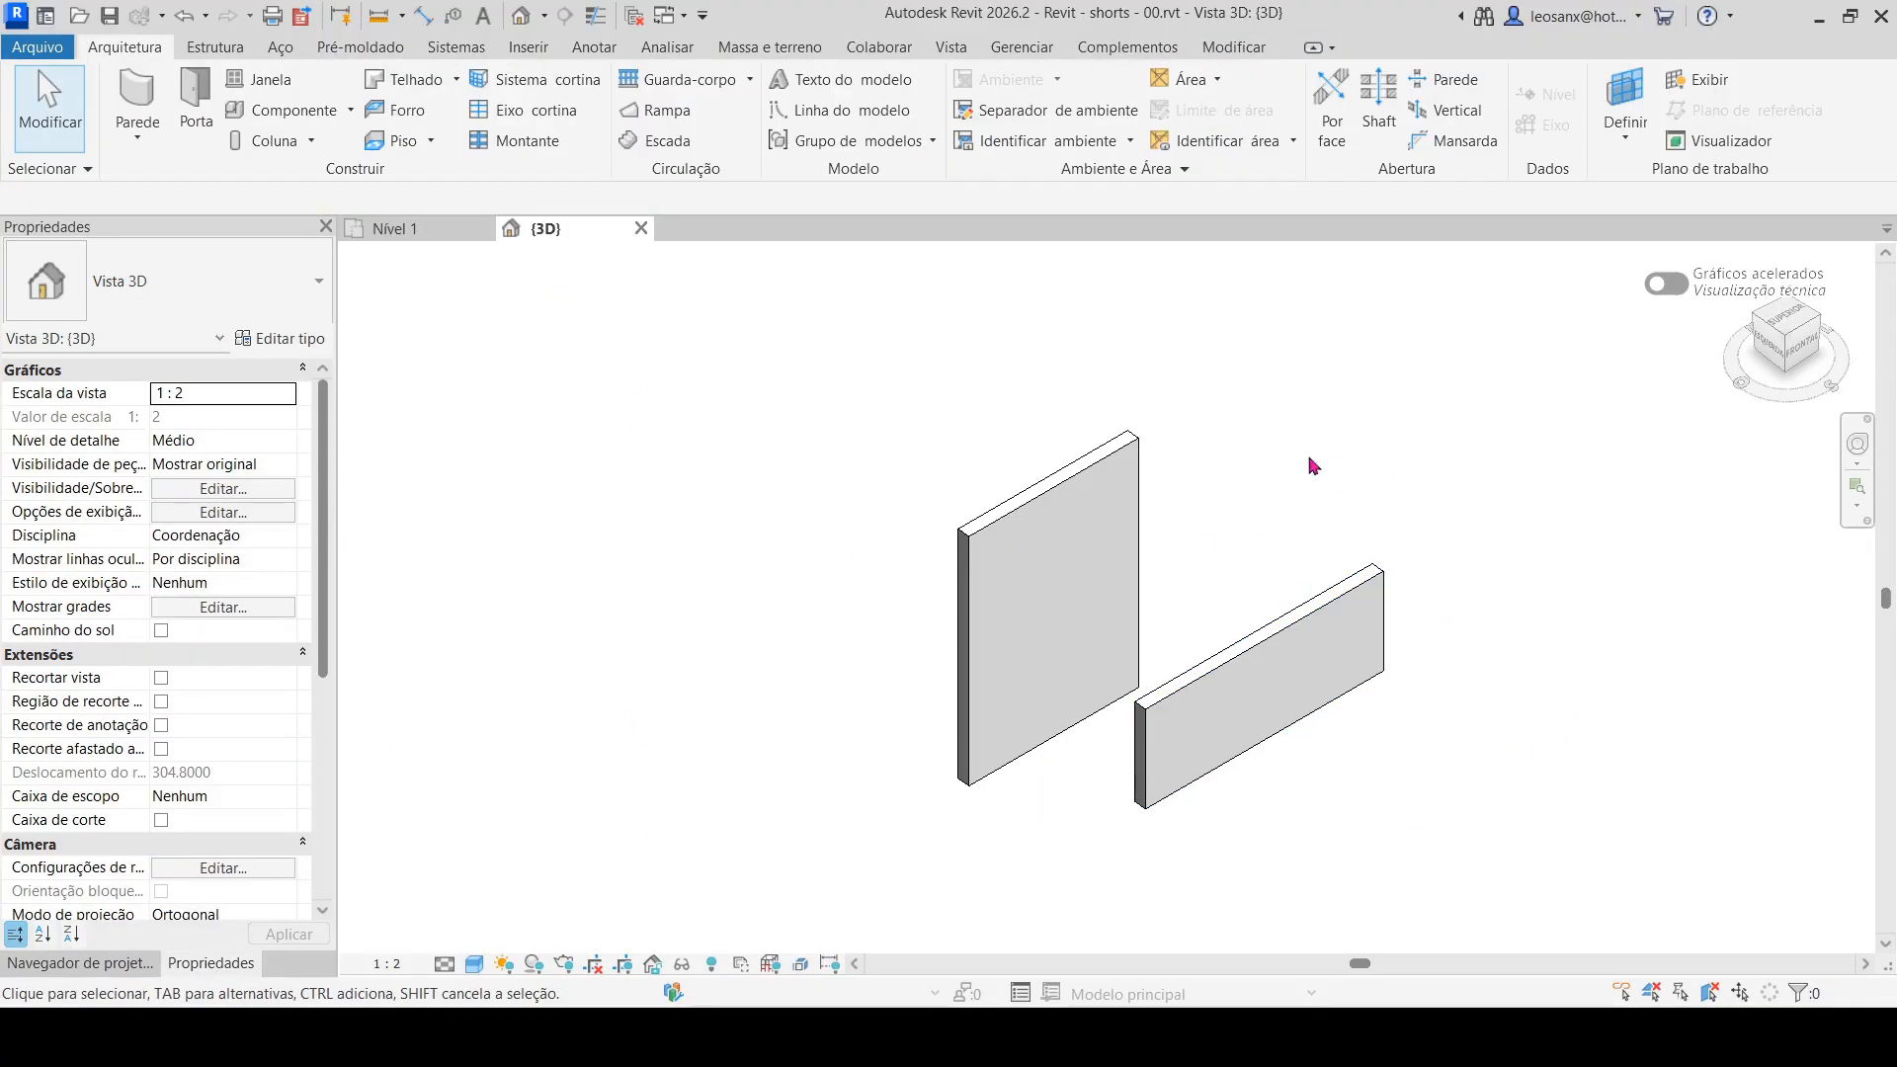
left_click(145, 91)
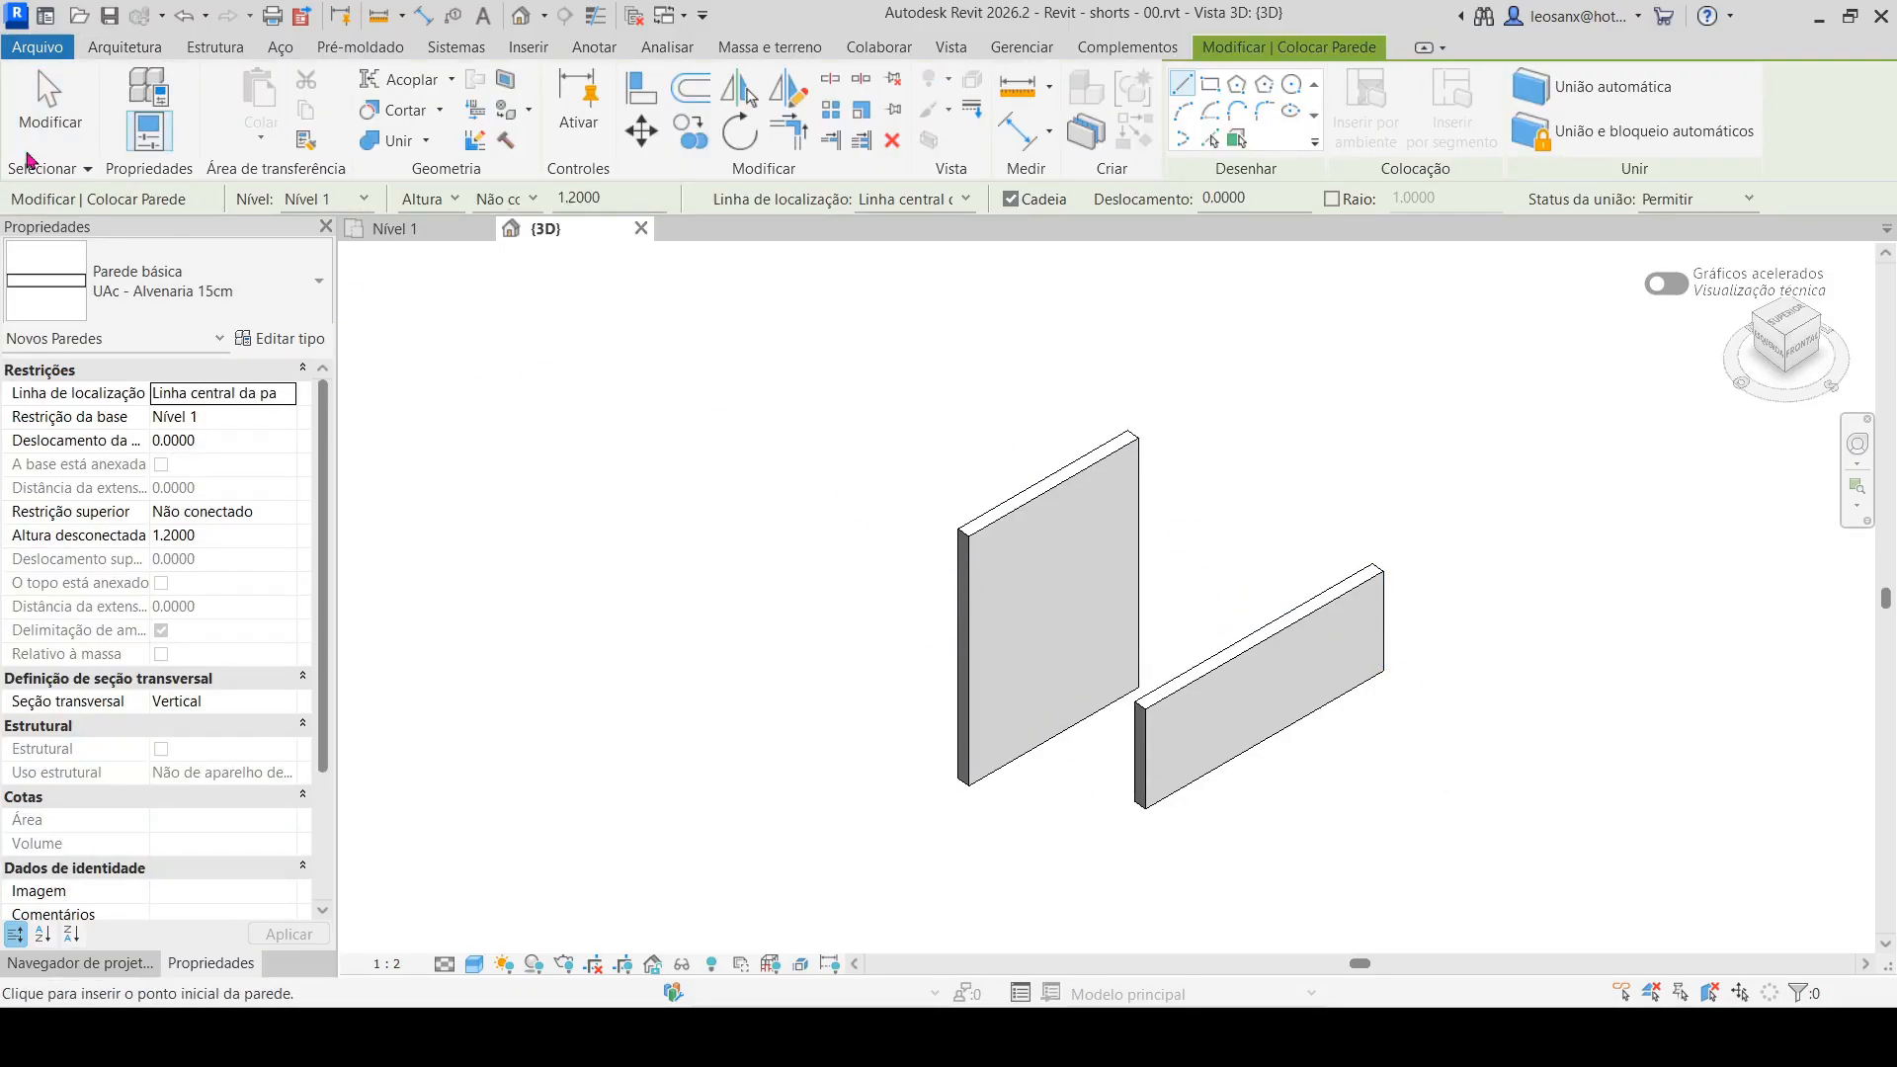
left_click(49, 104)
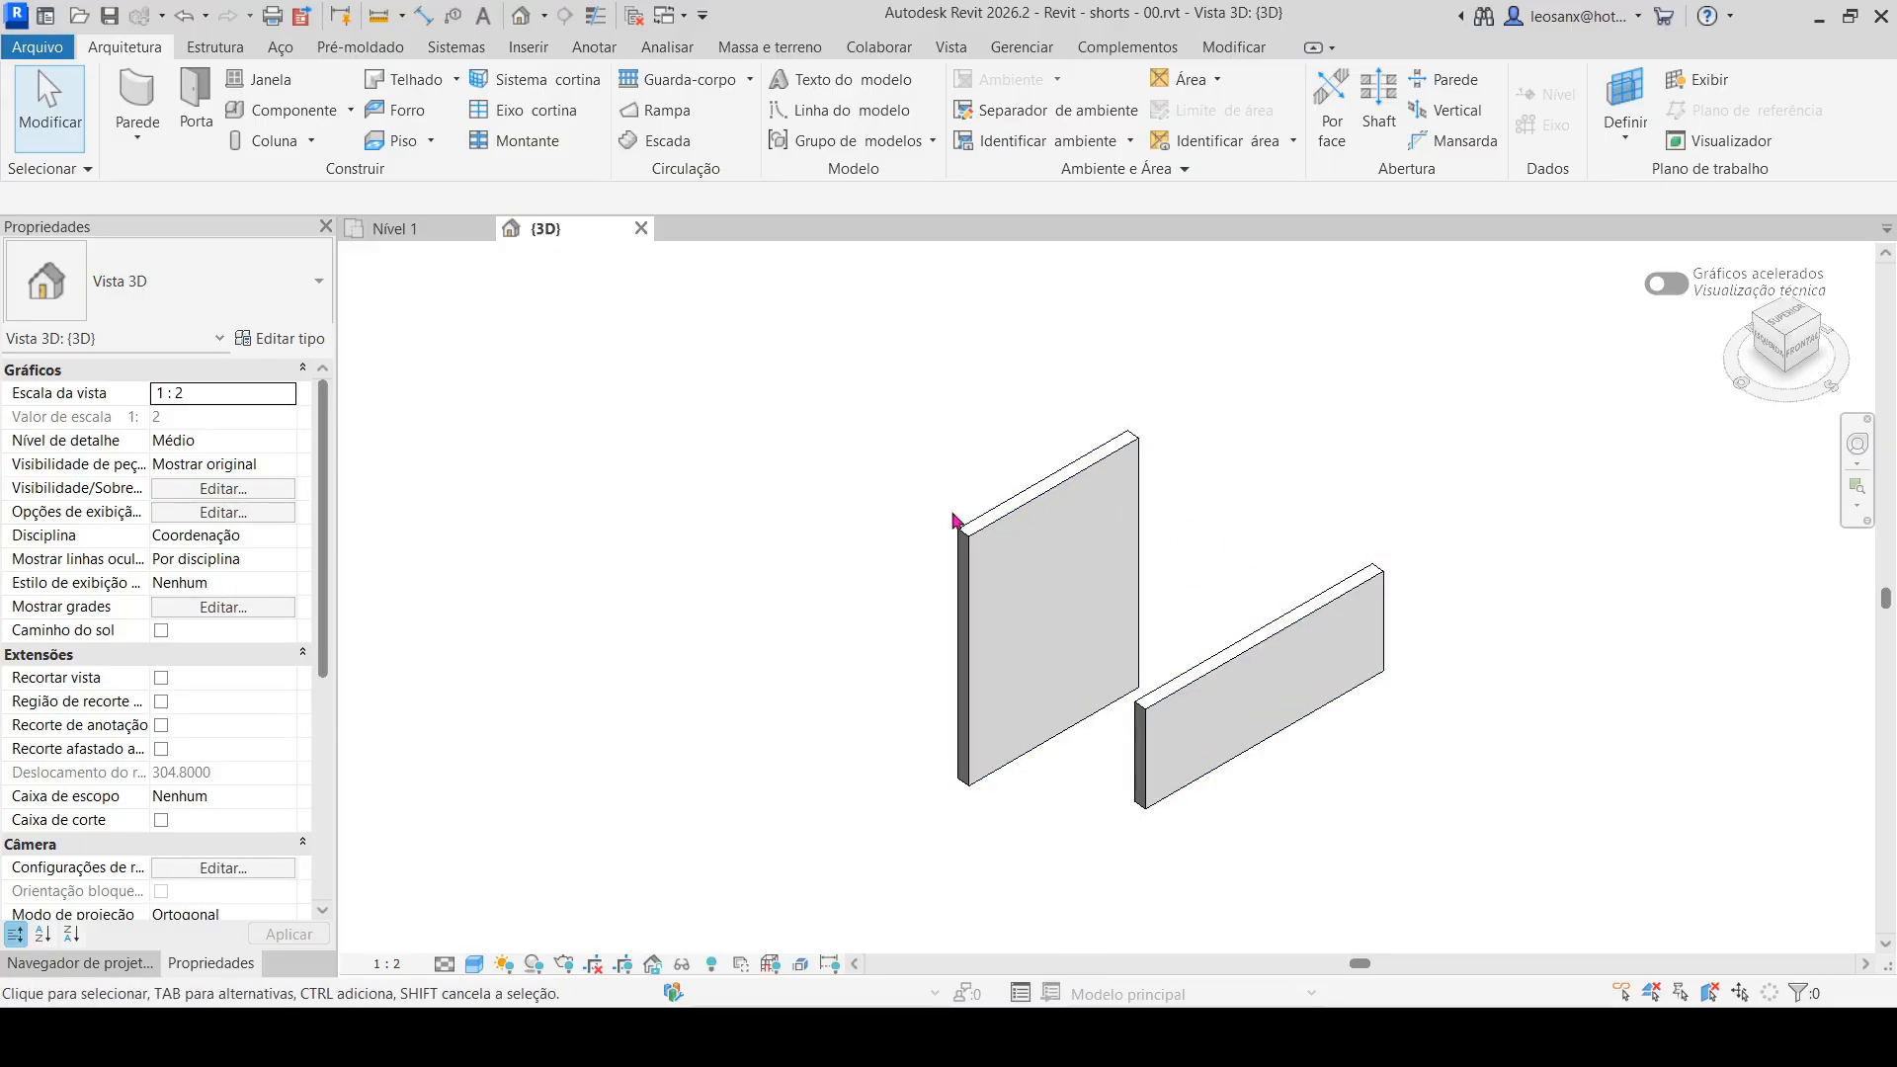
left_click(137, 104)
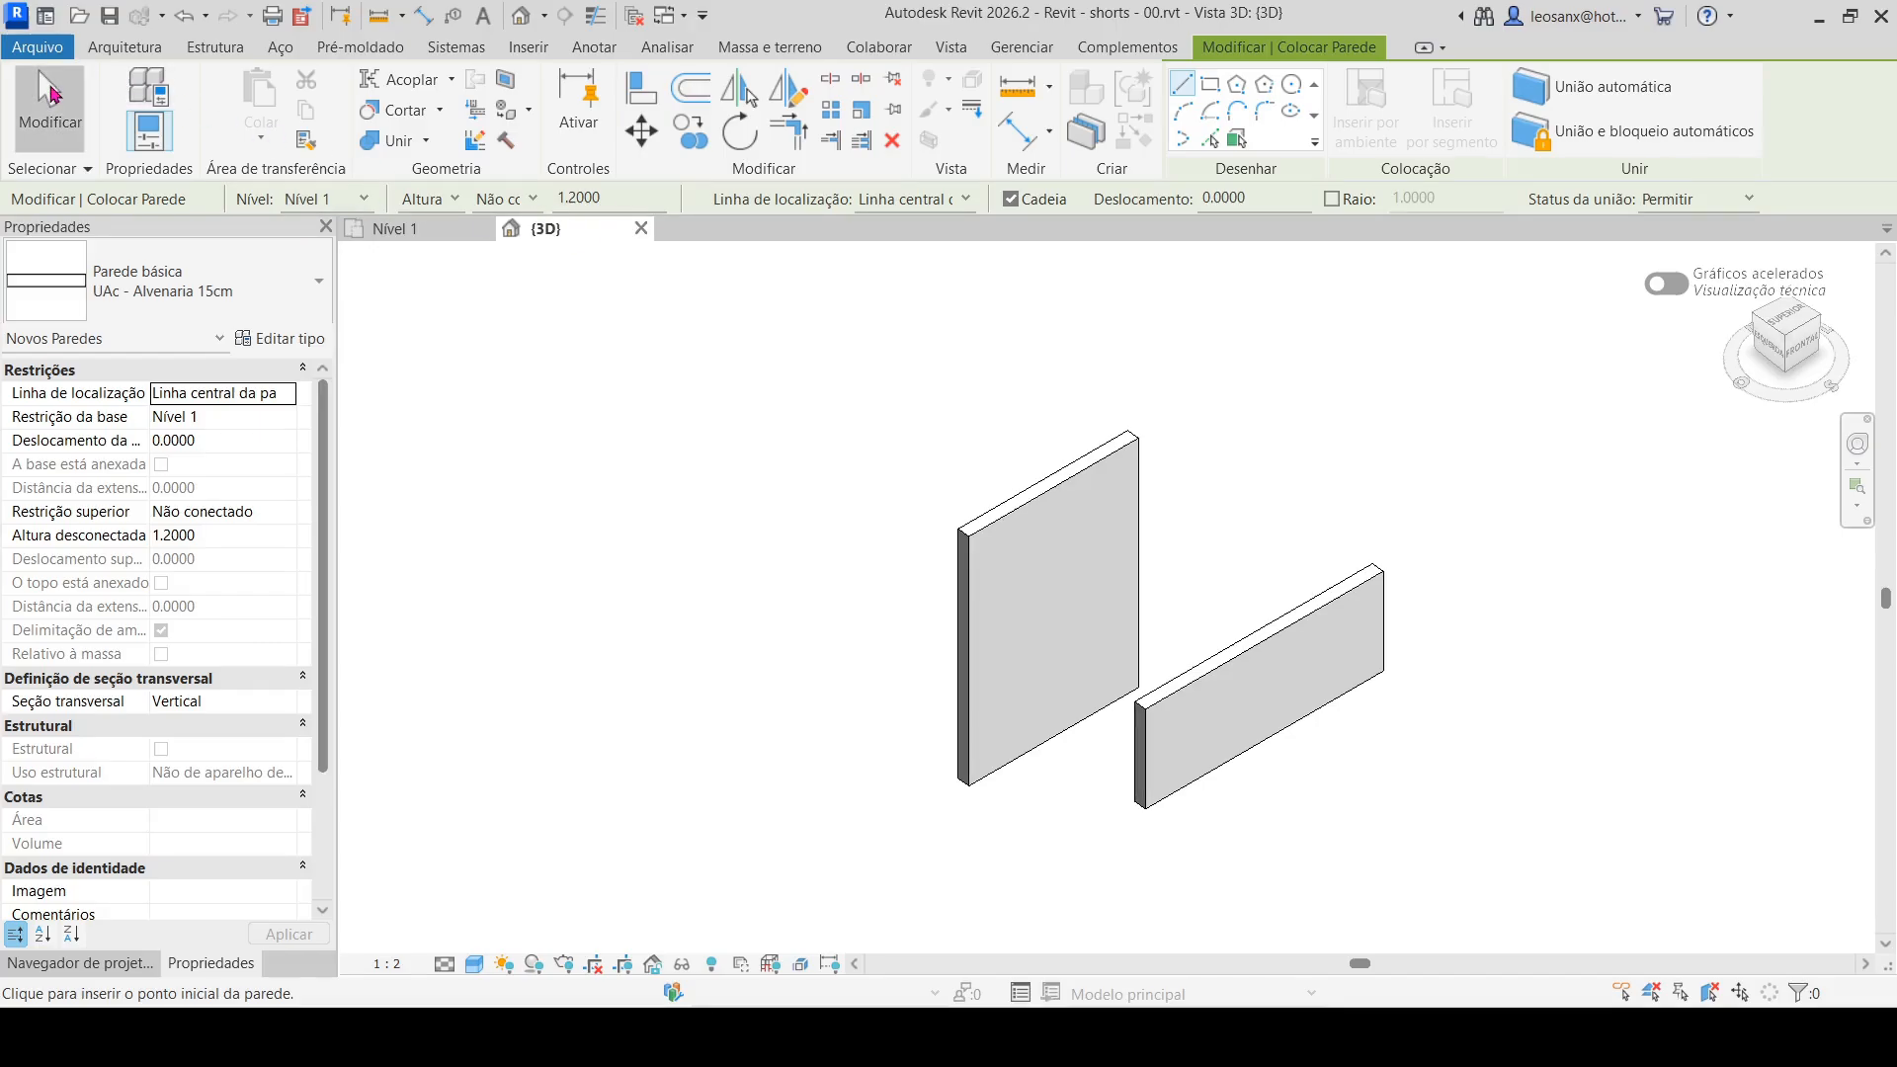
Draw a third wall about 4.7 m long in the 3D view, beside the low wall, with an unconnected height of 3 m
left_click(1106, 625)
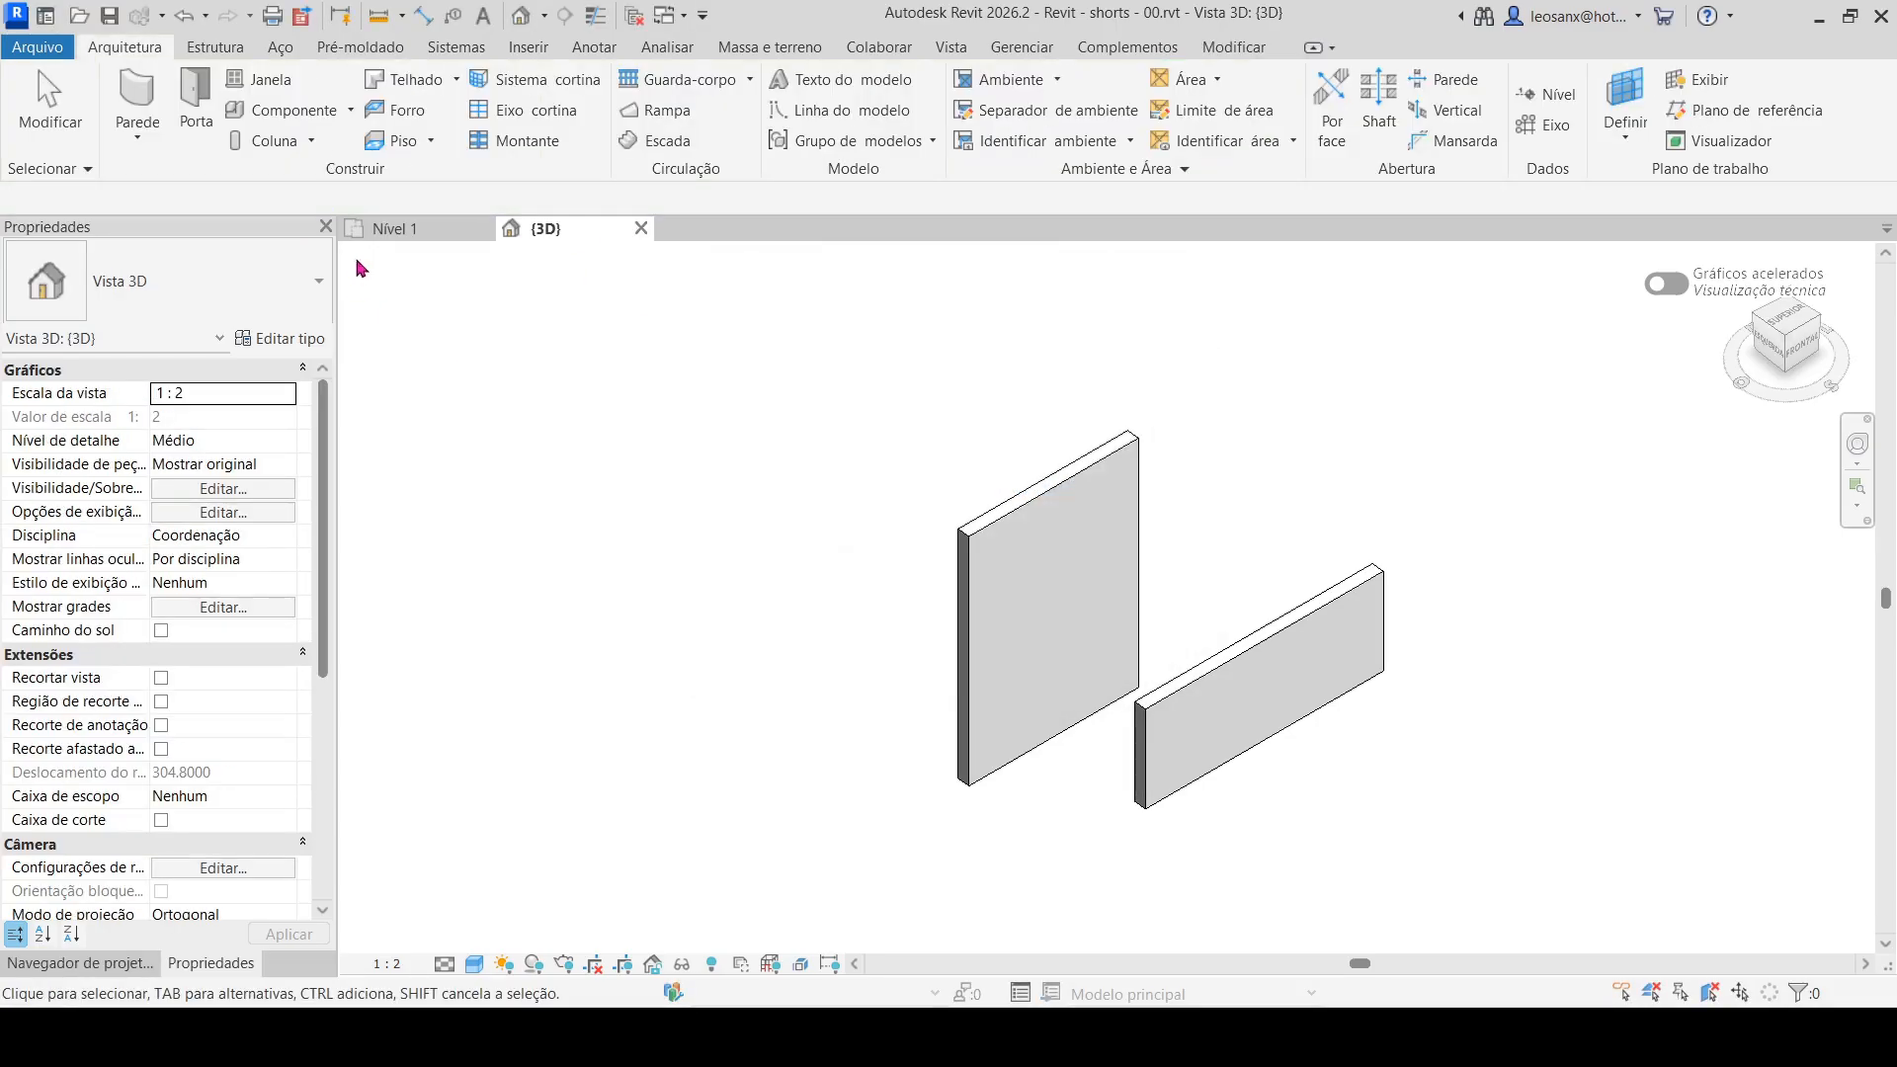
key("w")
key("a")
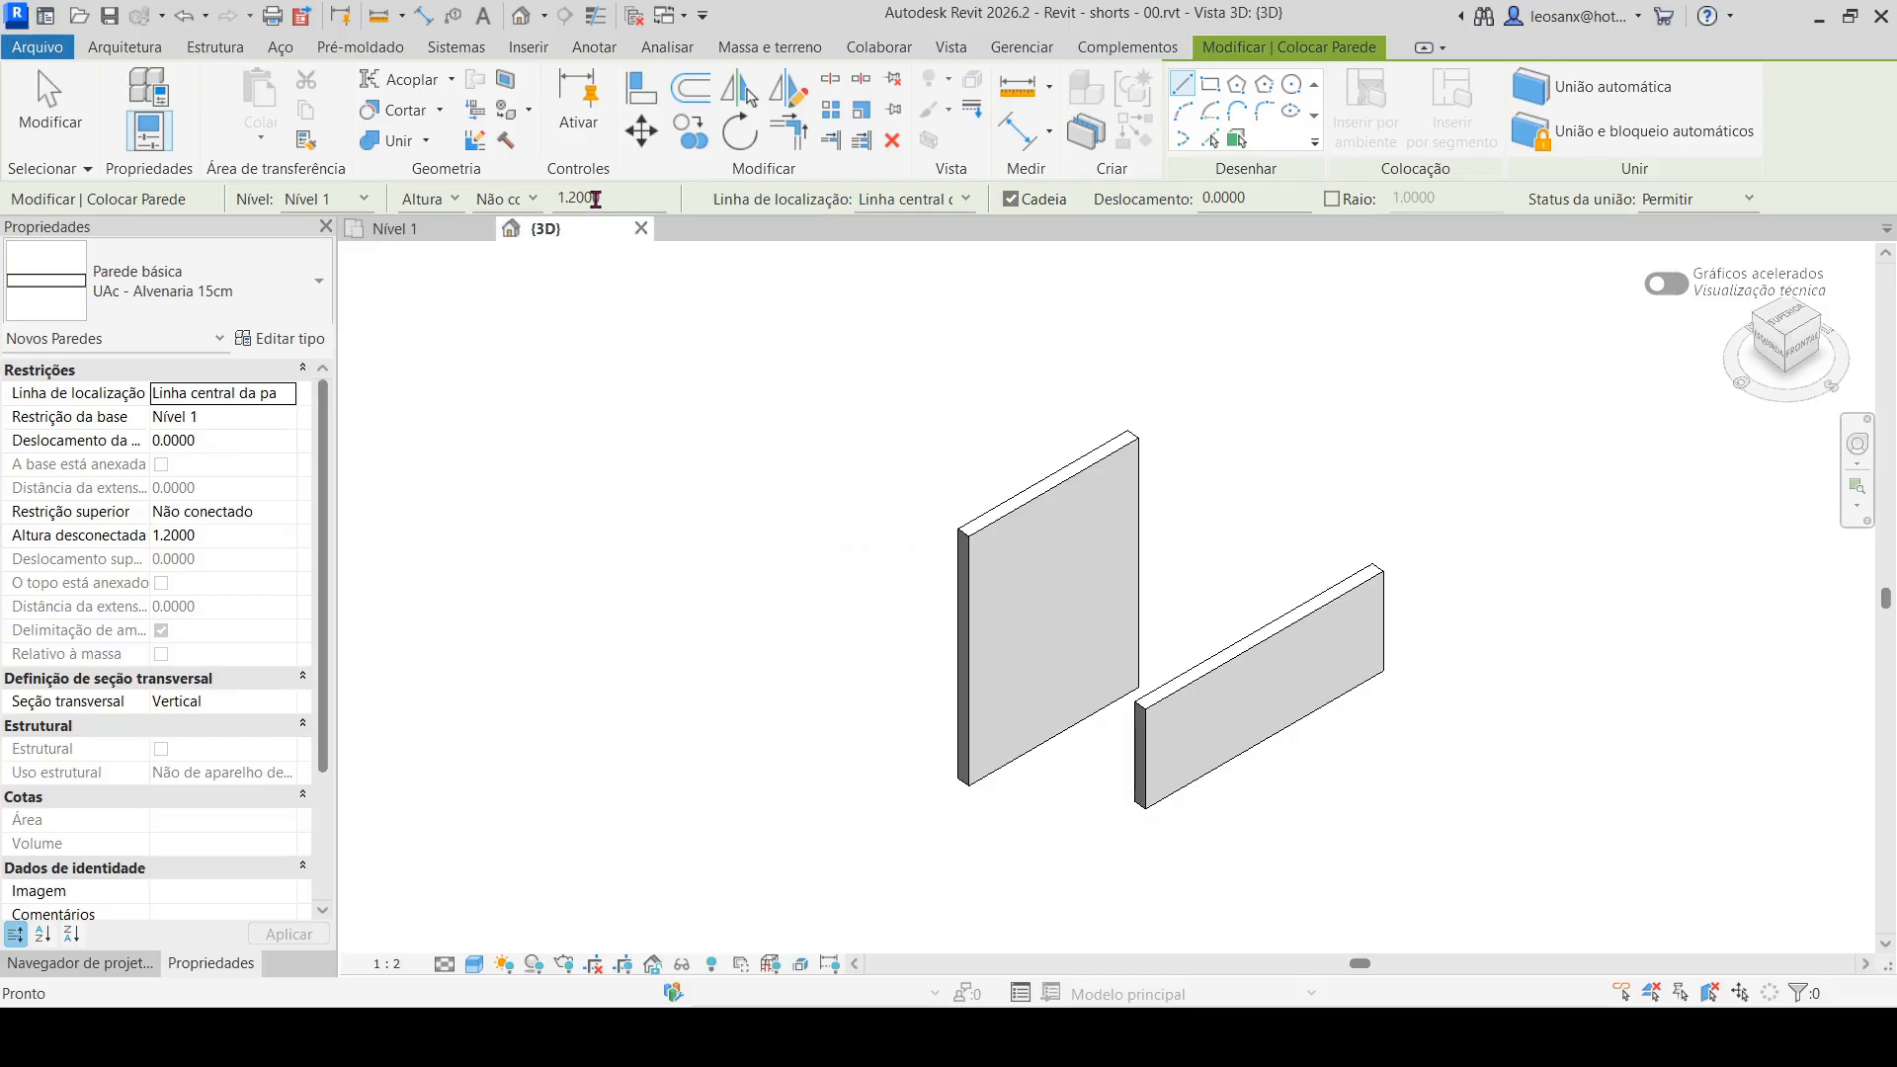
double_click(553, 197)
type("3")
key("Return")
scroll(869, 464, "down", 3)
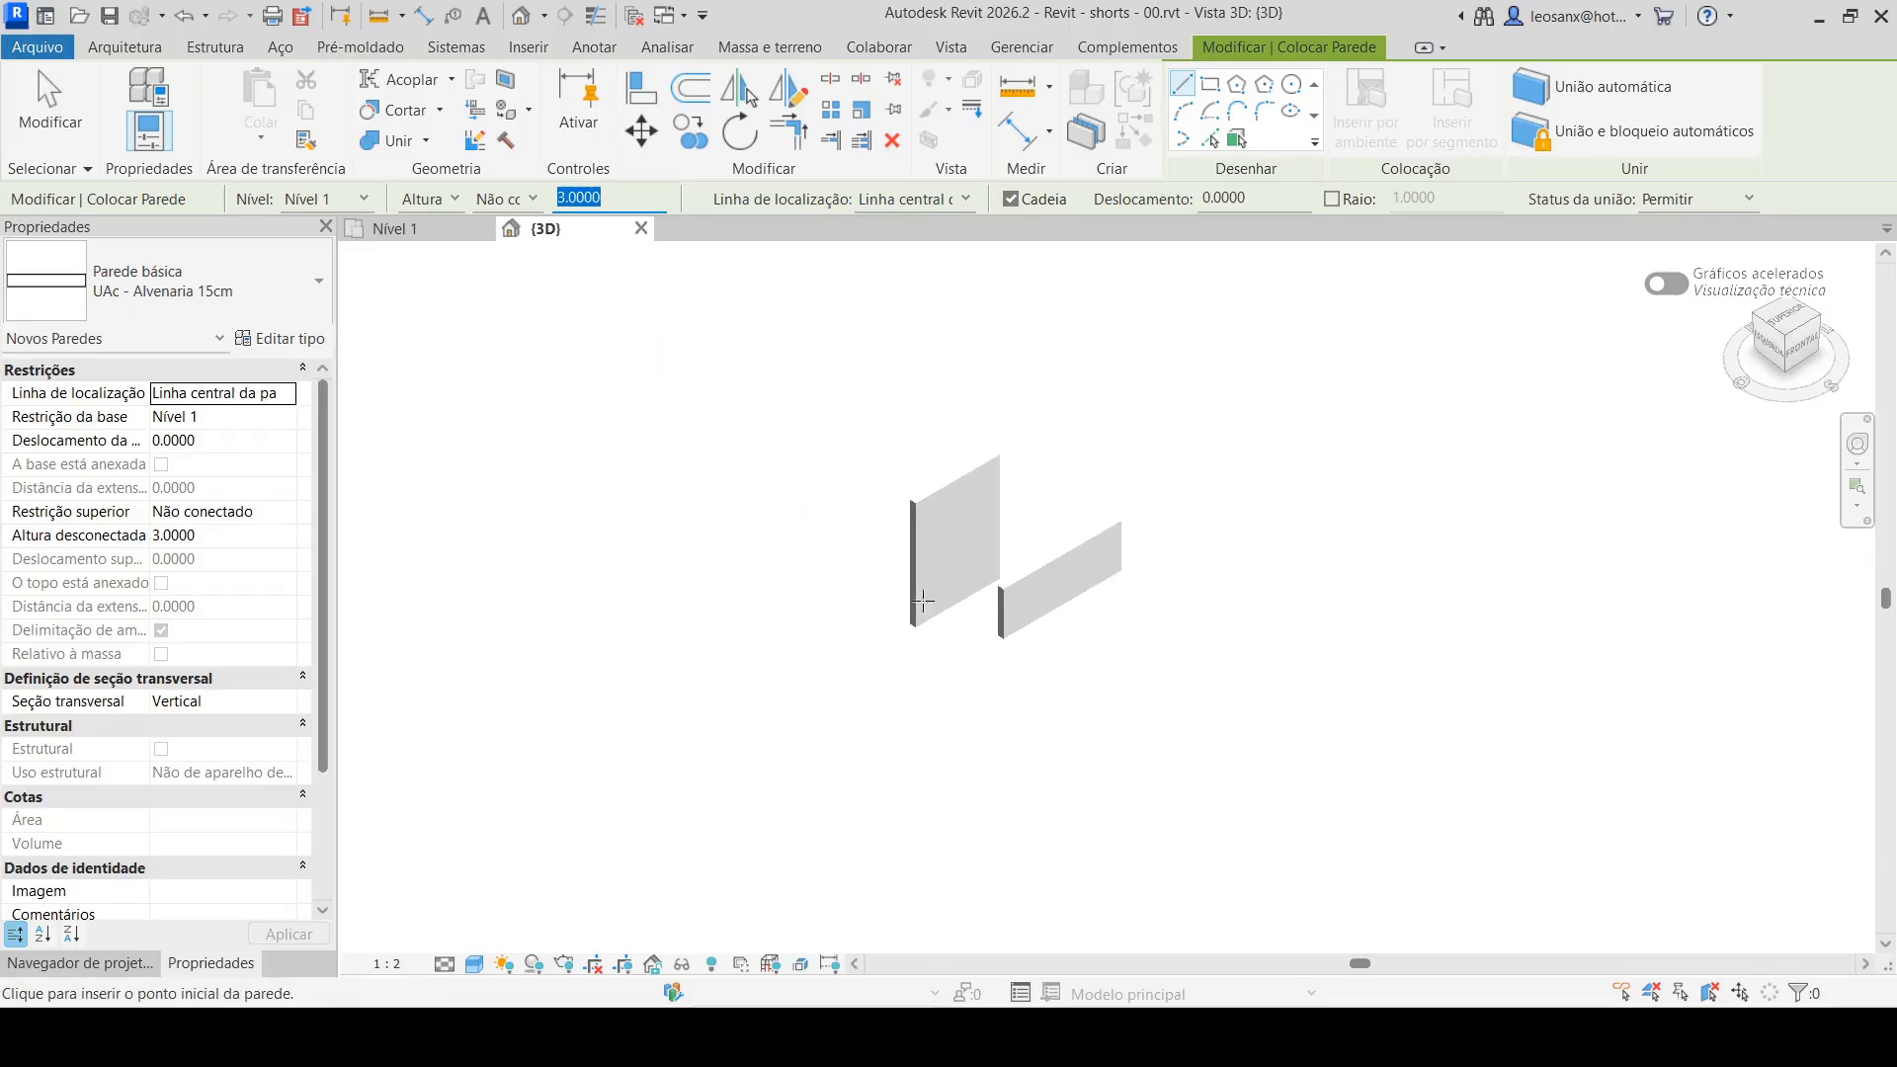
left_click(1195, 707)
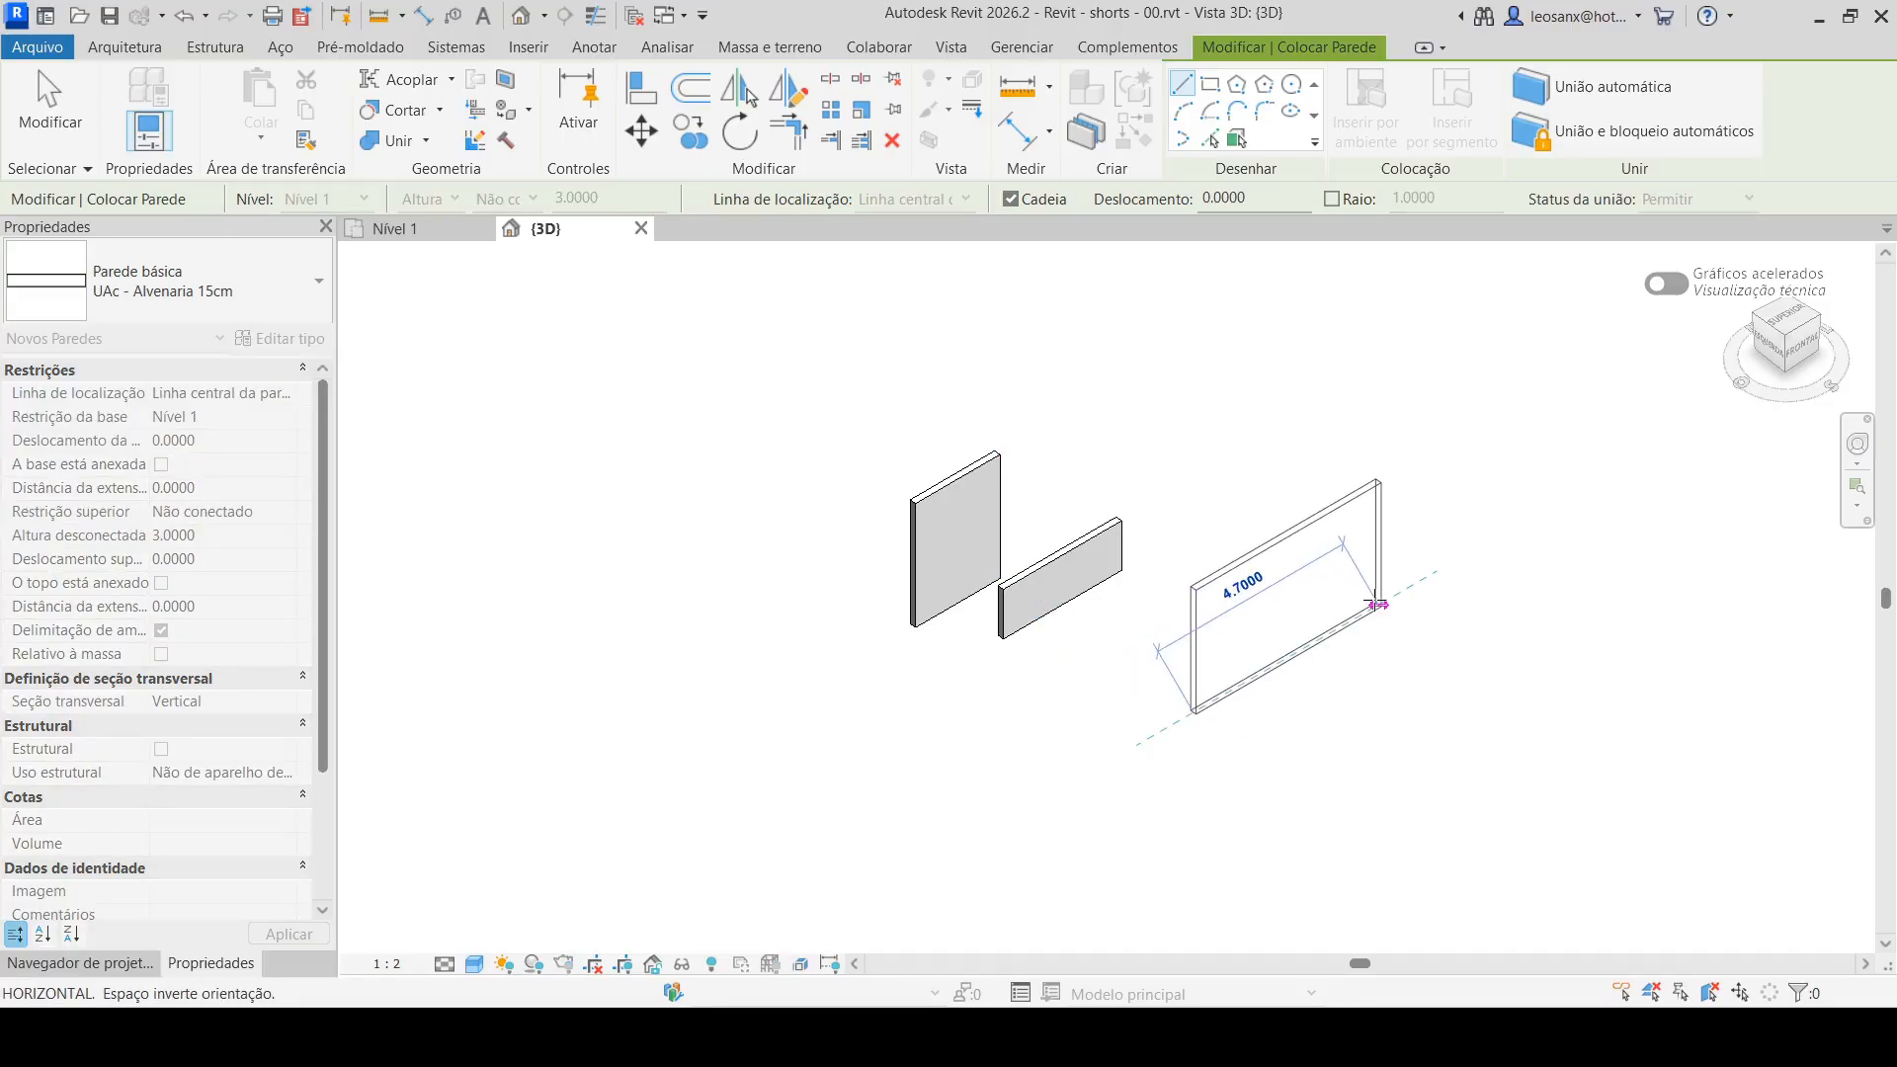
left_click(1380, 604)
key("Escape")
key("Escape")
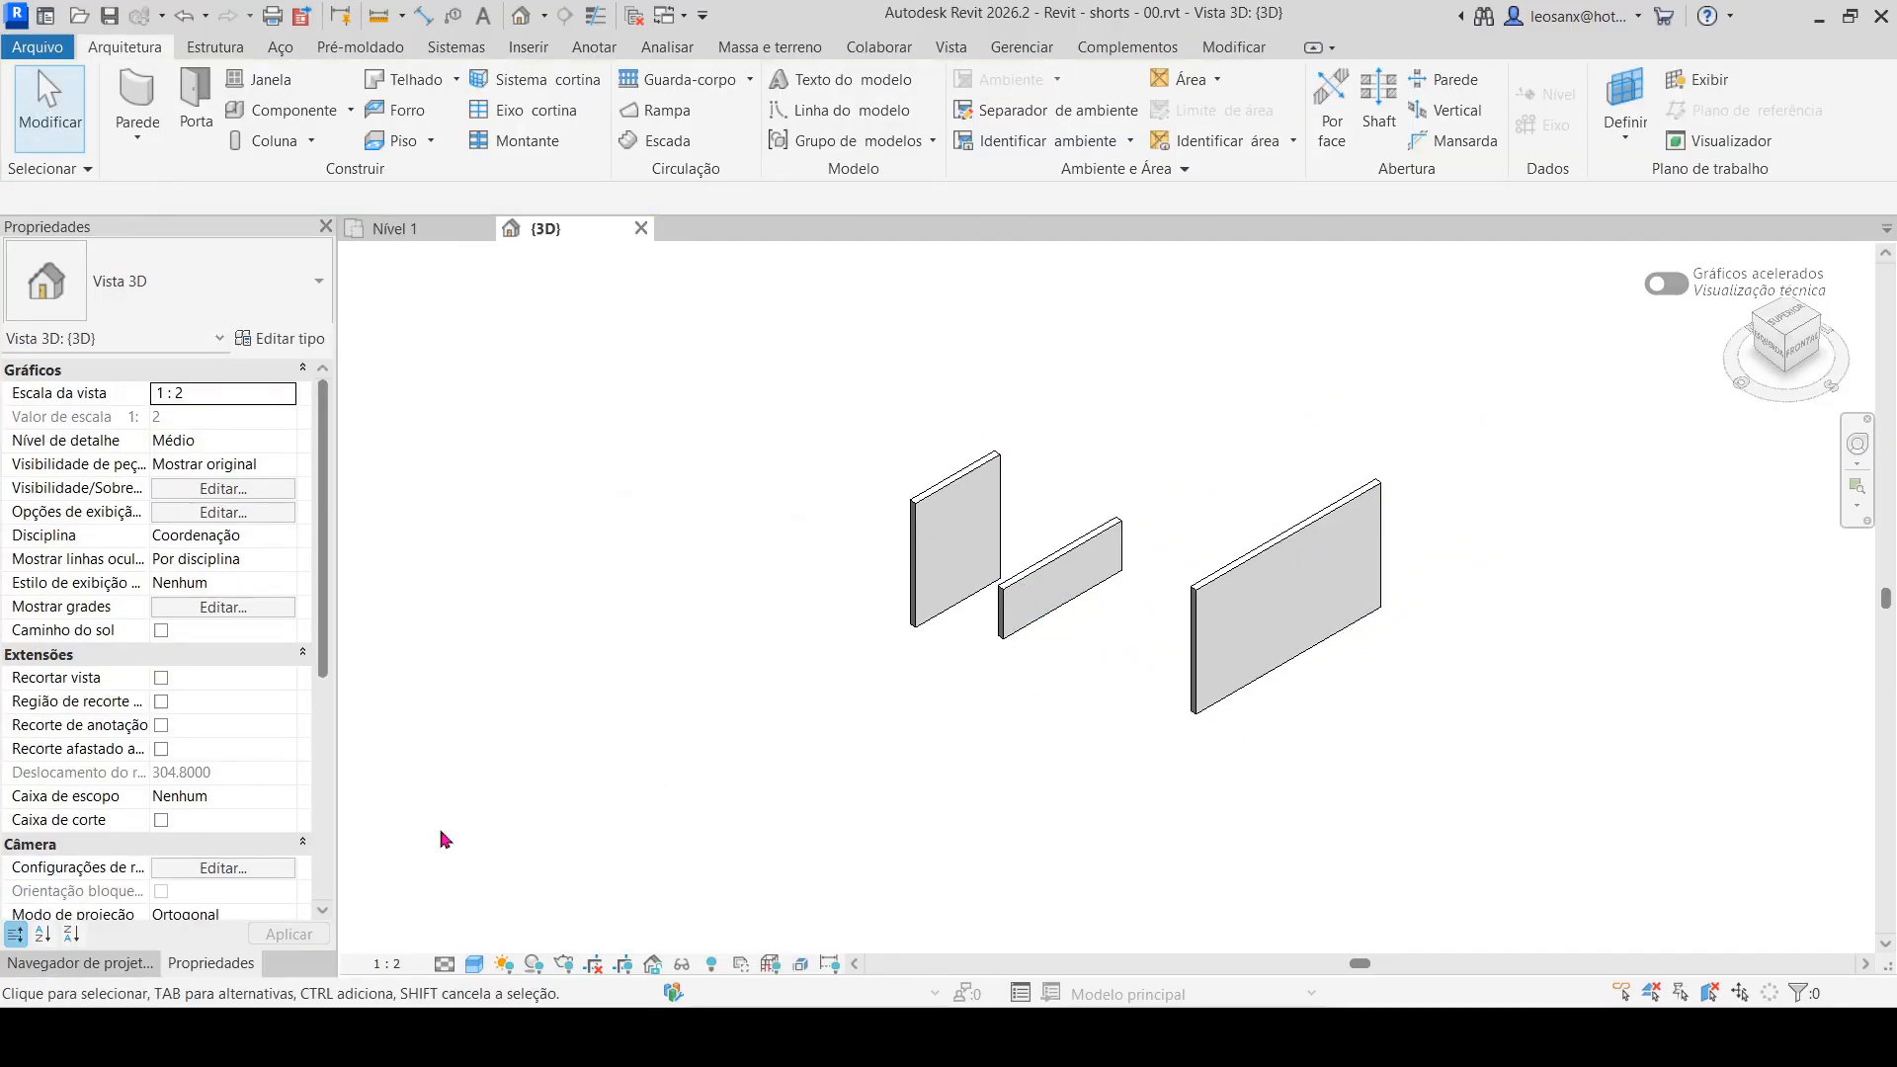
Open the Leste elevation and select the tall wall next to the low one to inspect its height
left_click(94, 964)
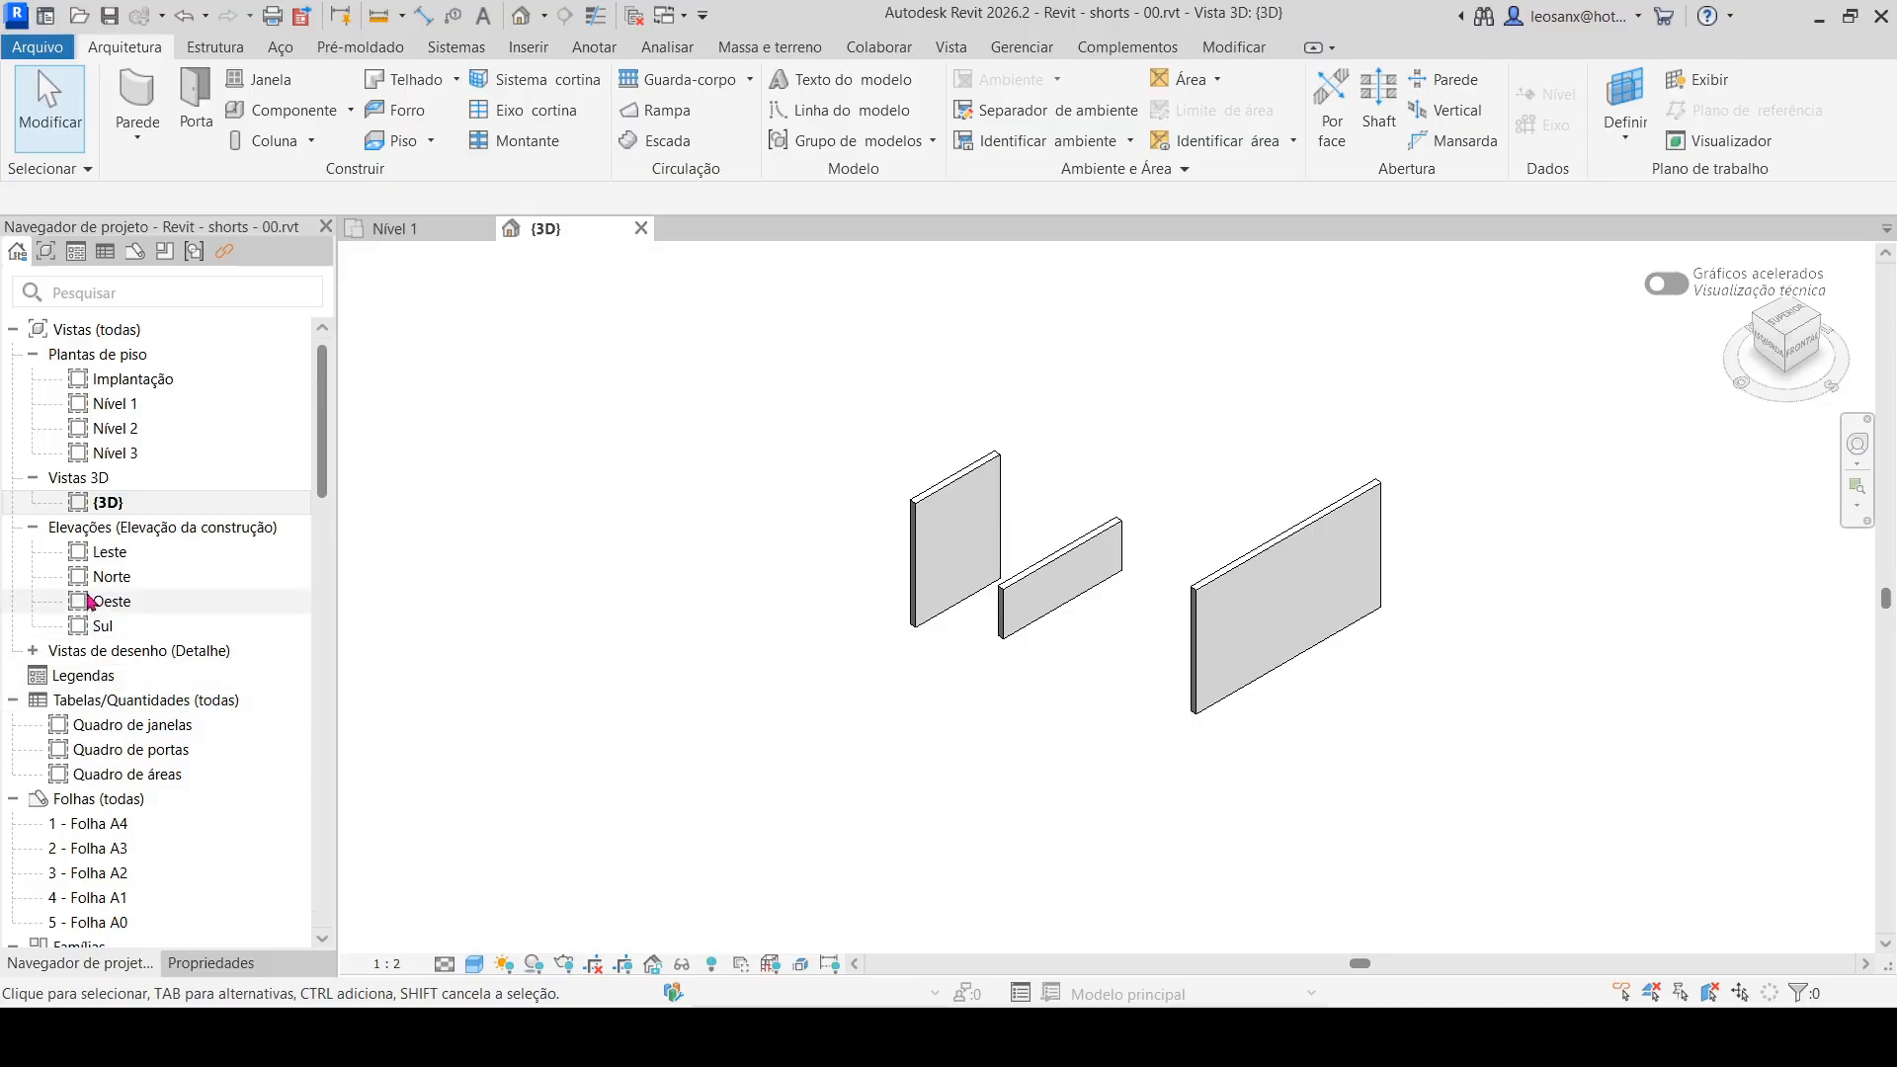
double_click(112, 552)
scroll(1016, 665, "up", 5)
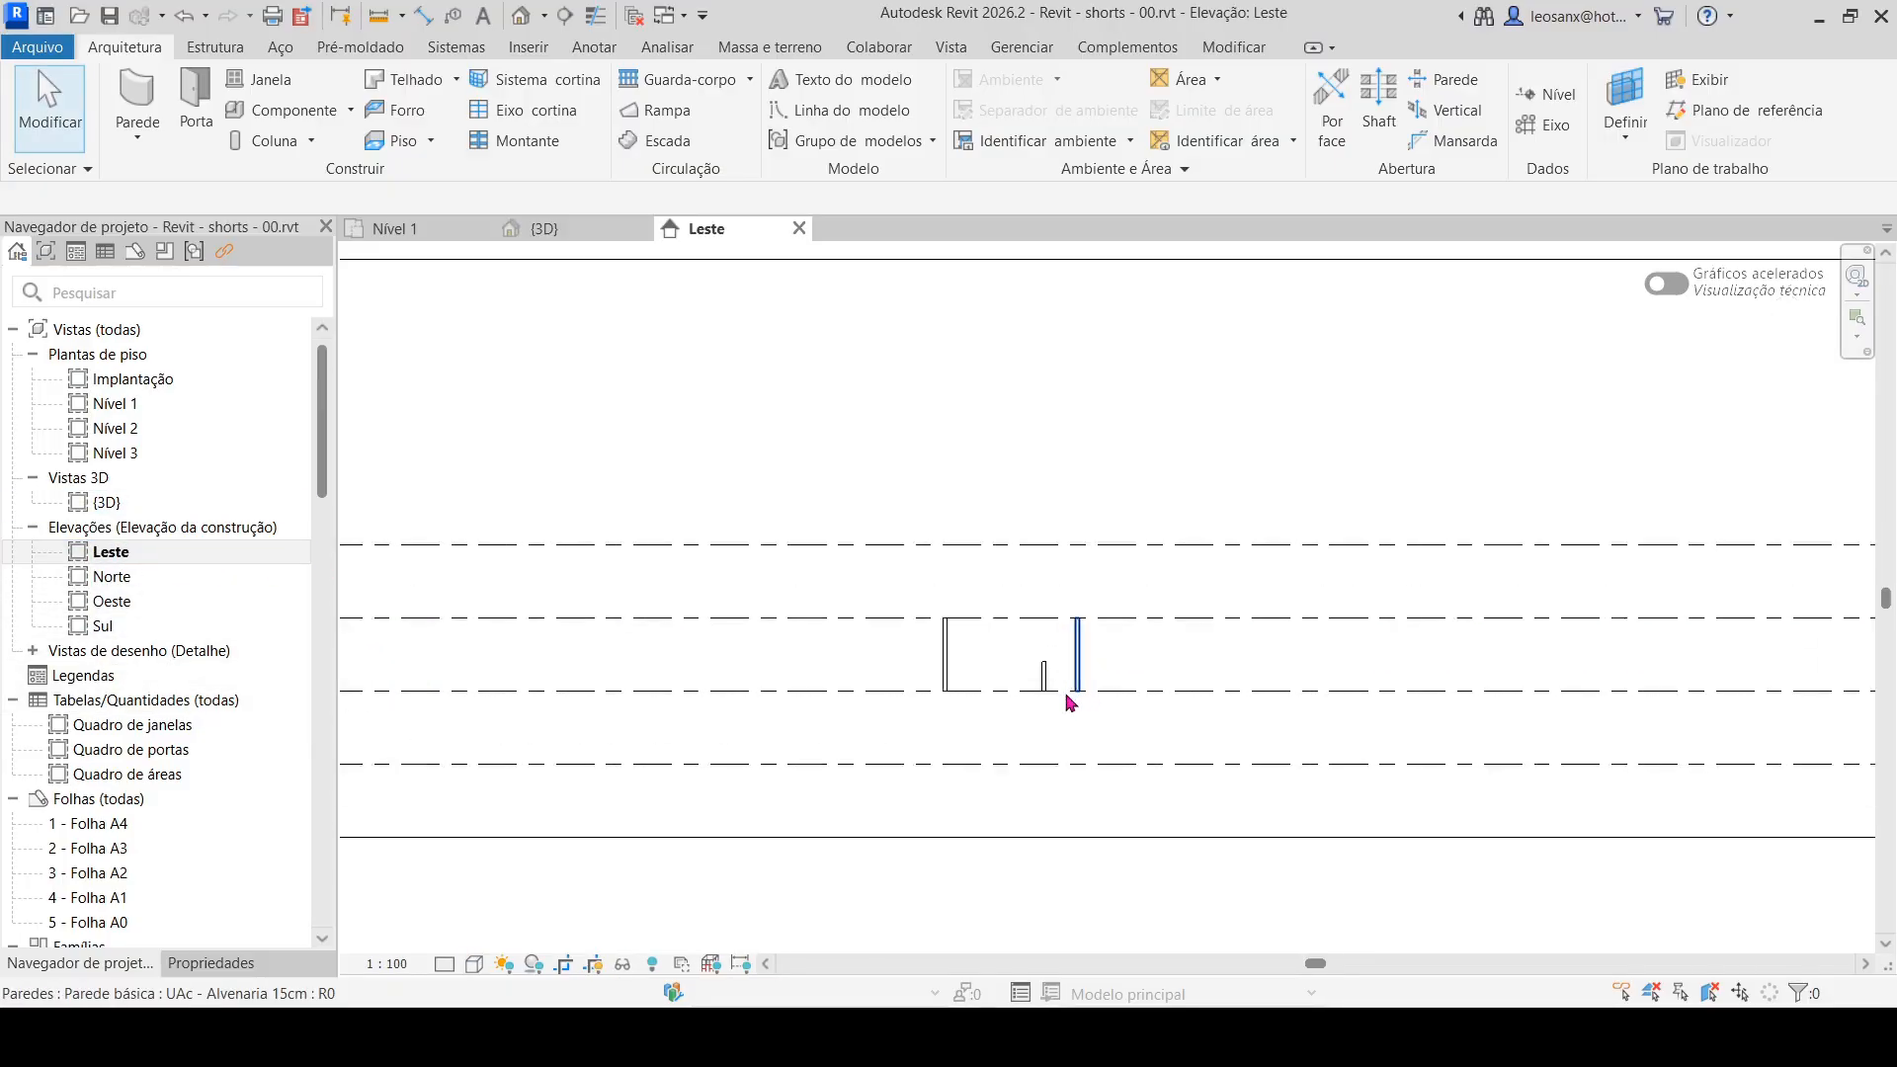
scroll(1087, 657, "up", 3)
left_click(1091, 549)
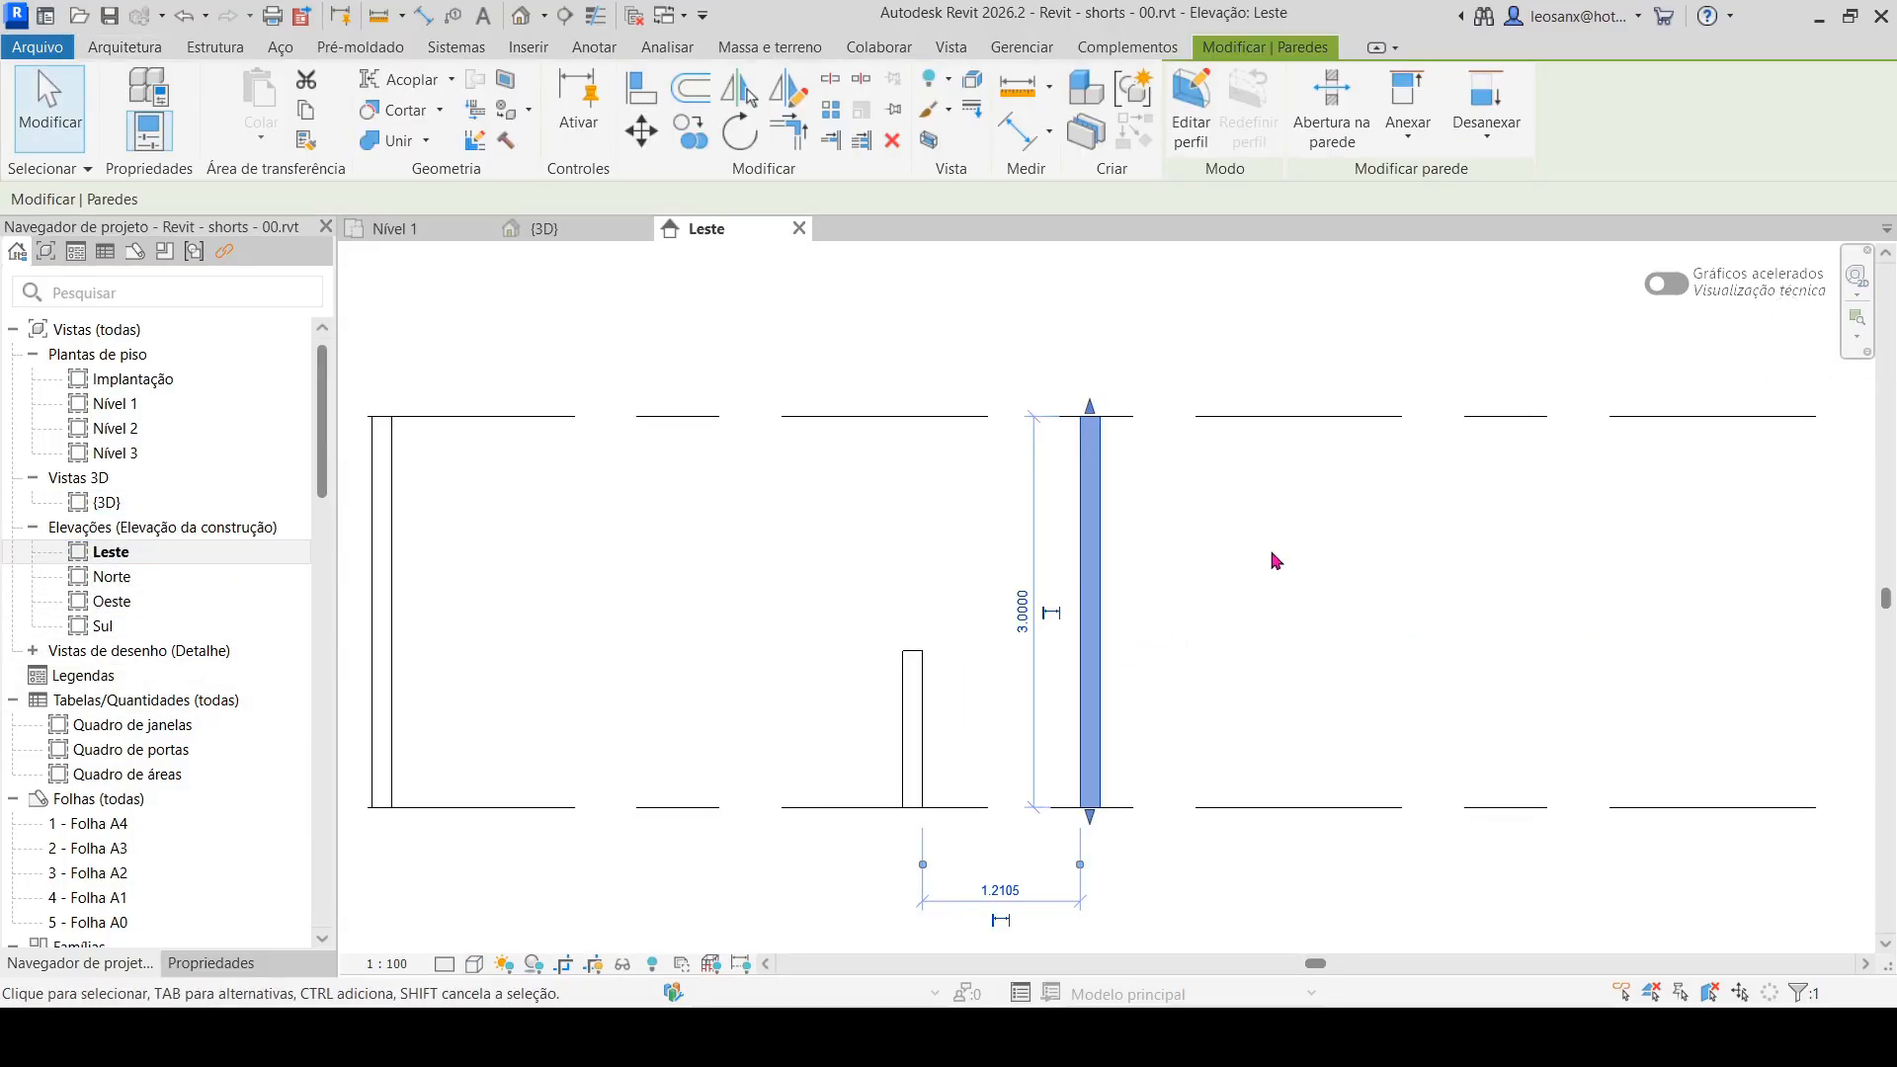
Set the elevation of level Nível 2 to 3.24 m
scroll(1253, 487, "down", 7)
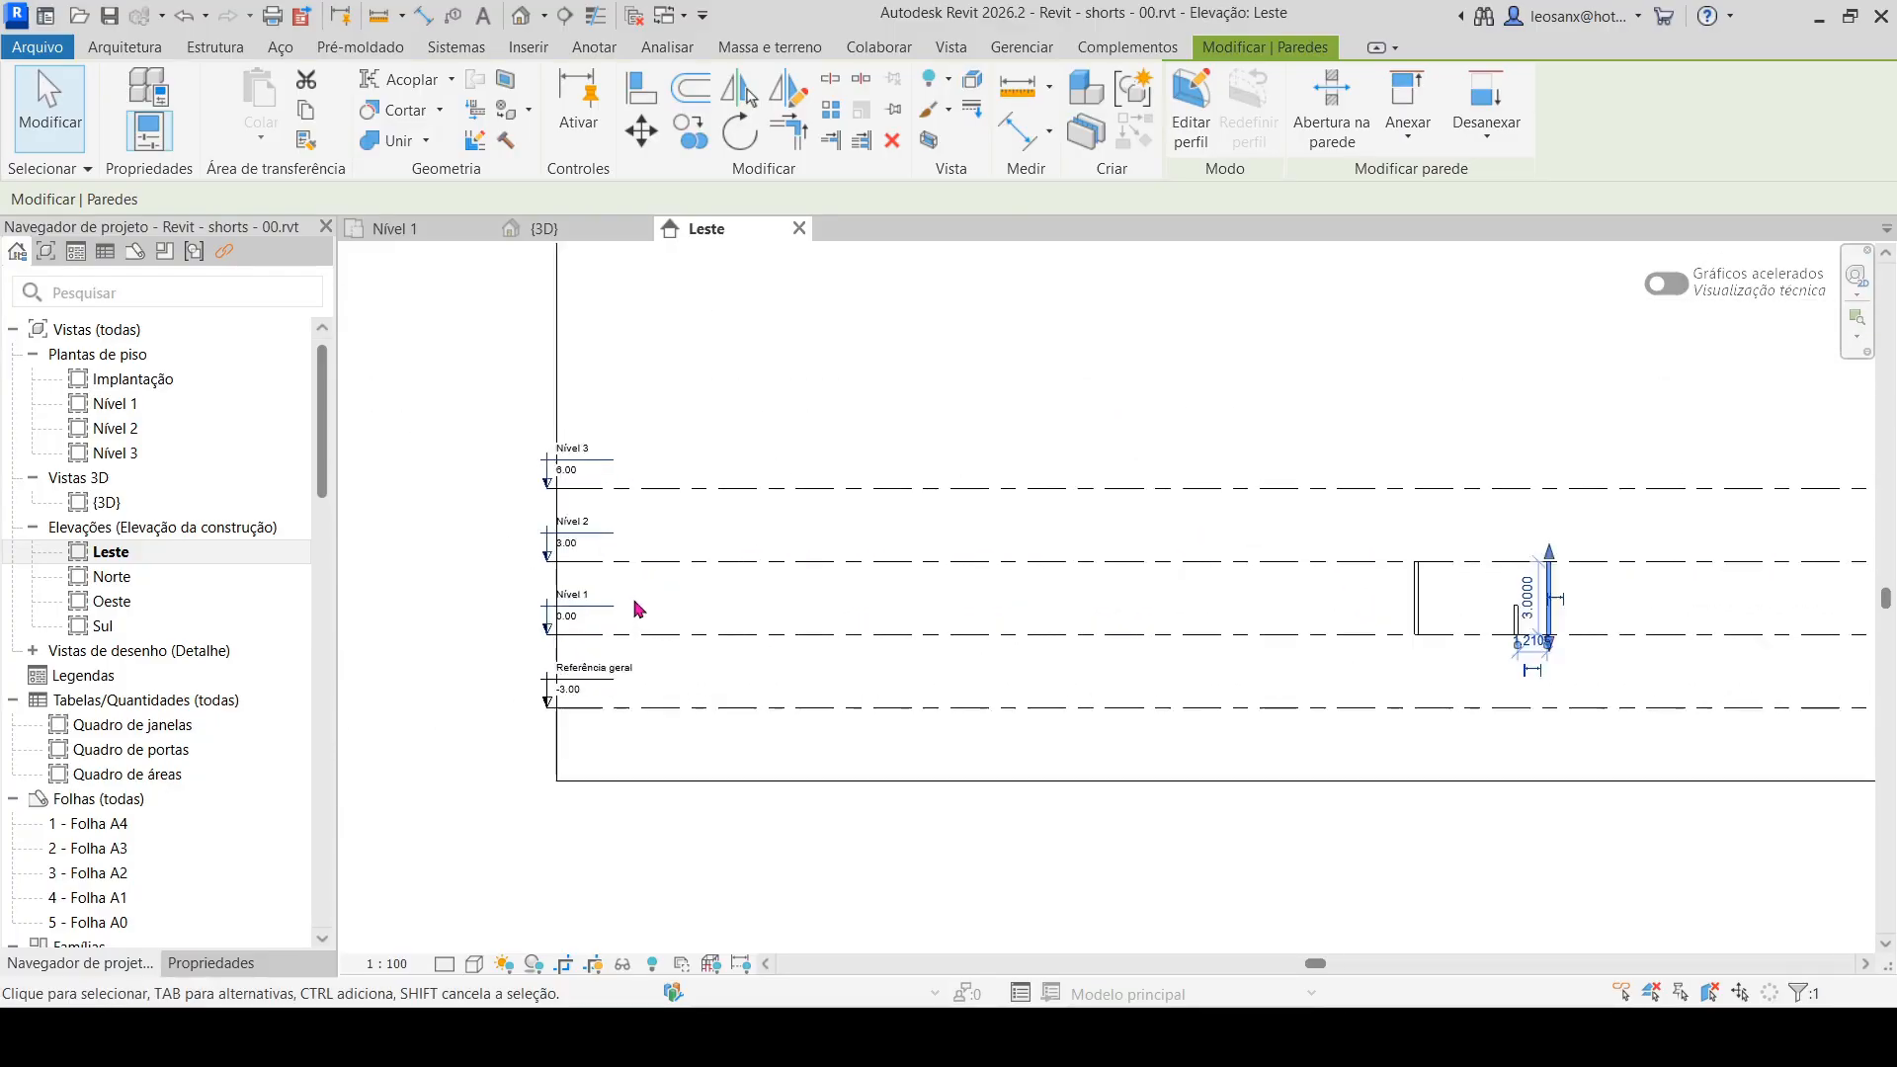
scroll(603, 598, "up", 4)
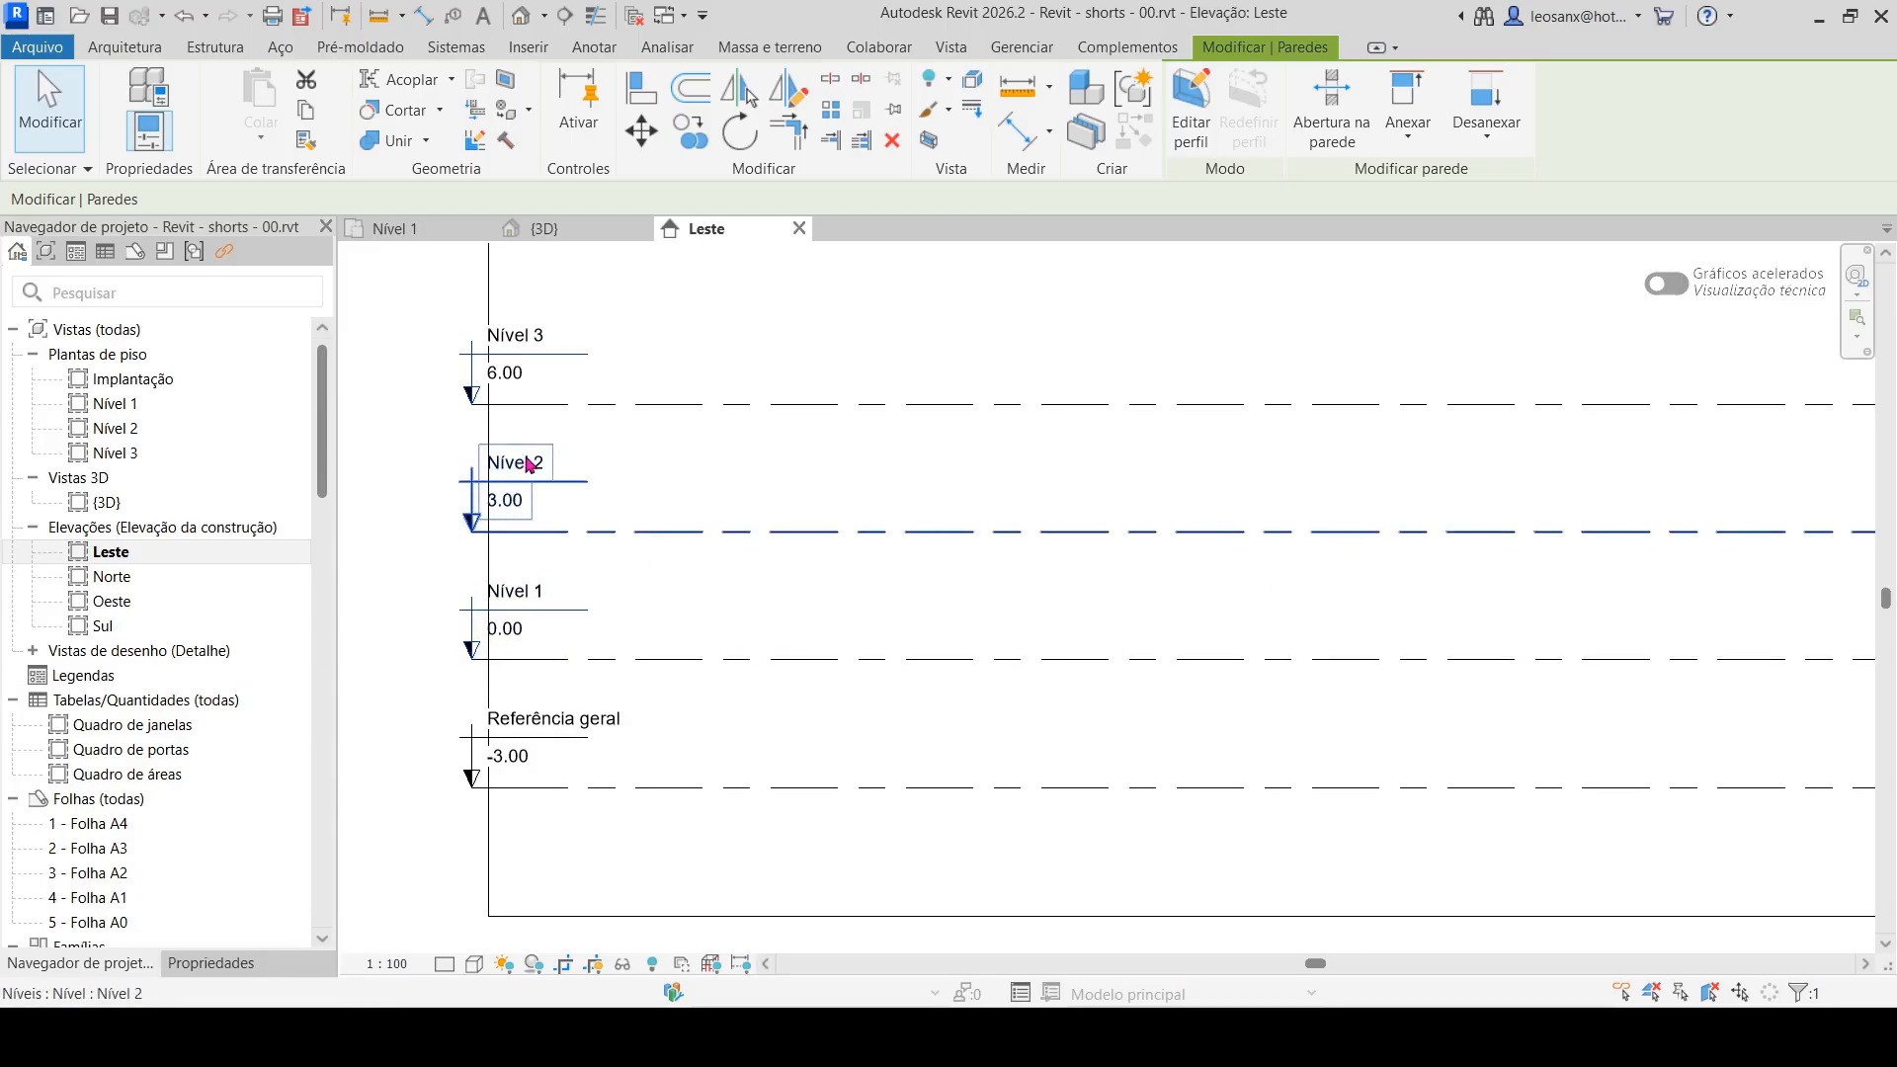
left_click(517, 508)
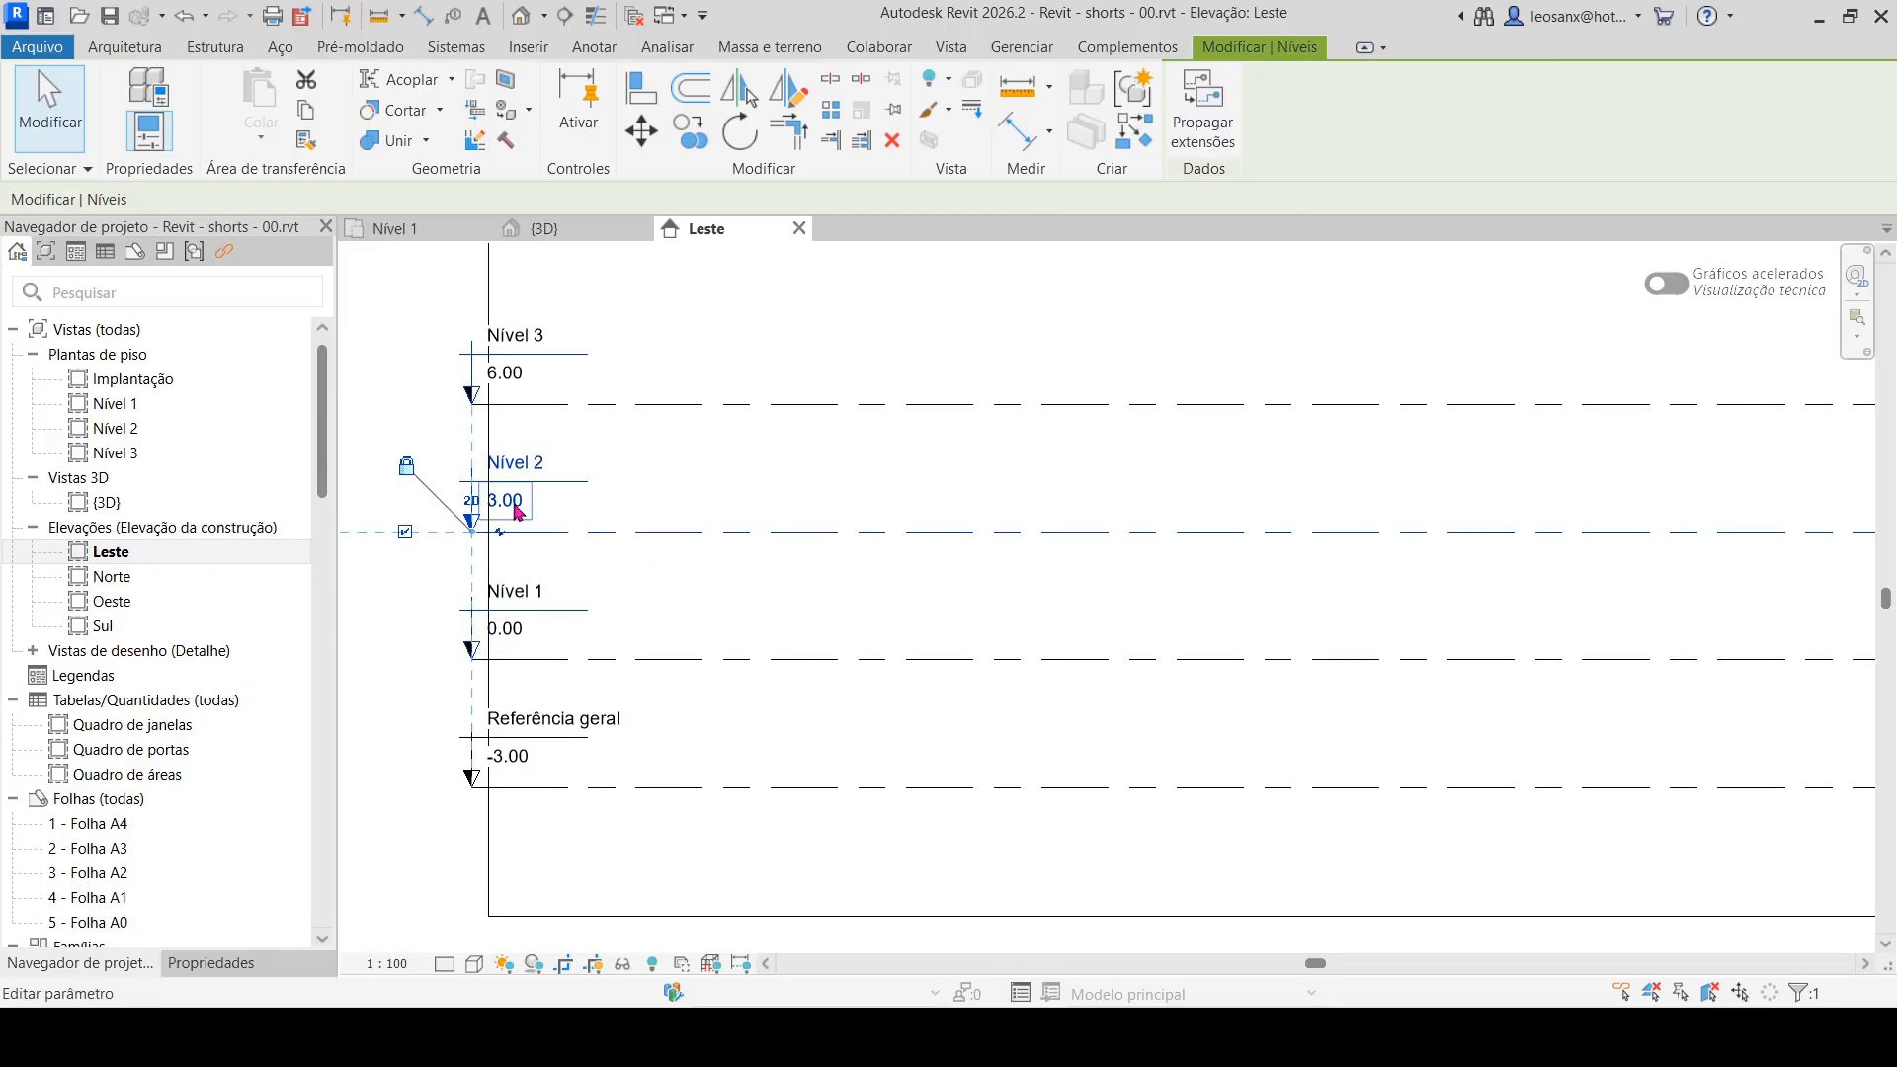
left_click(516, 507)
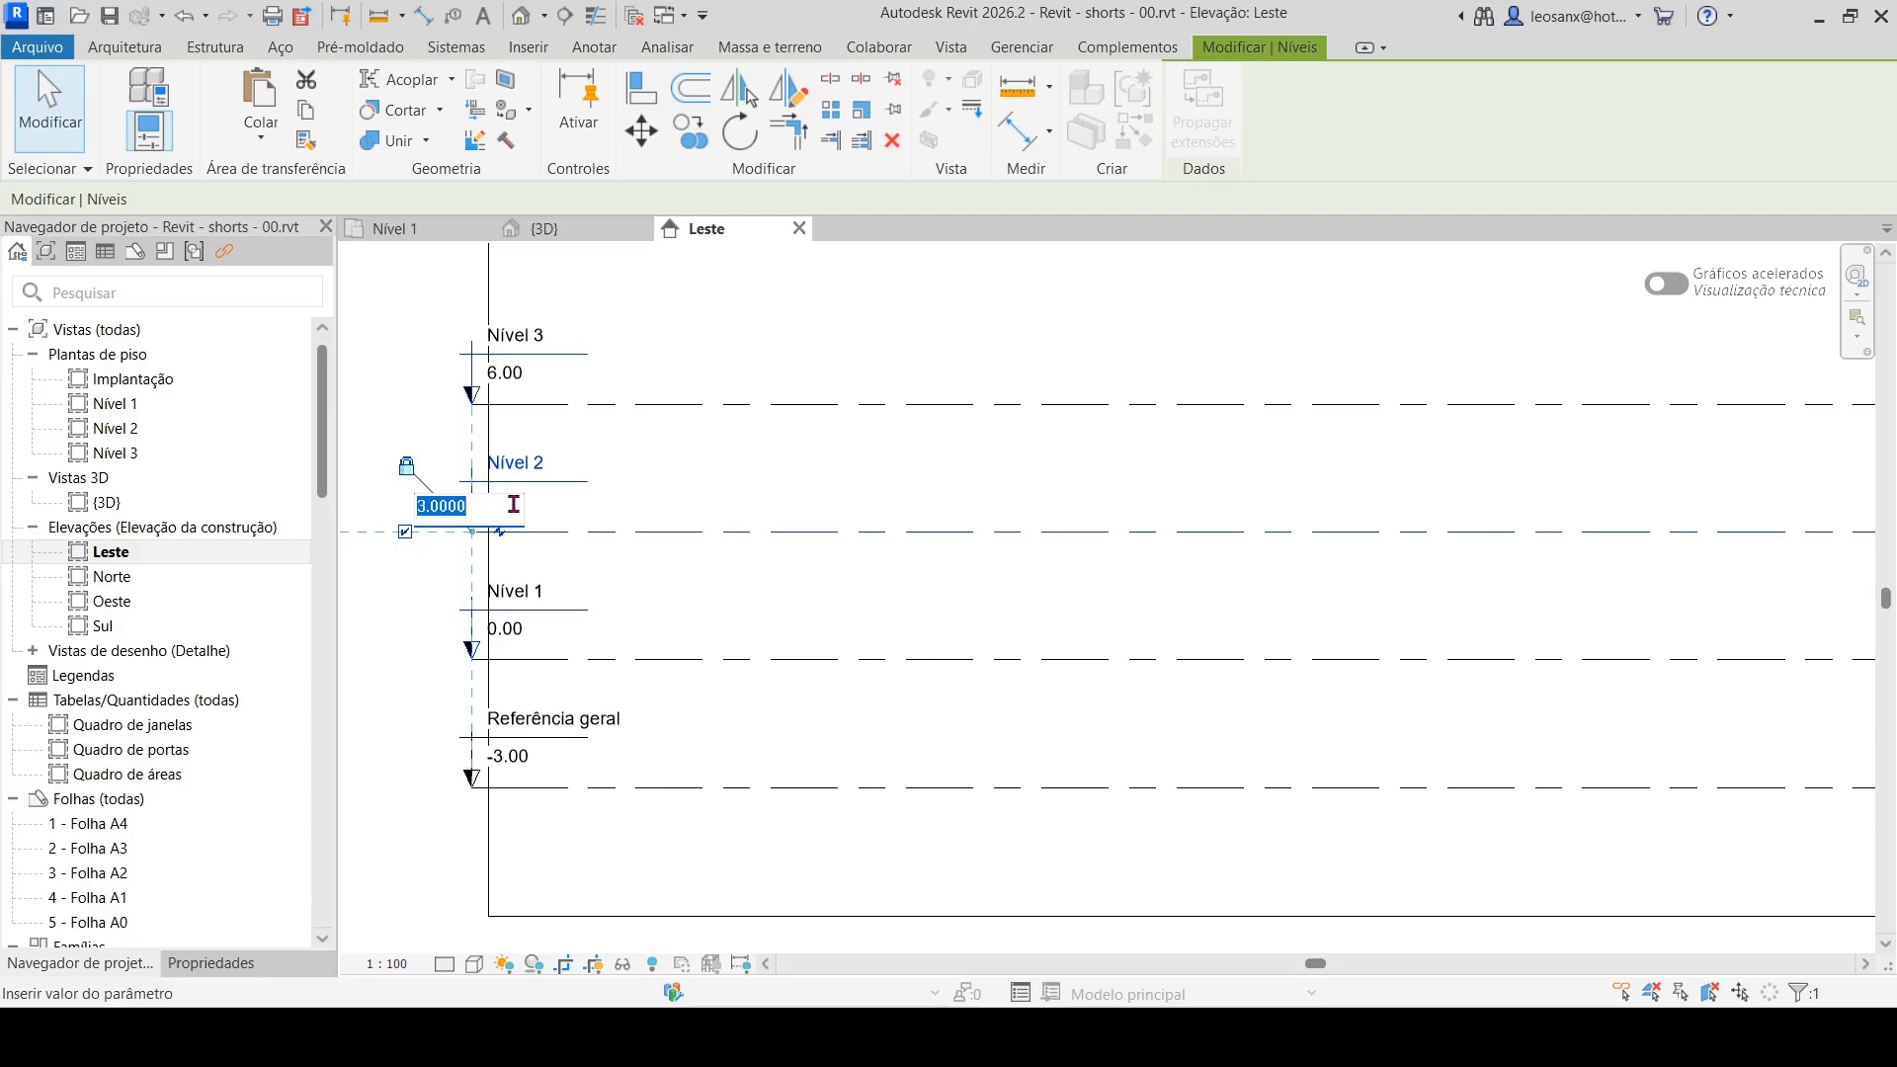
type("3.24")
key("Return")
scroll(515, 510, "down", 3)
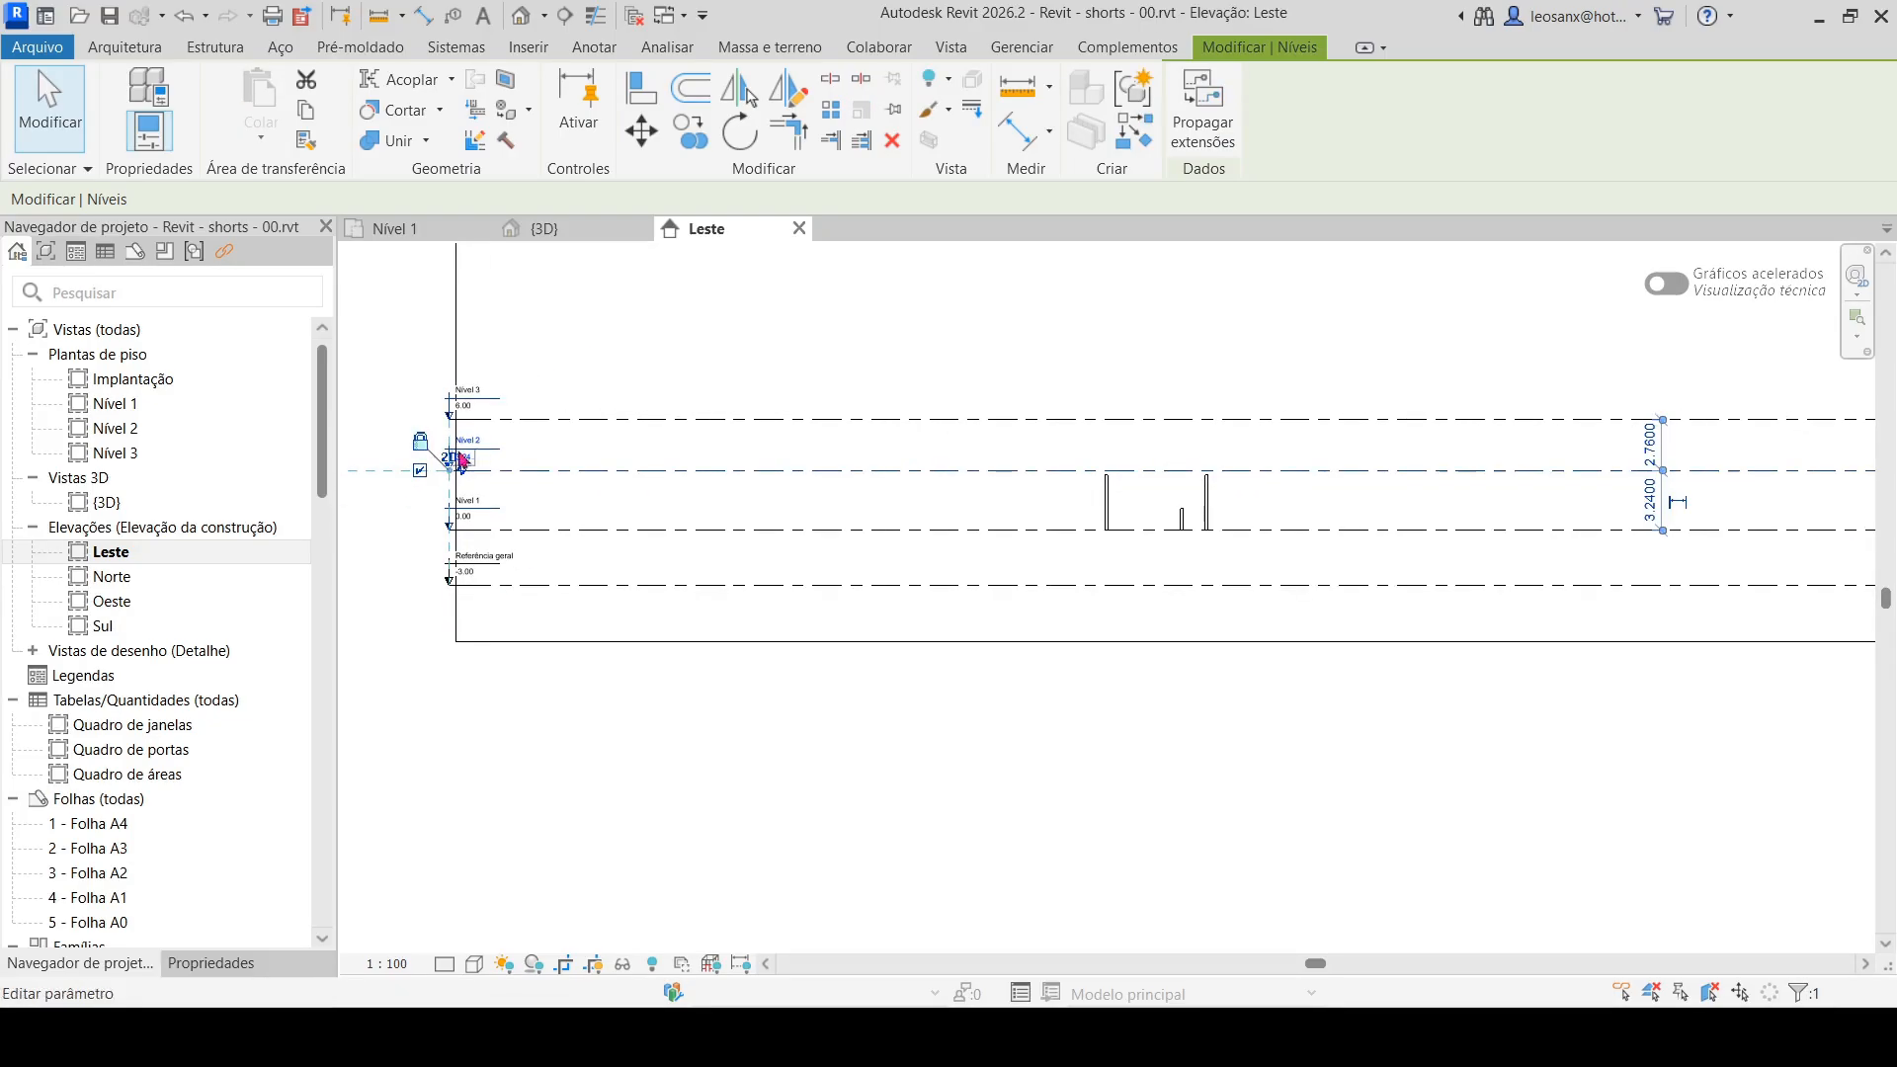
Compare the wall tops with Nível 2 and check the constraints of the tall wall nearest the low one
scroll(1266, 512, "up", 5)
scroll(1091, 505, "up", 2)
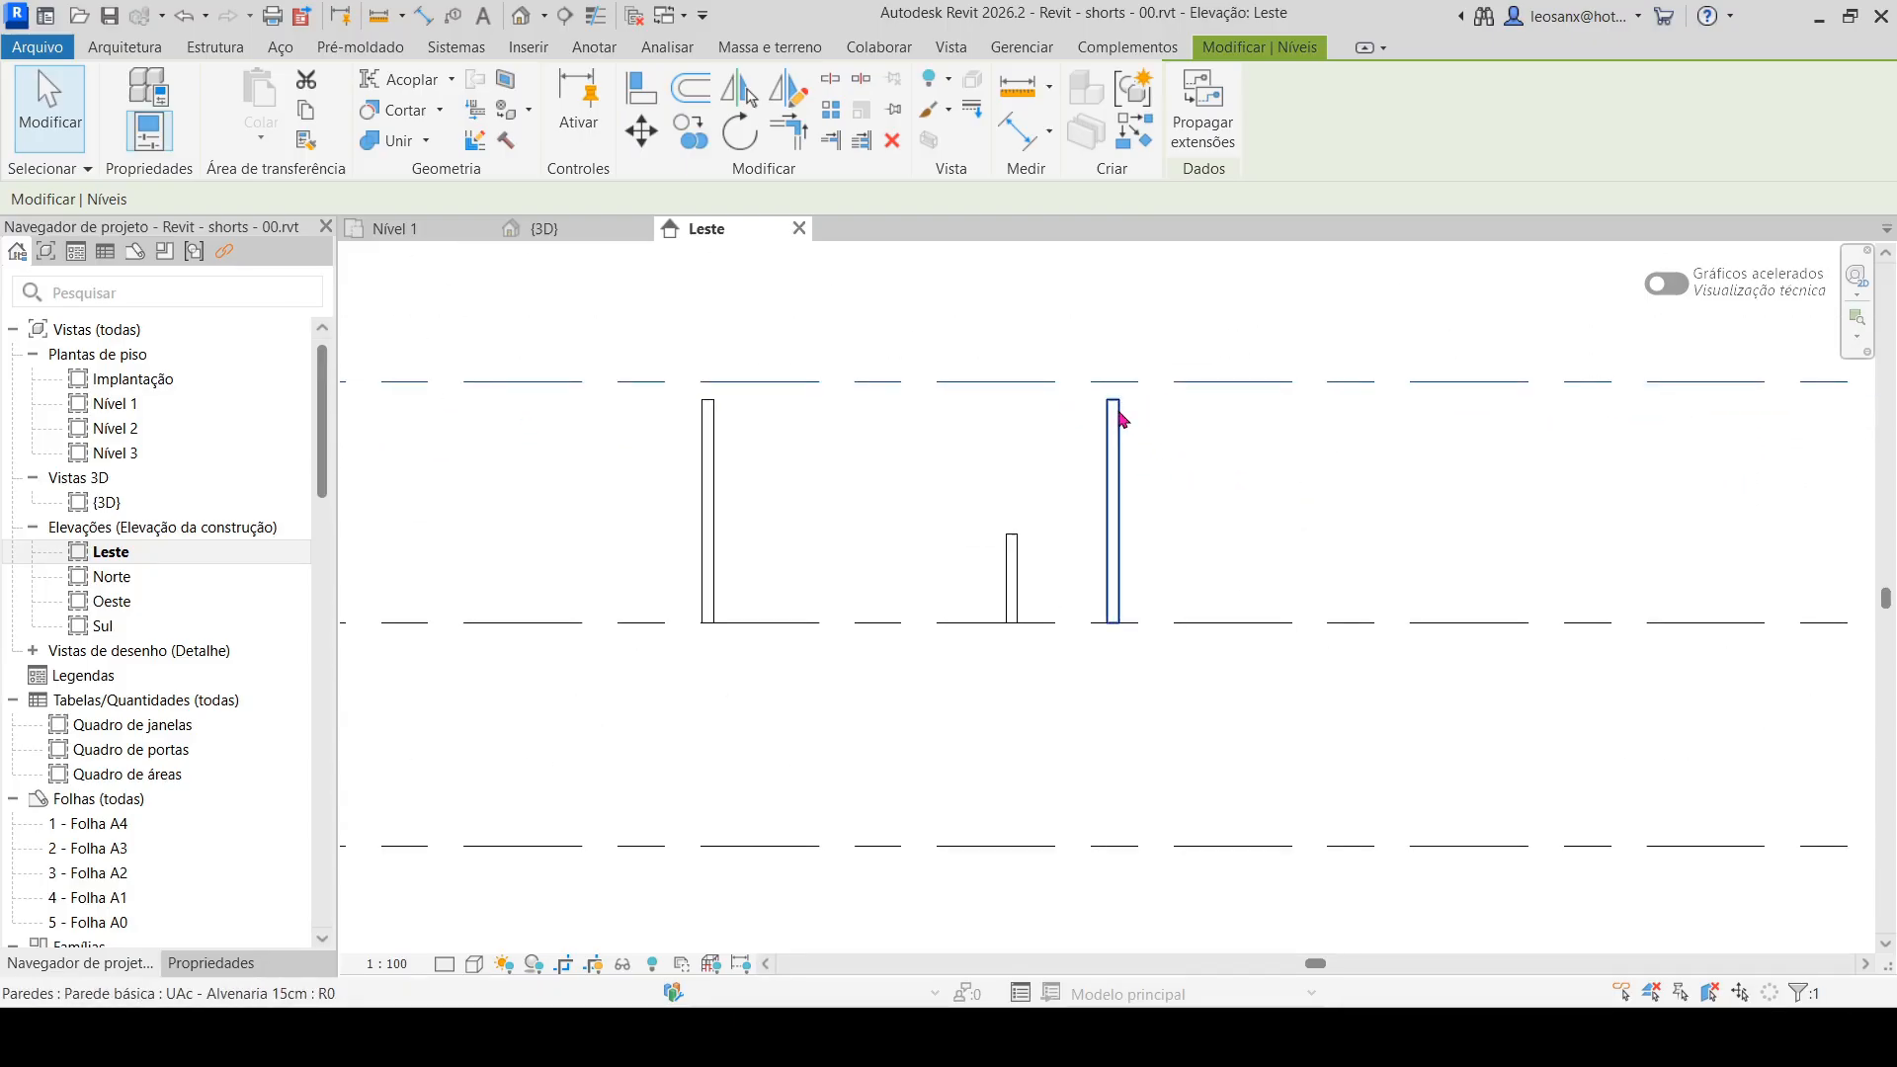
scroll(1021, 418, "up", 1)
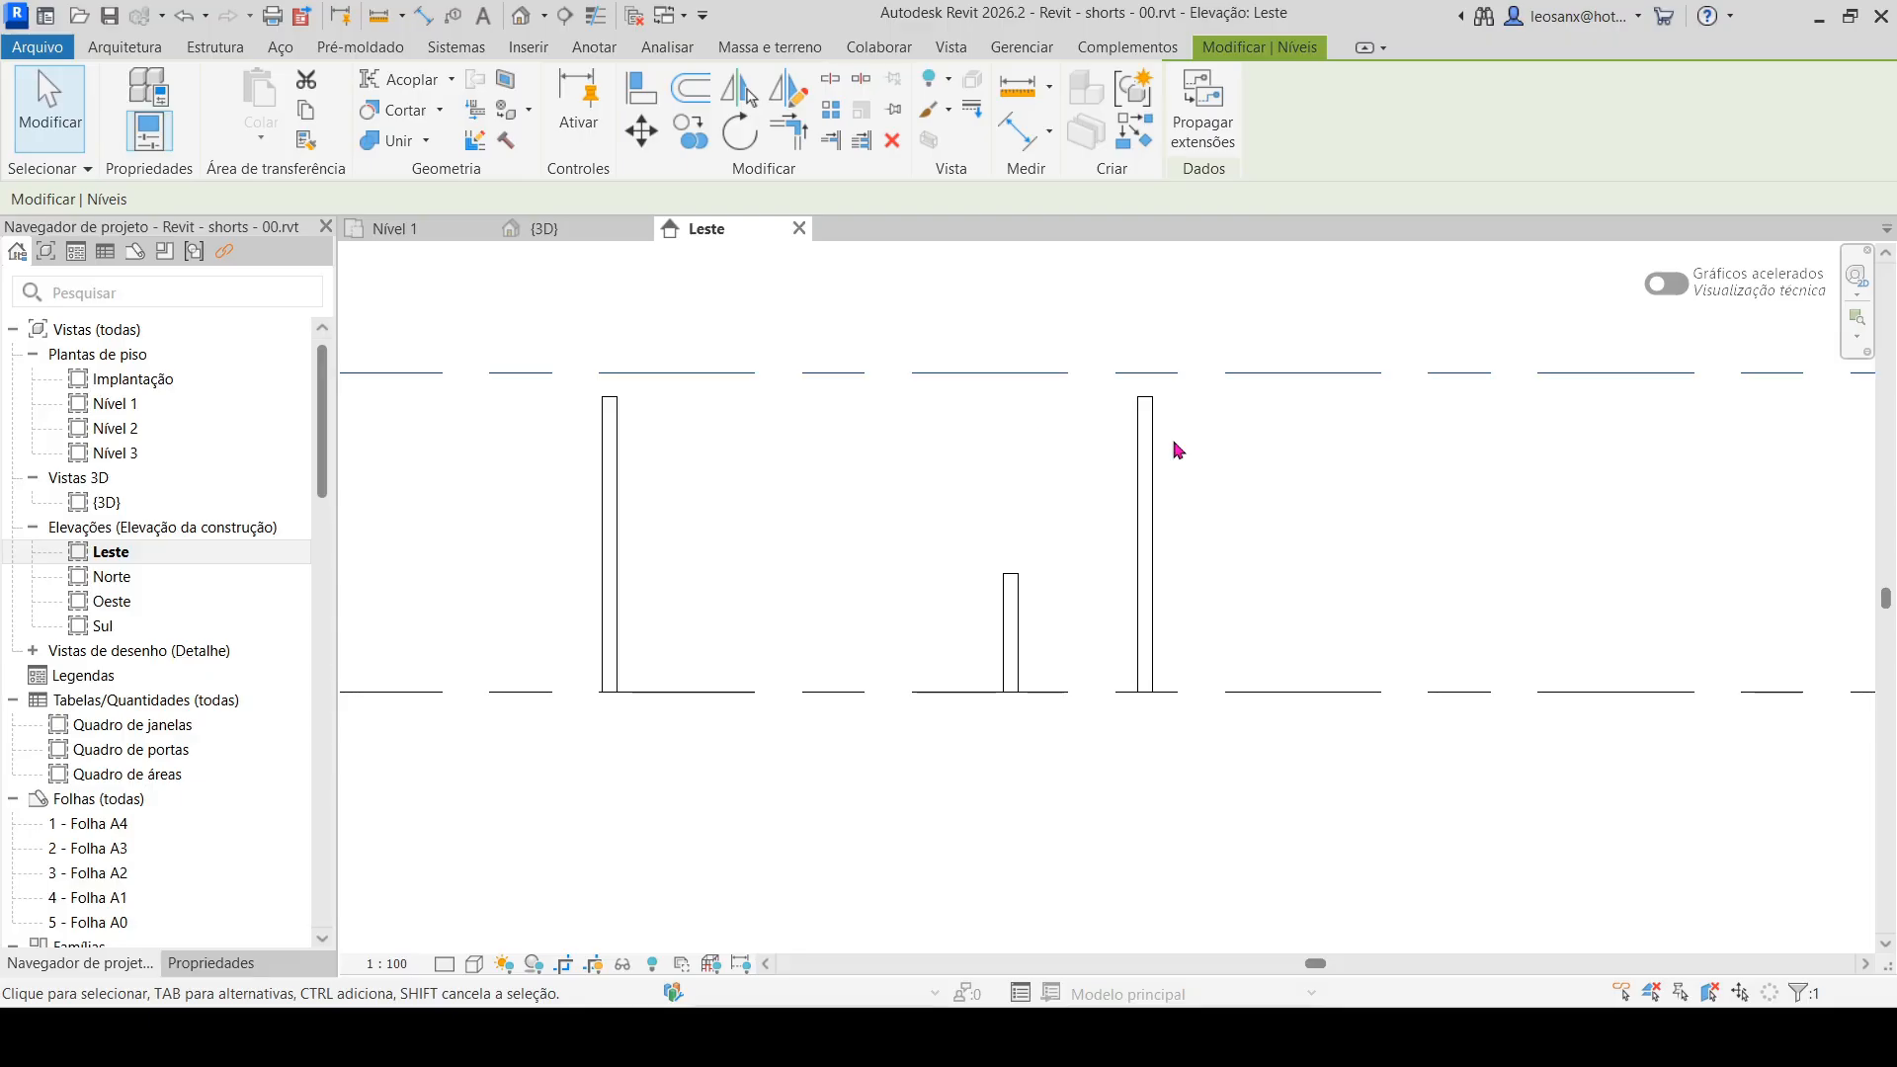
scroll(1199, 470, "down", 4)
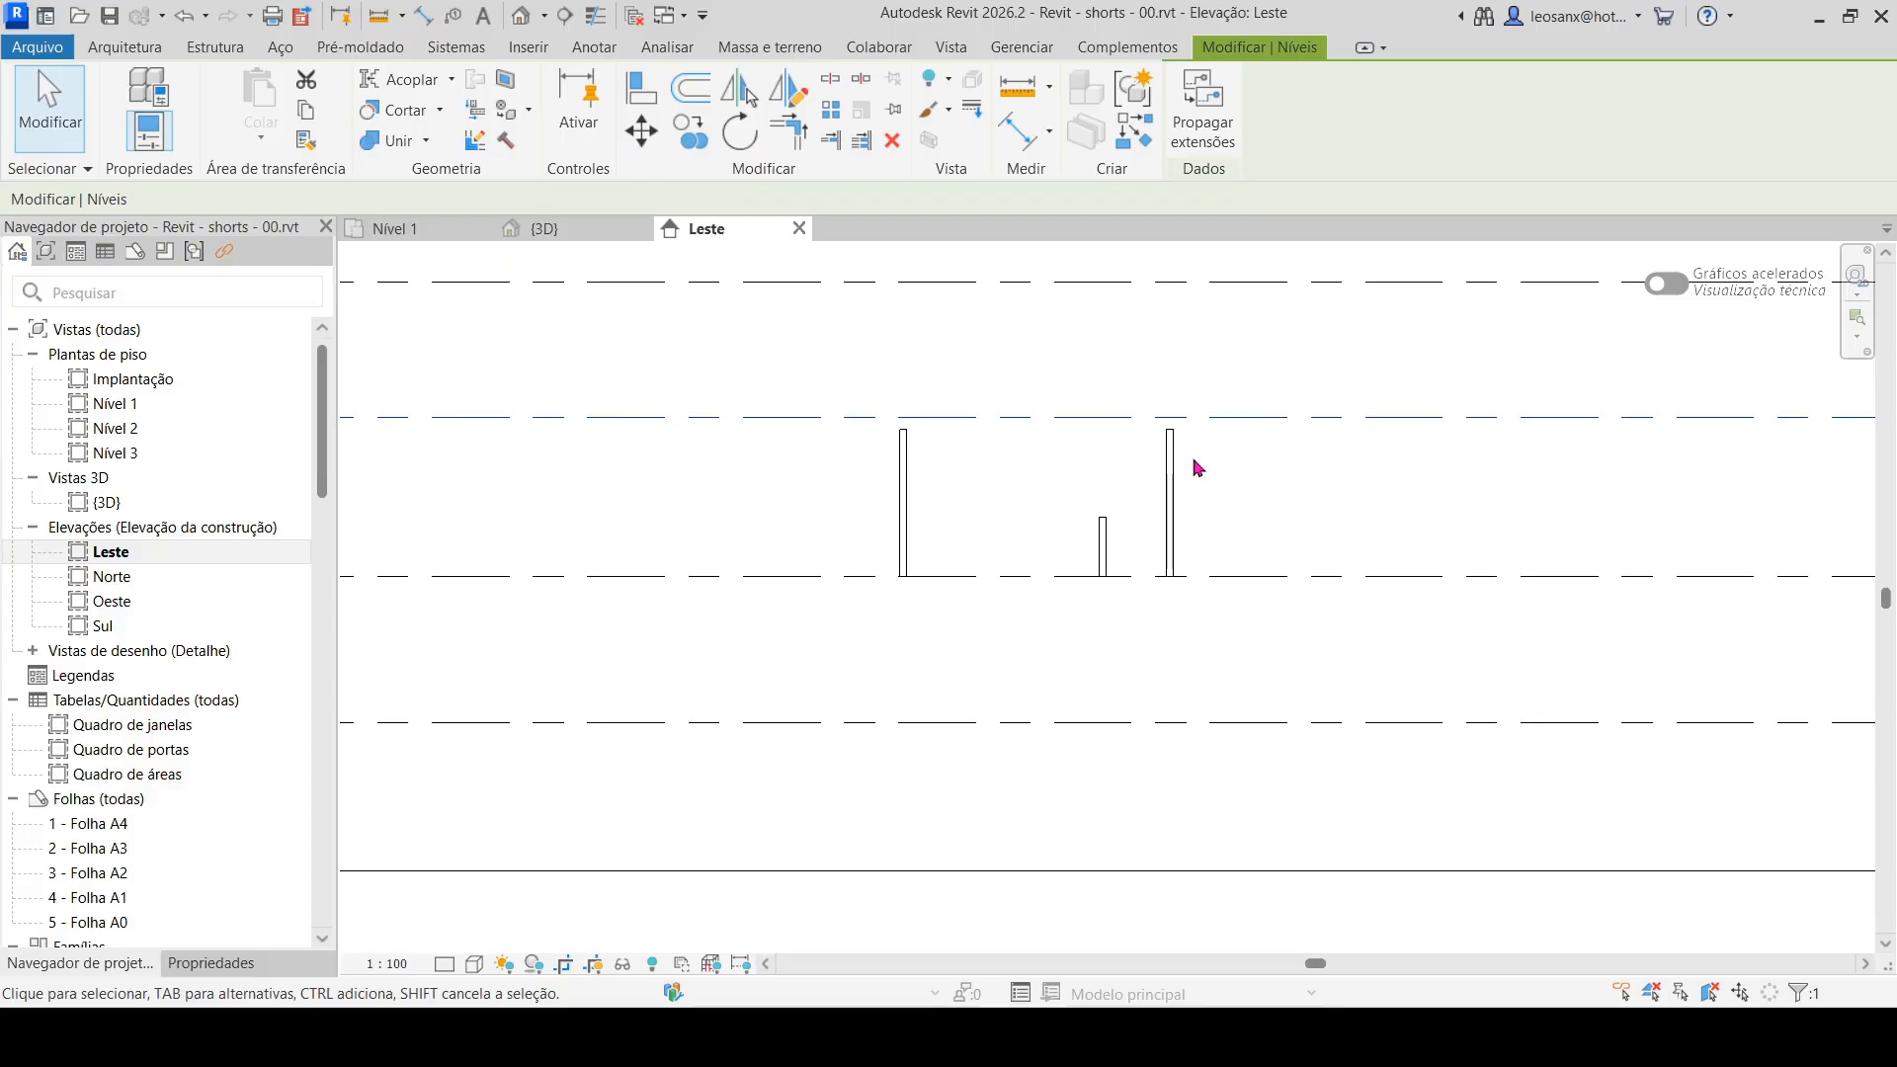
left_click(800, 358)
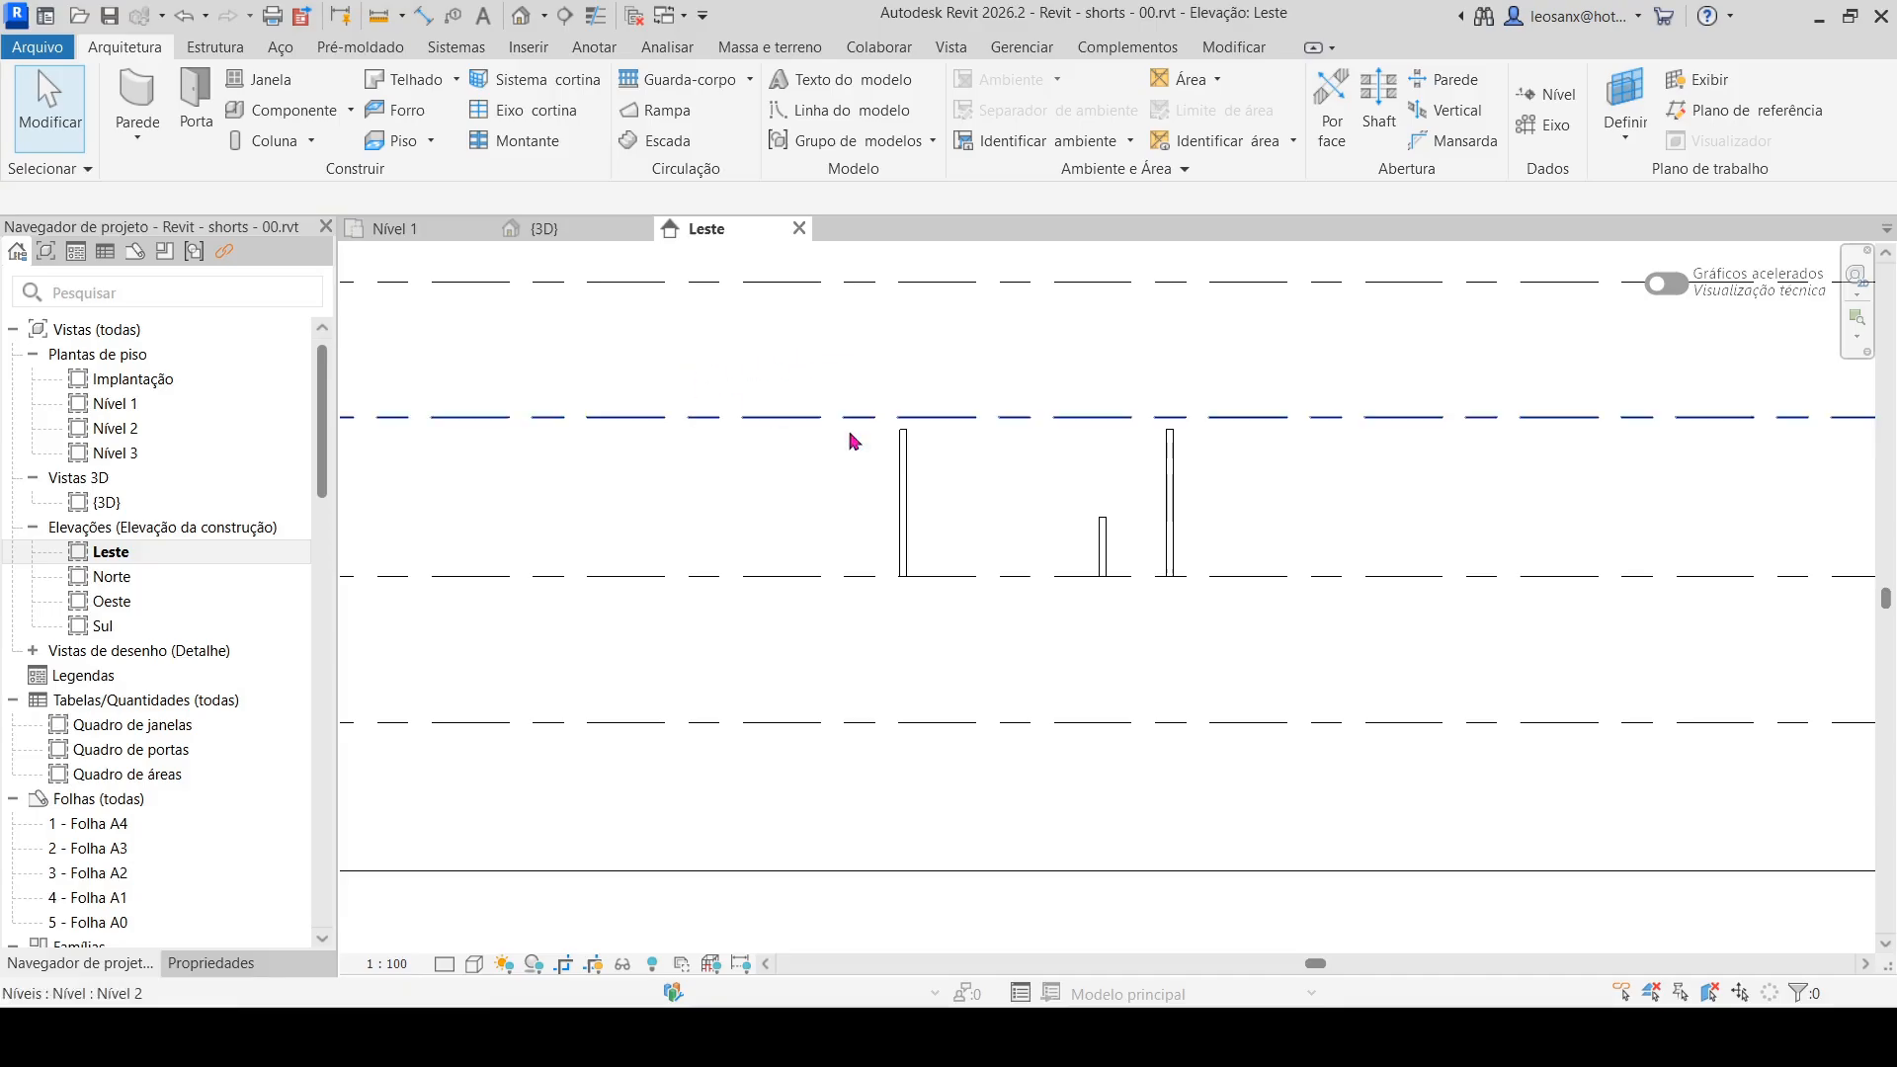
left_click(1170, 501)
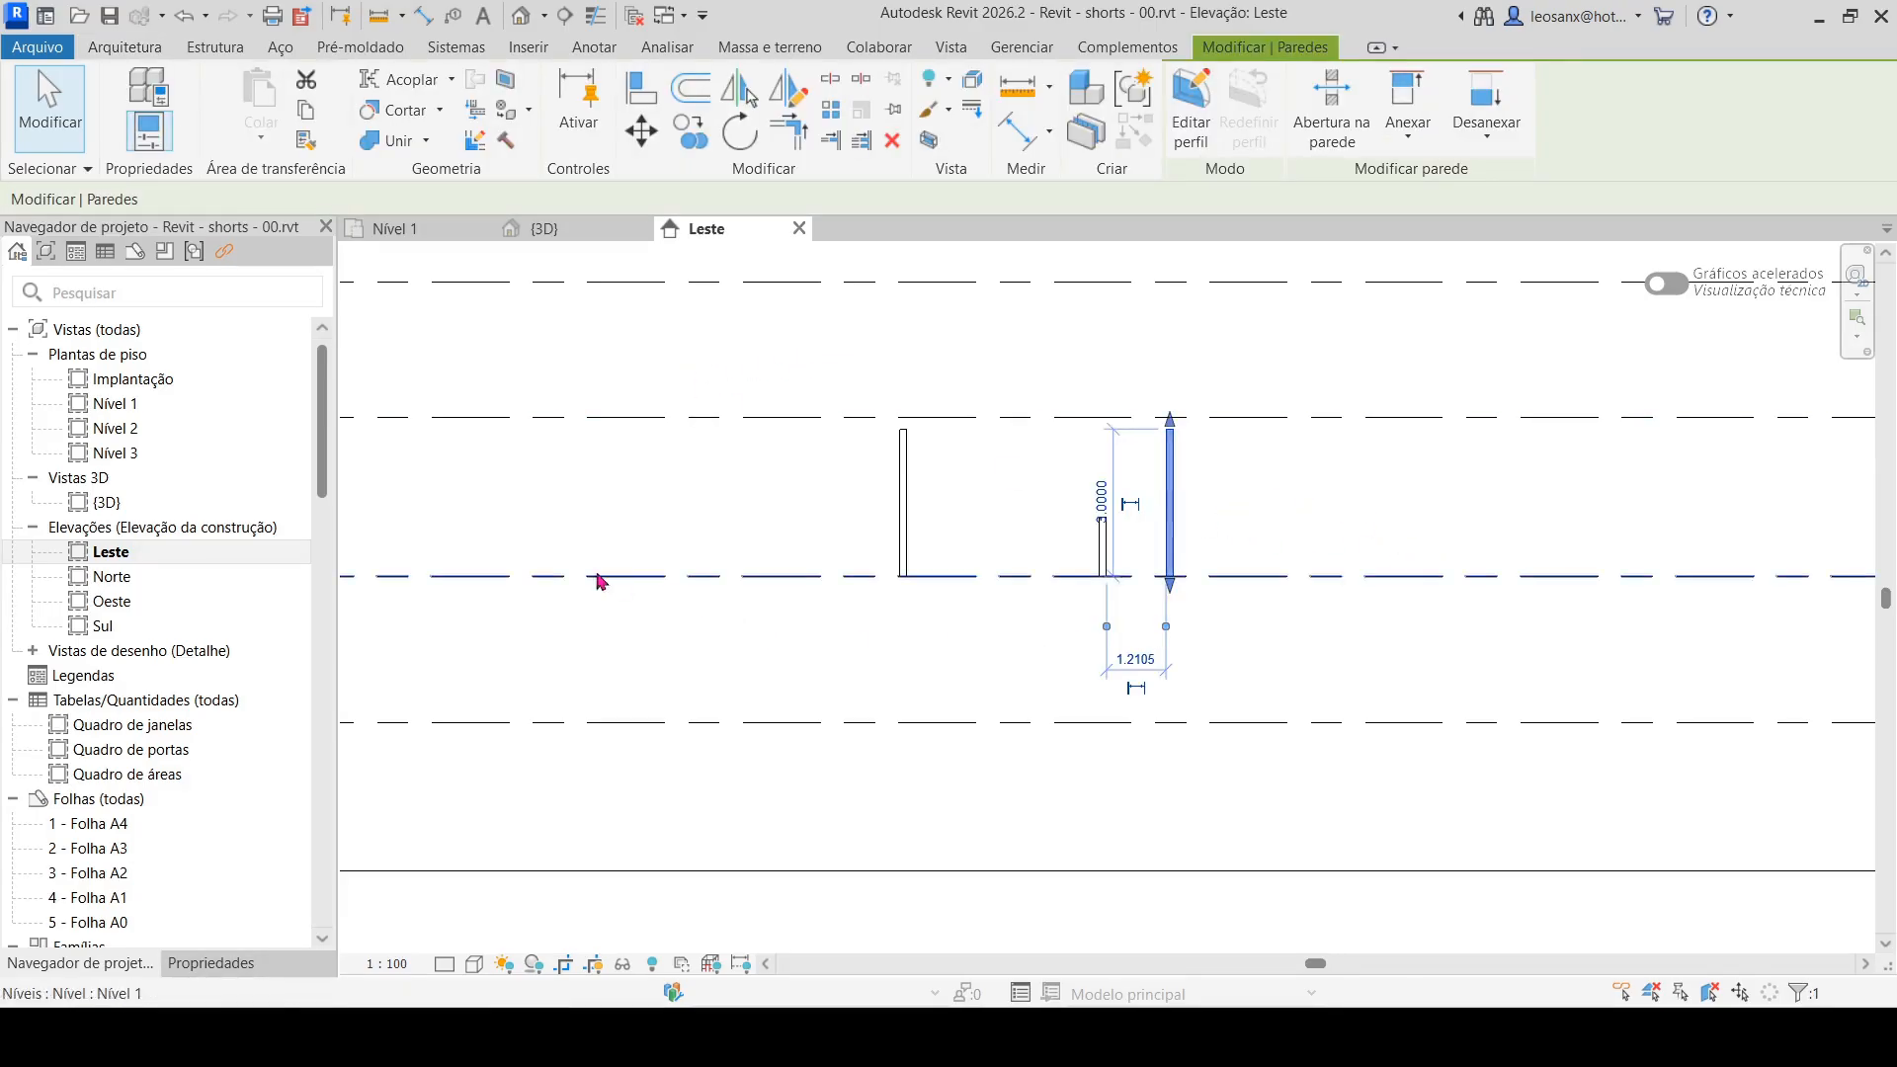
left_click(188, 964)
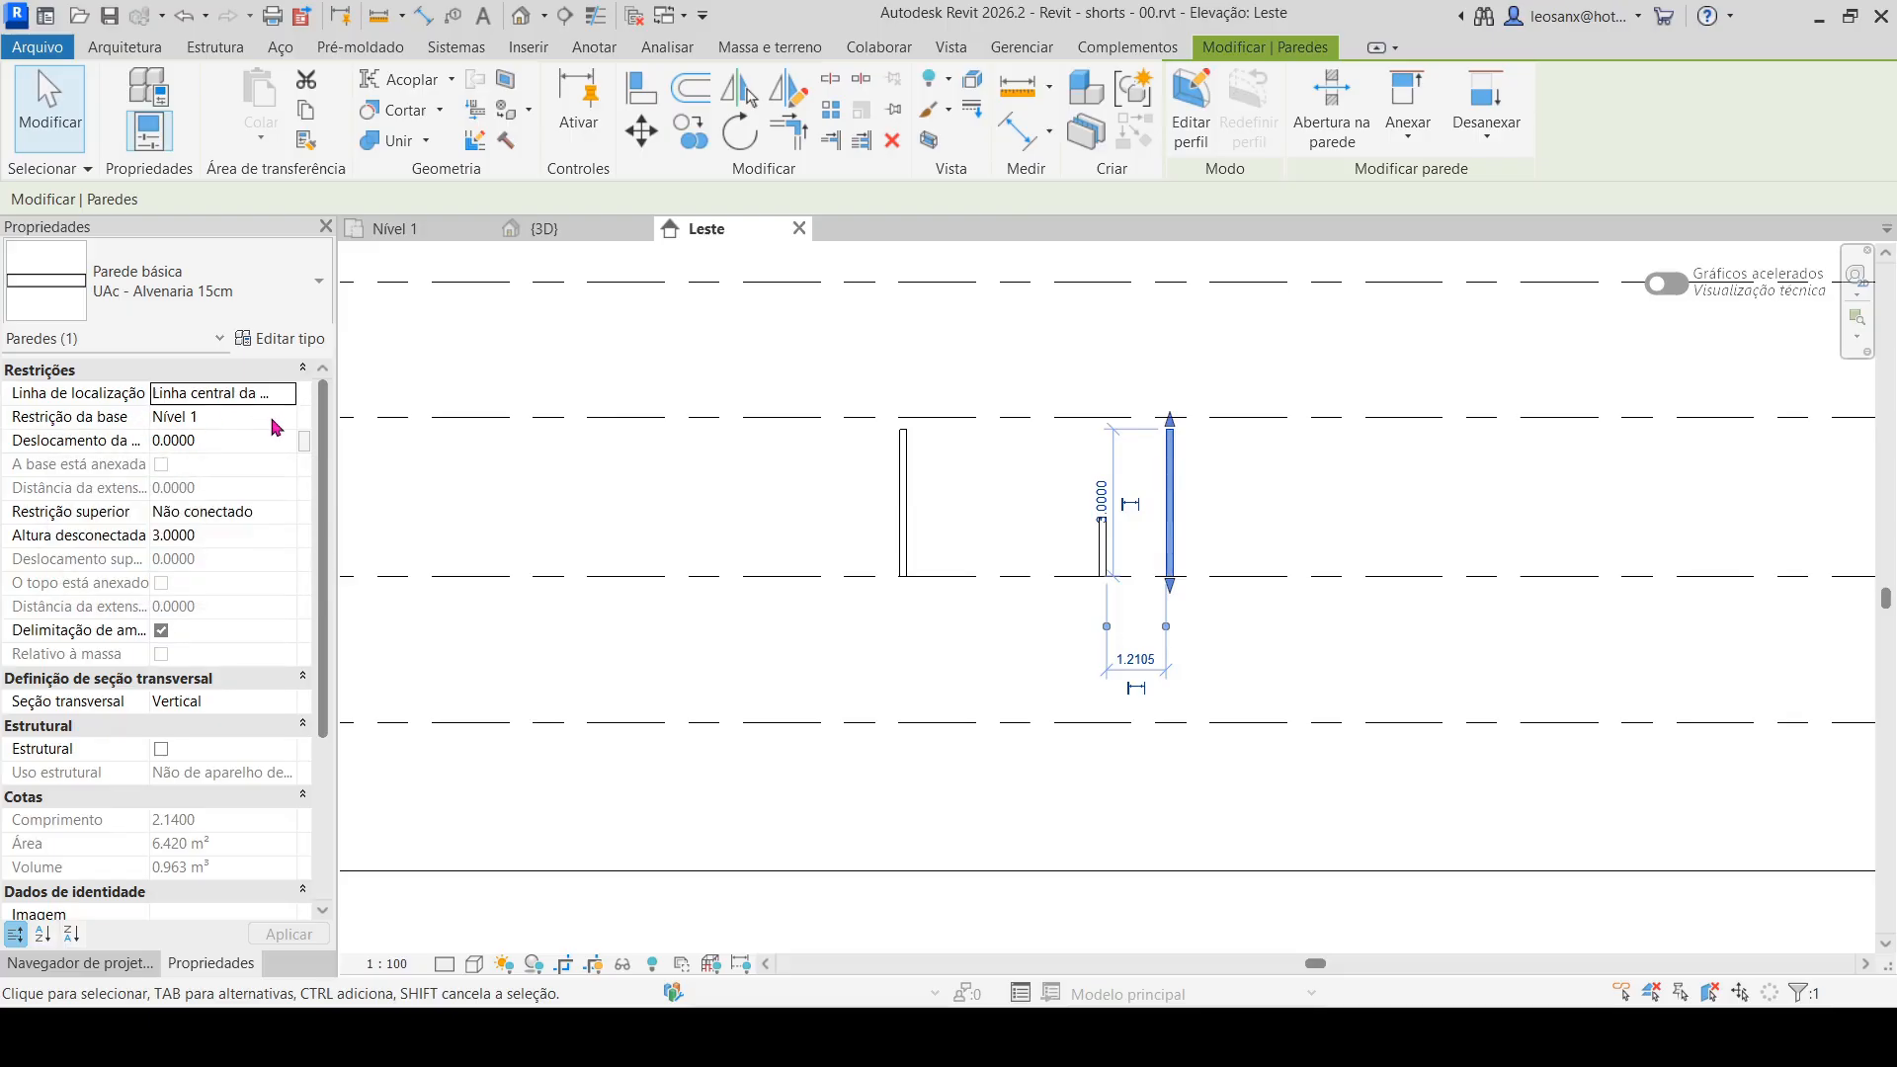
scroll(1545, 449, "down", 3)
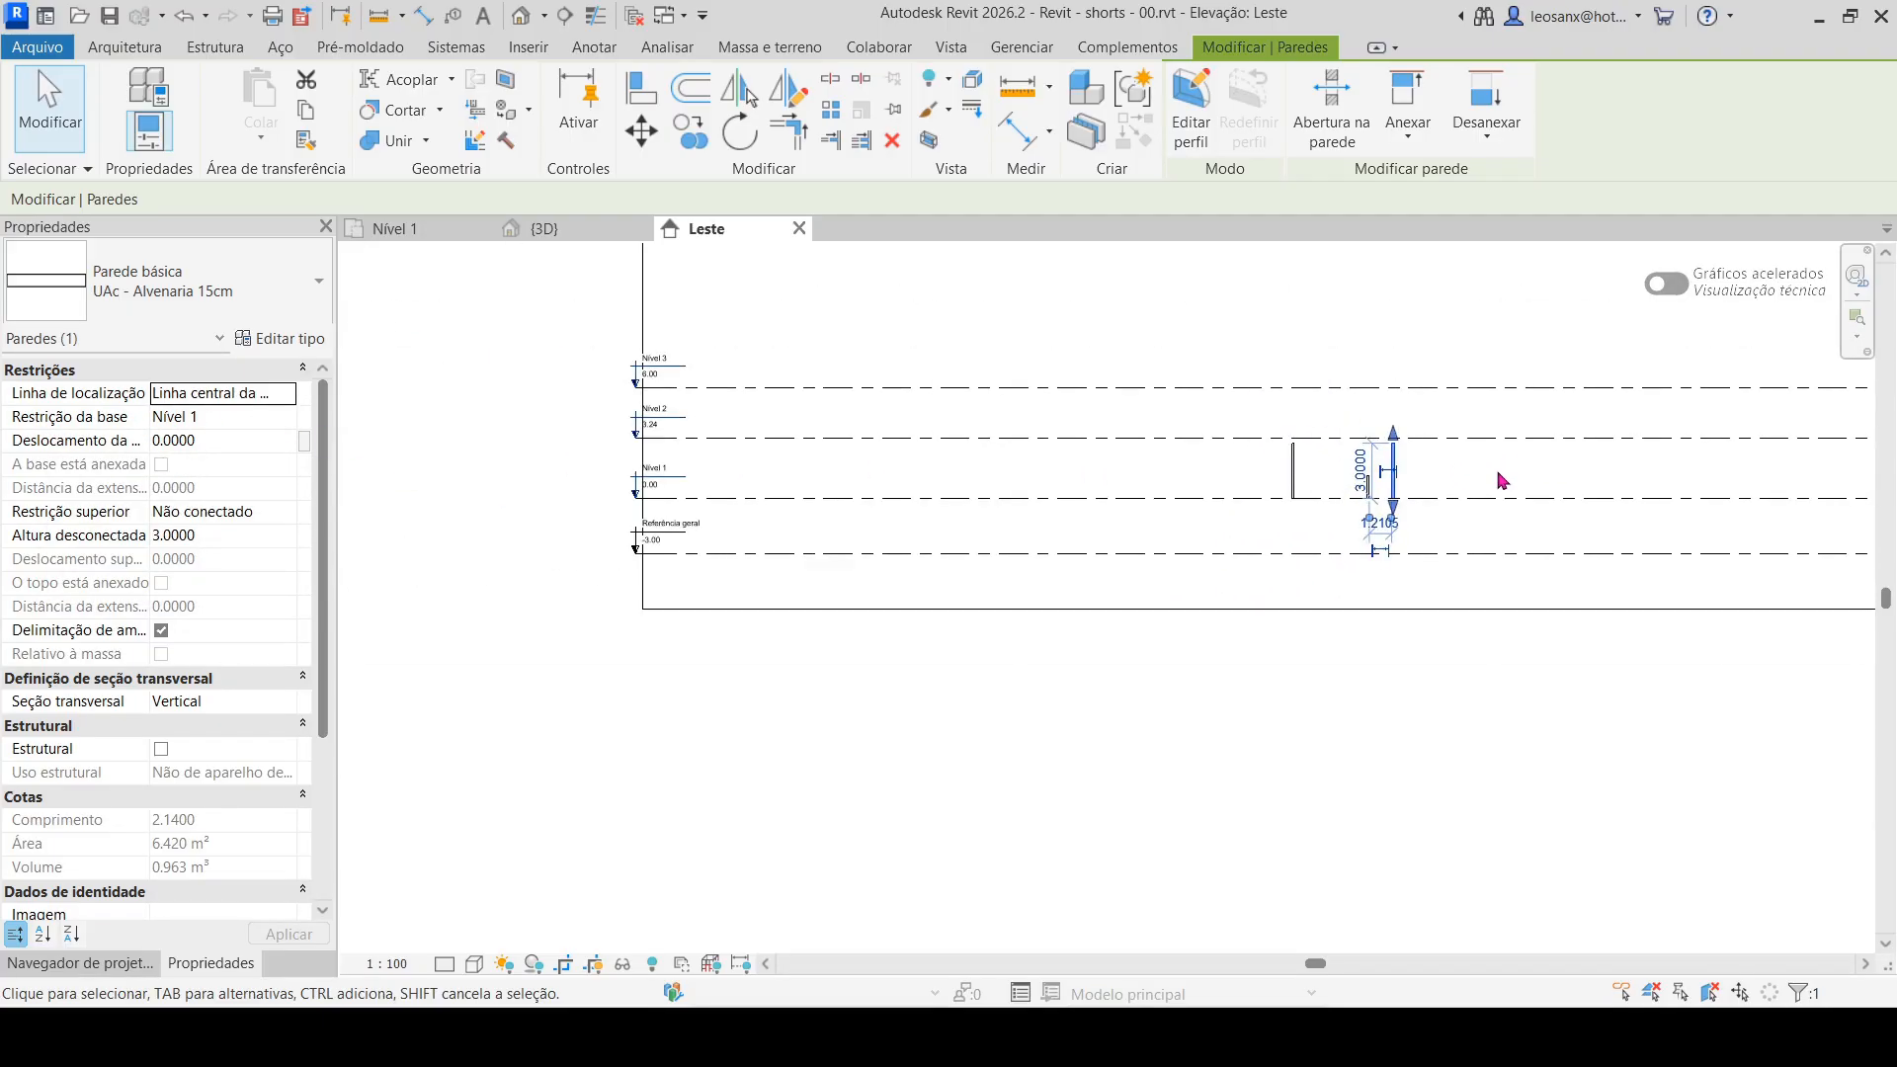
middle_click_drag(1246, 573, 1287, 583)
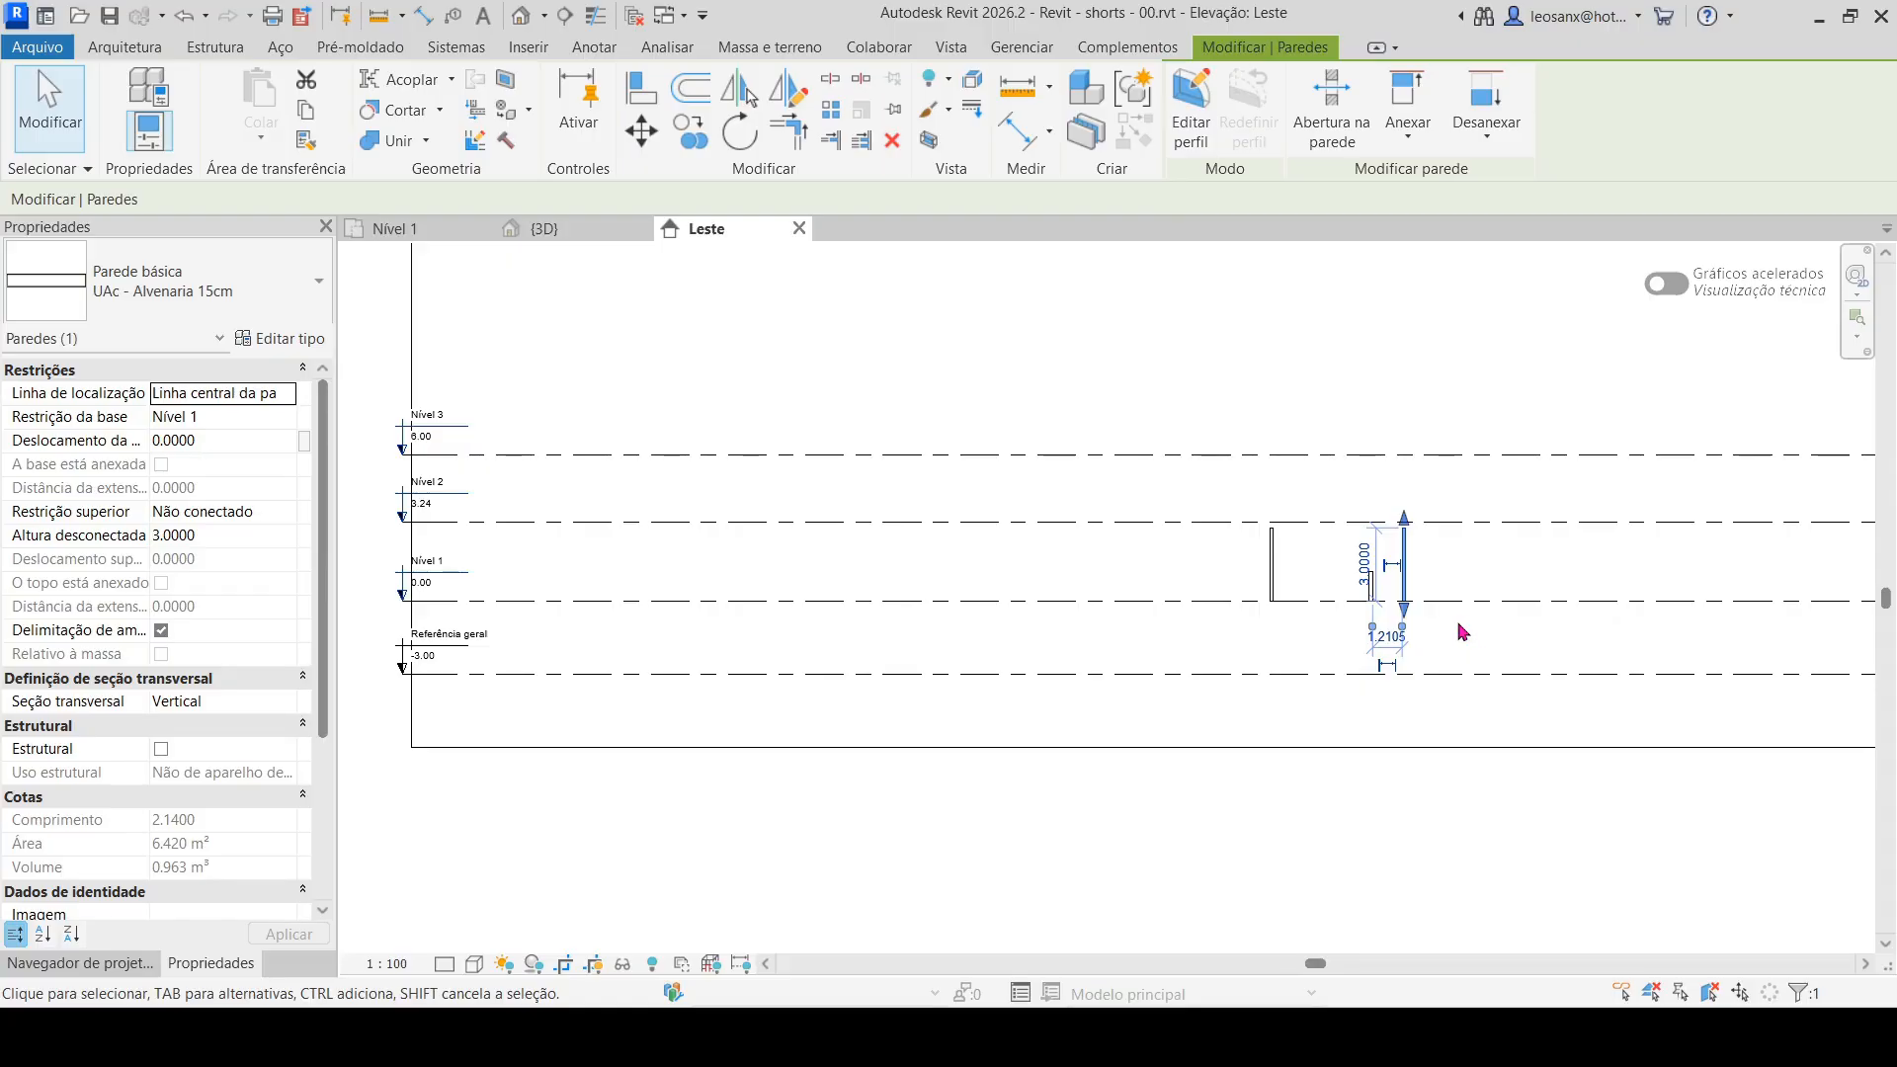
Set the elevation of level Nível 1 to -1 m
left_click(432, 597)
scroll(415, 627, "up", 5)
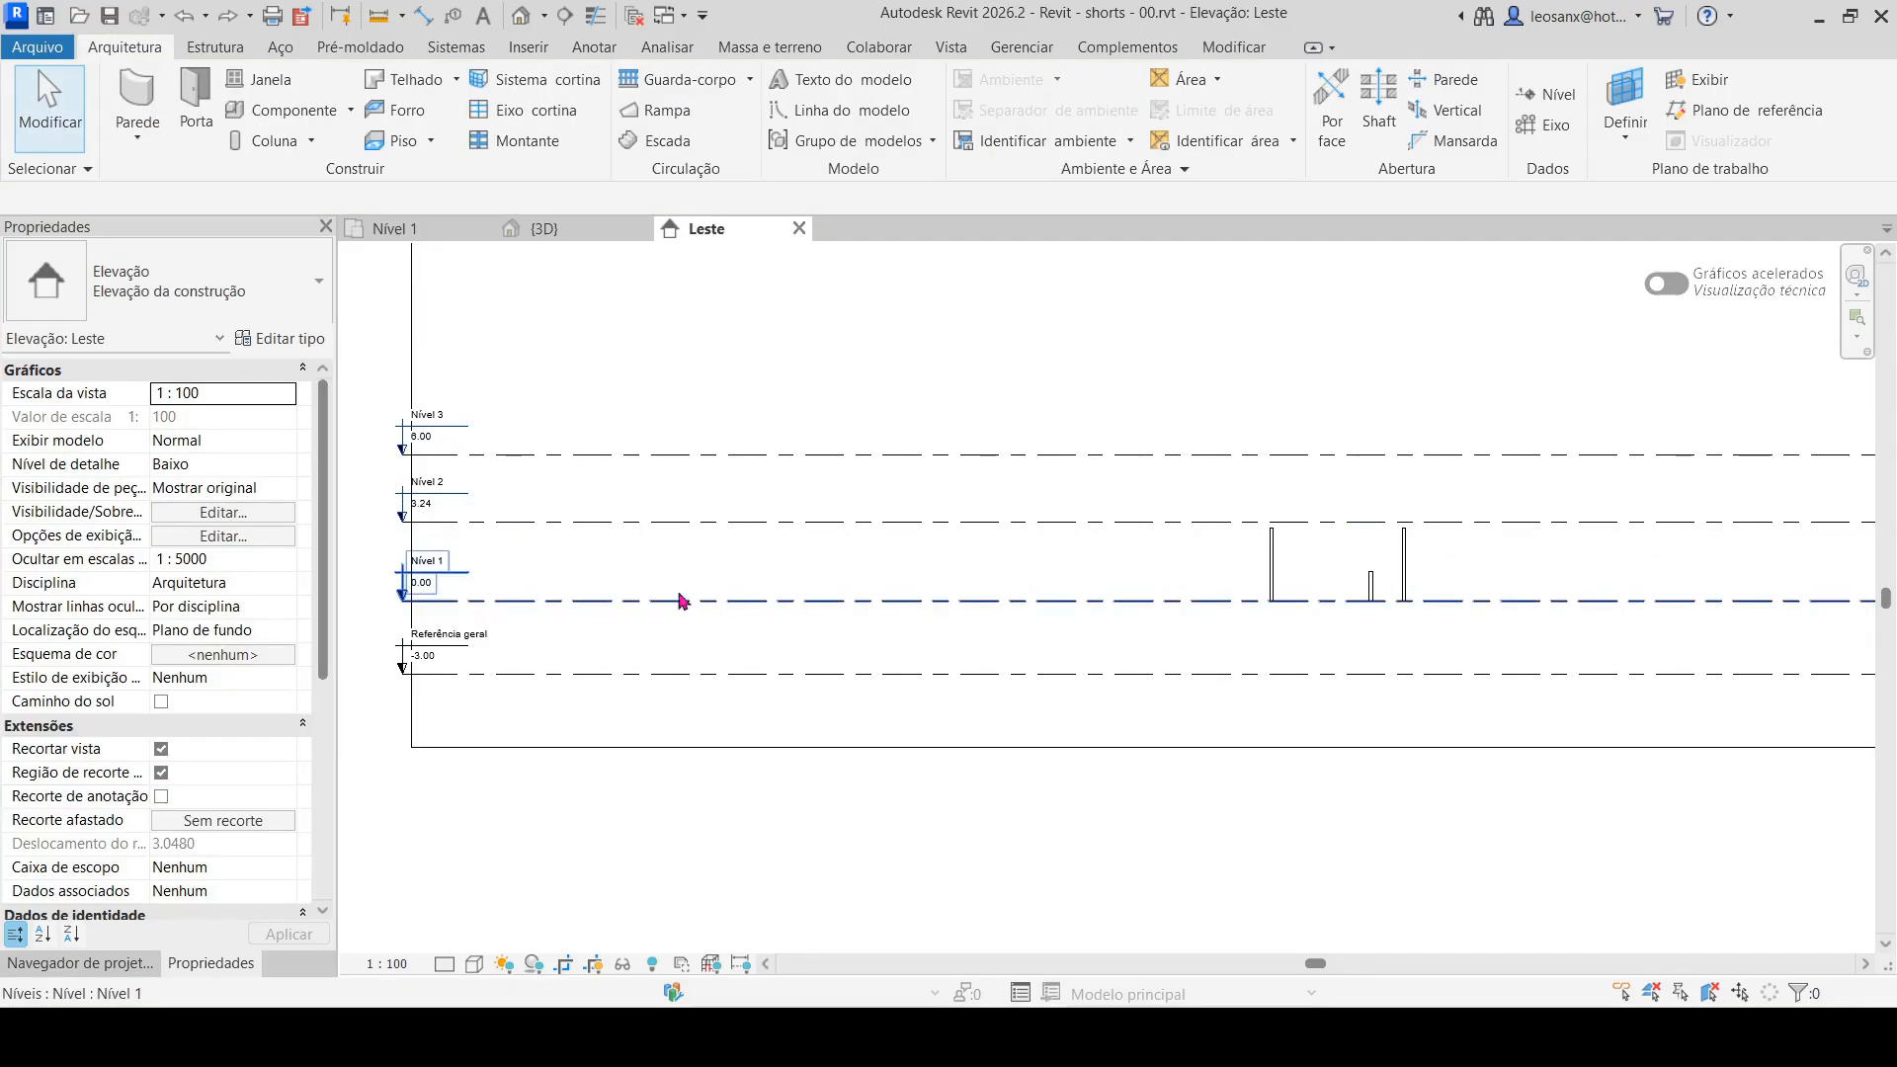
scroll(395, 598, "up", 4)
scroll(393, 598, "up", 2)
double_click(475, 547)
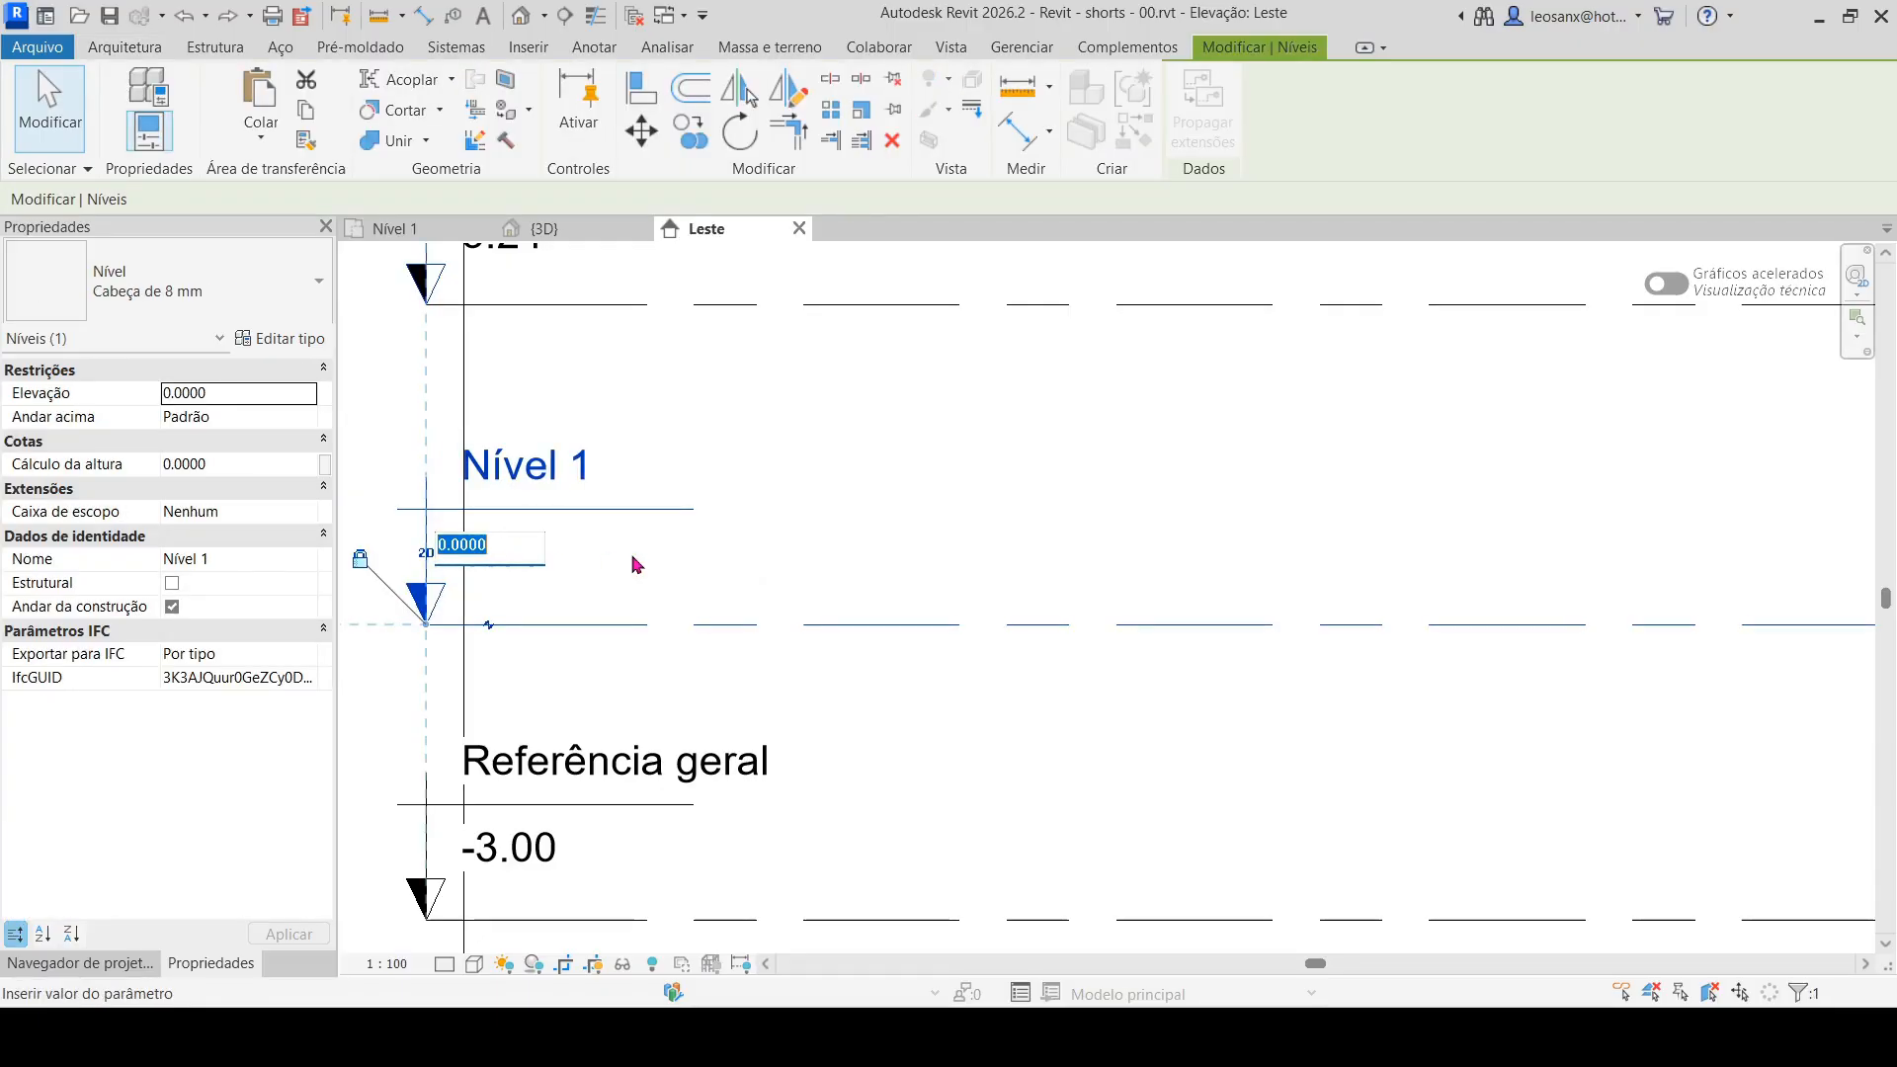
type("-1")
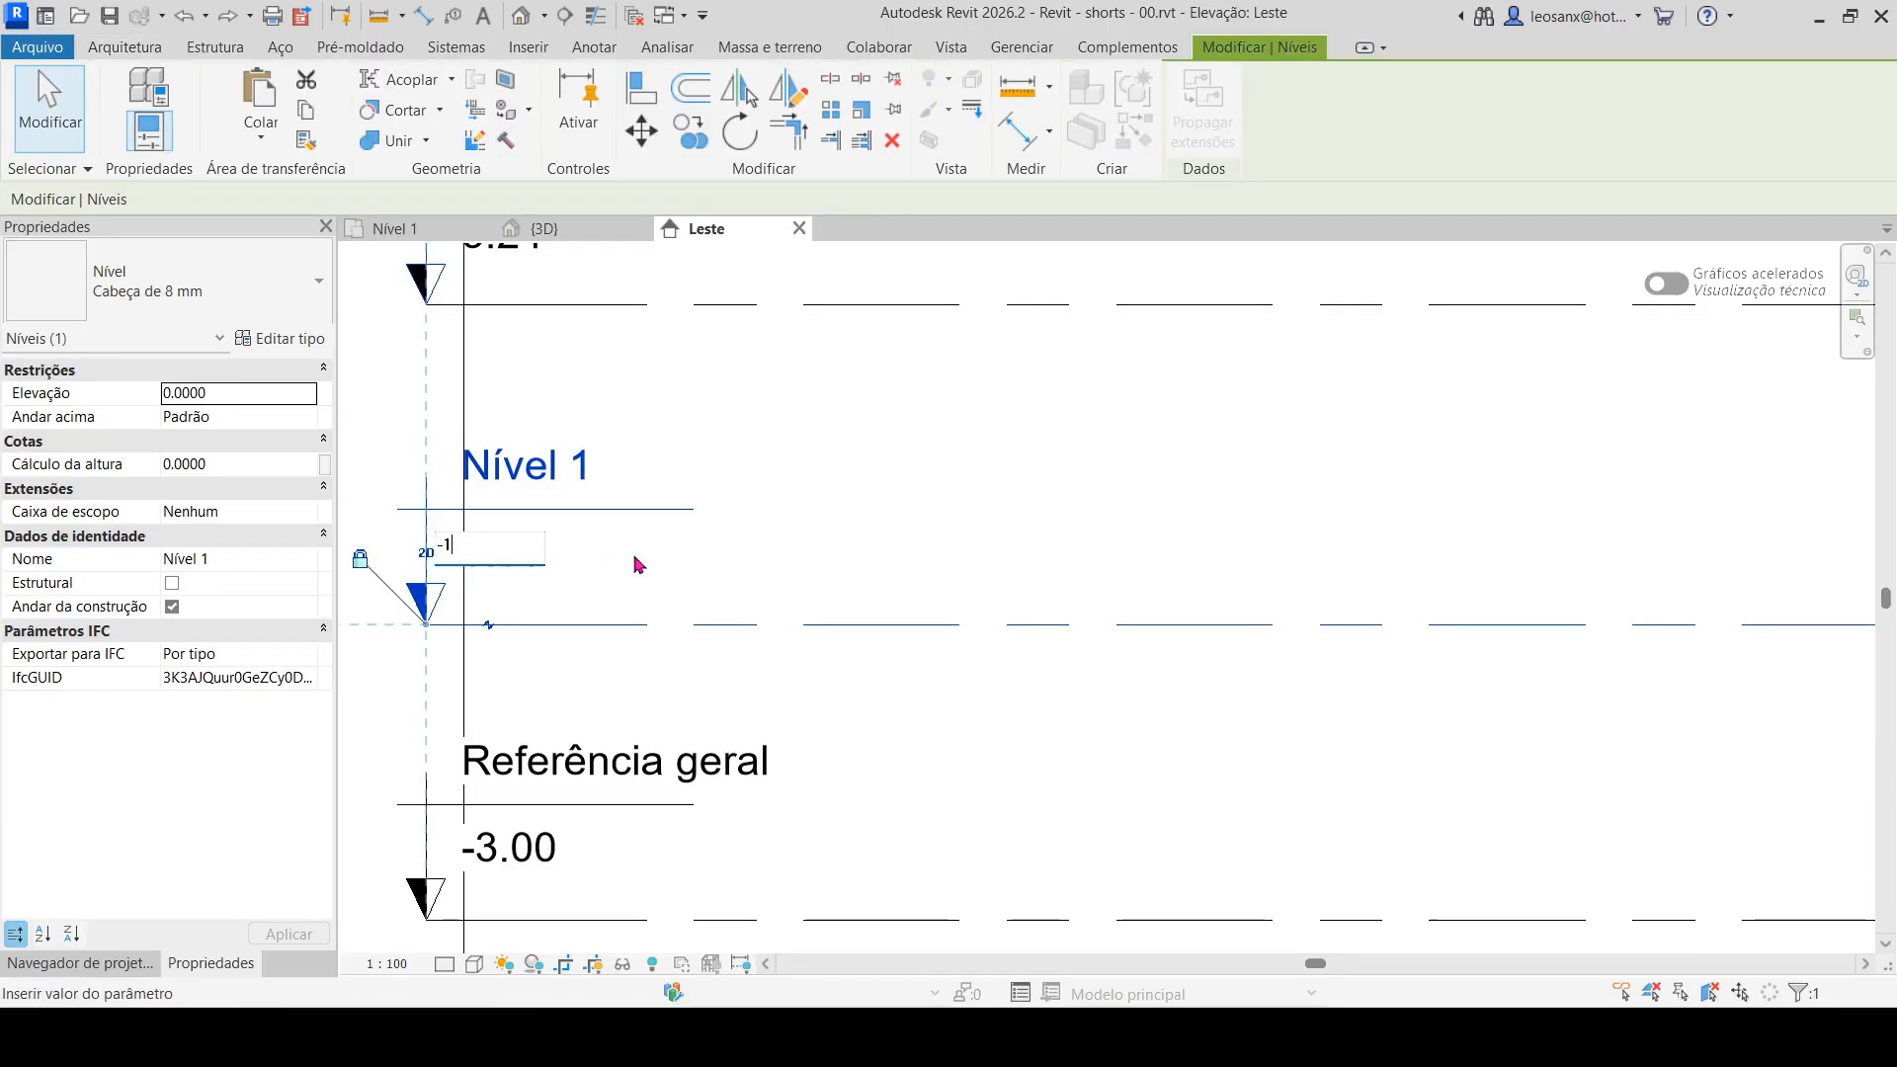
key("Return")
Constrain the top of the tall wall nearest the low one up to level Nível 2 and check its height properties
scroll(528, 542, "down", 5)
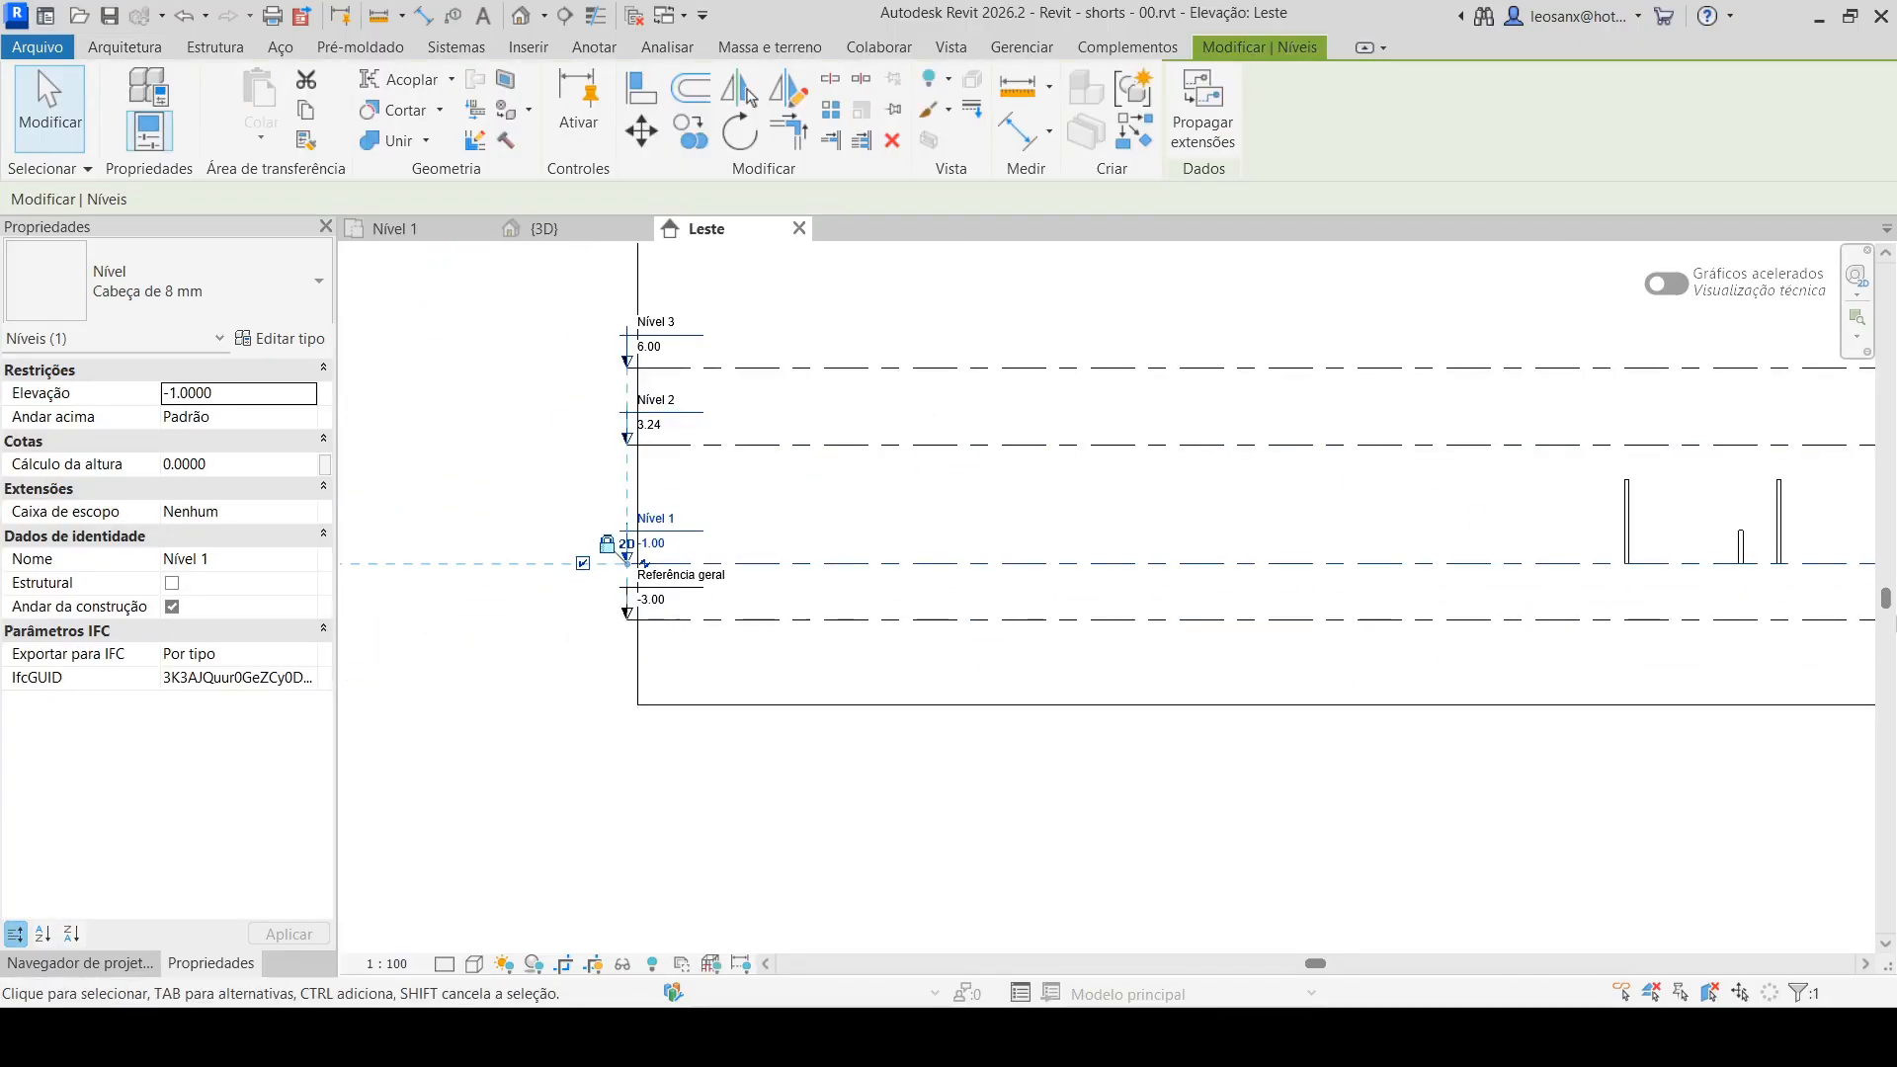
middle_click_drag(1776, 578, 1391, 643)
scroll(1391, 643, "up", 2)
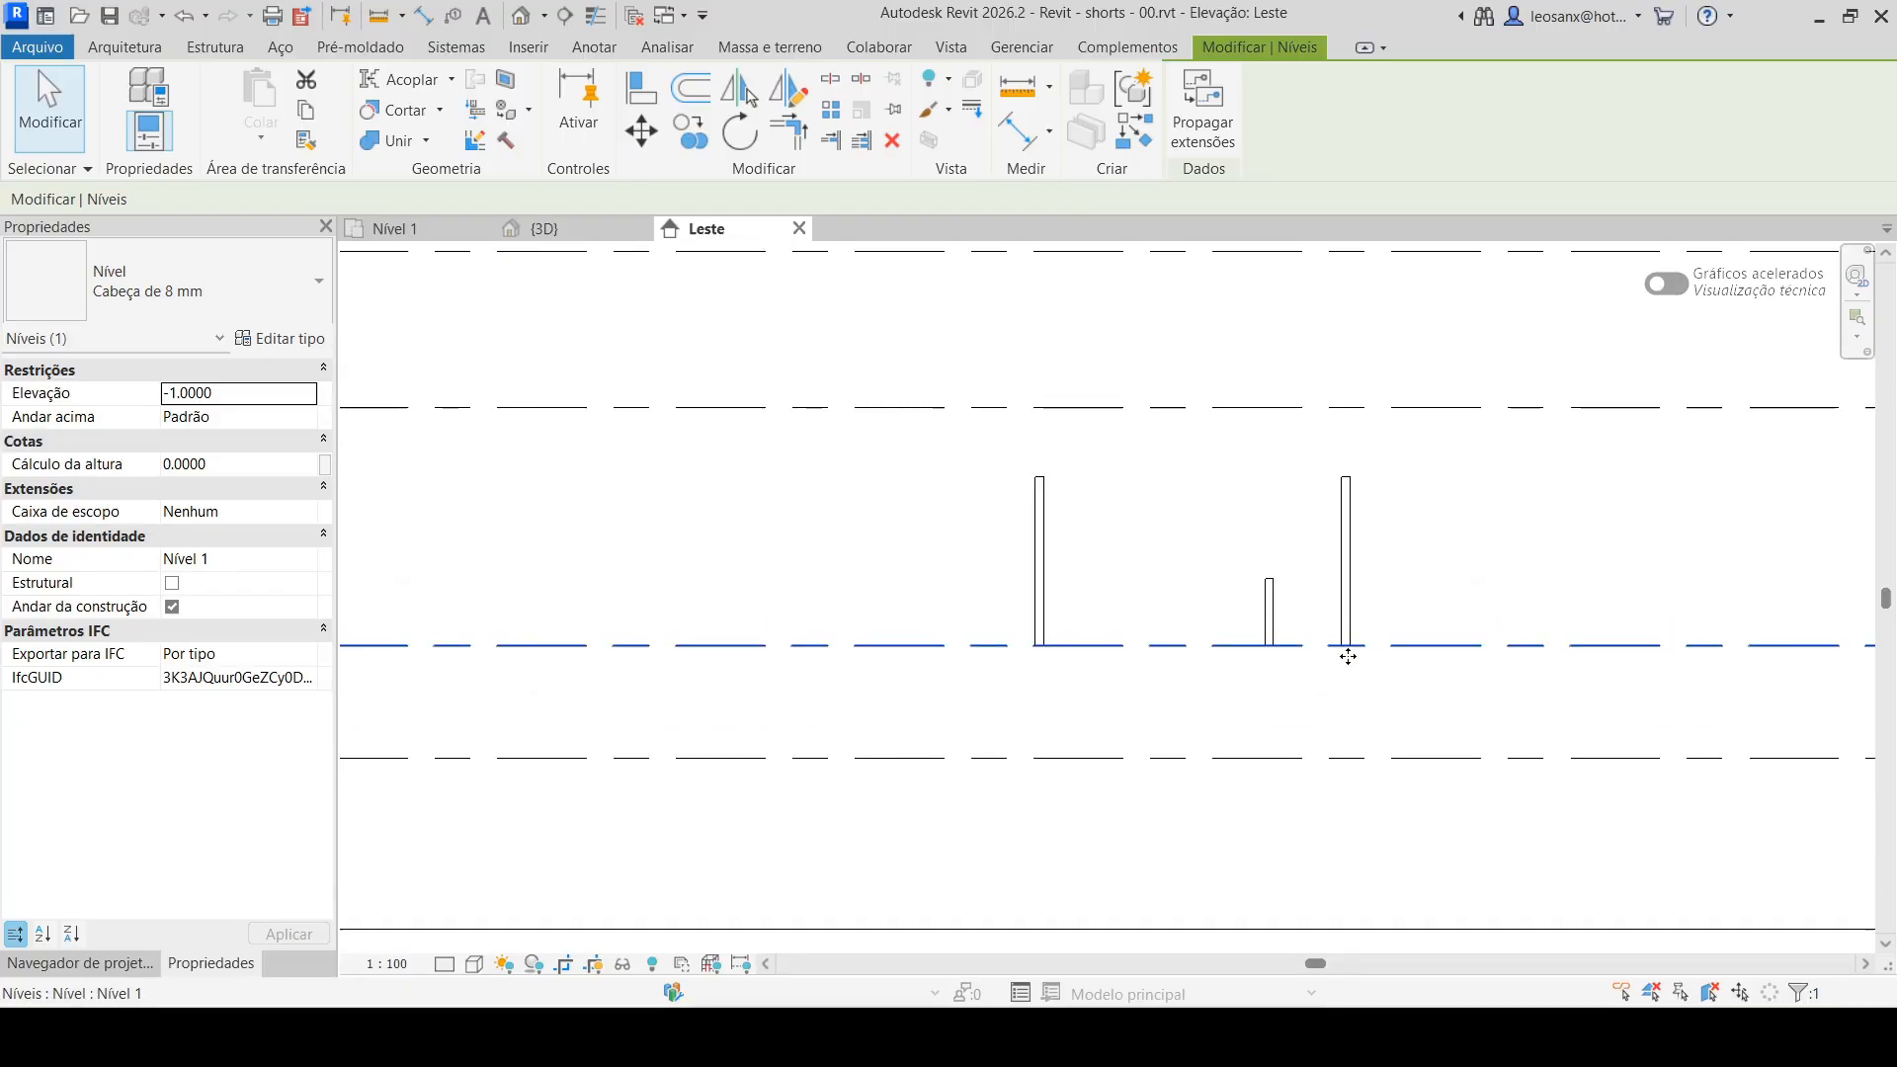
left_click(1355, 652)
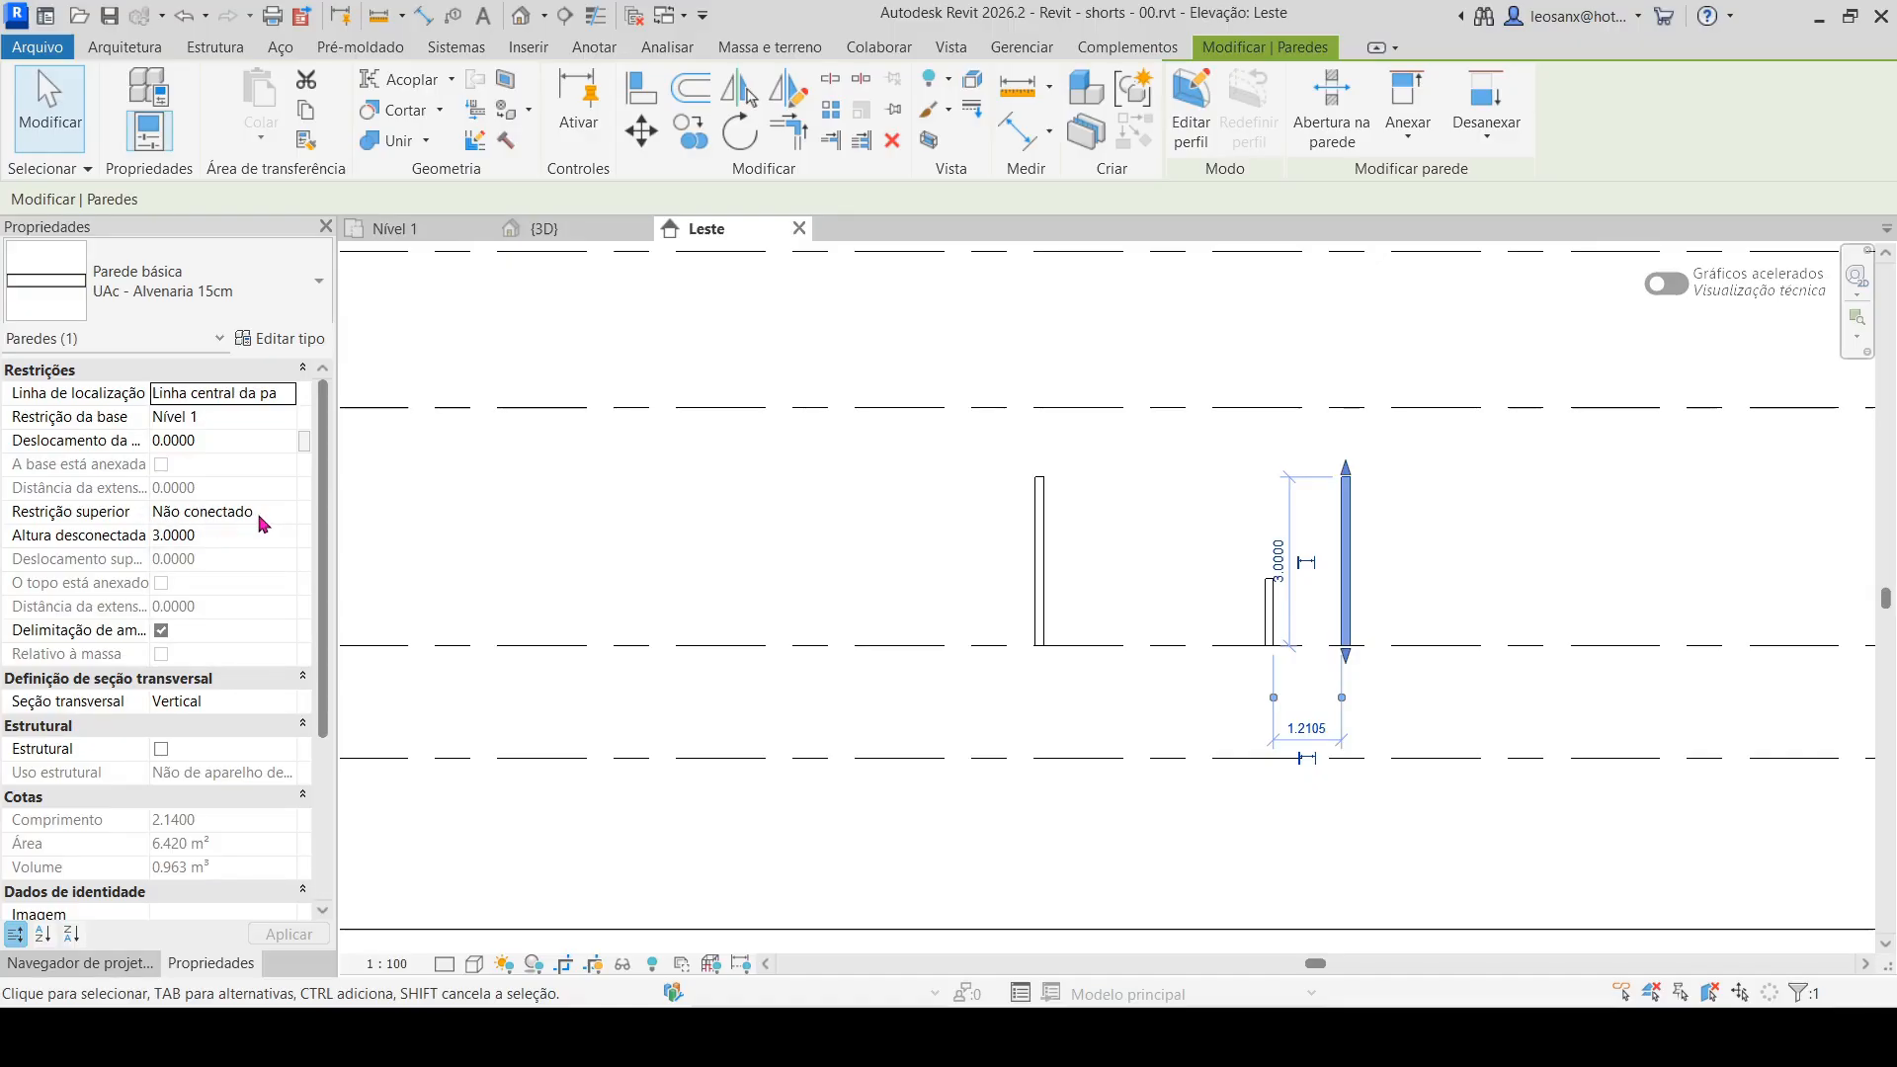
left_click(286, 518)
left_click(286, 512)
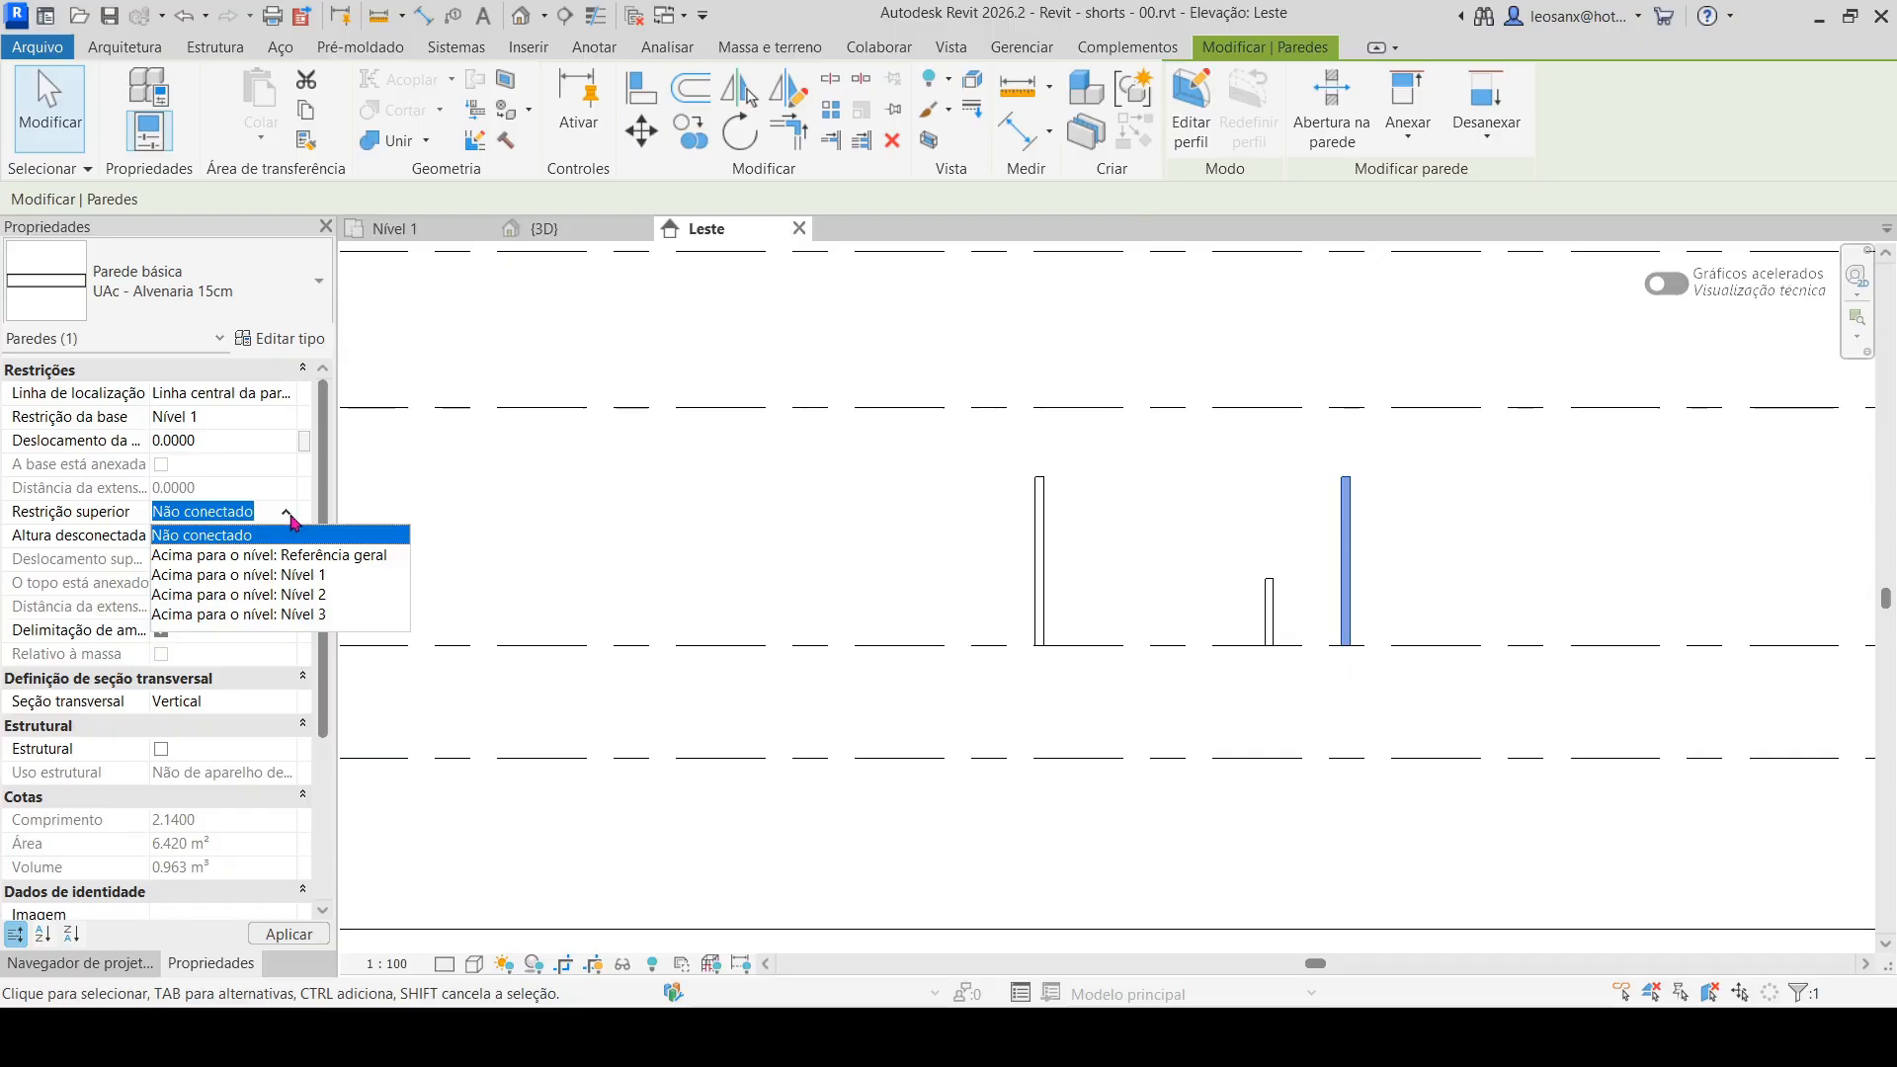
left_click(282, 596)
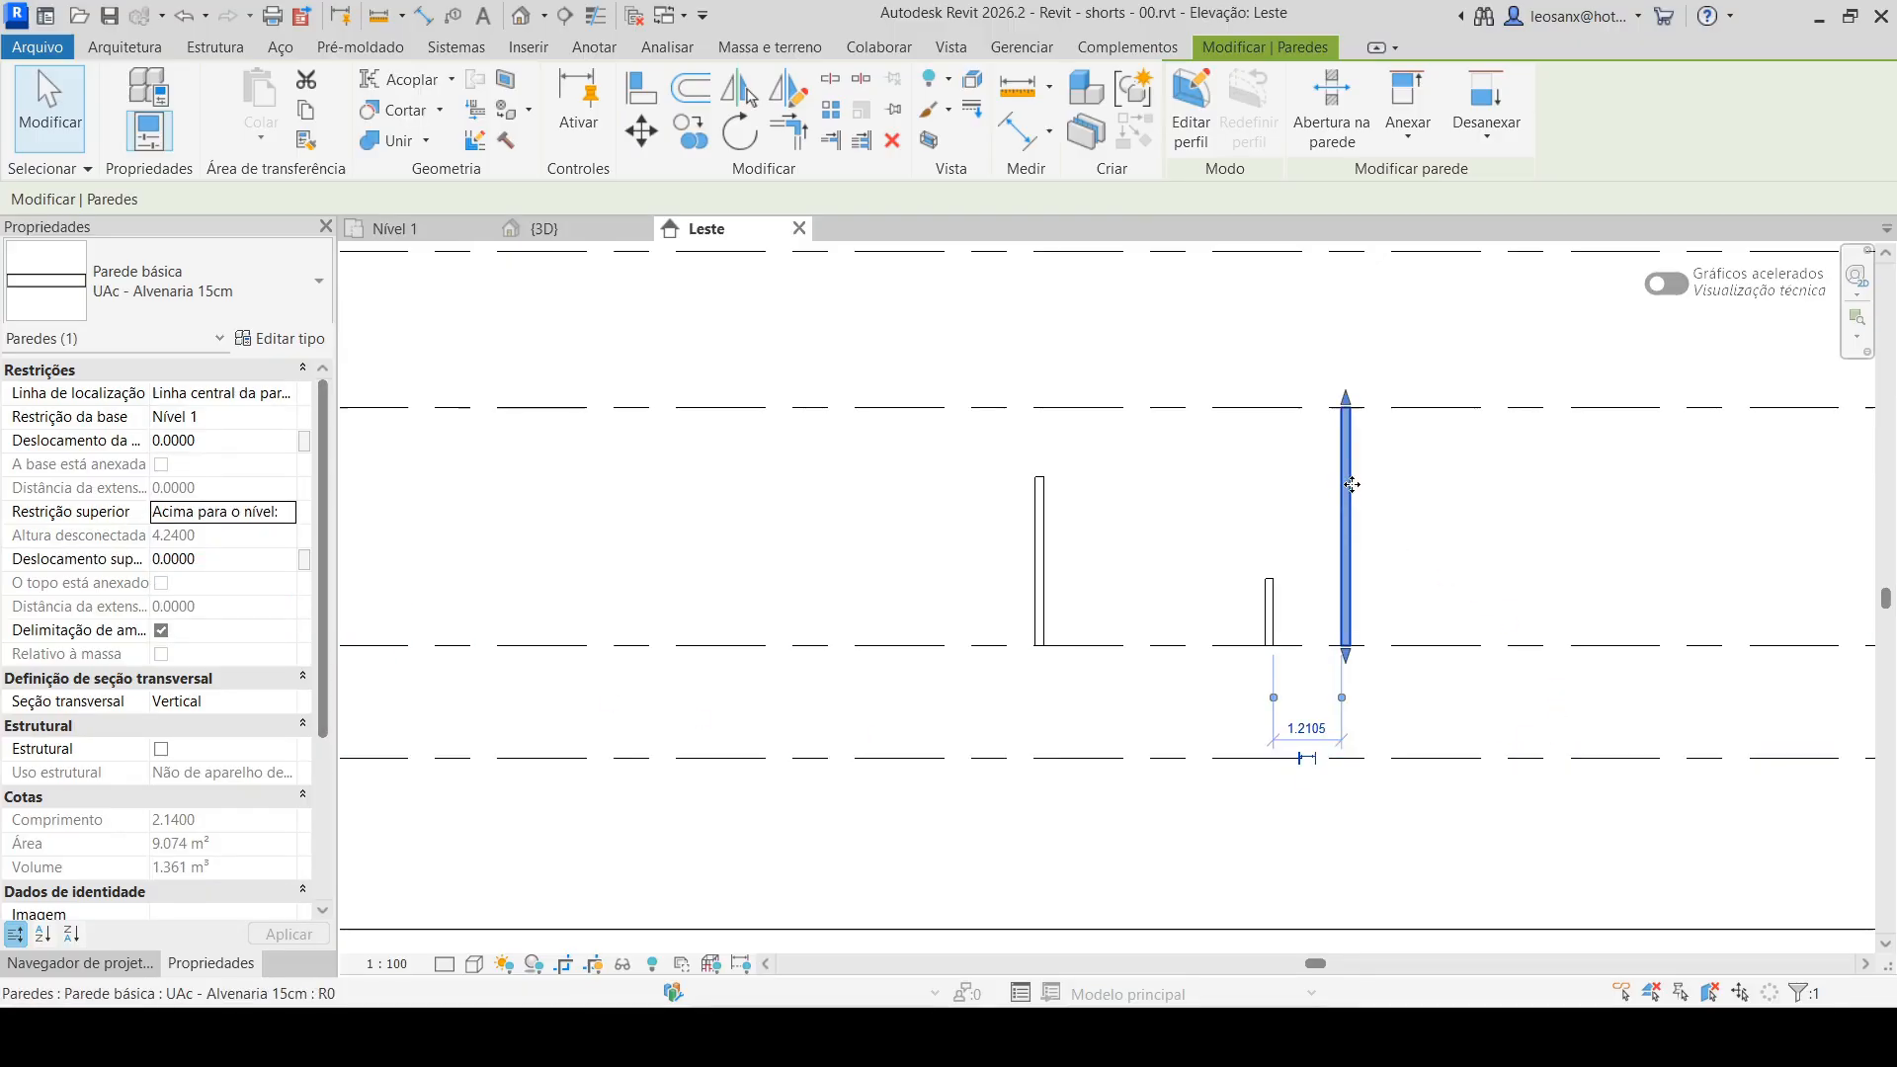
left_click(1421, 463)
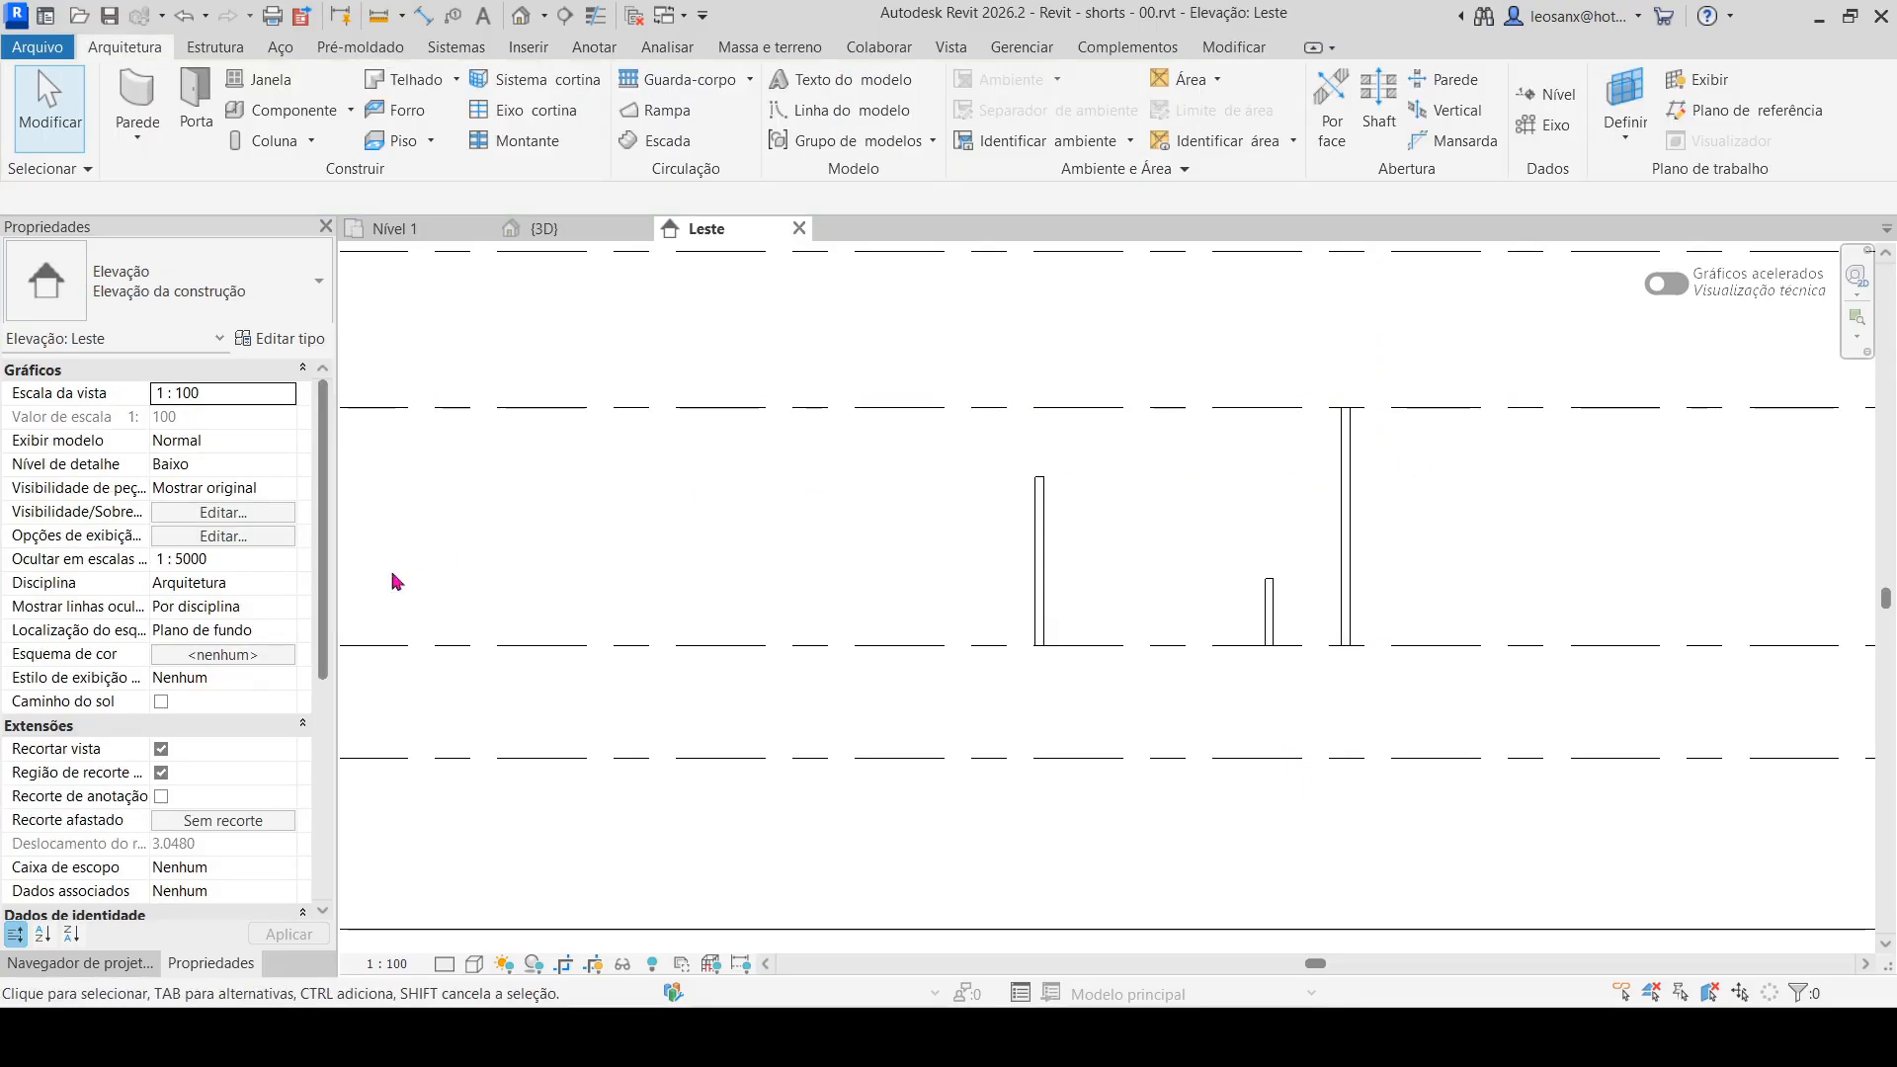
left_click(1346, 553)
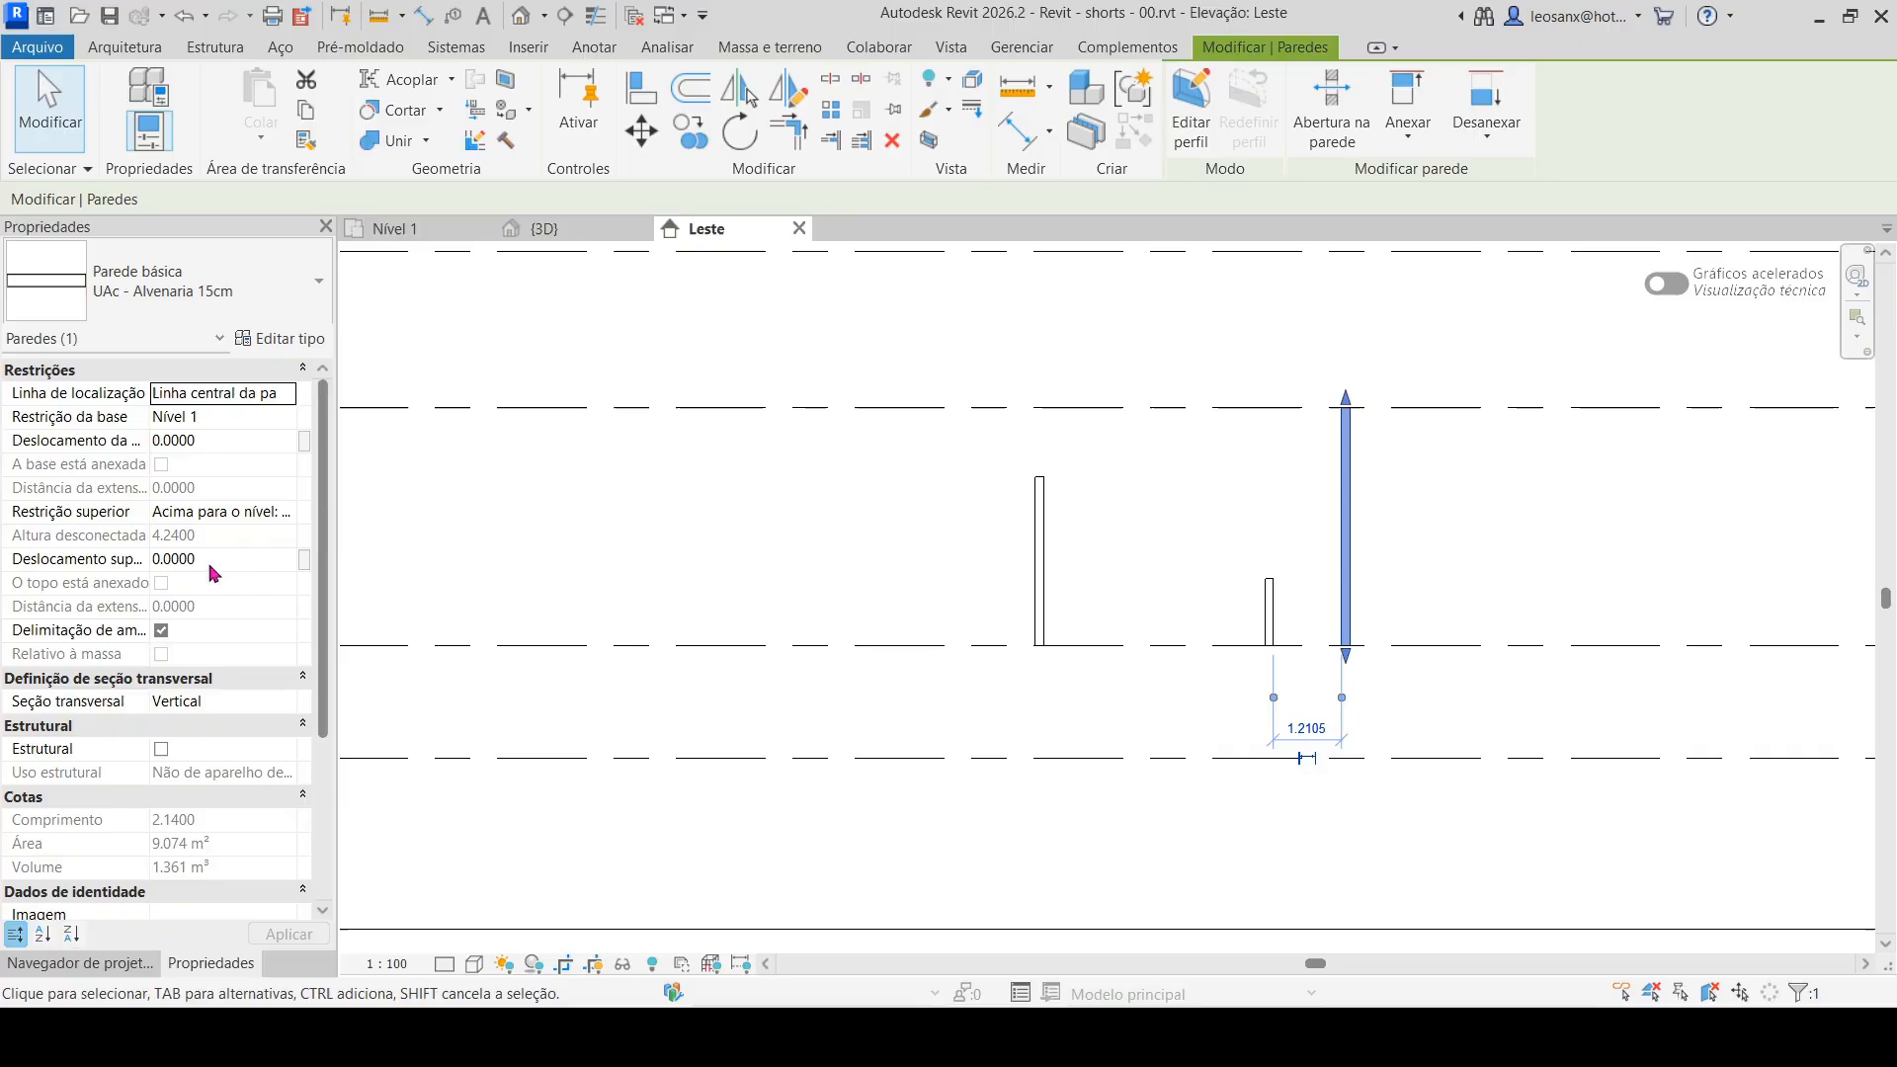
left_click(203, 538)
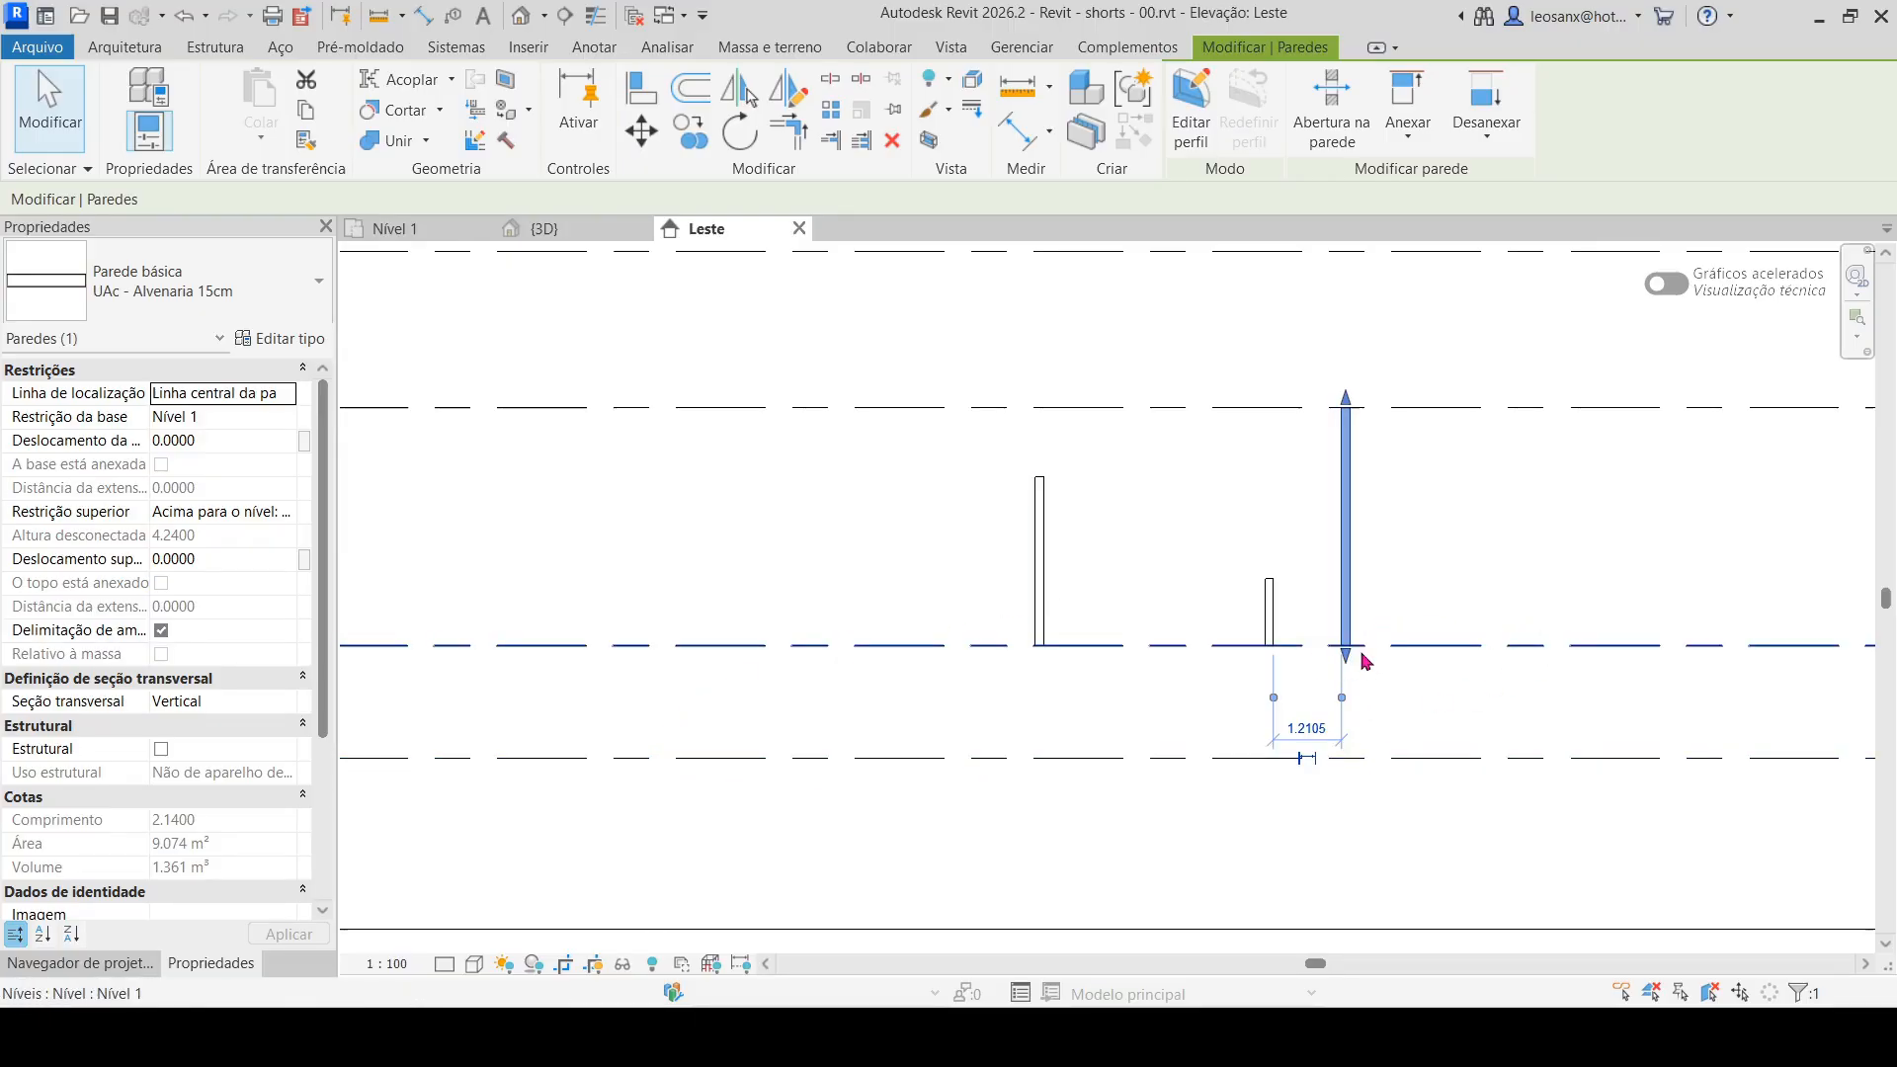
Set the elevation of level Nível 1 to 0 m
scroll(1543, 591, "down", 9)
scroll(944, 593, "up", 4)
middle_click_drag(1586, 610, 1300, 616)
scroll(1301, 616, "up", 1)
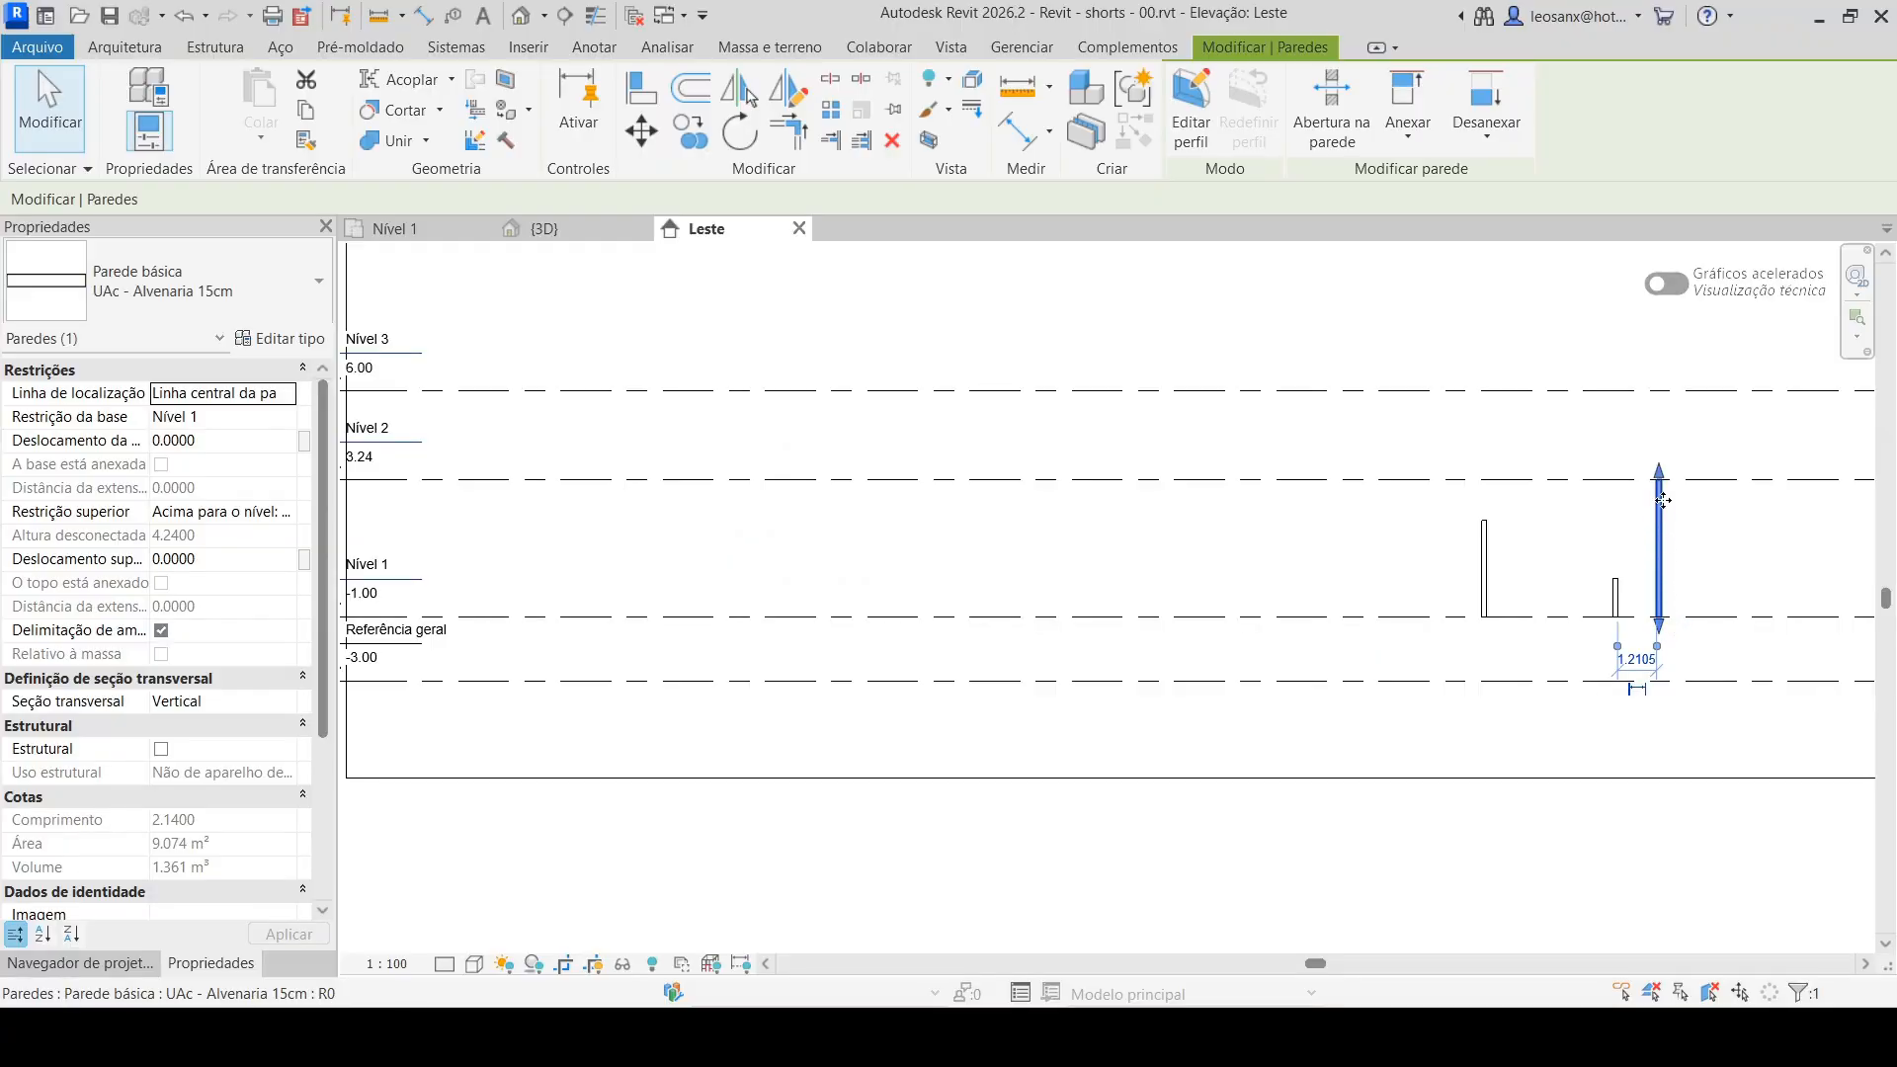
middle_click_drag(1668, 494, 1710, 497)
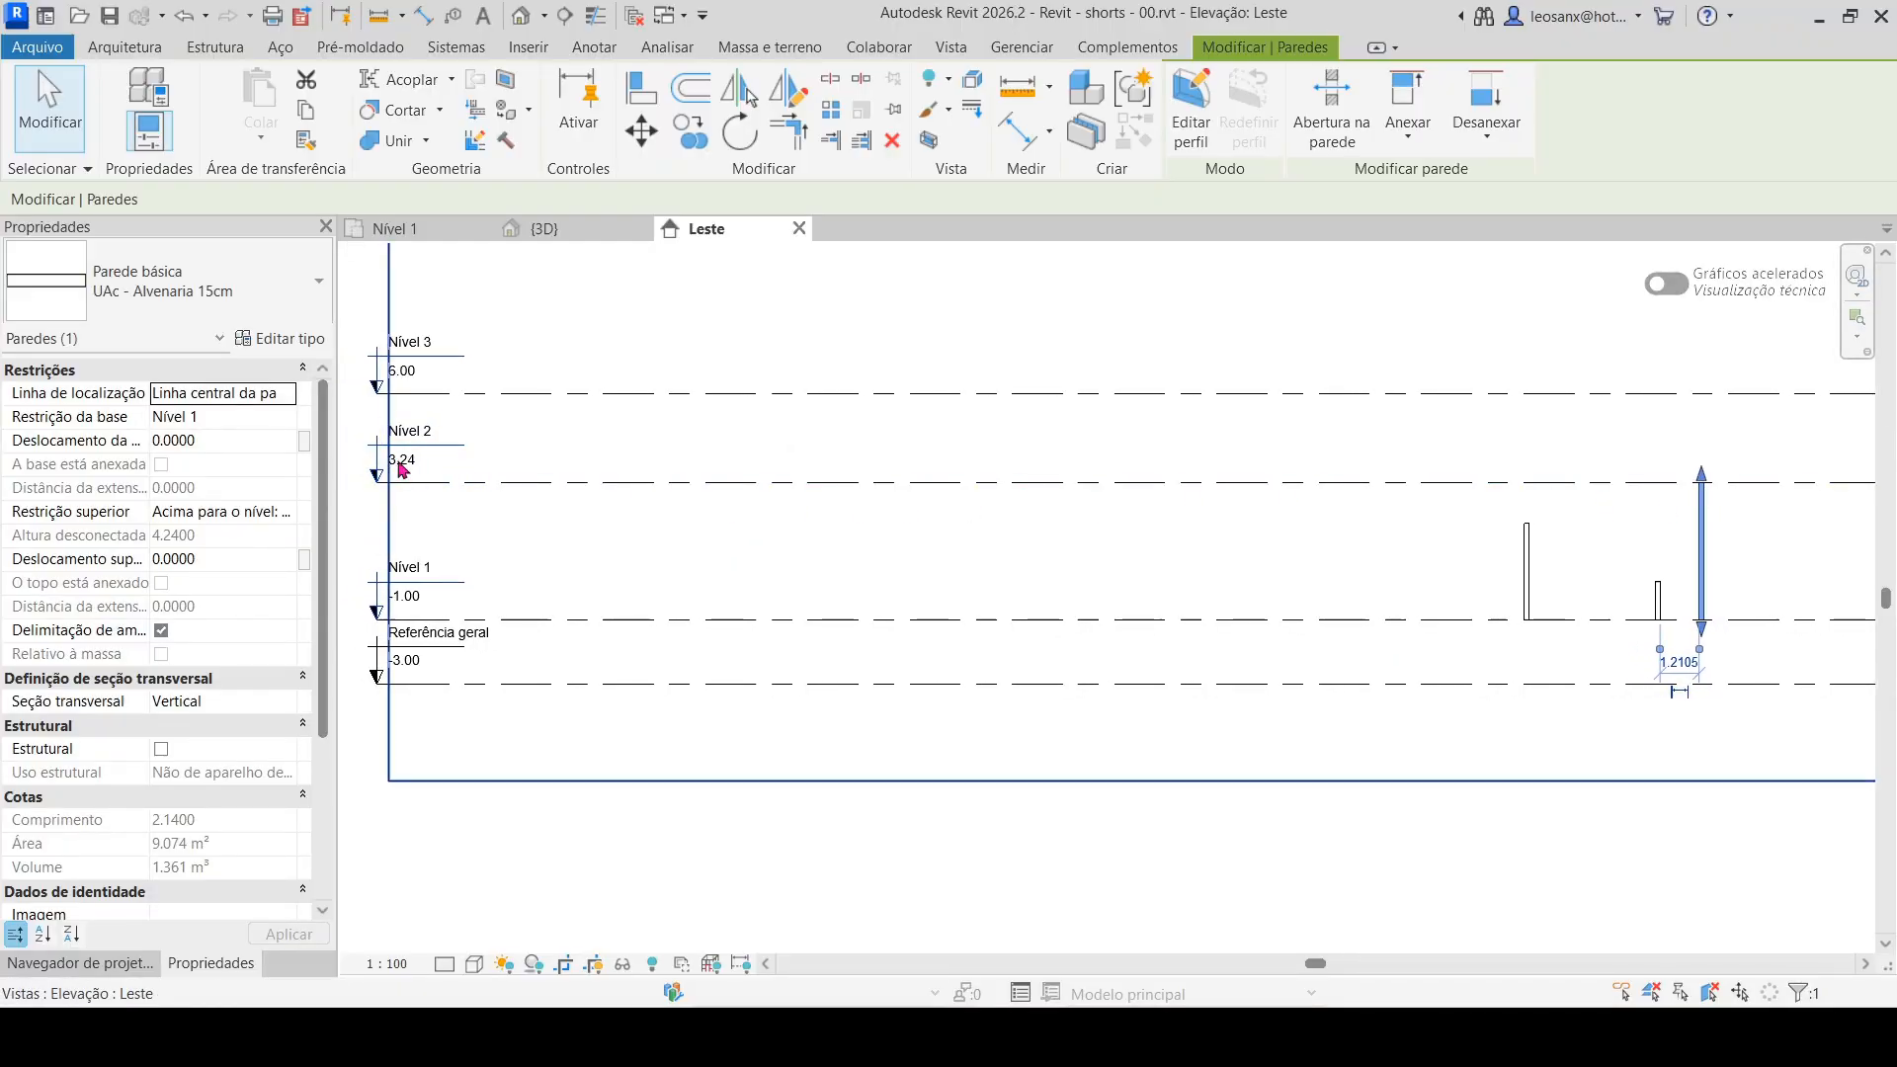
left_click(410, 614)
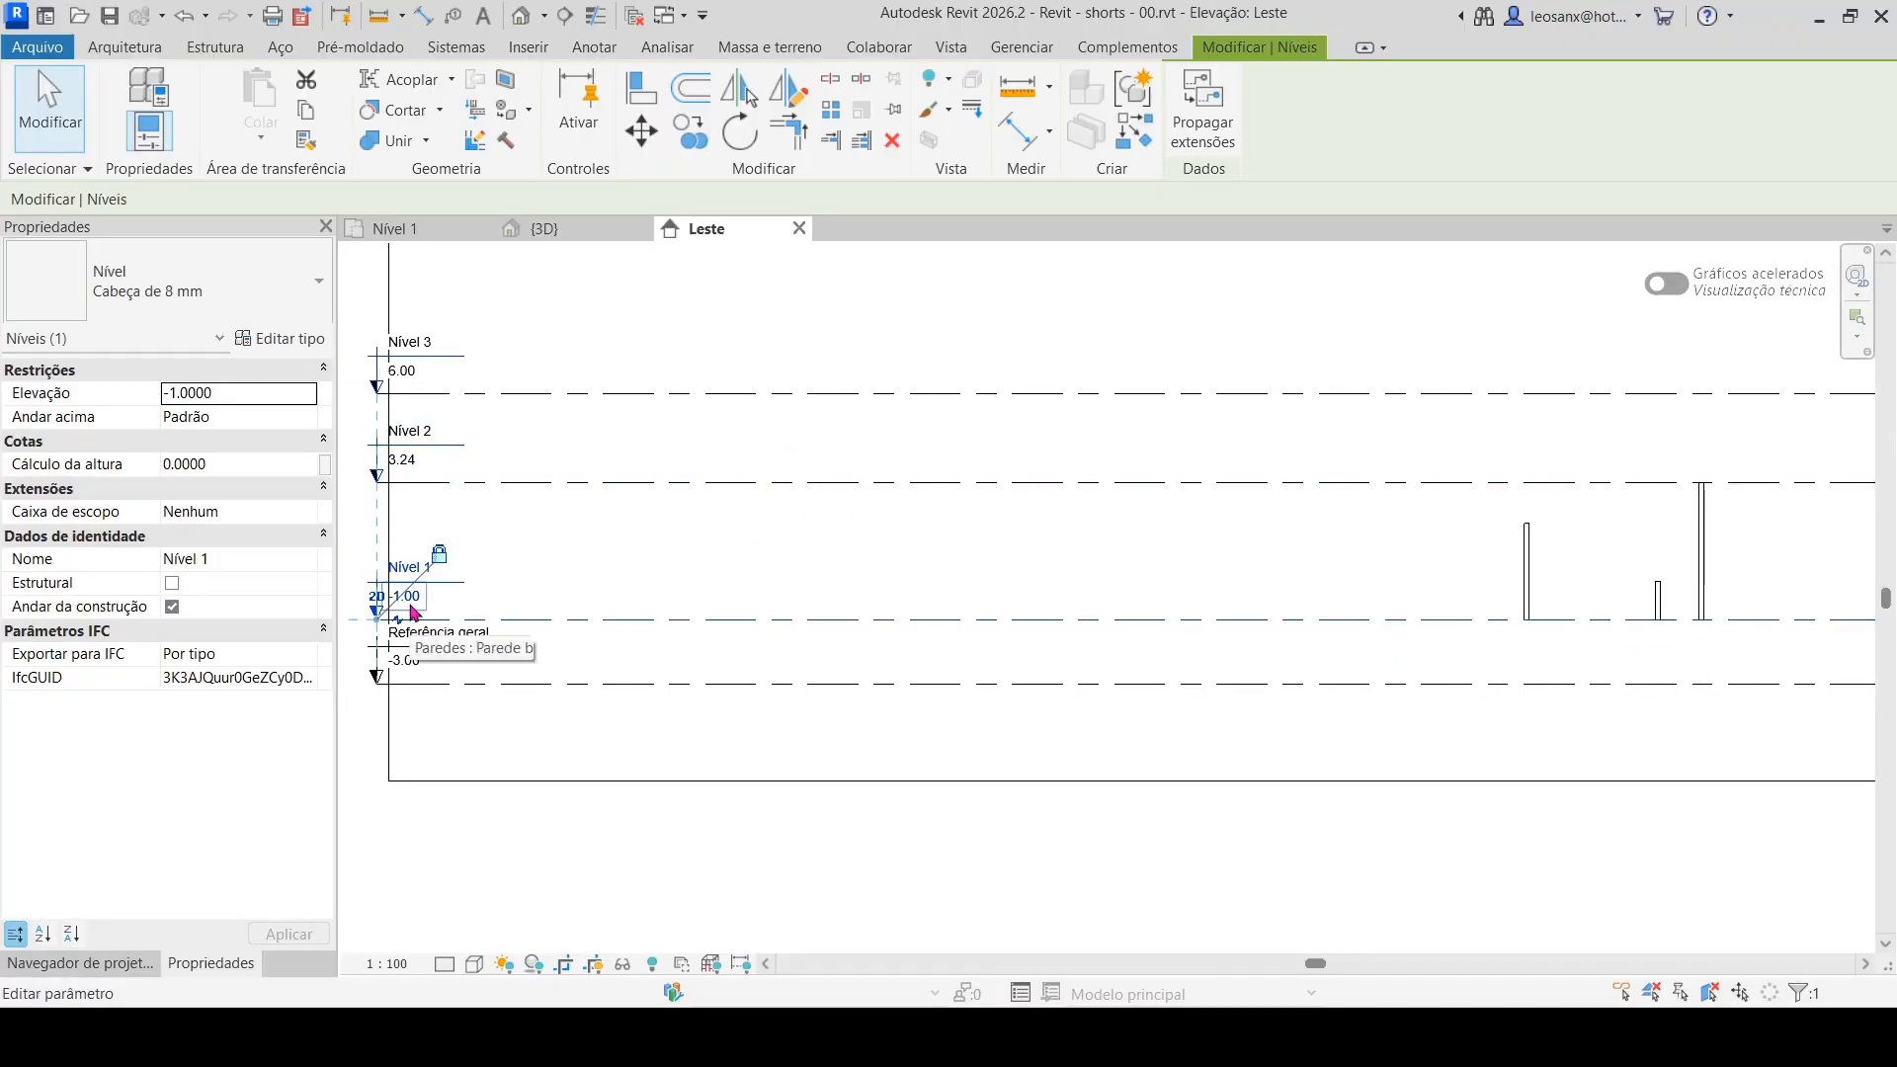
scroll(395, 629, "up", 2)
scroll(402, 633, "up", 1)
left_click(456, 581)
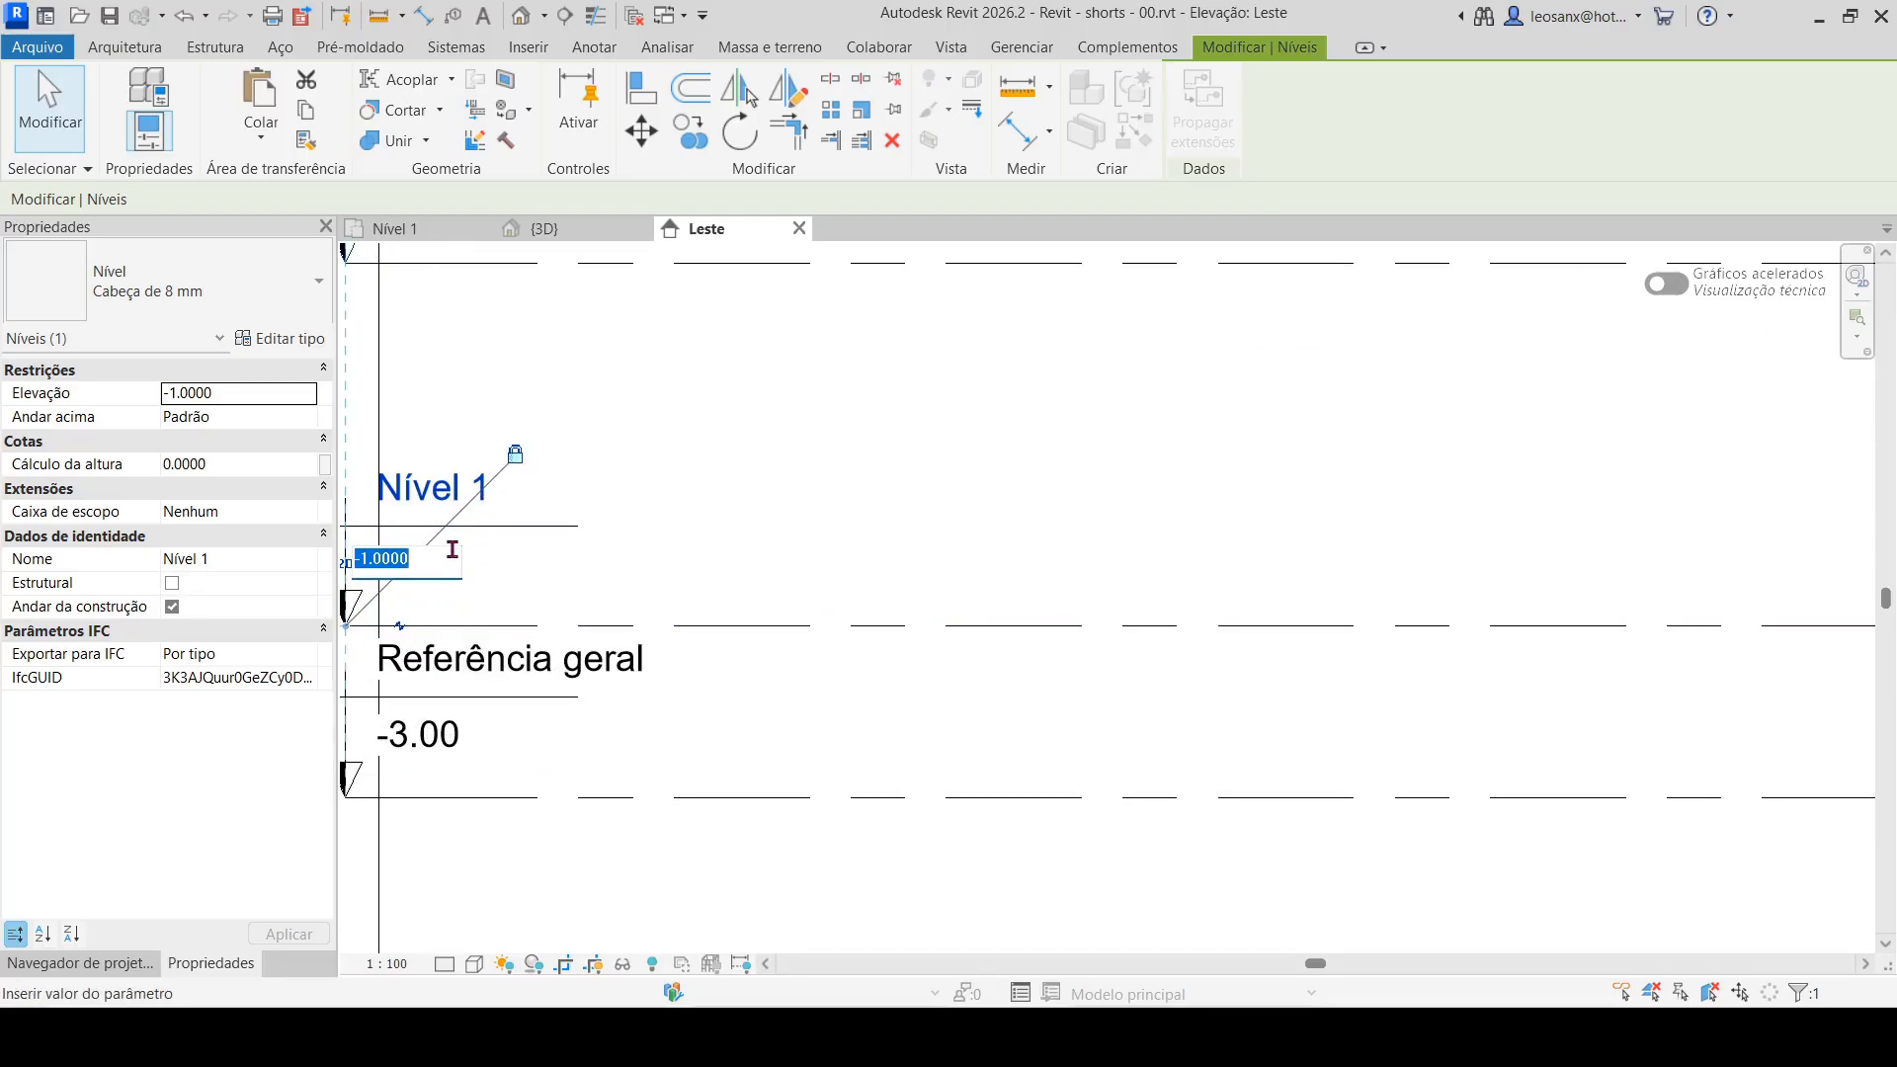
type("0")
key("Return")
scroll(763, 517, "down", 3)
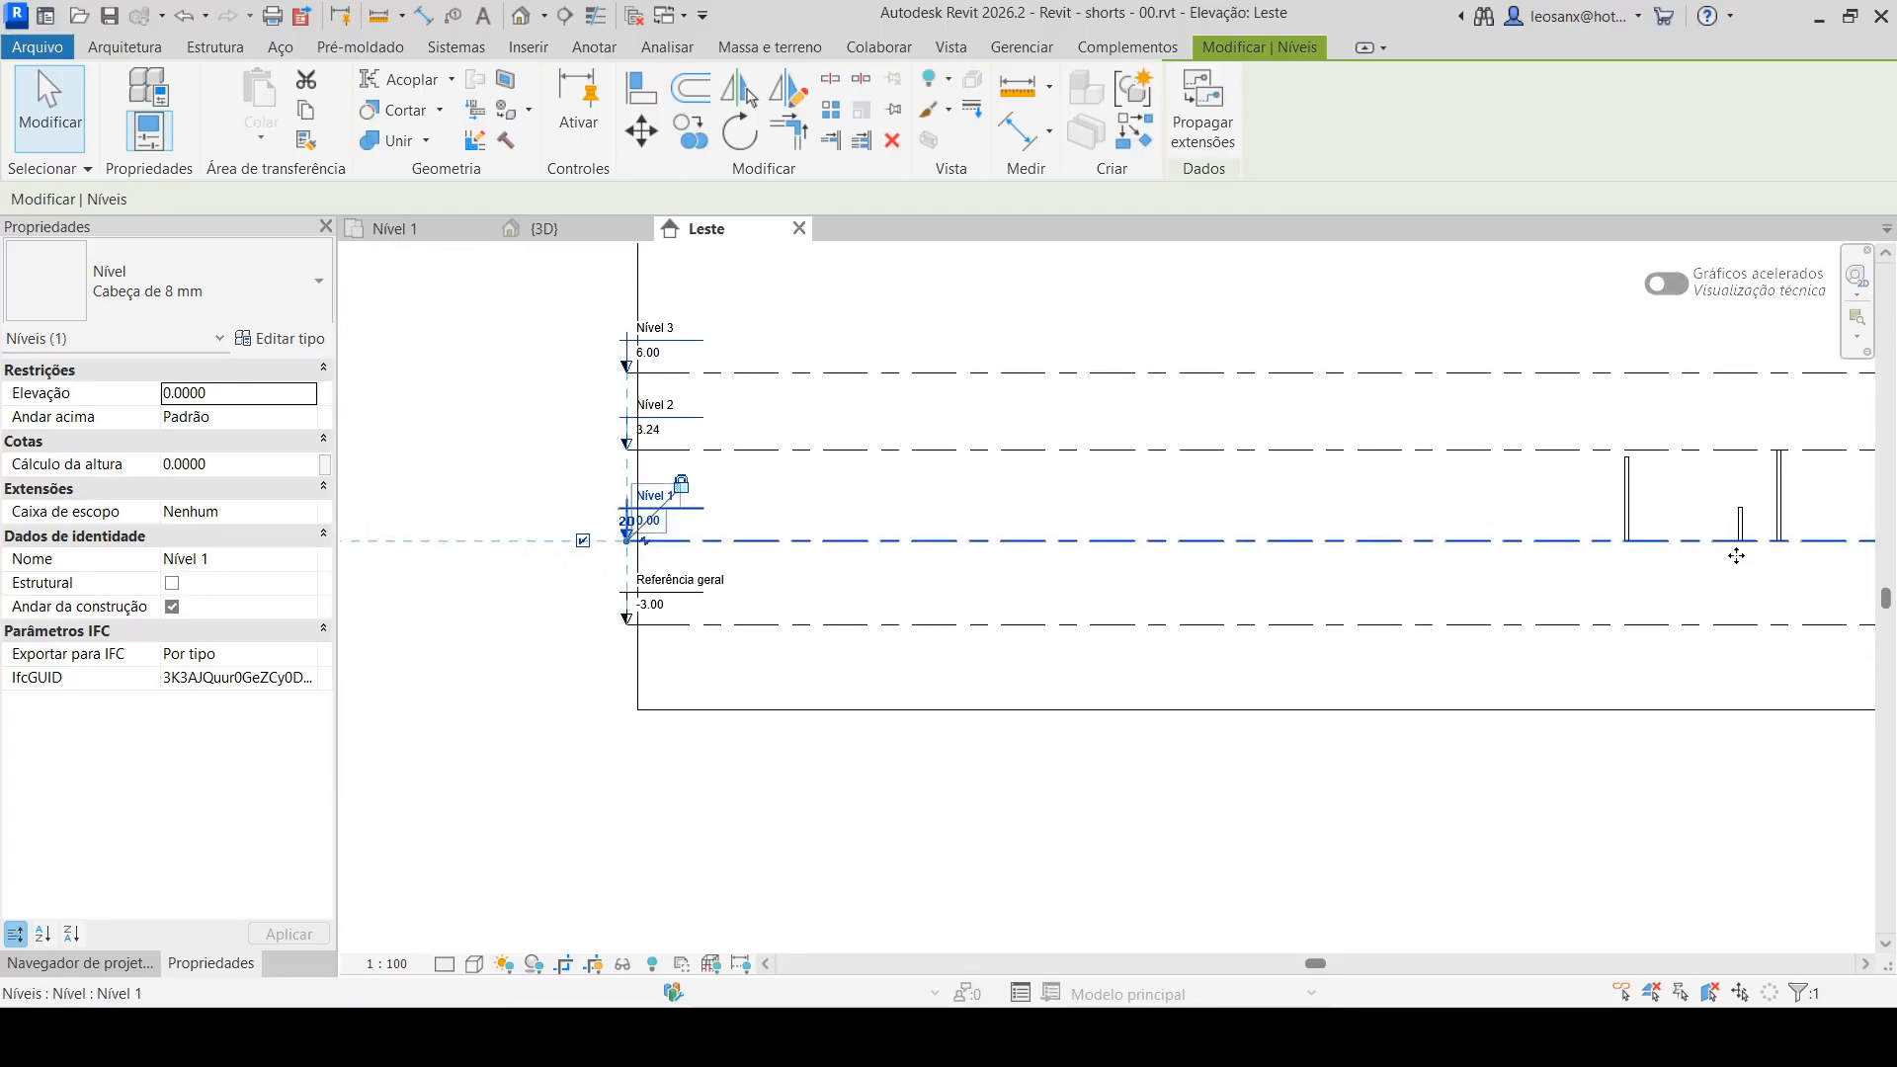
Set the elevation of level Nível 2 to 3.06 m and compare the wall tops with it
left_click(650, 449)
scroll(657, 442, "up", 3)
left_click(665, 433)
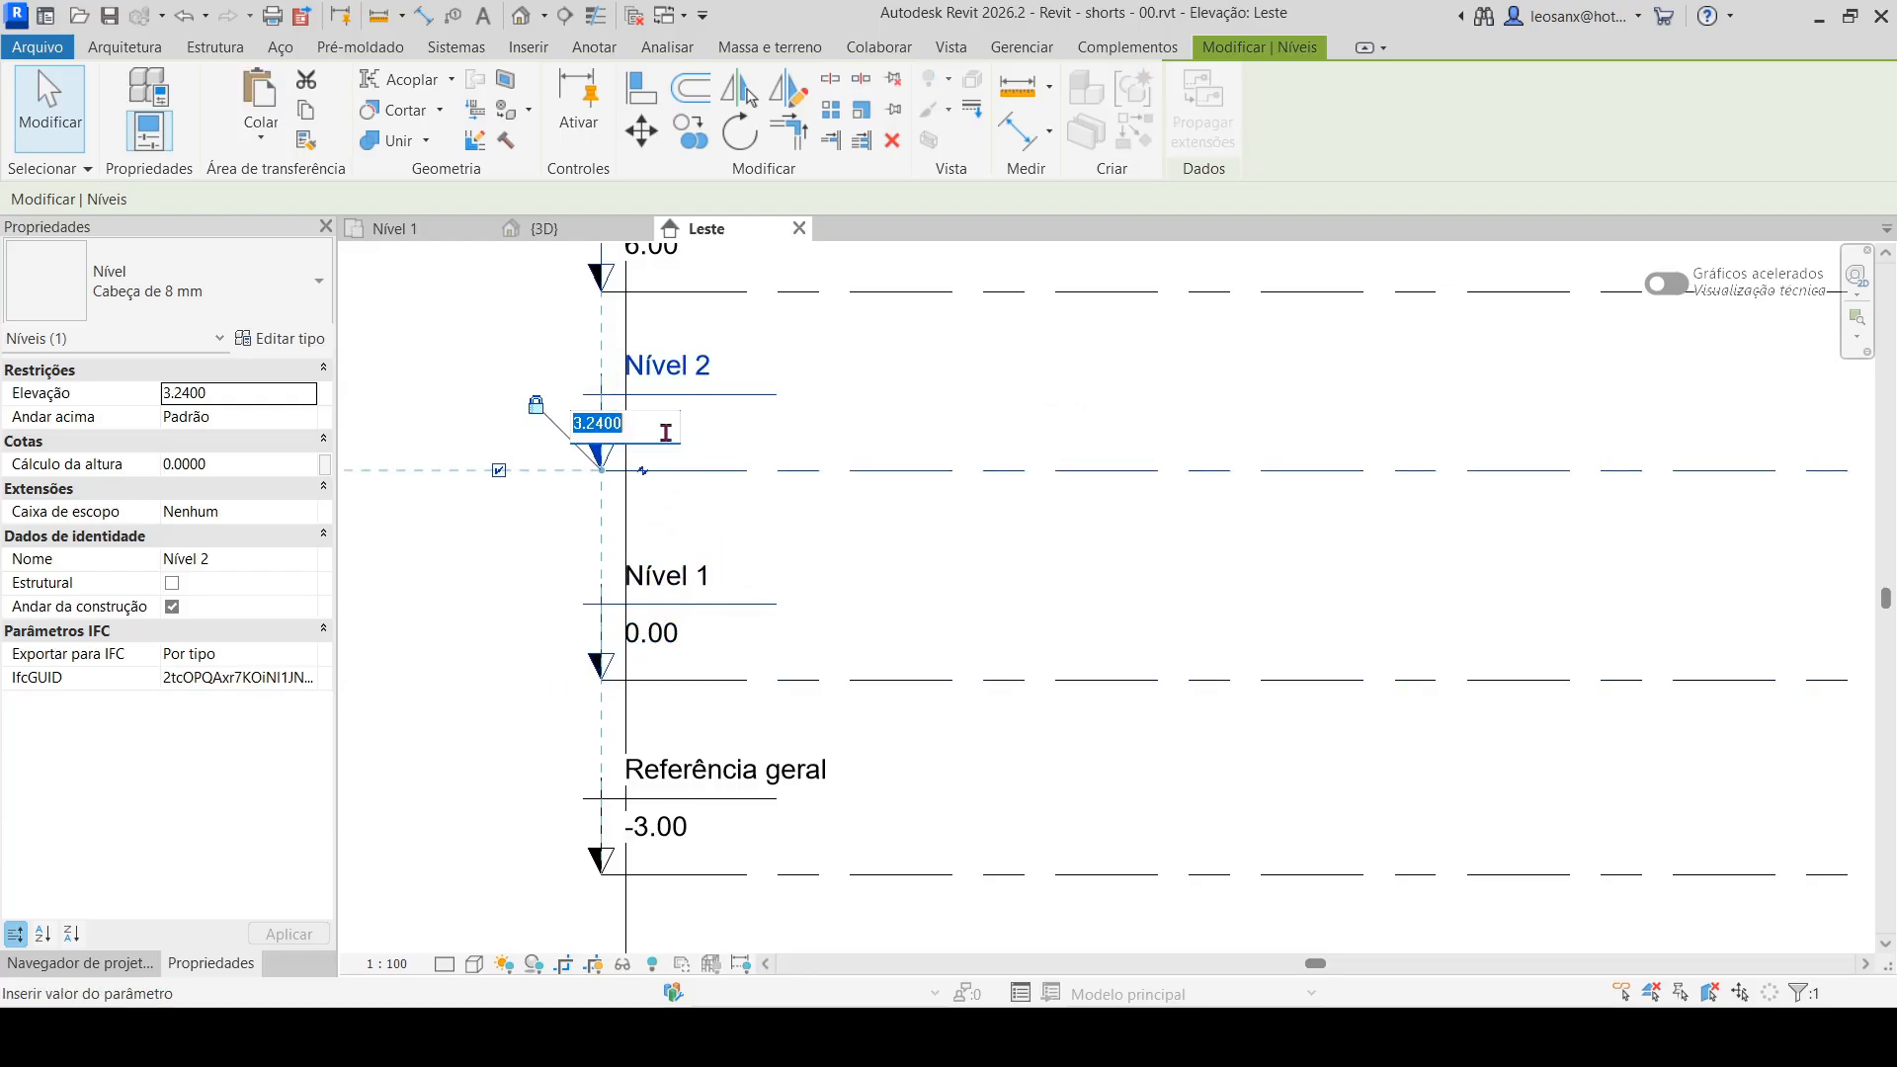
type("3.06")
key("Return")
scroll(862, 499, "down", 3)
scroll(1581, 534, "up", 5)
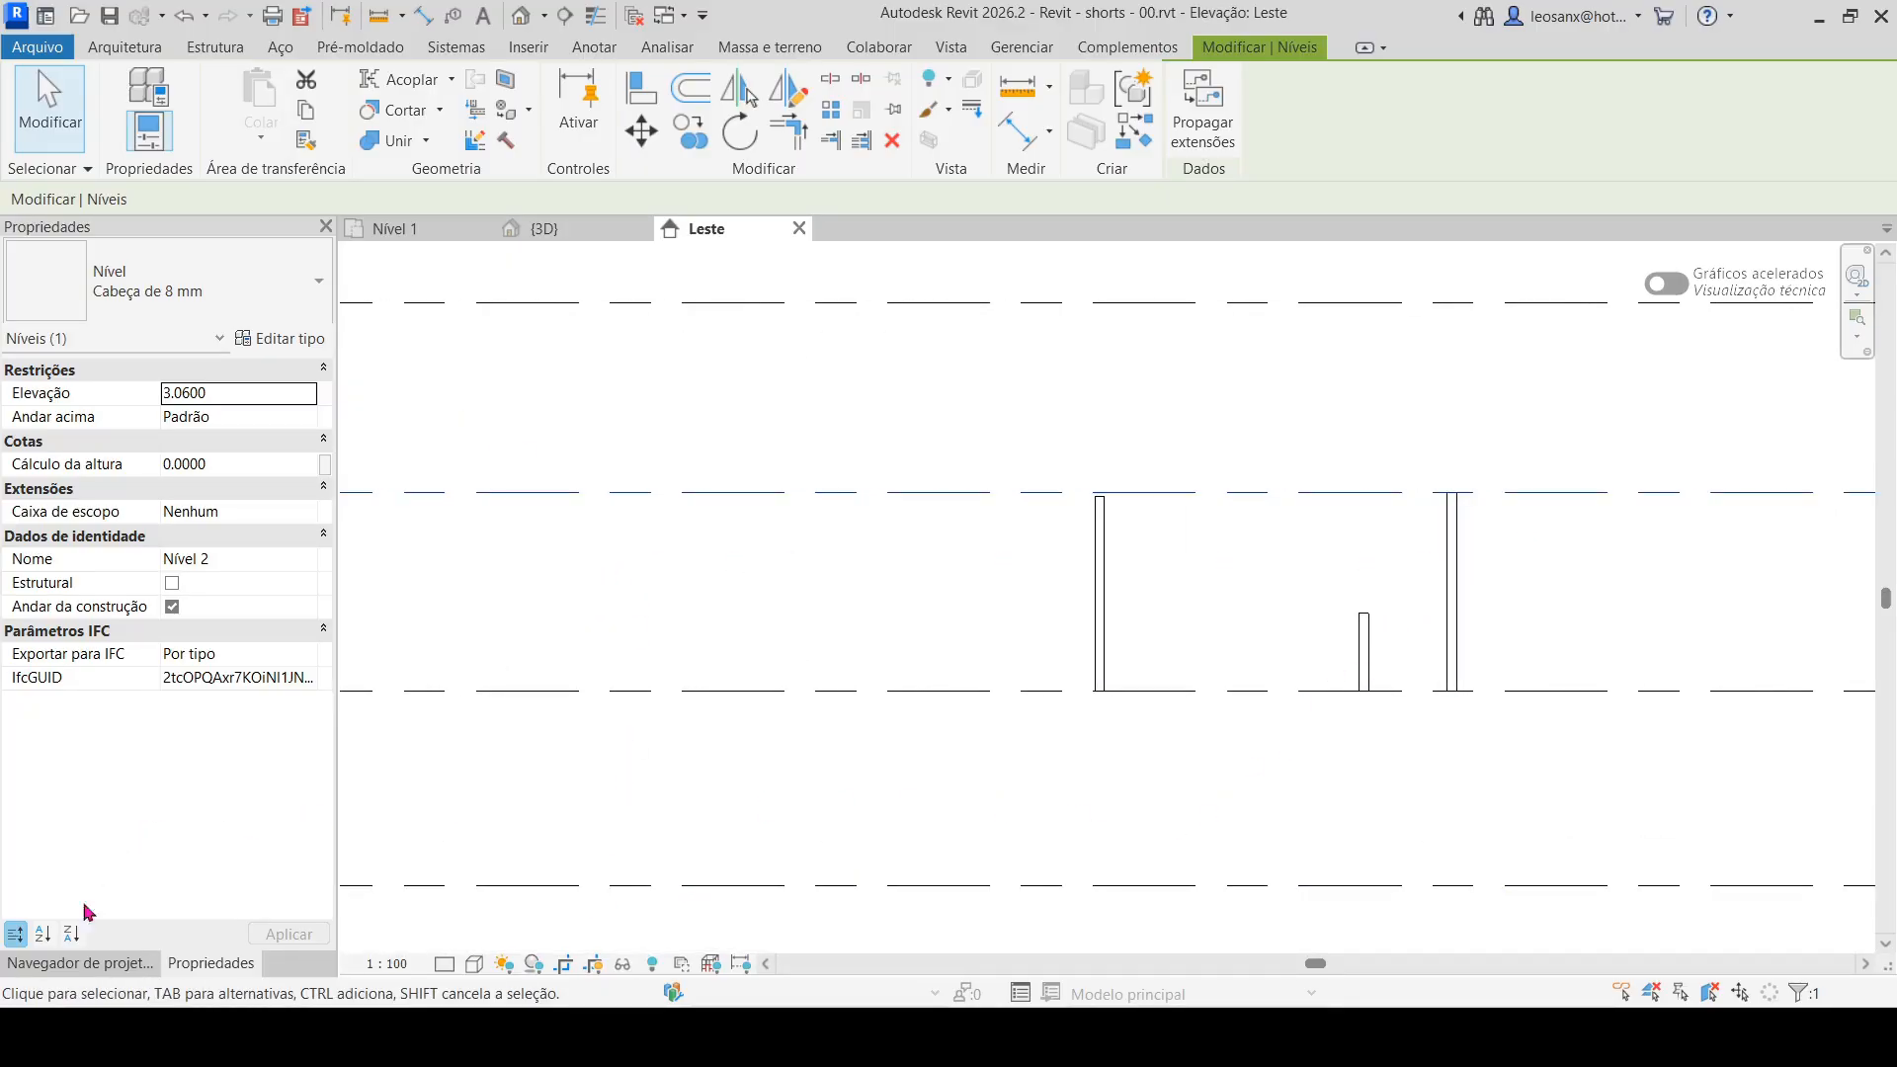
Open the {3D} view and frame the three walls
left_click(79, 964)
left_click(109, 502)
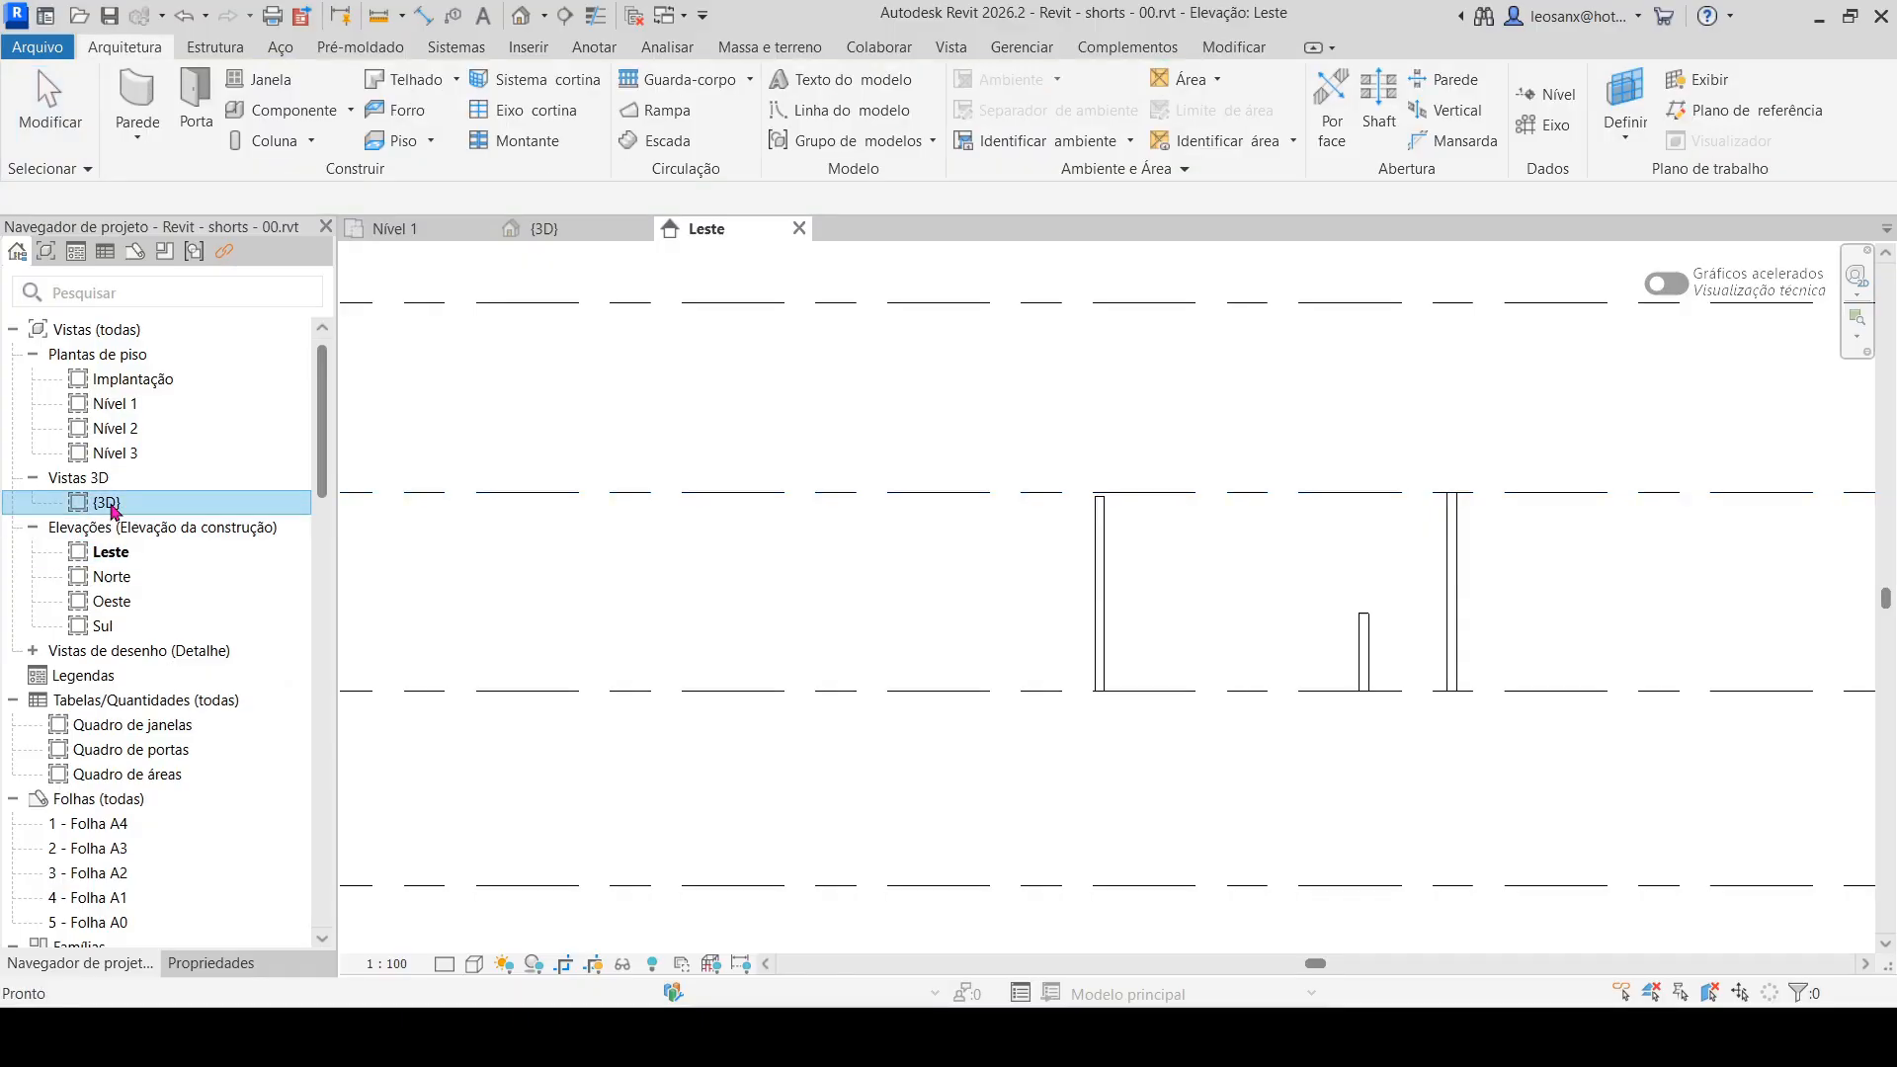
double_click(112, 509)
scroll(1181, 567, "down", 4)
scroll(1233, 484, "up", 2)
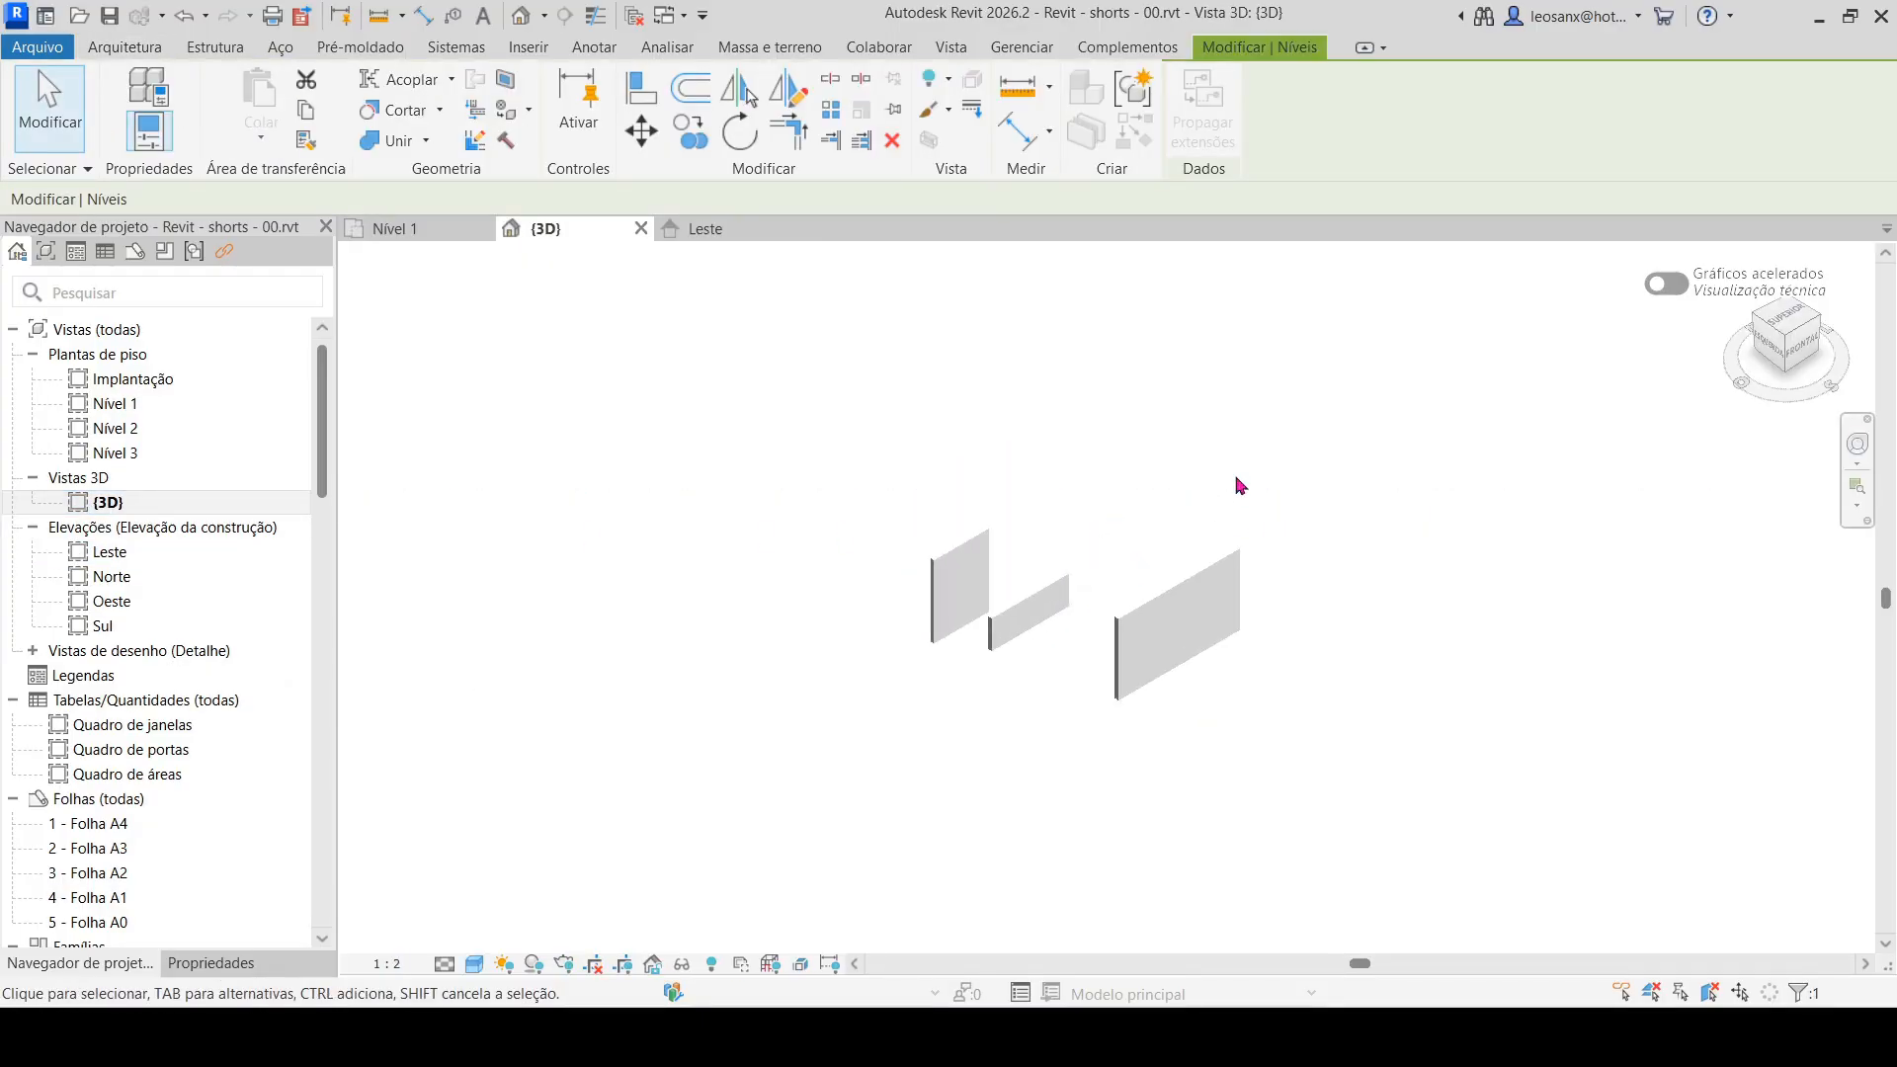
Start the Wall tool and review the available height constraint and base level options
left_click(151, 104)
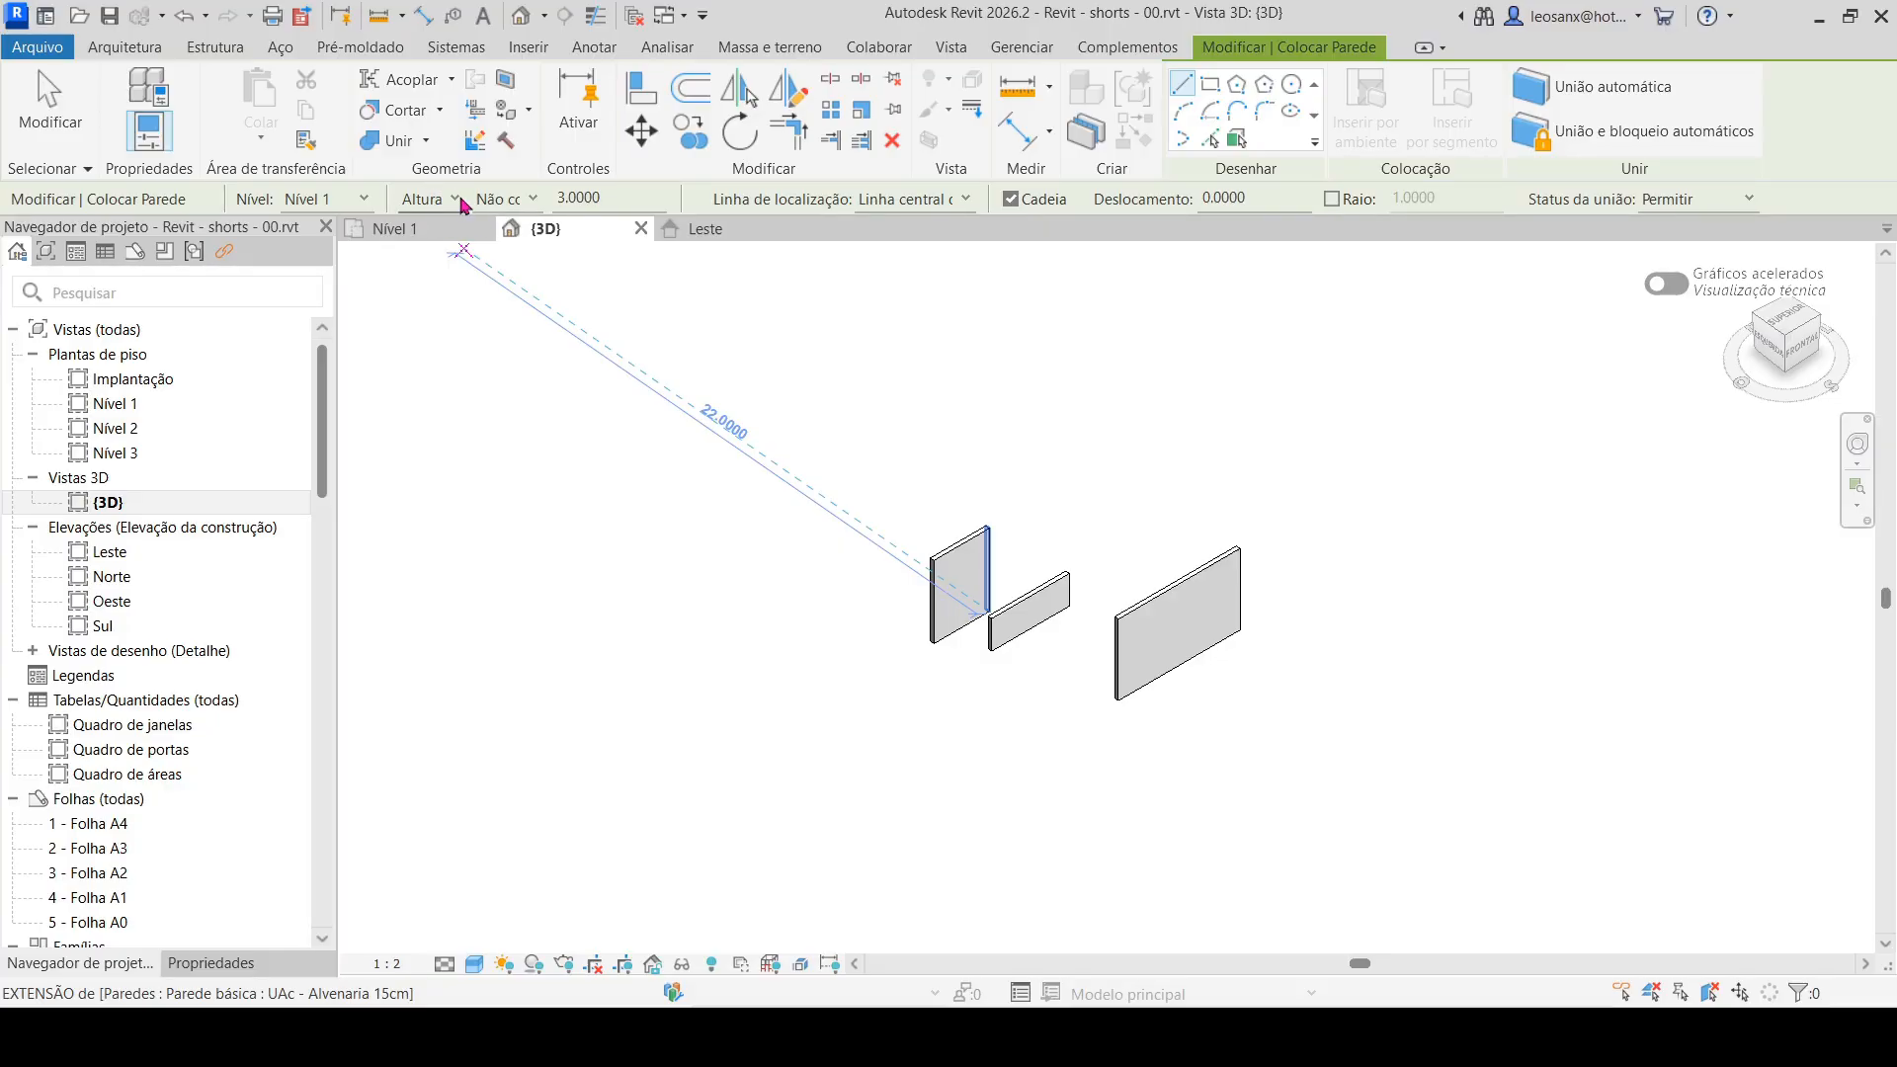
left_click(536, 201)
left_click(535, 202)
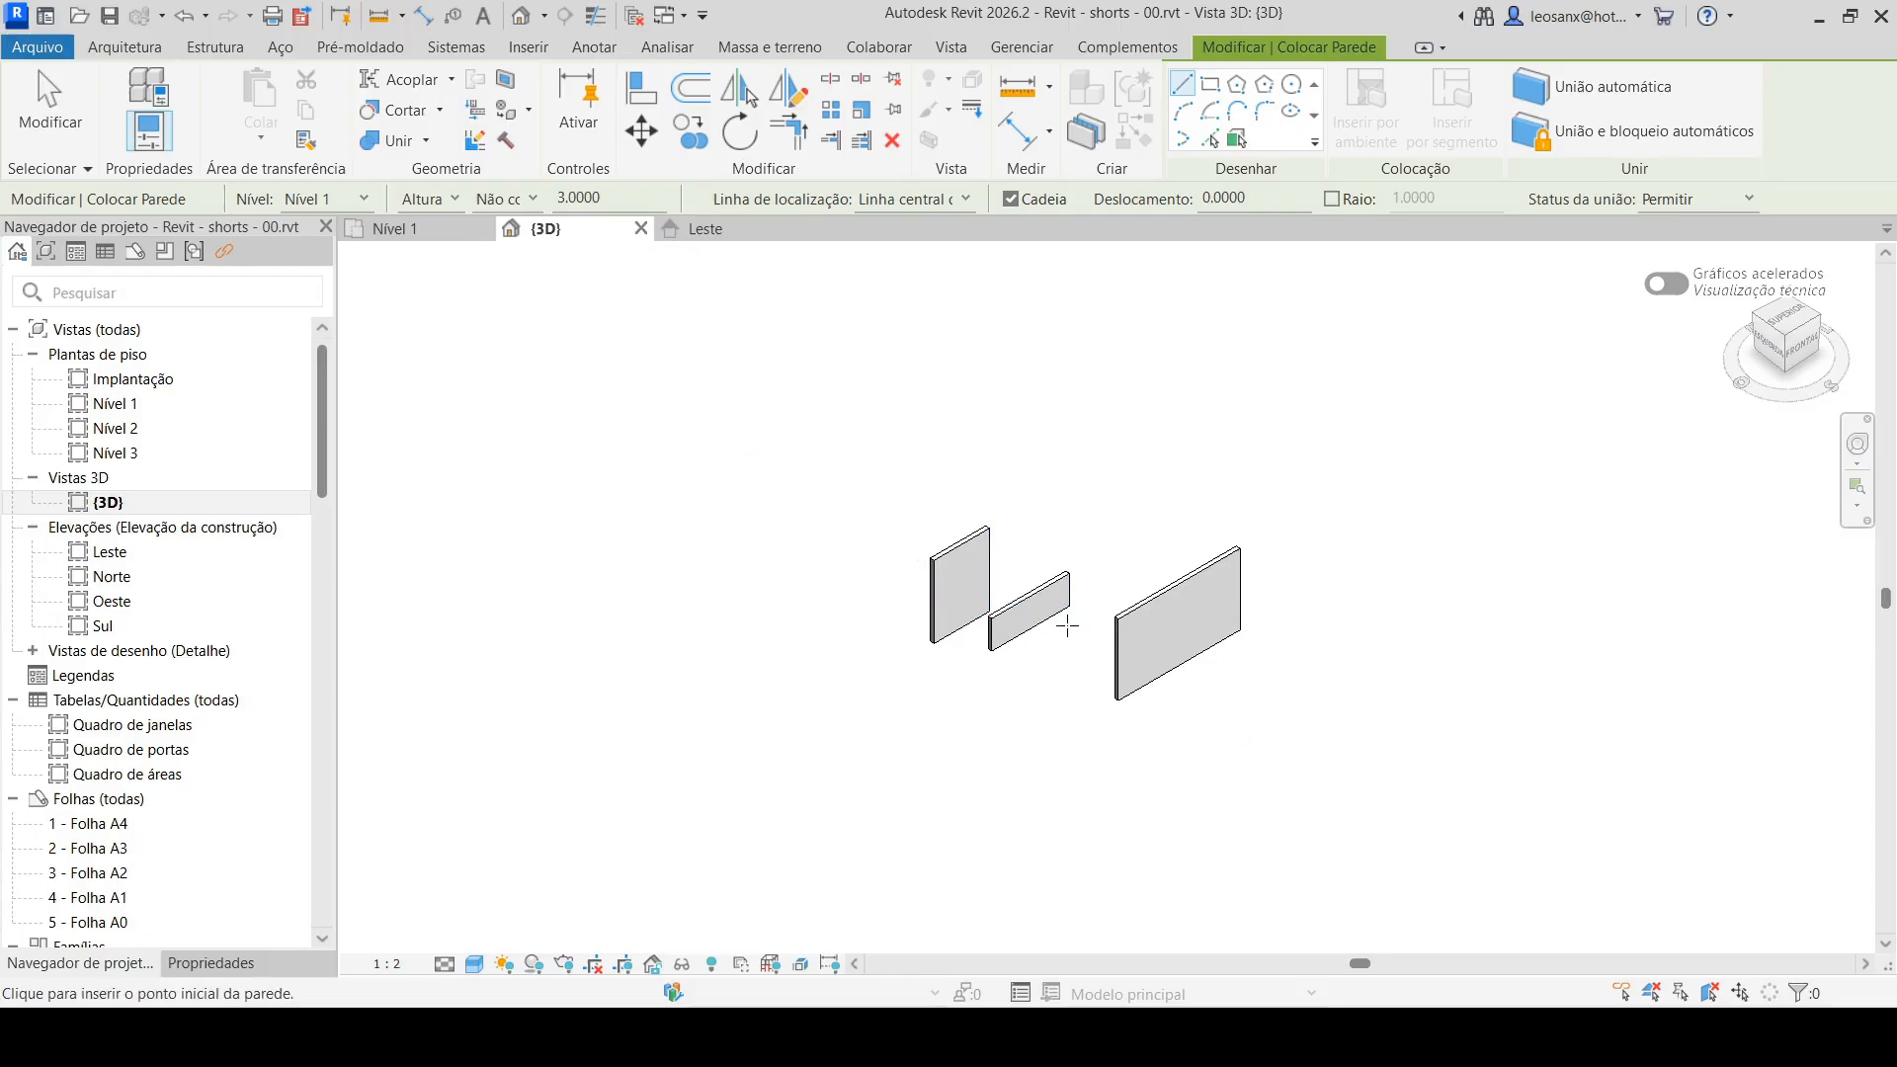
left_click(535, 200)
left_click(536, 204)
left_click(369, 204)
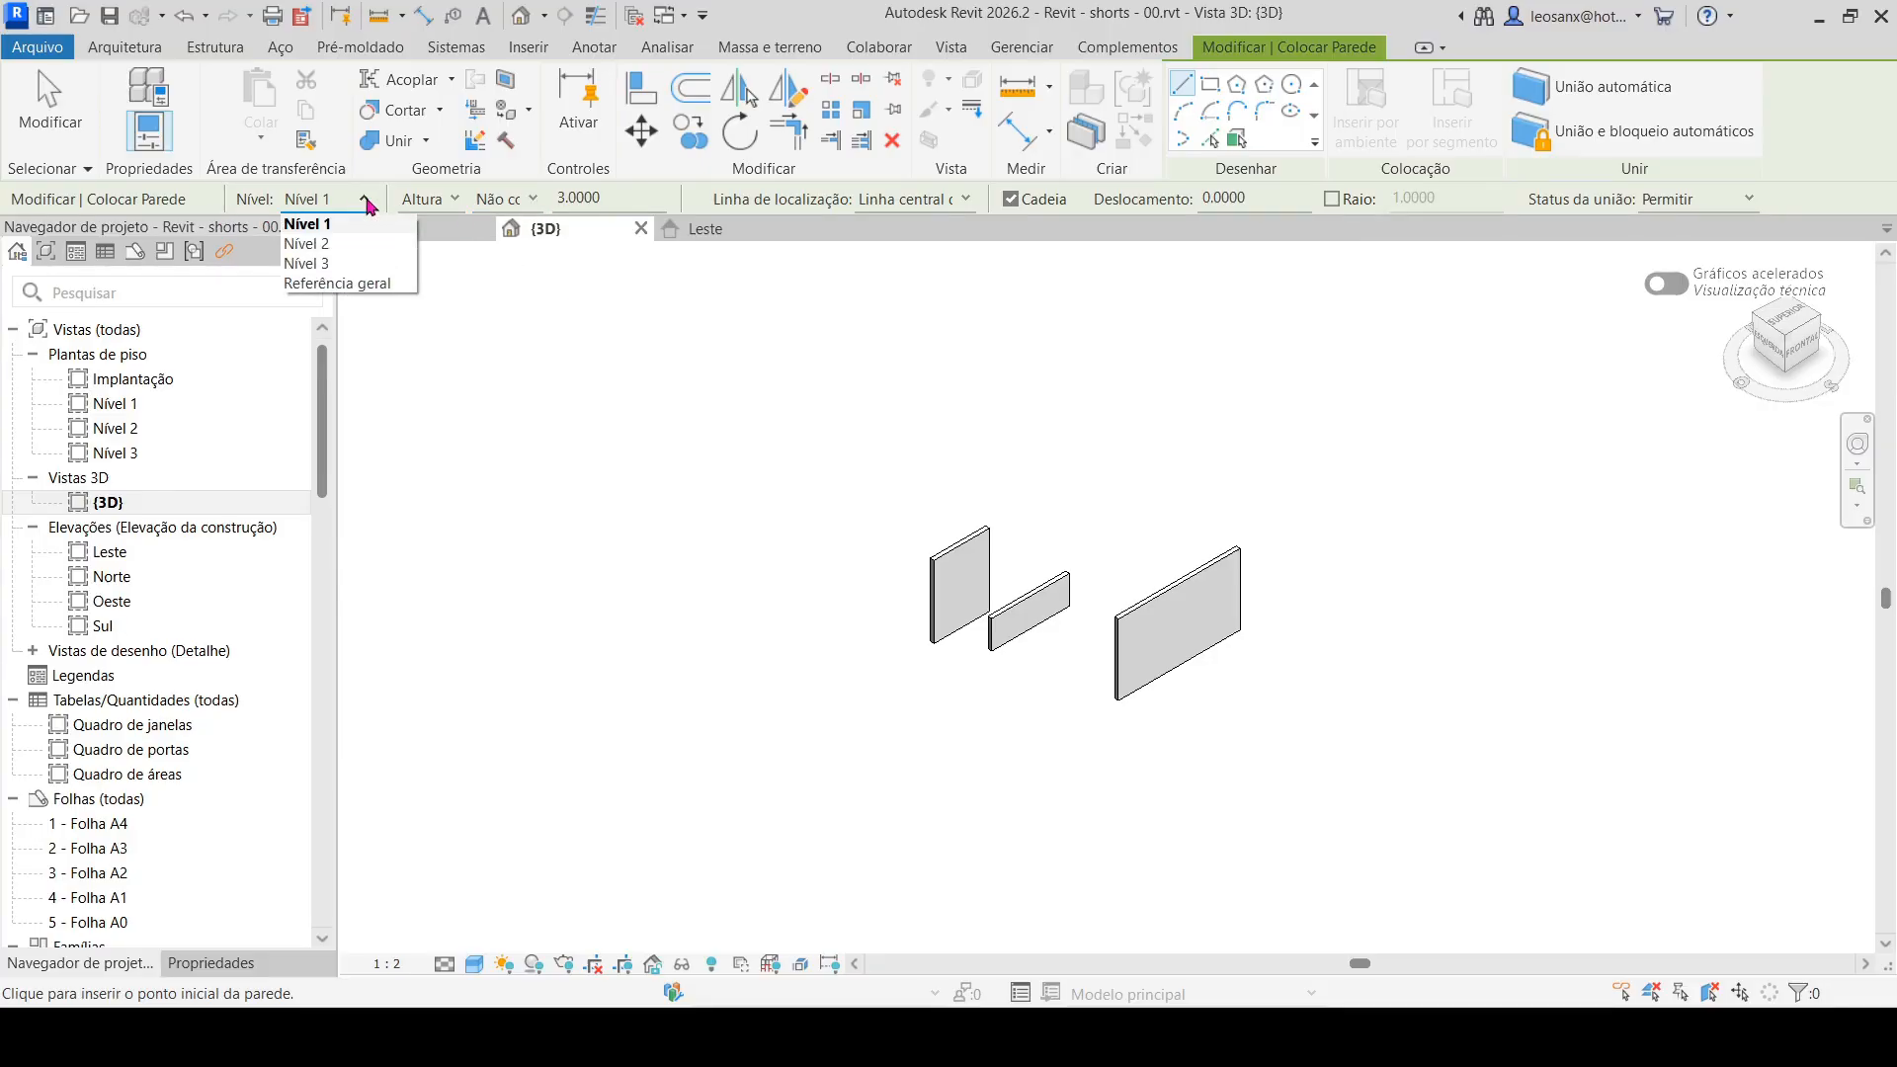
left_click(369, 204)
Draw a wall about 9 m long beside the longest existing wall and parallel to it, with its height constrained to Nível 2
left_click(484, 201)
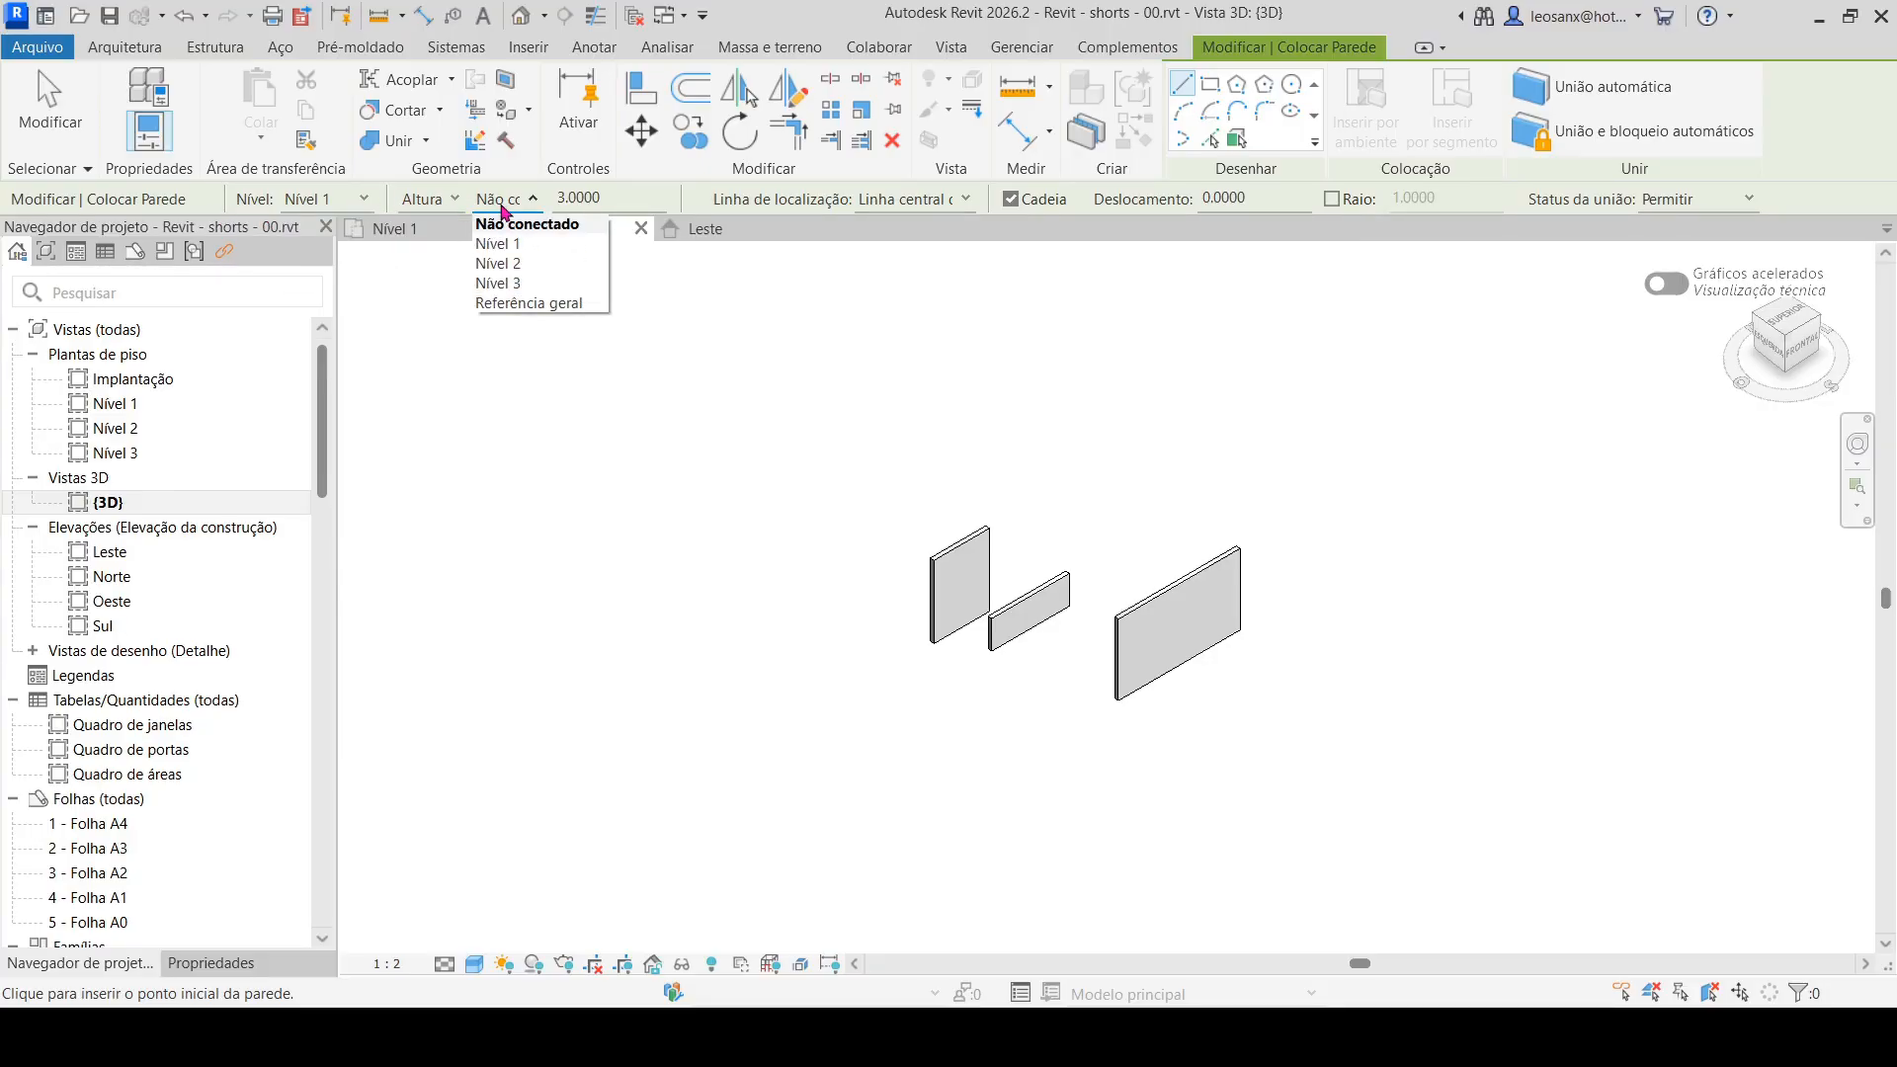
left_click(529, 267)
left_click(1221, 757)
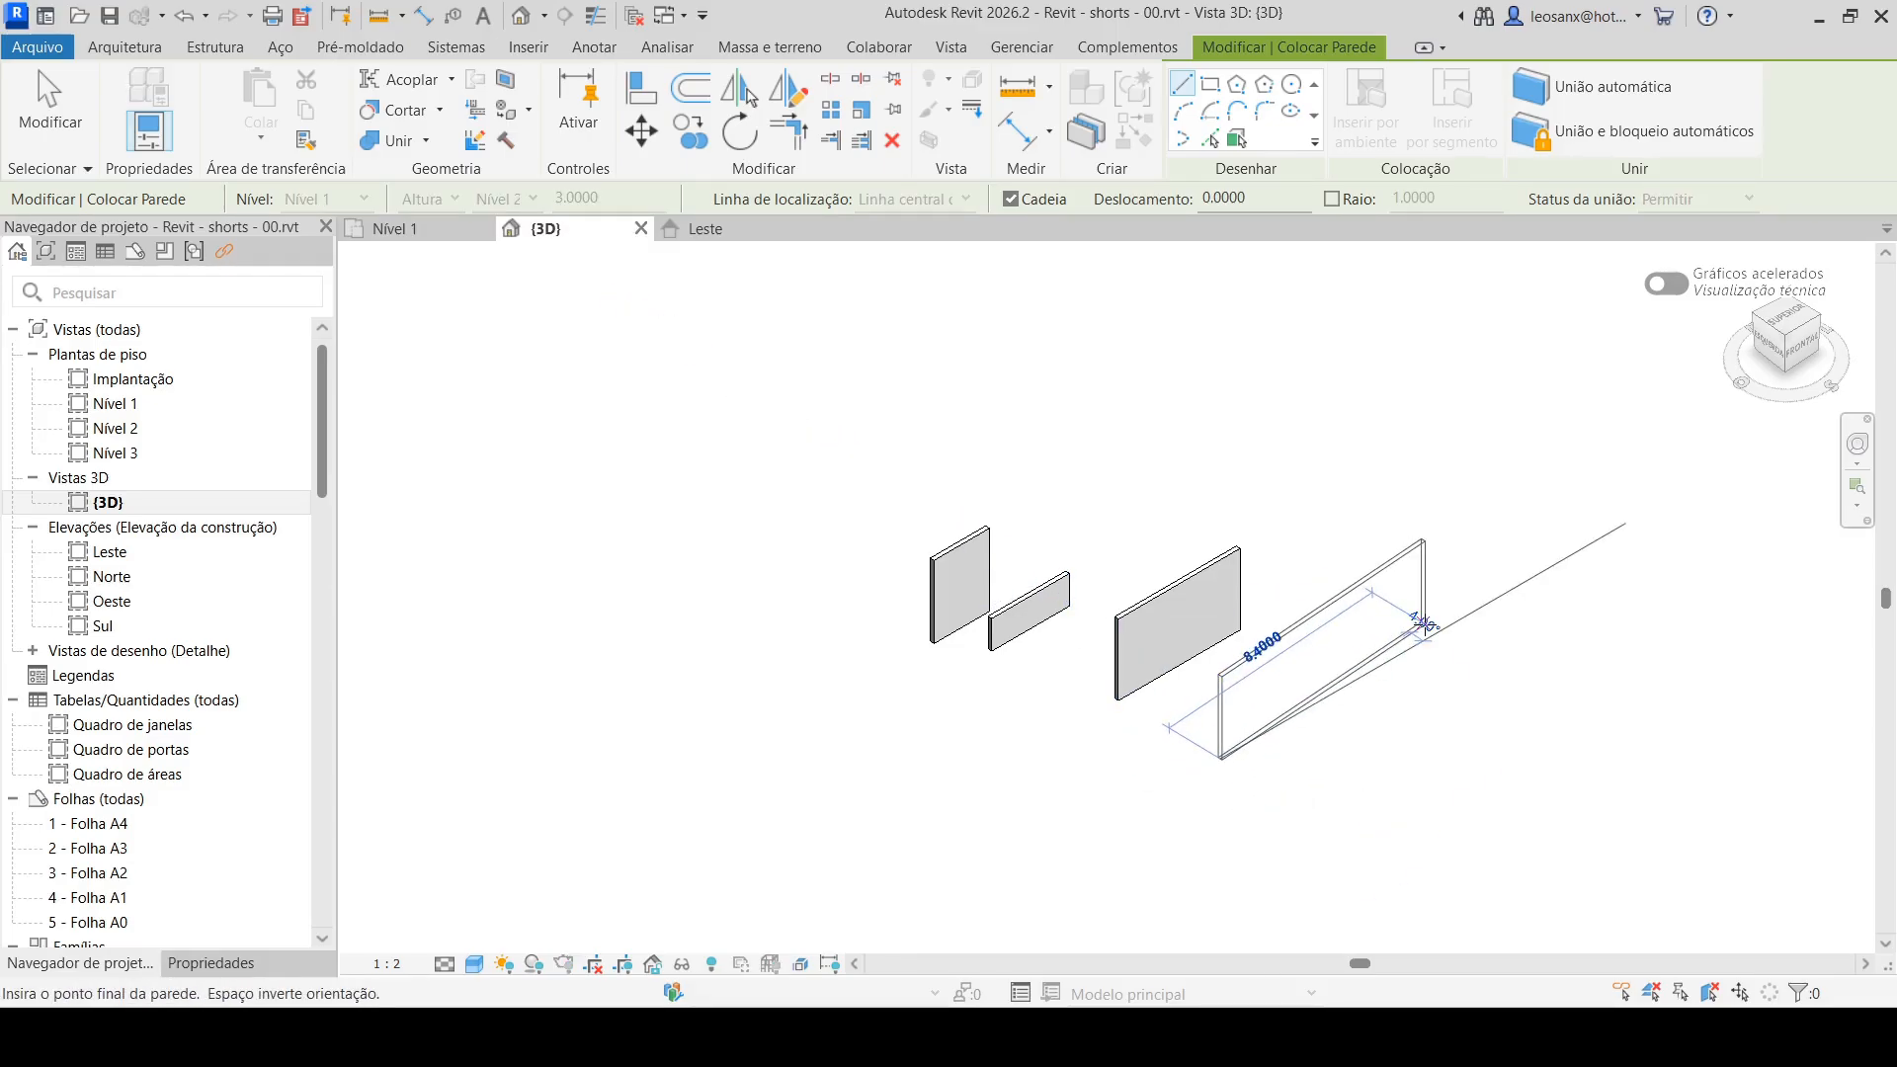
left_click(1437, 623)
key("Escape")
key("Escape")
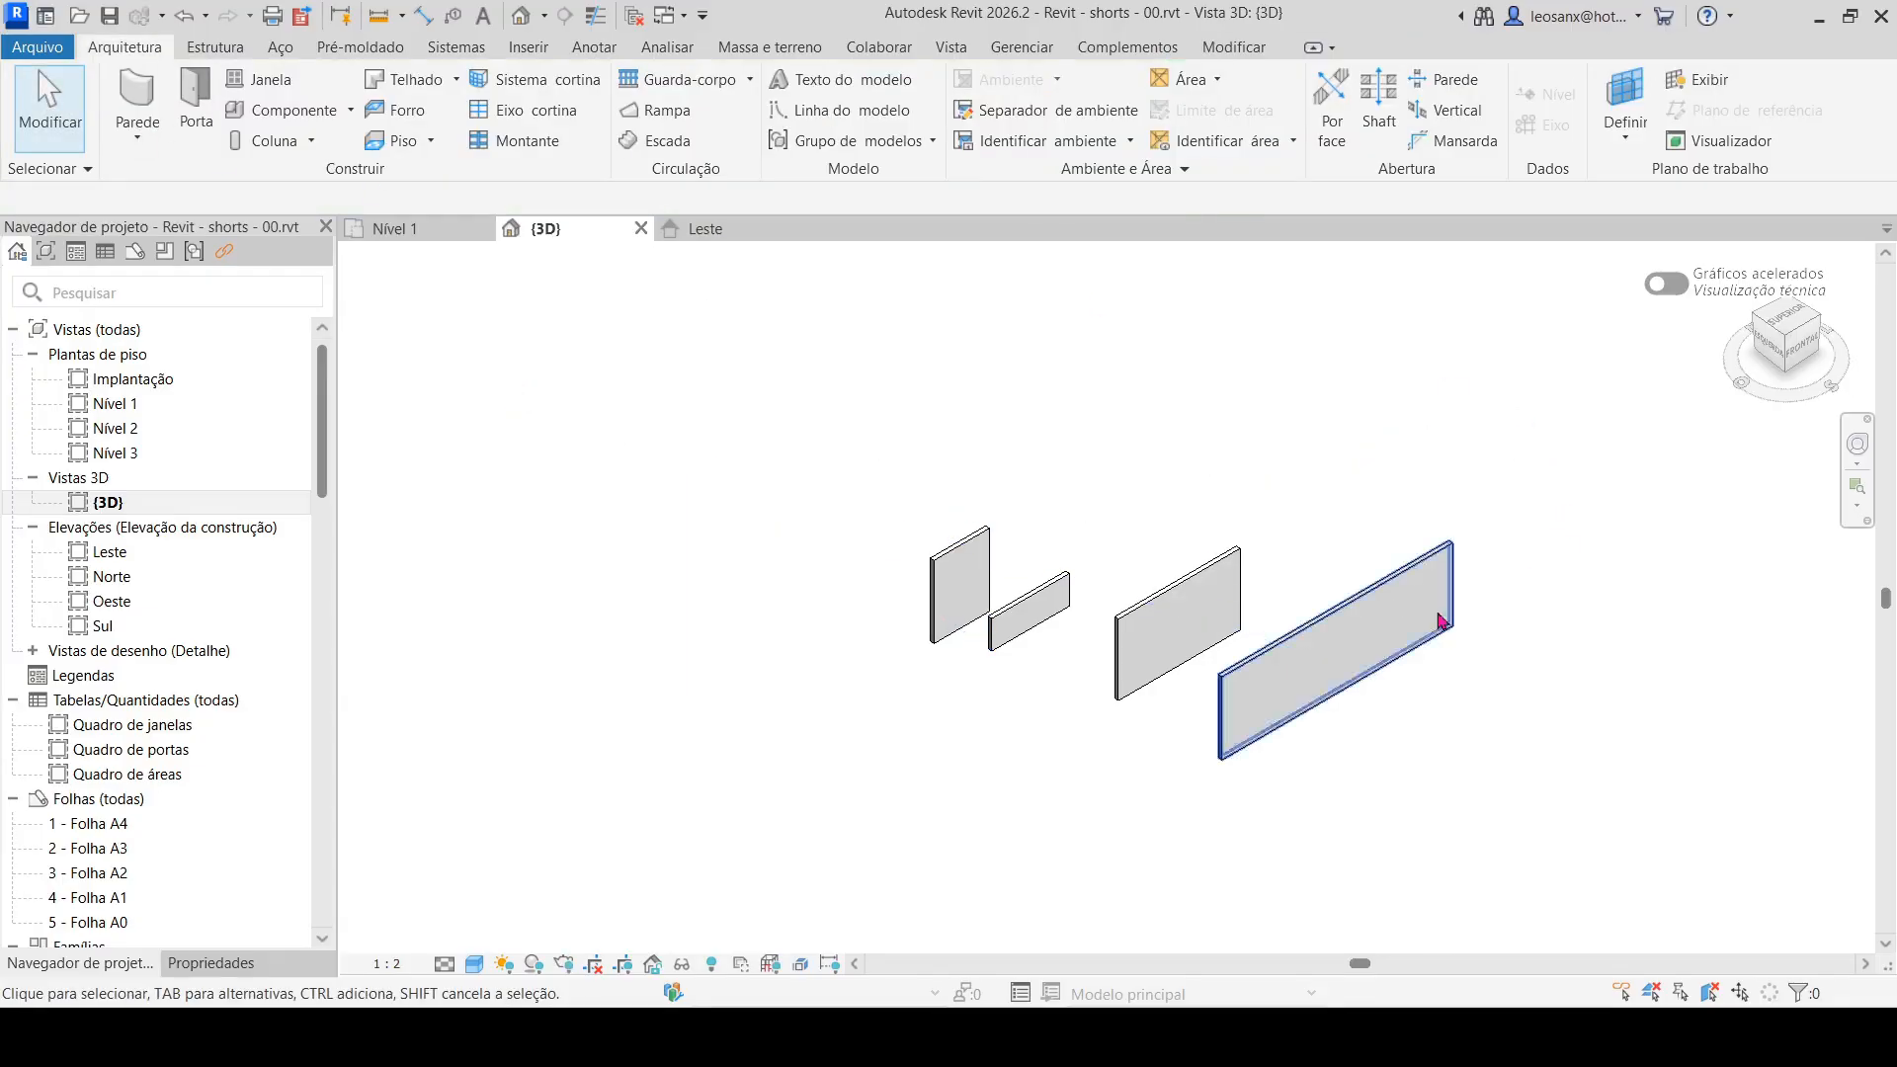
left_click(1440, 621)
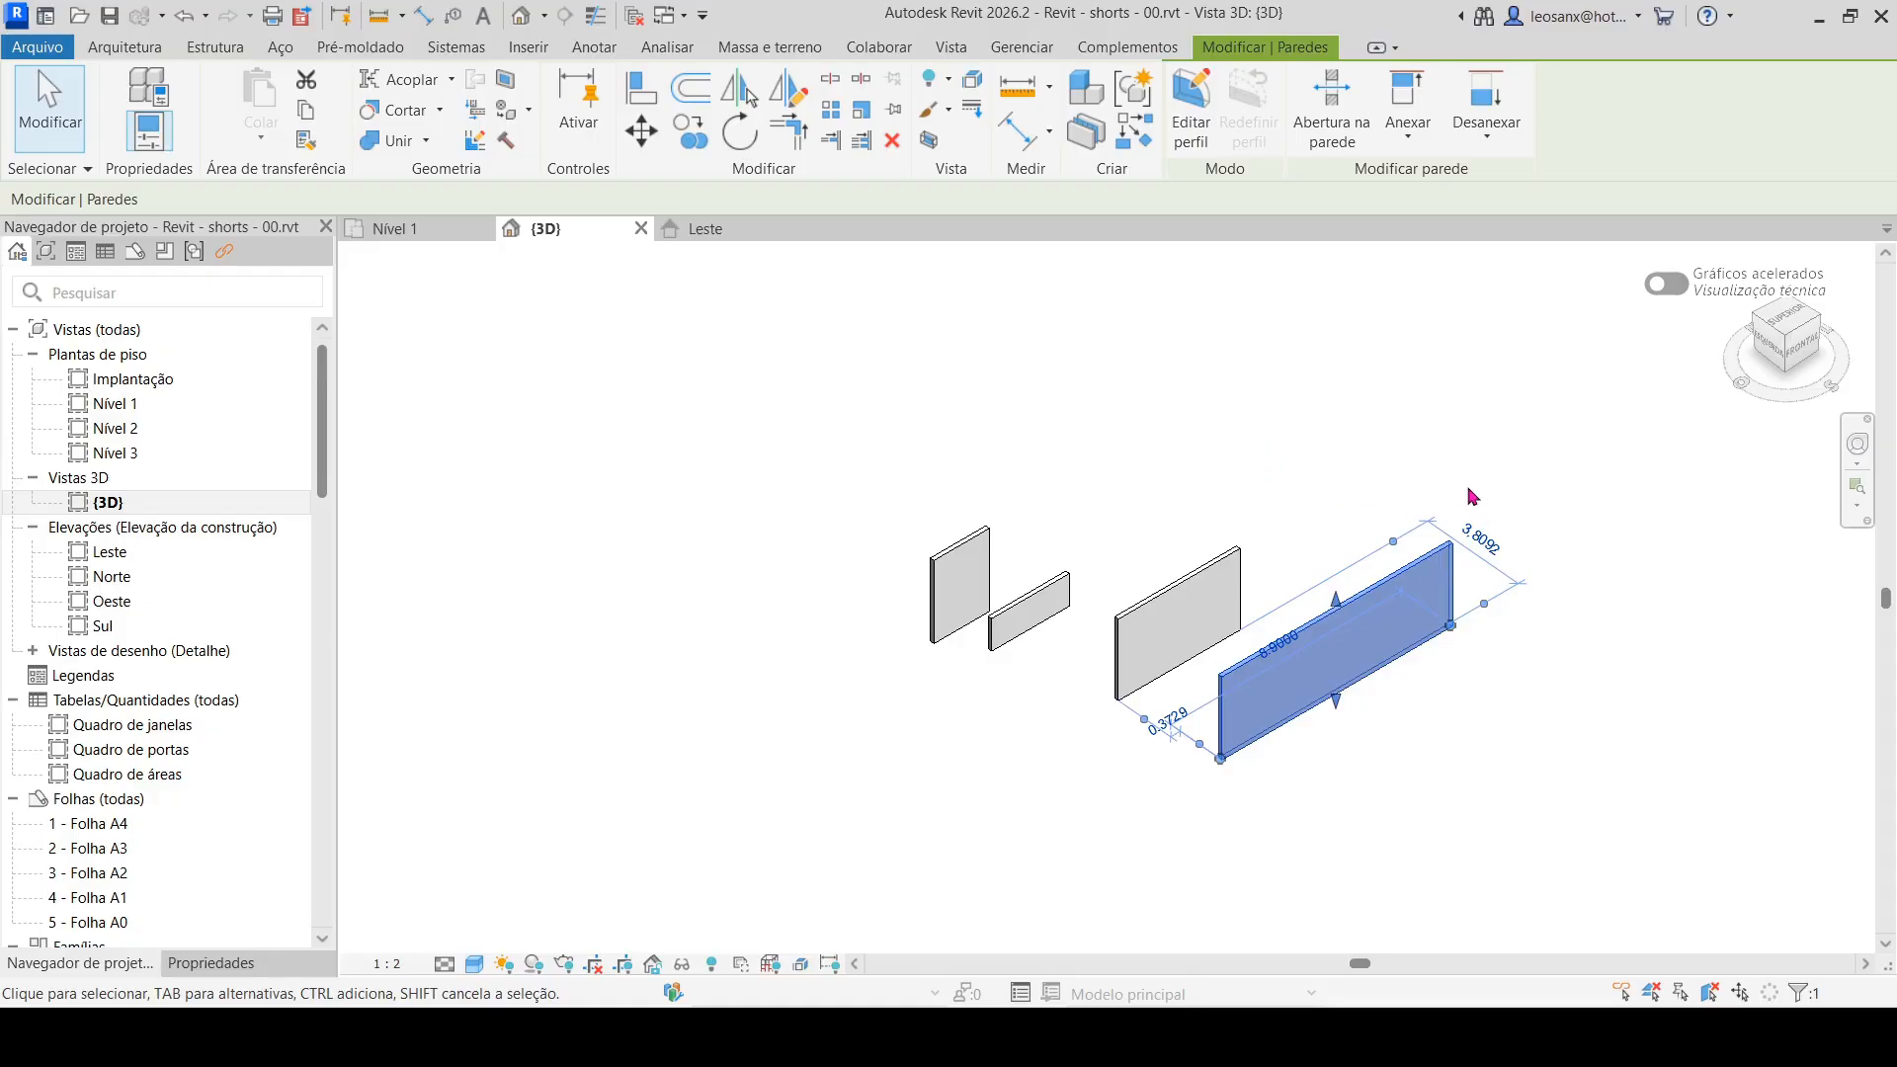
key("Escape")
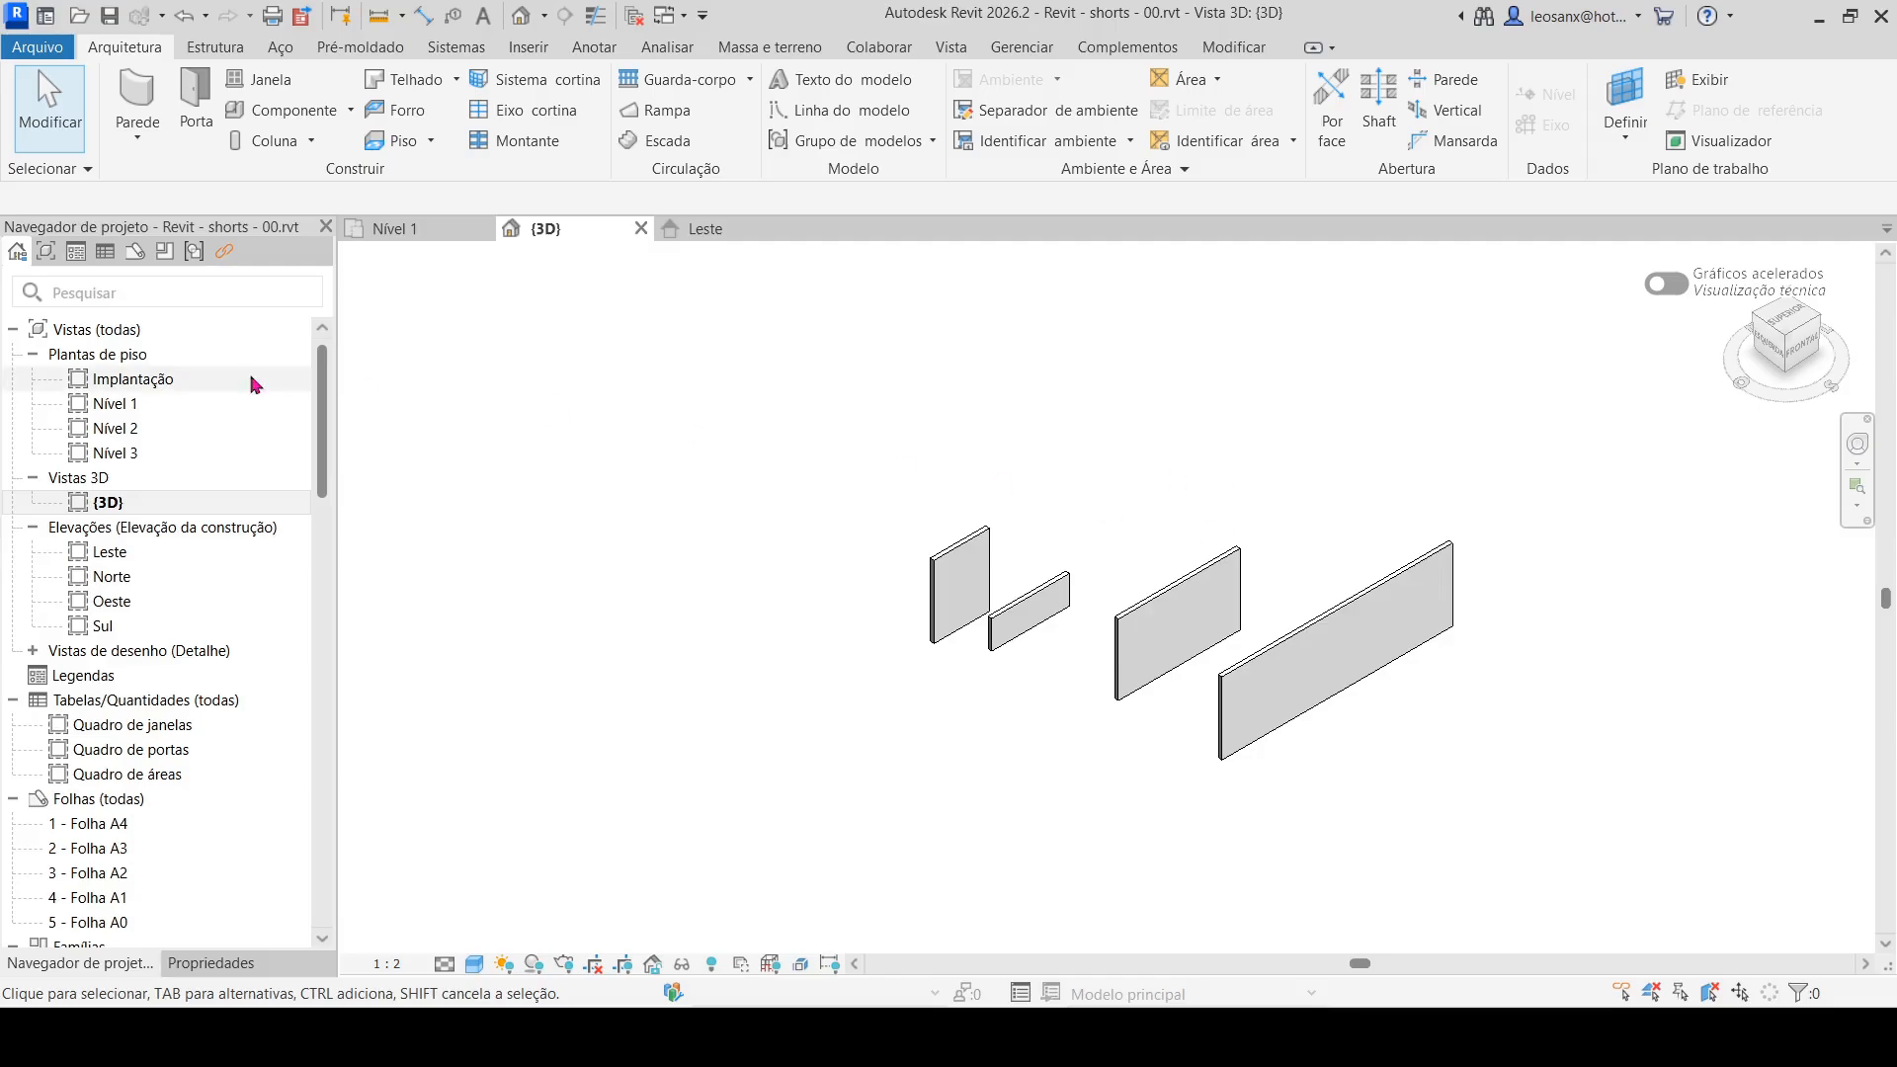
middle_click_drag(1525, 474, 1488, 481)
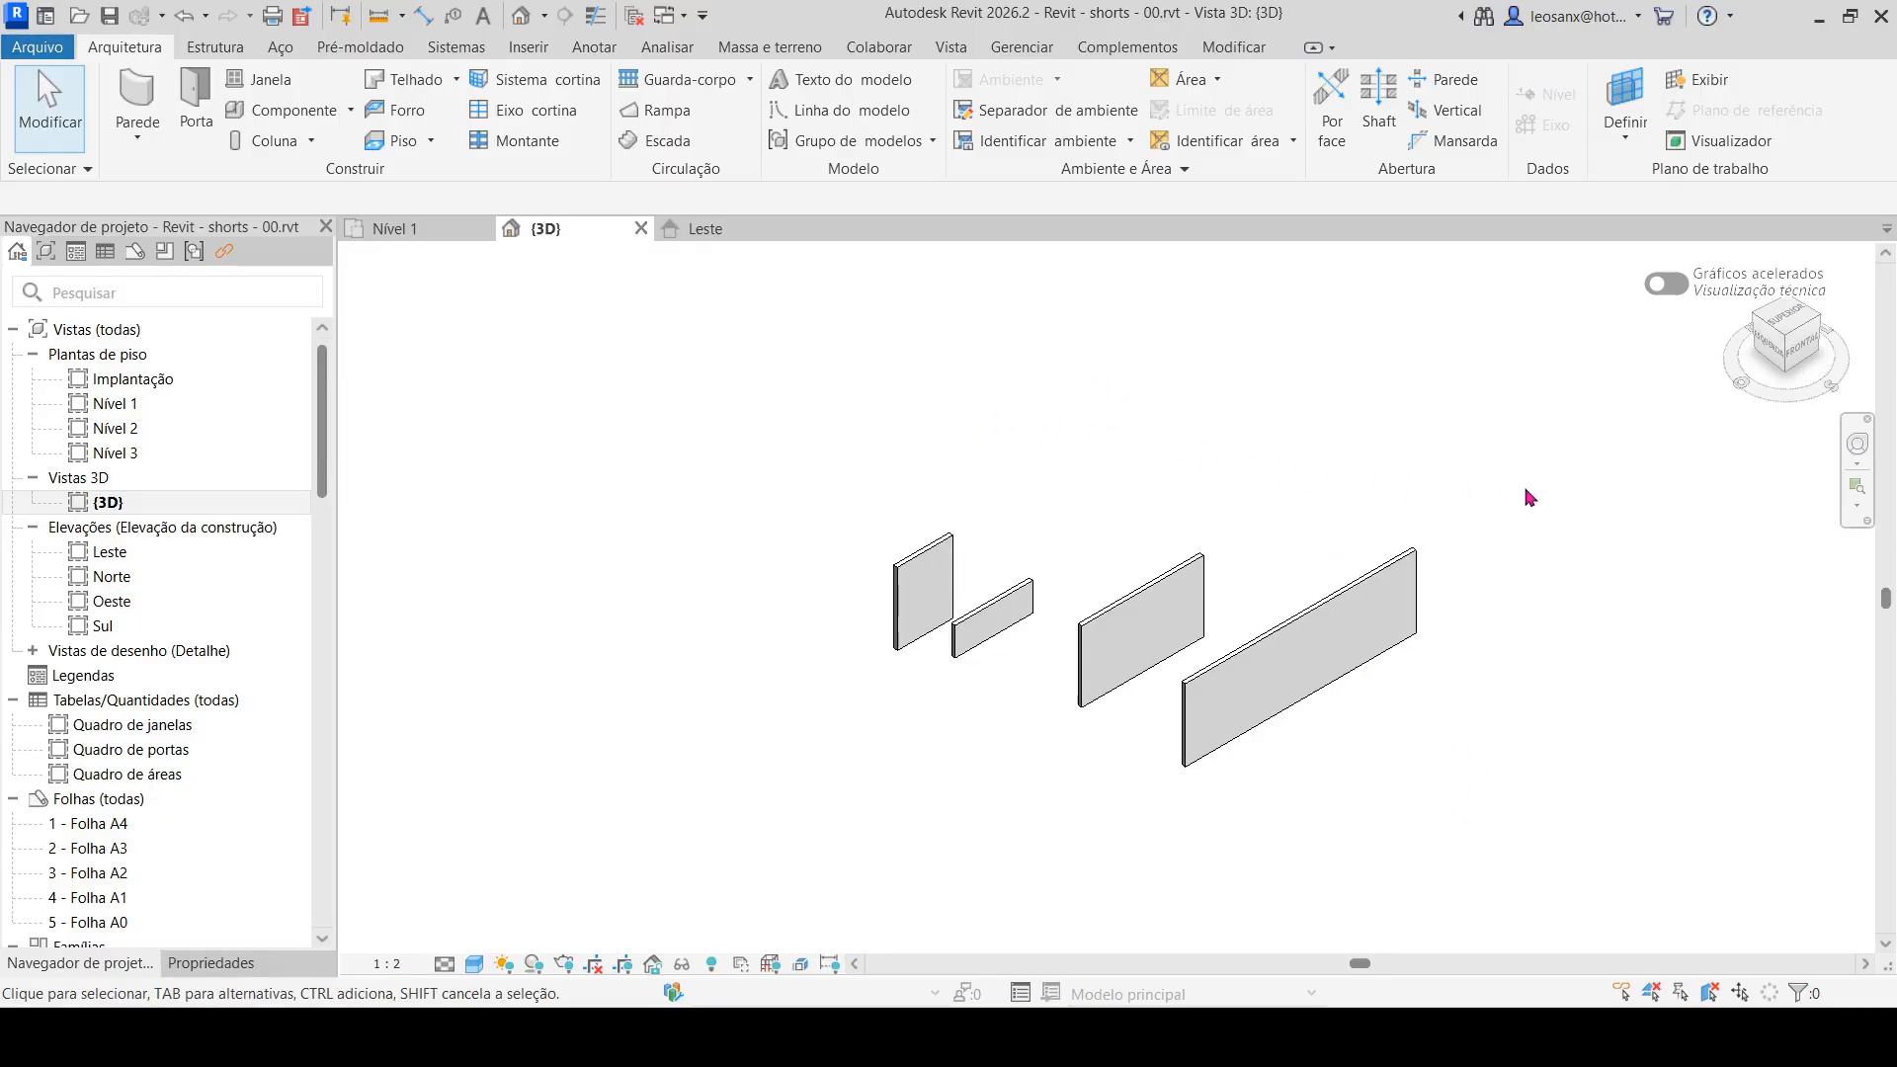
middle_click_drag(1515, 515, 1438, 521)
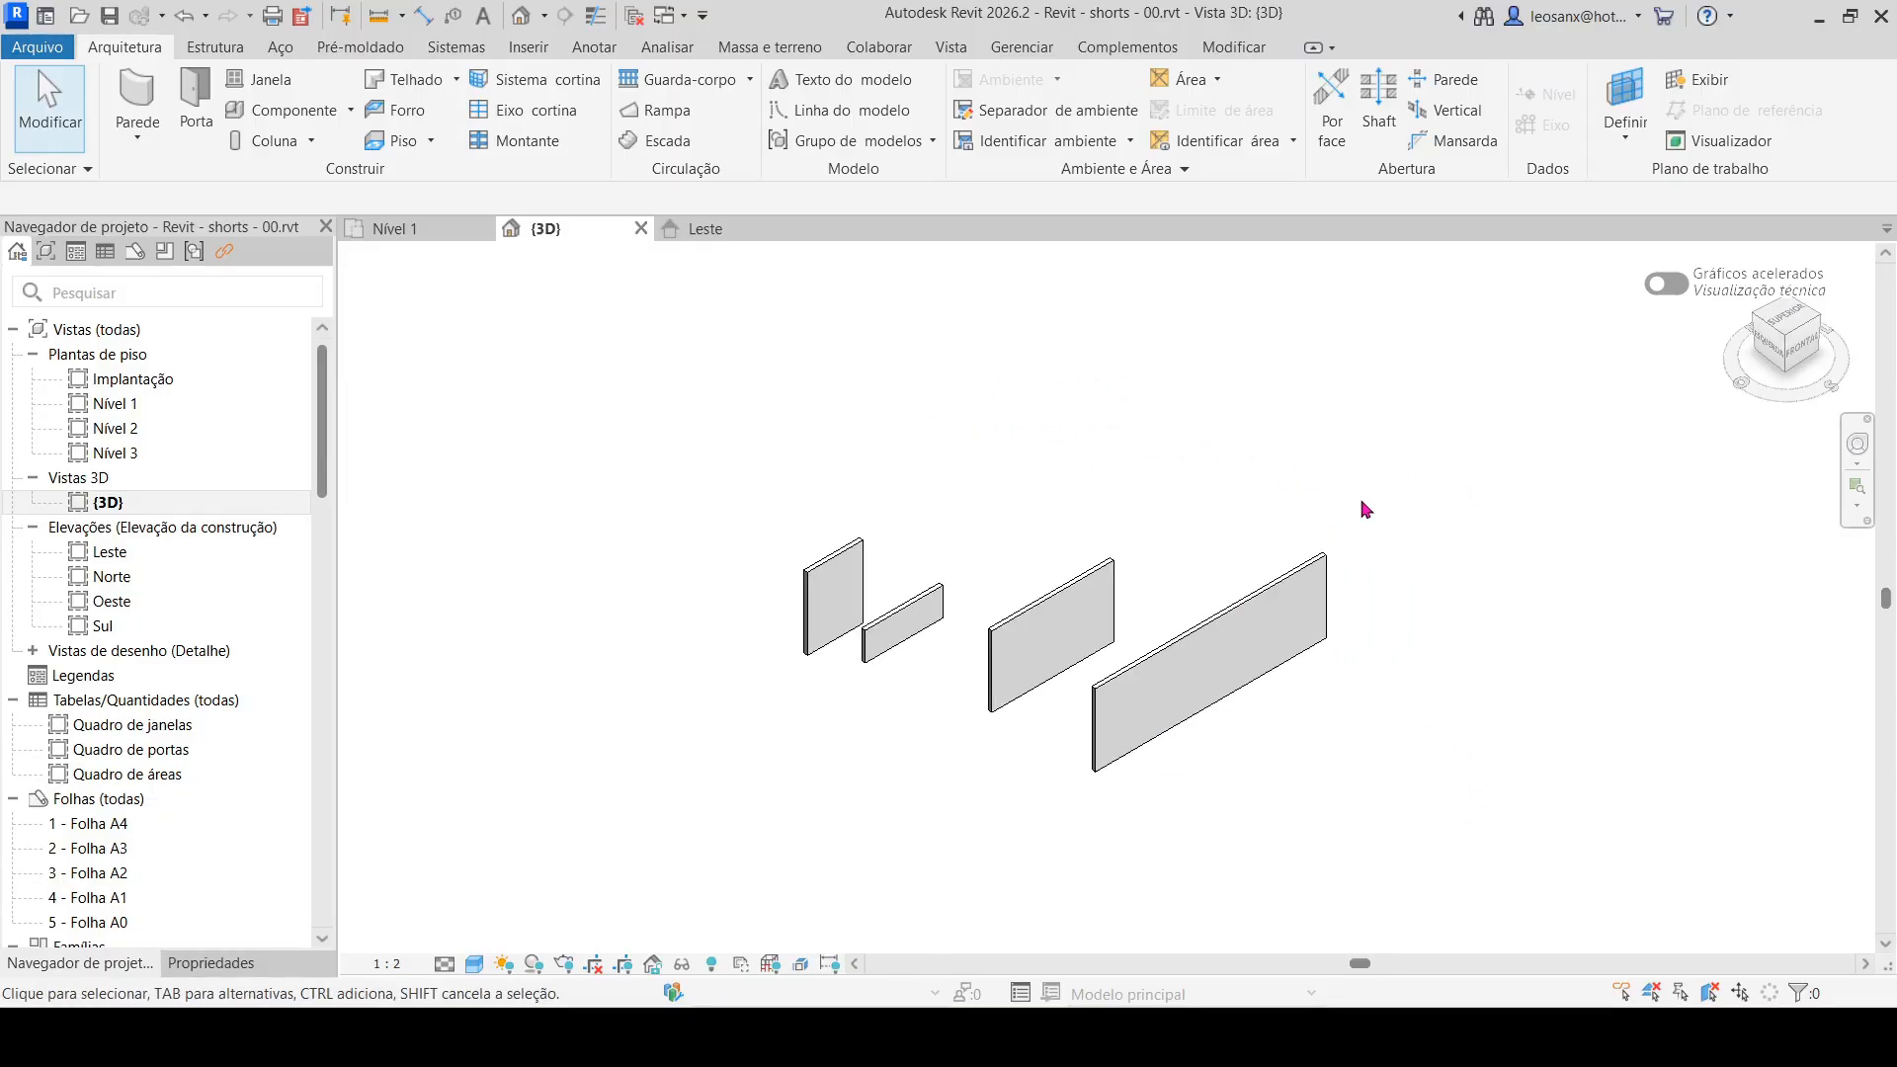